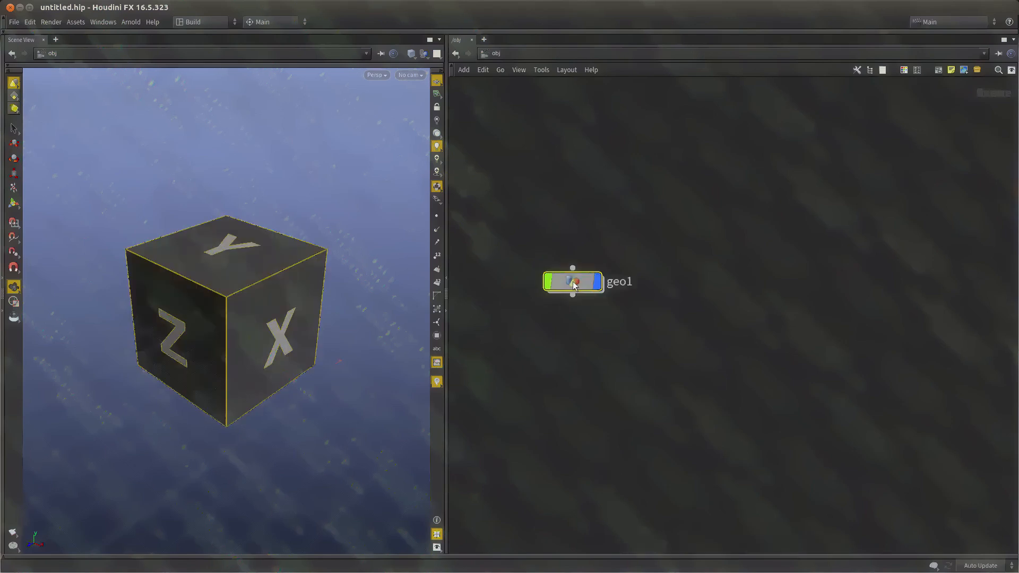
# Replace the default file node inside geo1 with a new Grid node
pyautogui.doubleClick(574, 284)
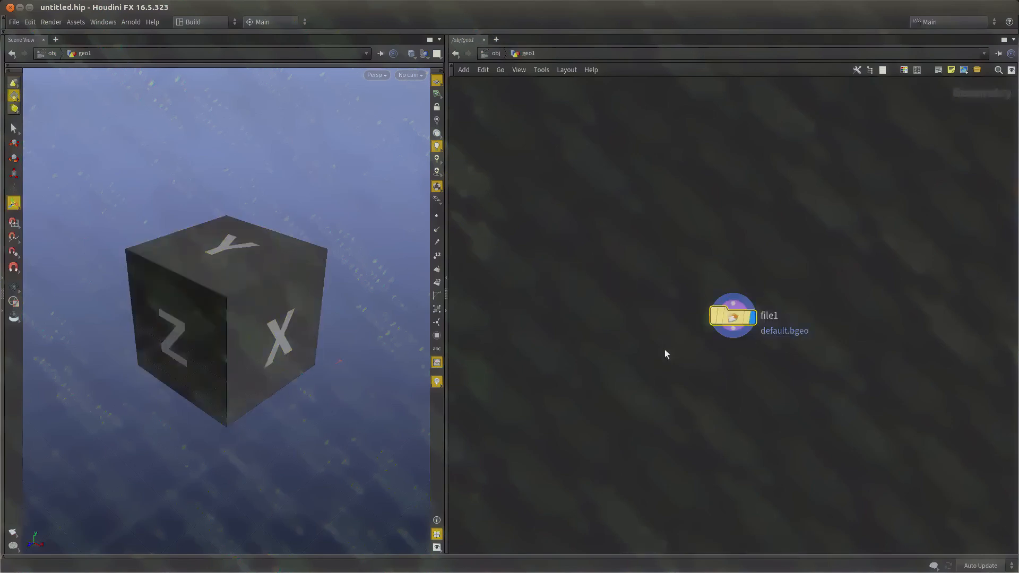
pyautogui.press('Delete')
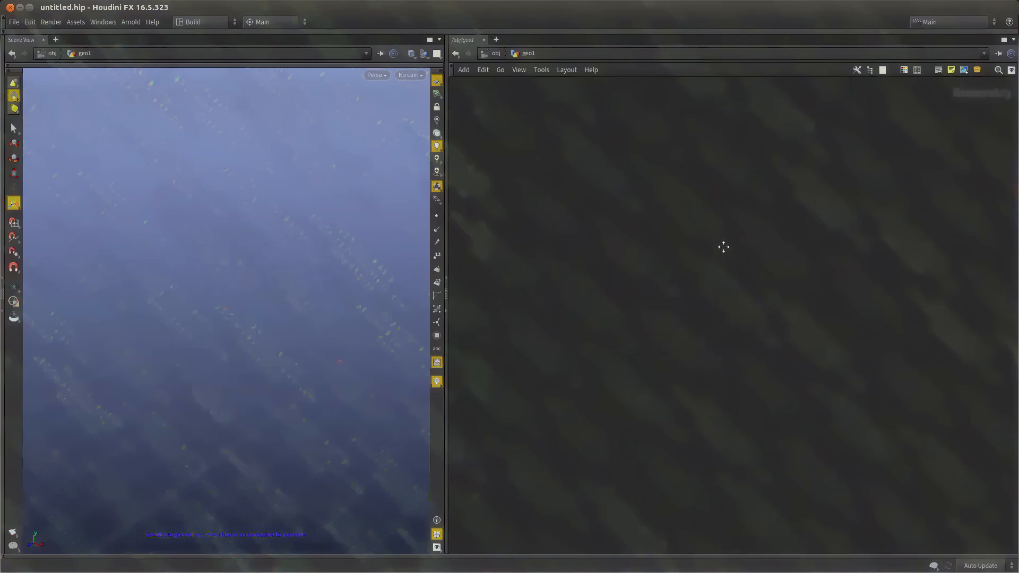
pyautogui.press('Tab')
pyautogui.write('gr')
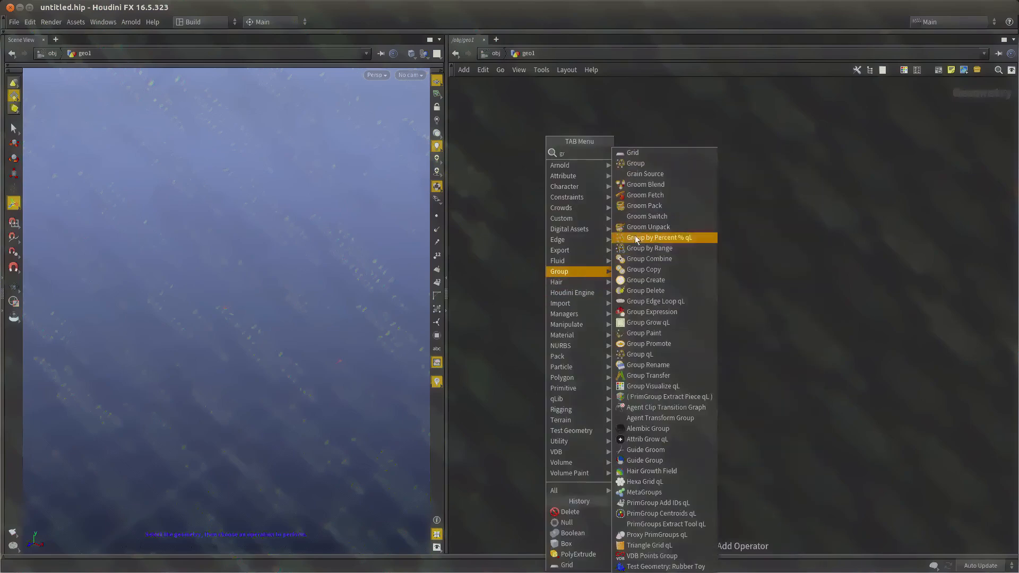
pyautogui.click(628, 153)
pyautogui.click(584, 246)
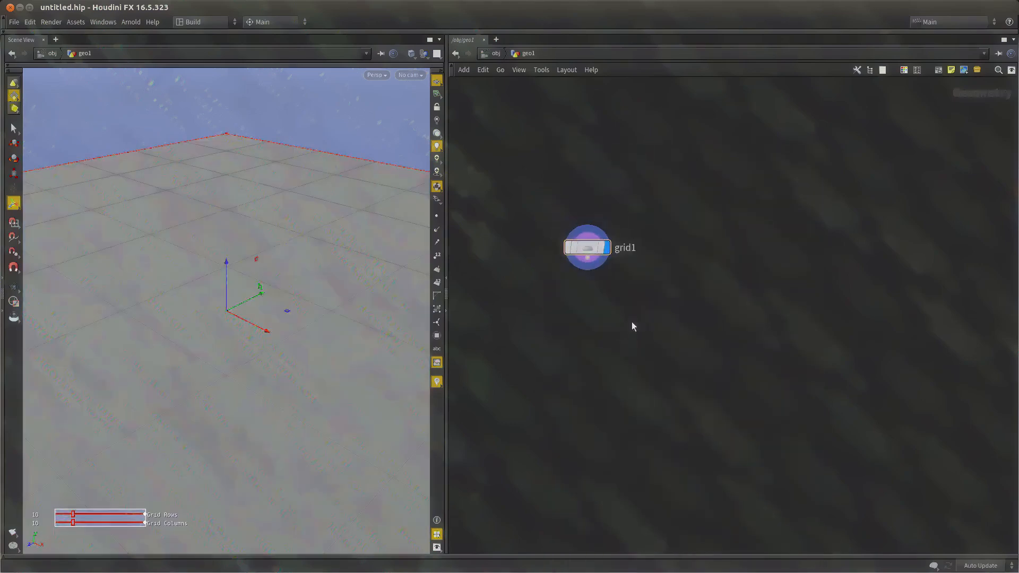
# Duplicate the grid node as a second, unconnected grid
pyautogui.hotkey('ctrl', 'c')
pyautogui.hotkey('ctrl', 'v')
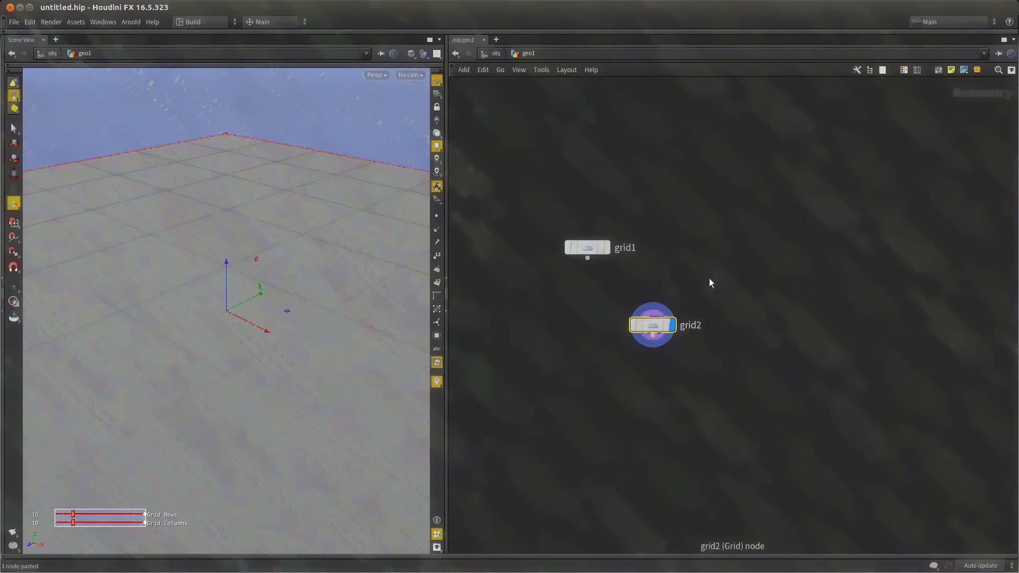
pyautogui.moveTo(705, 276); pyautogui.dragTo(594, 217)
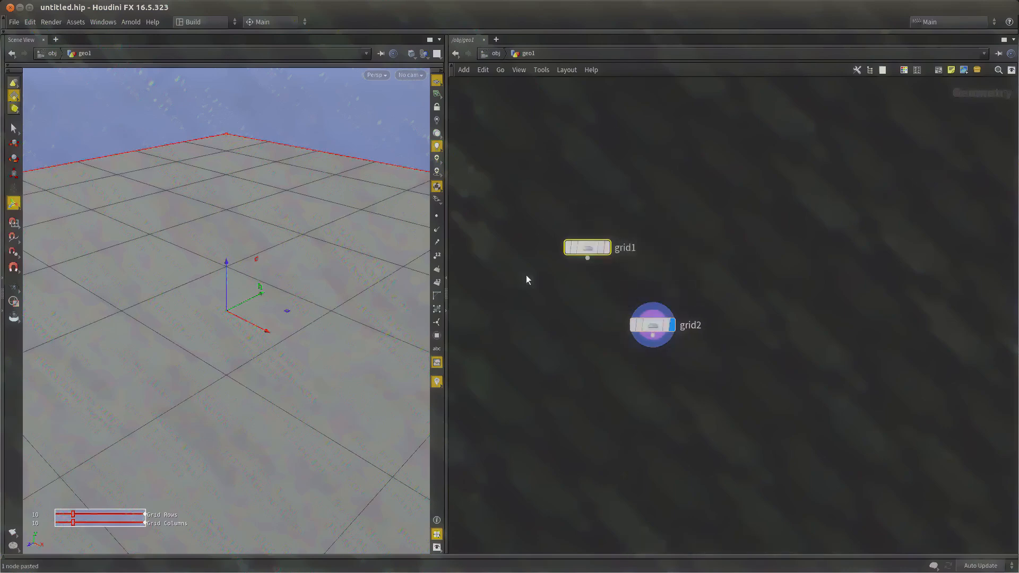
pyautogui.moveTo(802, 206); pyautogui.dragTo(805, 232, button='middle')
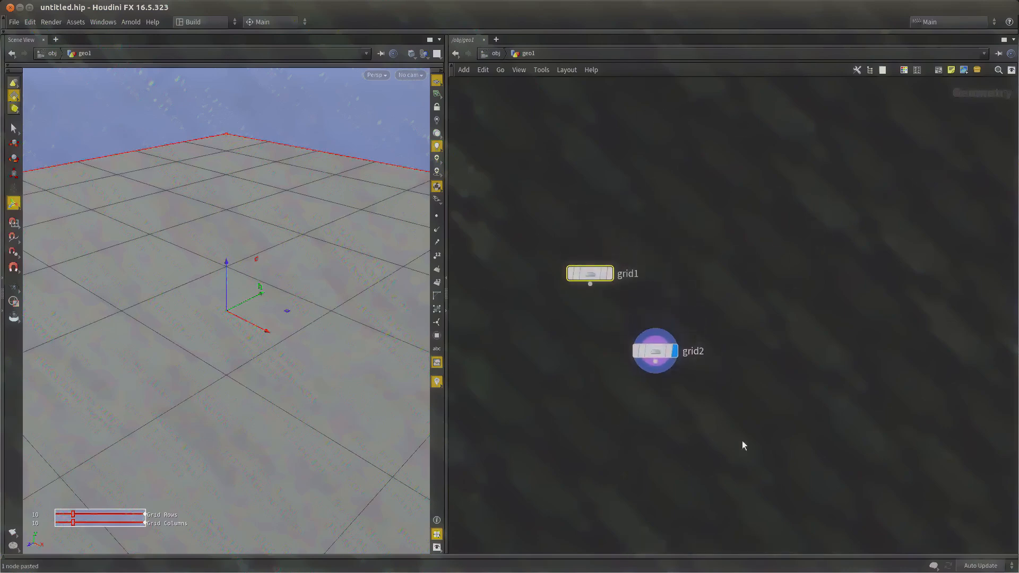
# Switch the display flag back and forth between the two grid nodes, leaving it on grid1
pyautogui.click(751, 311)
pyautogui.press('r')
pyautogui.moveTo(752, 310); pyautogui.dragTo(588, 241)
pyautogui.moveTo(698, 301); pyautogui.dragTo(637, 429)
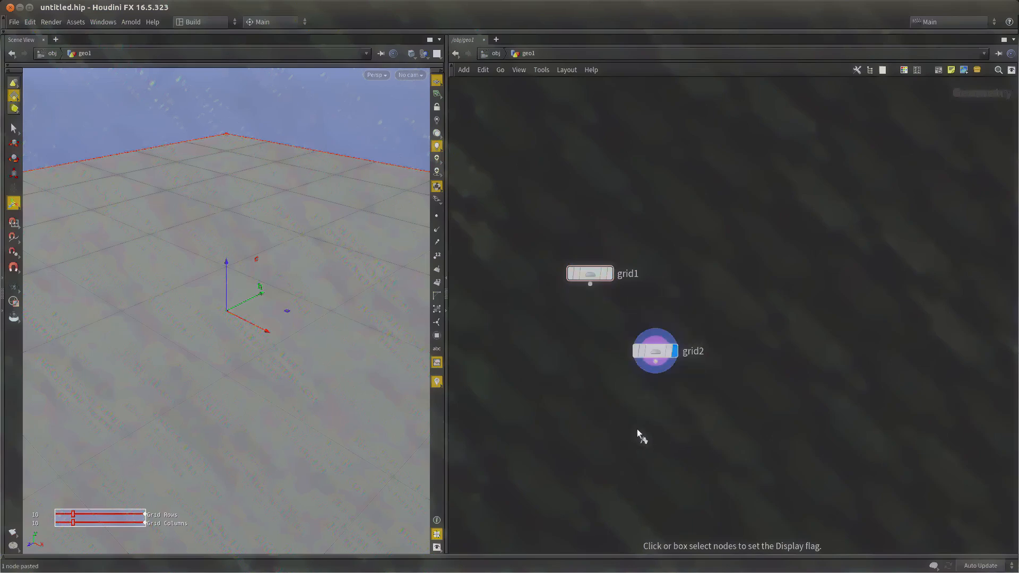
pyautogui.moveTo(672, 310); pyautogui.dragTo(597, 260)
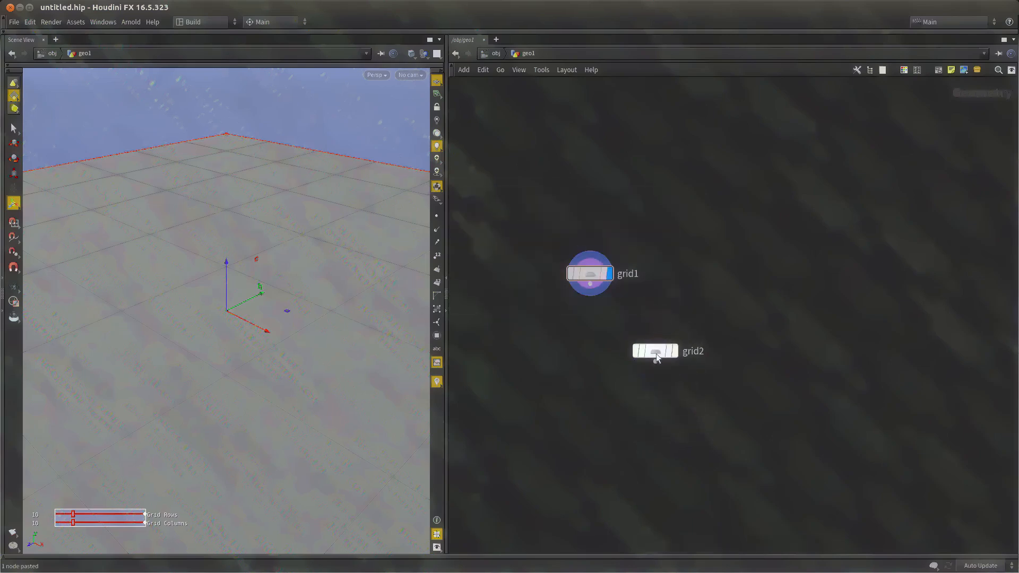
pyautogui.click(674, 351)
pyautogui.press('r')
pyautogui.moveTo(798, 192); pyautogui.dragTo(544, 307)
pyautogui.moveTo(720, 300); pyautogui.dragTo(717, 279, button='middle')
# Toggle the bypass flag on grid2 on and off, and bypass both grid nodes together
pyautogui.press('q')
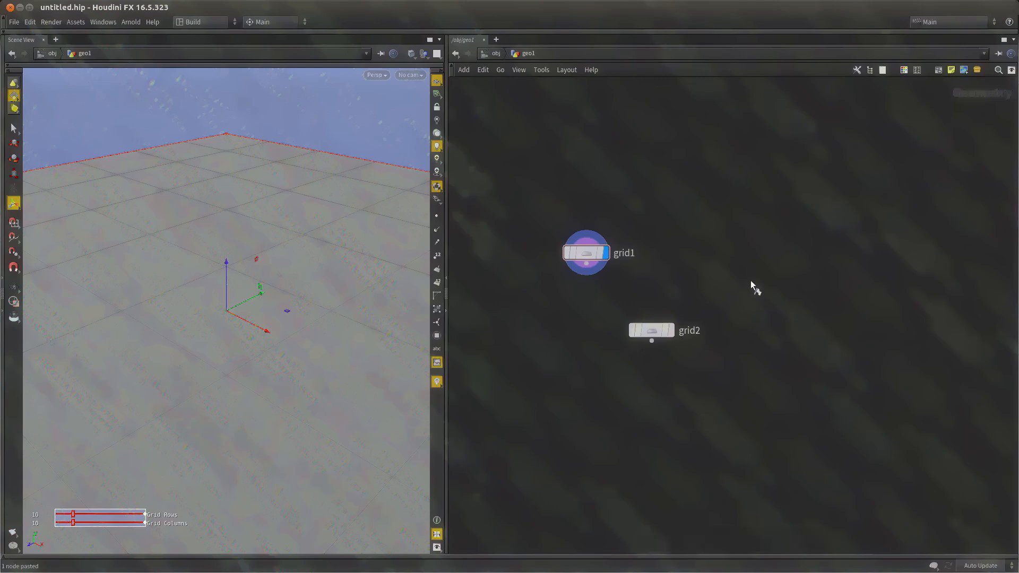
pyautogui.moveTo(751, 280); pyautogui.dragTo(632, 378)
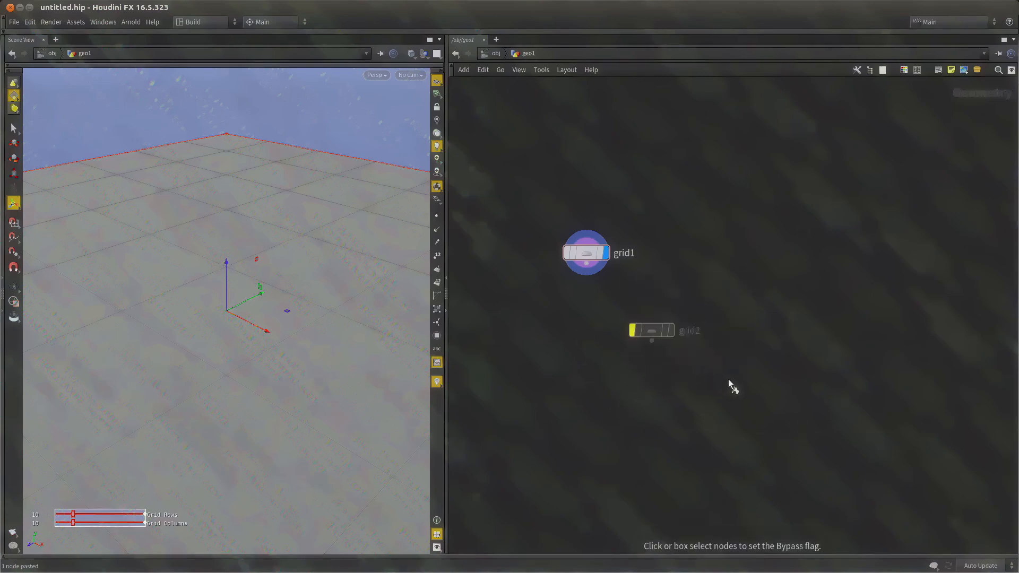
pyautogui.moveTo(729, 379); pyautogui.dragTo(515, 302)
pyautogui.click(632, 333)
pyautogui.click(631, 334)
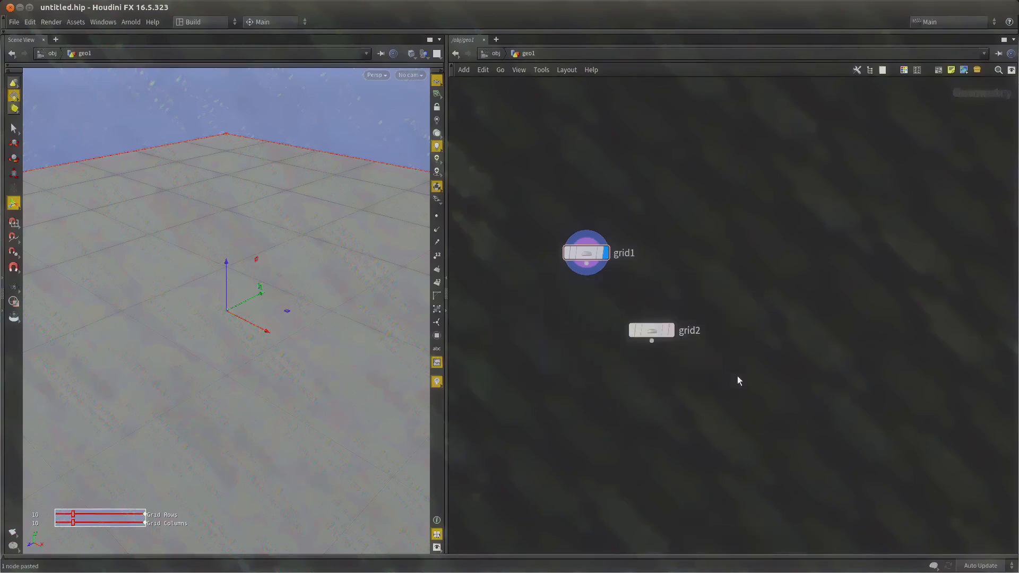
pyautogui.moveTo(738, 375); pyautogui.dragTo(532, 318)
pyautogui.scroll(-2, 774, 365)
pyautogui.moveTo(812, 415); pyautogui.dragTo(557, 227)
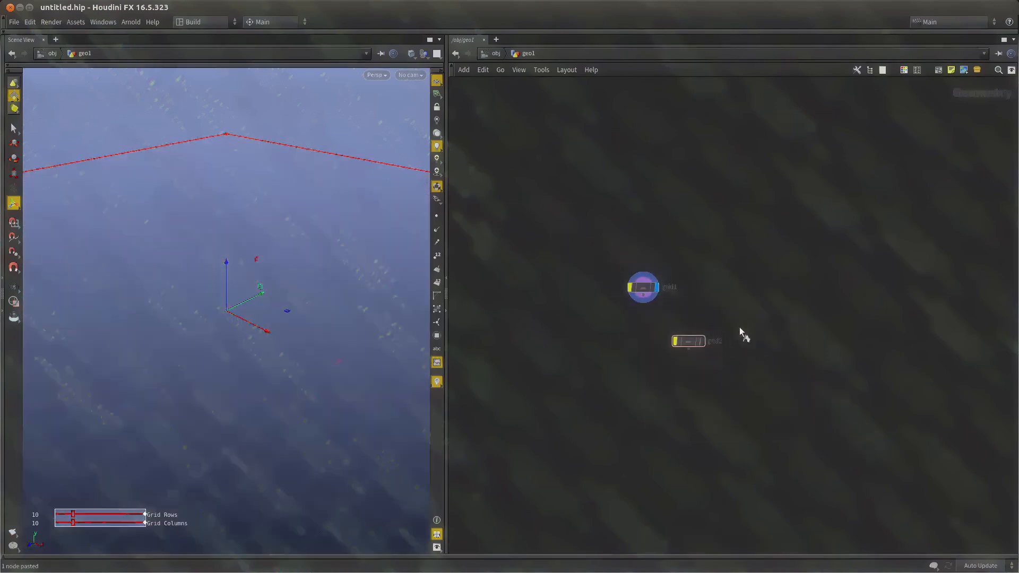
# Re-enable both bypassed grid nodes and delete grid2
pyautogui.click(705, 342)
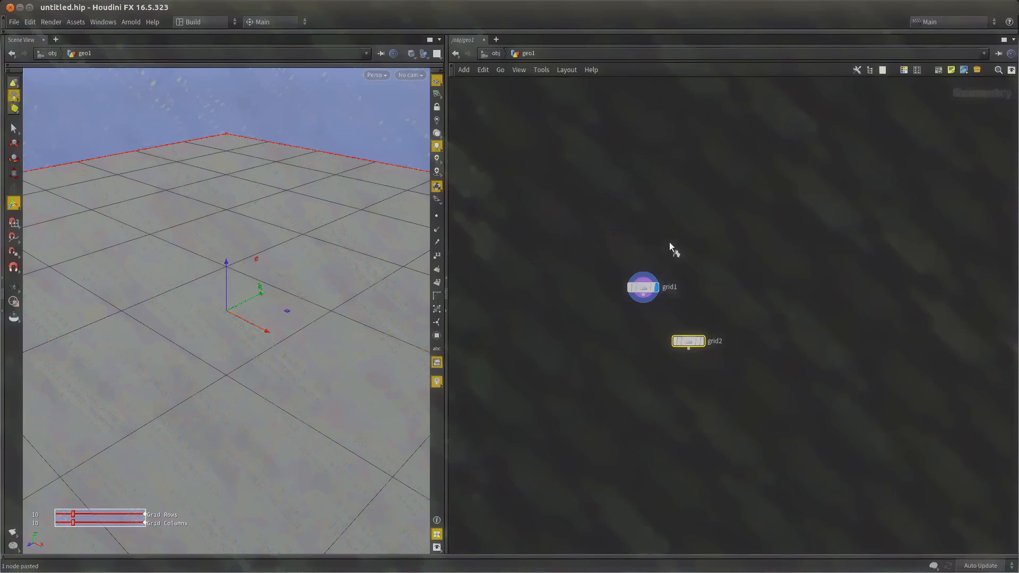
pyautogui.press('Delete')
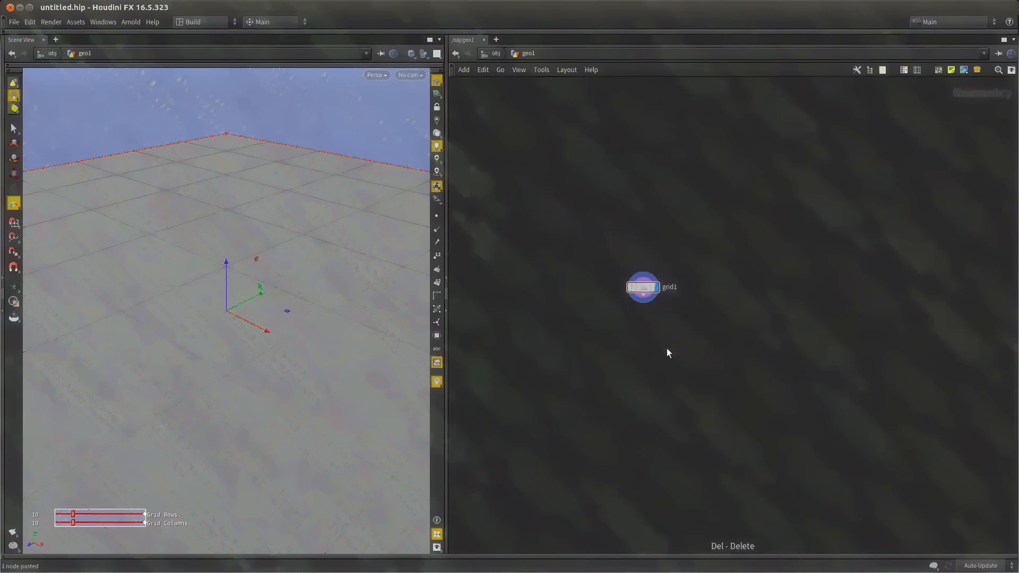
# Set grid1 to 2 rows and 2 columns
pyautogui.hotkey('space', 'h')
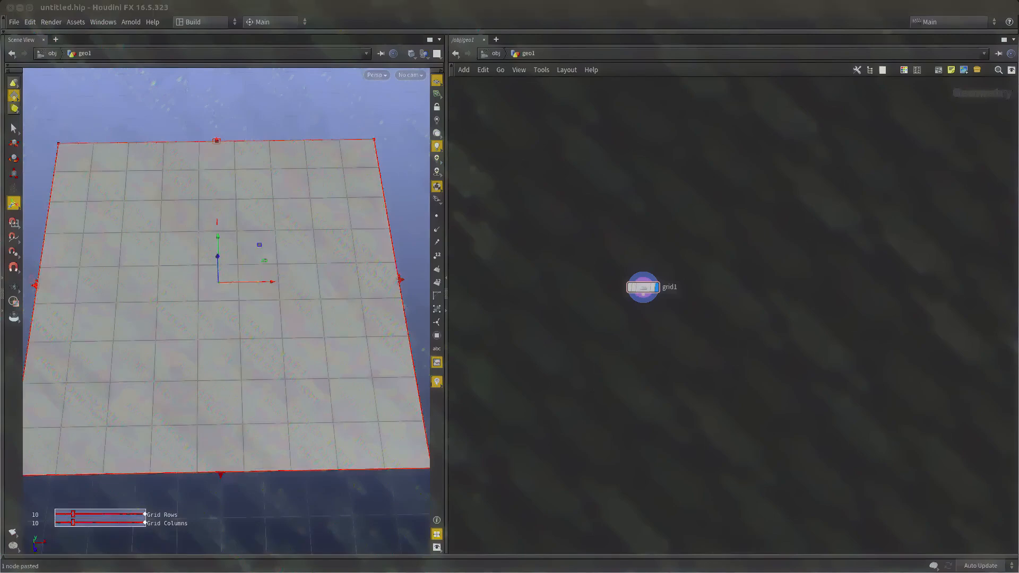
pyautogui.moveTo(614, 238); pyautogui.dragTo(676, 336)
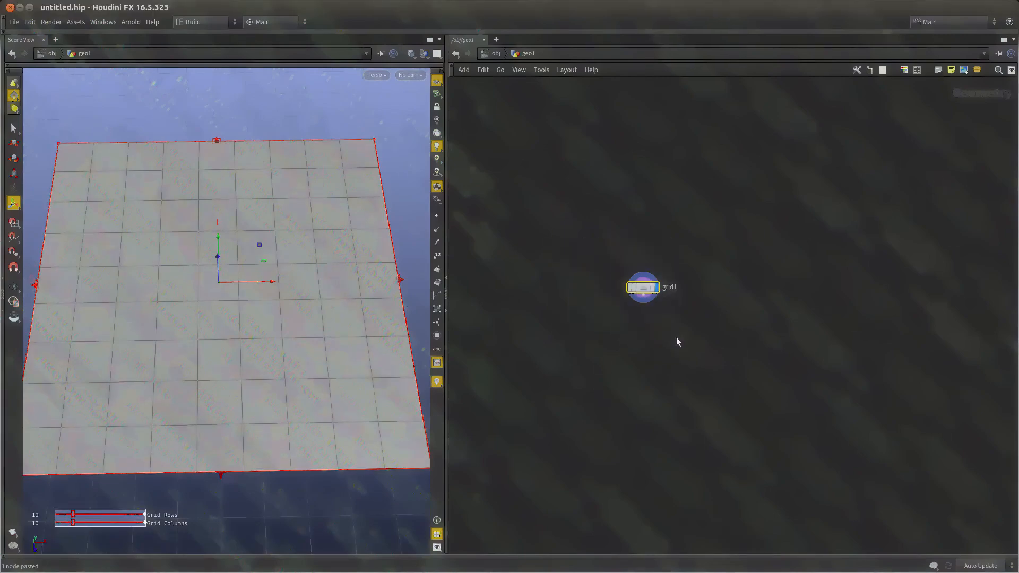
pyautogui.press('p')
pyautogui.doubleClick(926, 167)
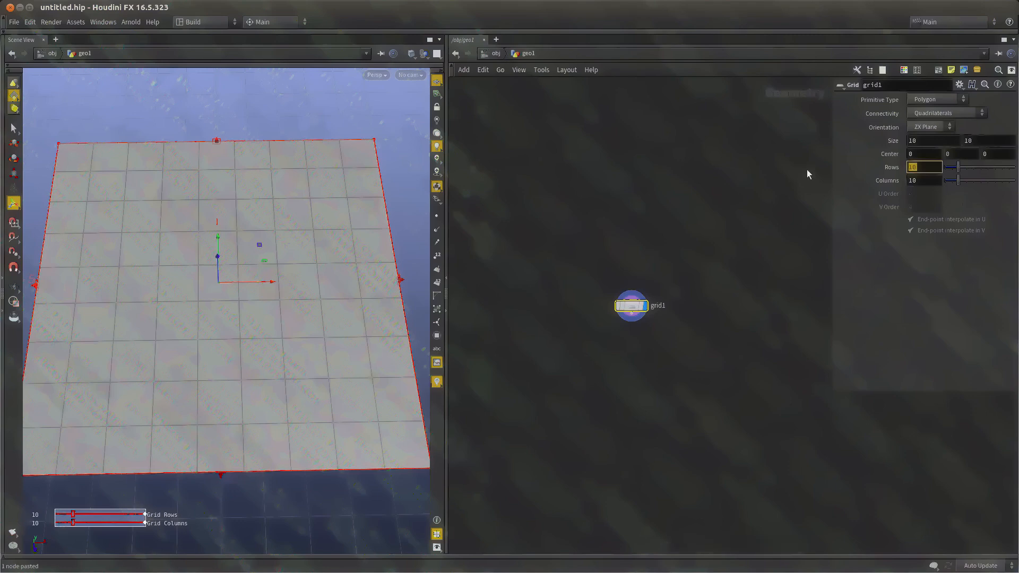
pyautogui.write('2')
pyautogui.press('Tab')
pyautogui.write('2')
pyautogui.press('Return')
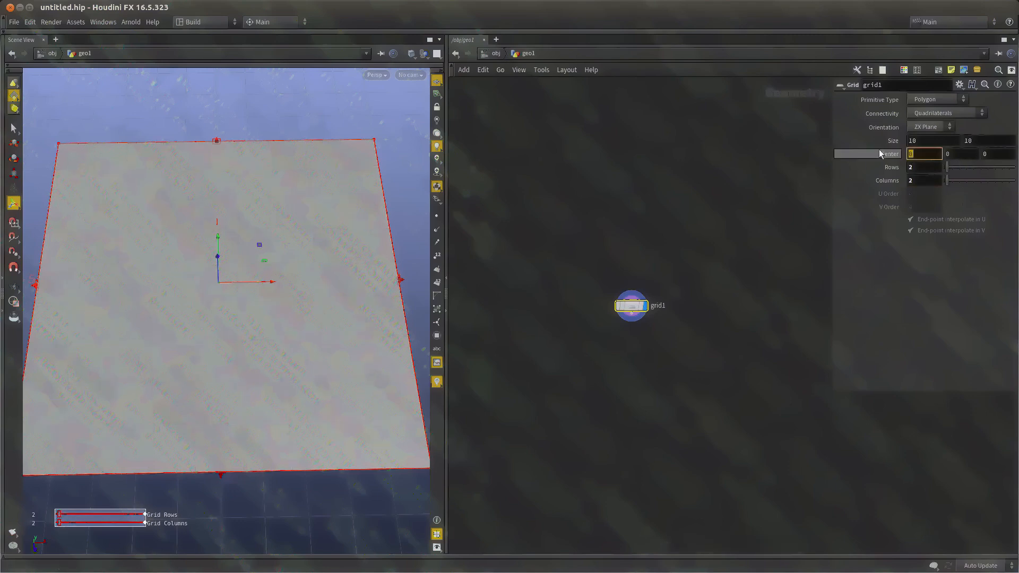
# Set the X value of grid1's center to 5
pyautogui.write('5')
pyautogui.press('Return')
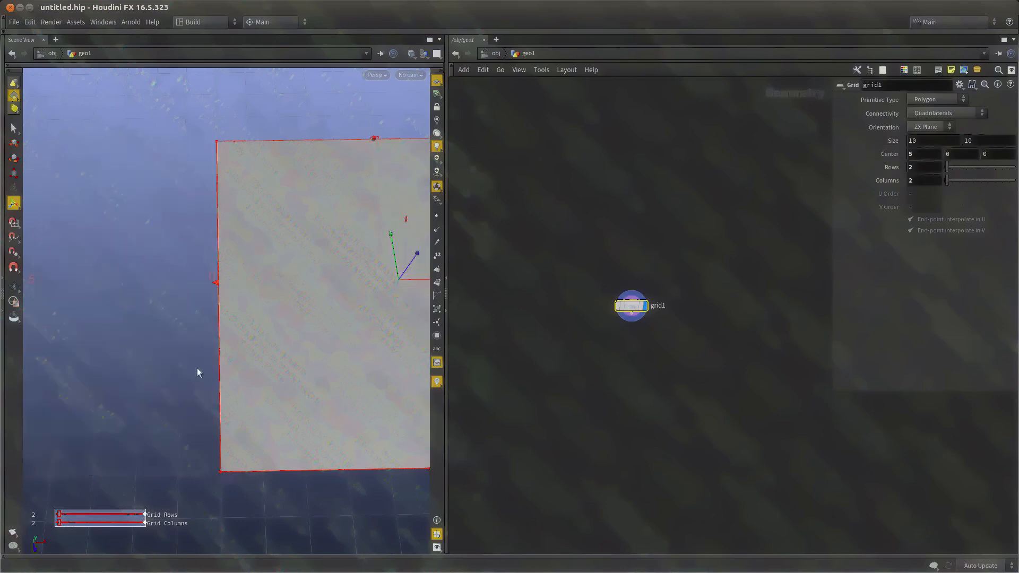
pyautogui.scroll(-3, 194, 388)
pyautogui.moveTo(194, 388); pyautogui.dragTo(266, 423)
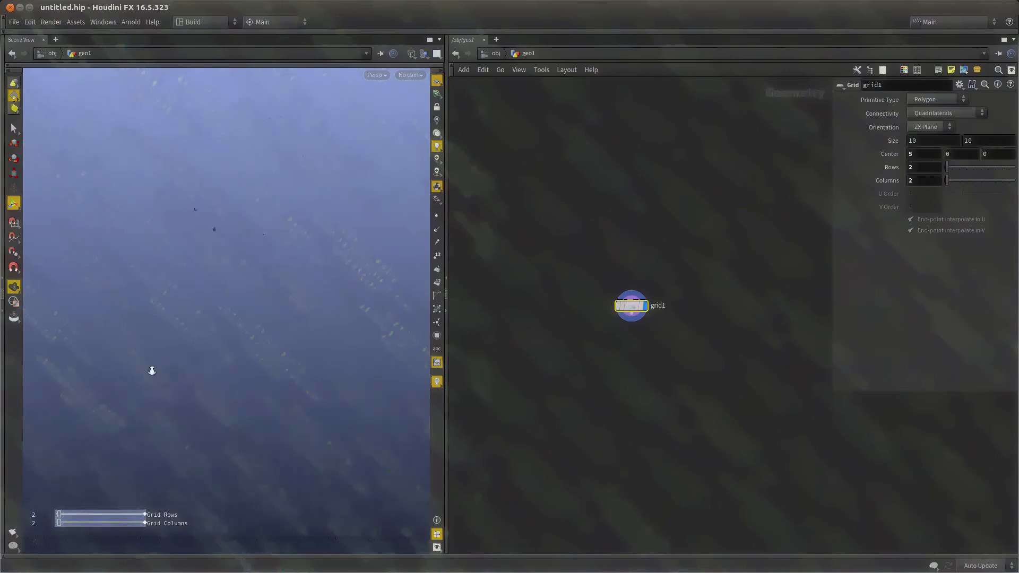
pyautogui.press('h')
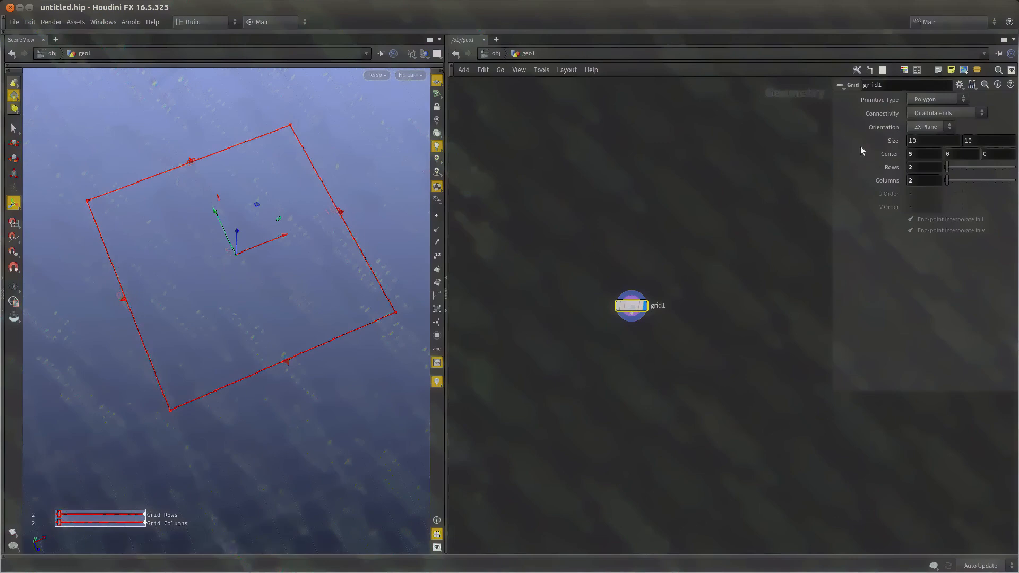
pyautogui.moveTo(920, 156); pyautogui.dragTo(945, 154, button='middle')
pyautogui.click(927, 155)
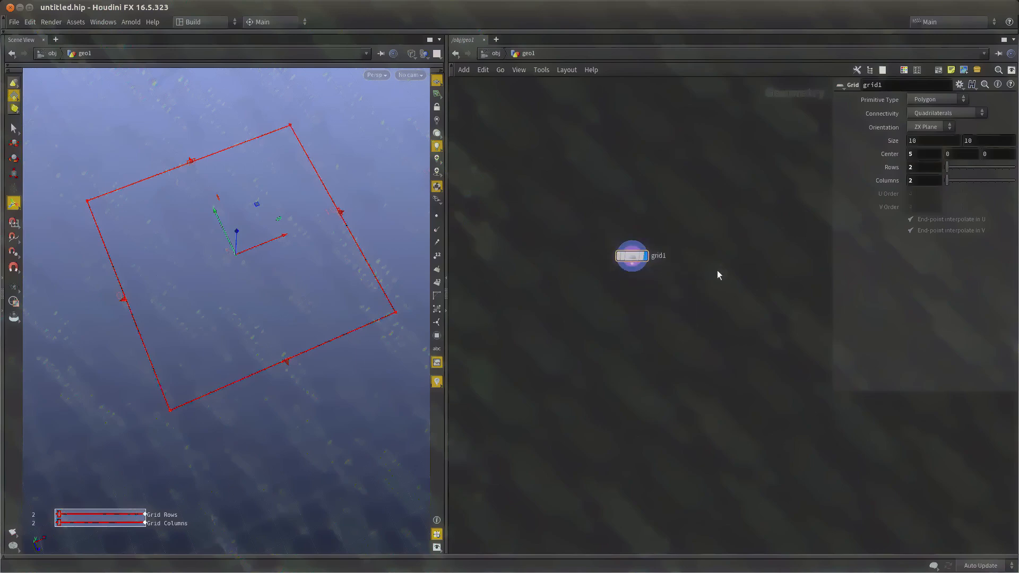
# Add a PolyExtrude node, connect grid1 to its geometry input, display it, and place it below the grid
pyautogui.click(596, 341)
pyautogui.scroll(2, 803, 253)
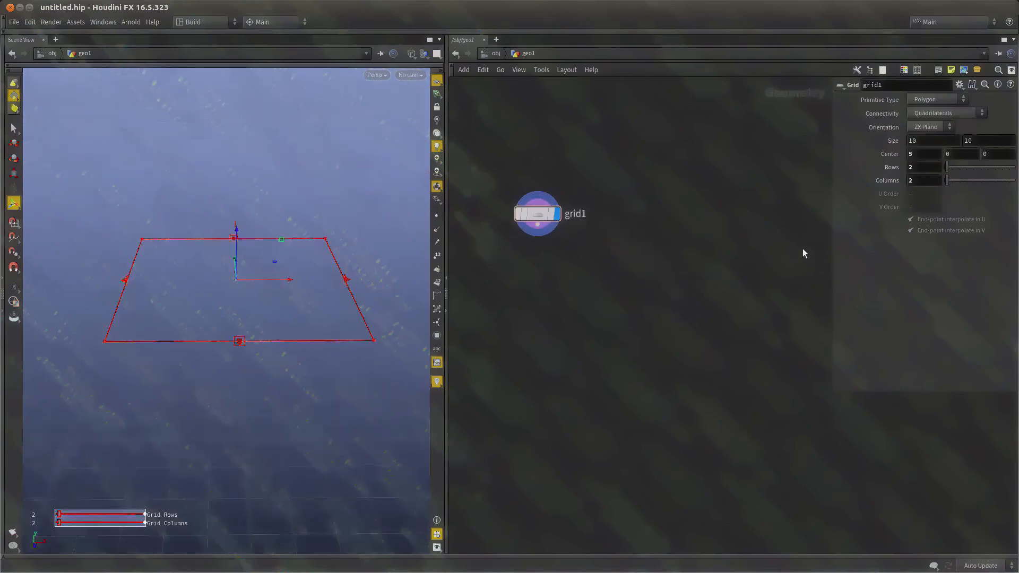
pyautogui.press('Tab')
pyautogui.write('polye')
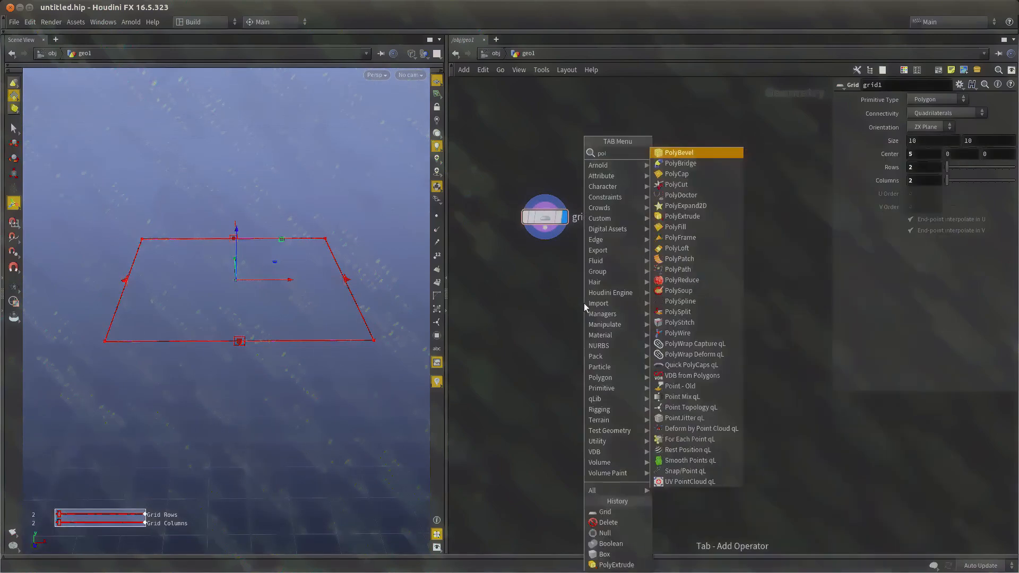
pyautogui.press('Return')
pyautogui.click(584, 303)
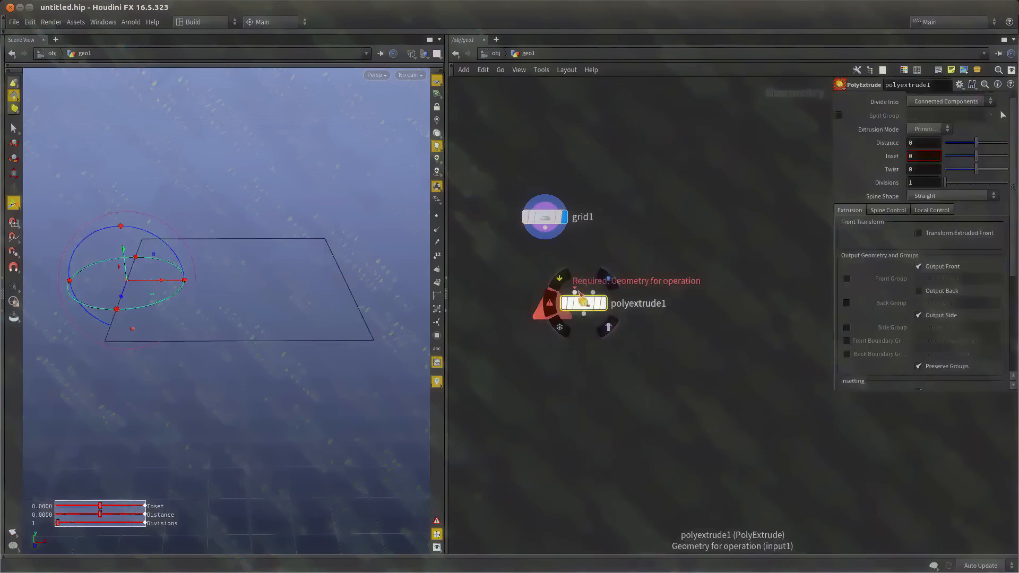
pyautogui.moveTo(575, 290); pyautogui.dragTo(545, 229)
pyautogui.press('r')
pyautogui.moveTo(584, 303); pyautogui.dragTo(545, 339)
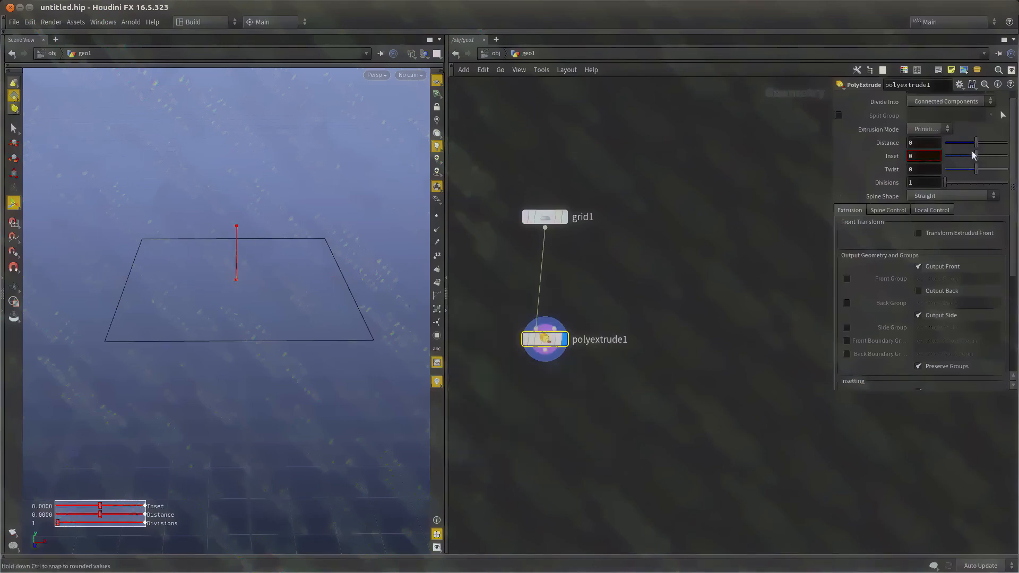
# Set the PolyExtrude distance to 10 to turn the grid into a cube
pyautogui.moveTo(976, 144); pyautogui.dragTo(1008, 142)
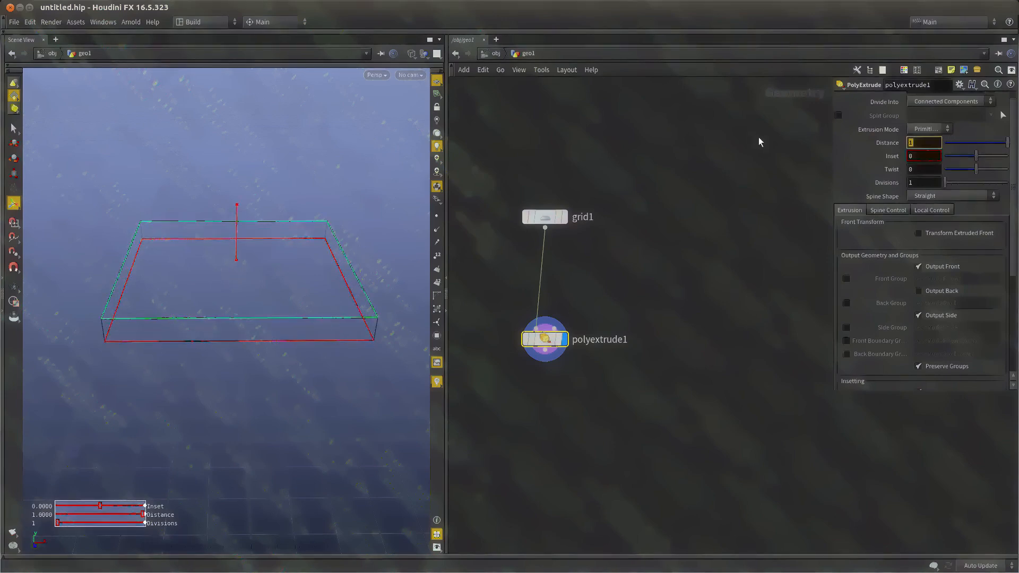
pyautogui.press('Return')
pyautogui.scroll(-3, 180, 242)
pyautogui.keyDown('alt'); pyautogui.moveTo(180, 242); pyautogui.dragTo(239, 297); pyautogui.keyUp('alt')
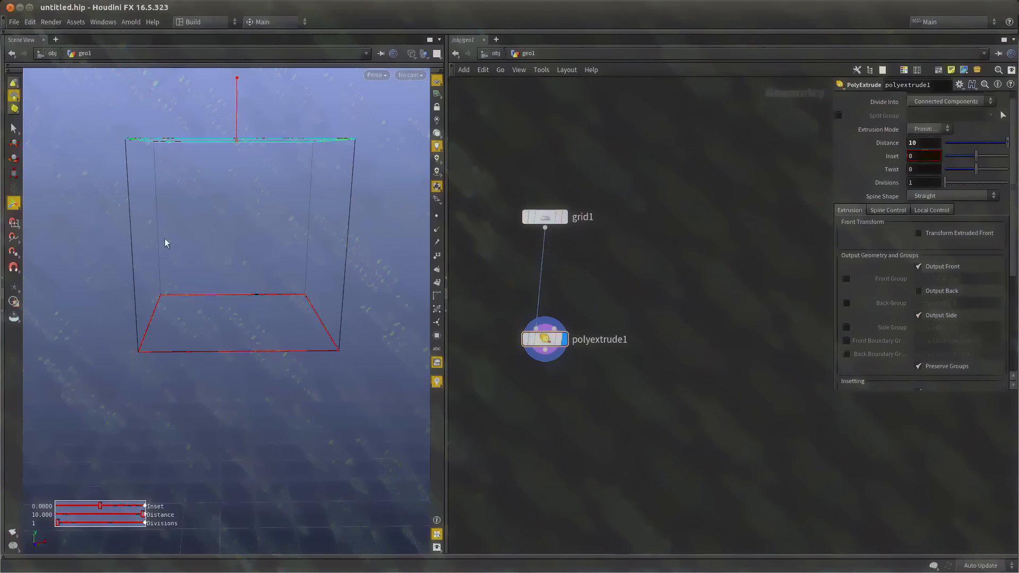
pyautogui.press('Escape')
pyautogui.moveTo(166, 241)
pyautogui.mouseDown()
pyautogui.moveTo(262, 246)
pyautogui.moveTo(228, 313)
pyautogui.moveTo(202, 278)
pyautogui.moveTo(250, 340)
pyautogui.mouseUp()
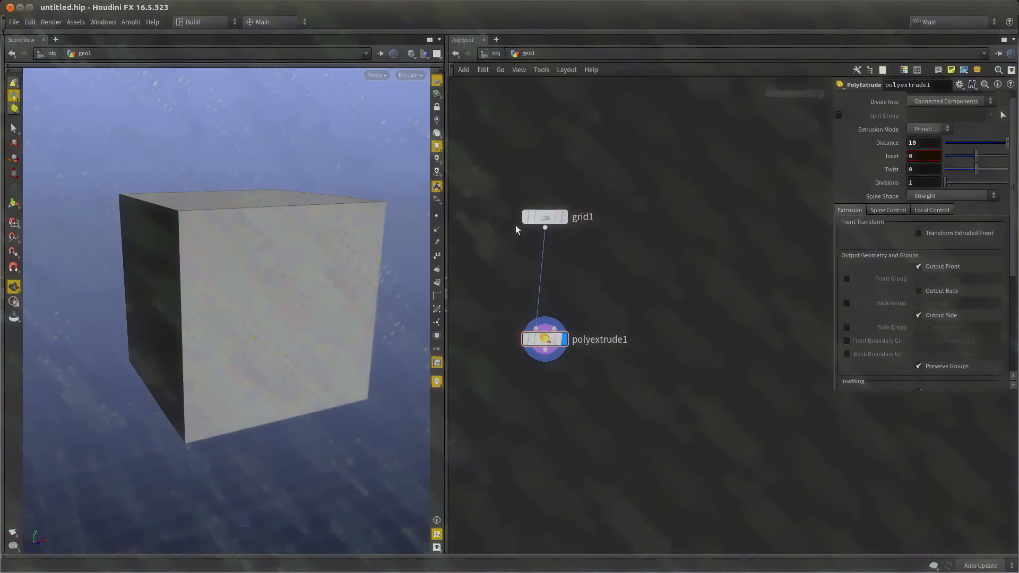
# Examine the extruded cube from several angles in shaded and wireframe display
pyautogui.moveTo(695, 218); pyautogui.dragTo(657, 121, button='middle')
pyautogui.moveTo(563, 406); pyautogui.dragTo(599, 453, button='middle')
pyautogui.moveTo(234, 348); pyautogui.dragTo(247, 328)
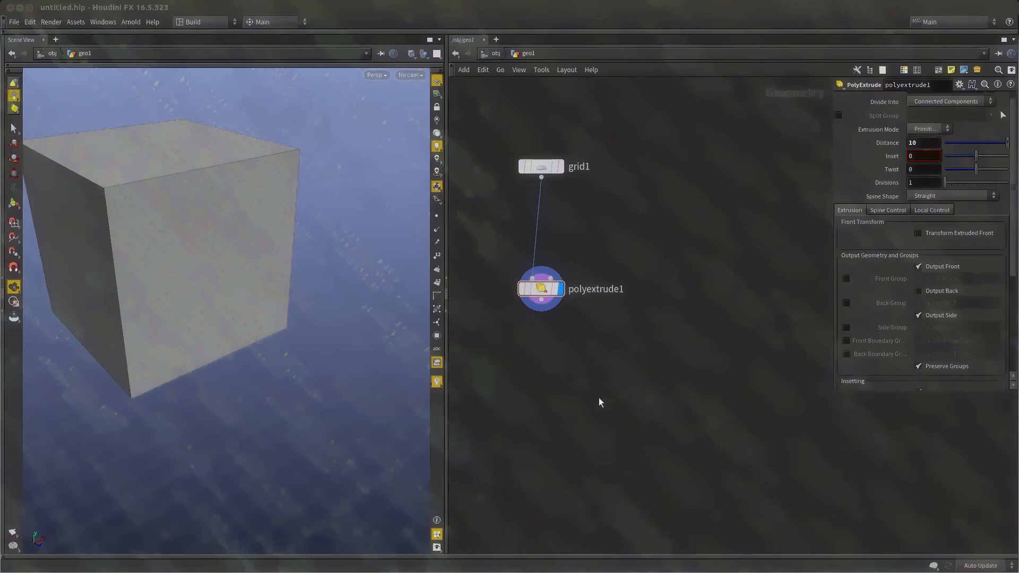
pyautogui.press('Tab')
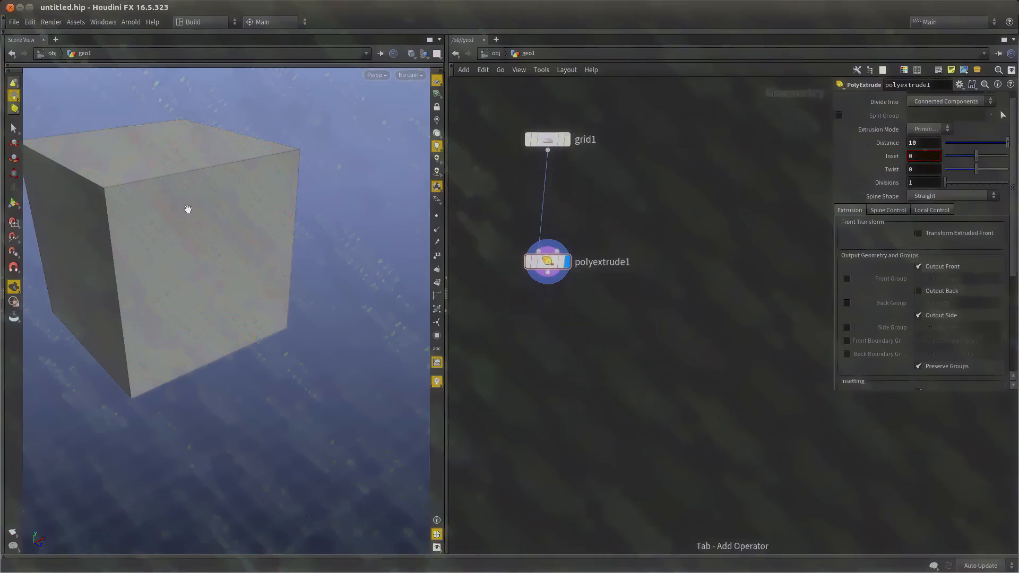
pyautogui.moveTo(188, 208); pyautogui.dragTo(199, 239)
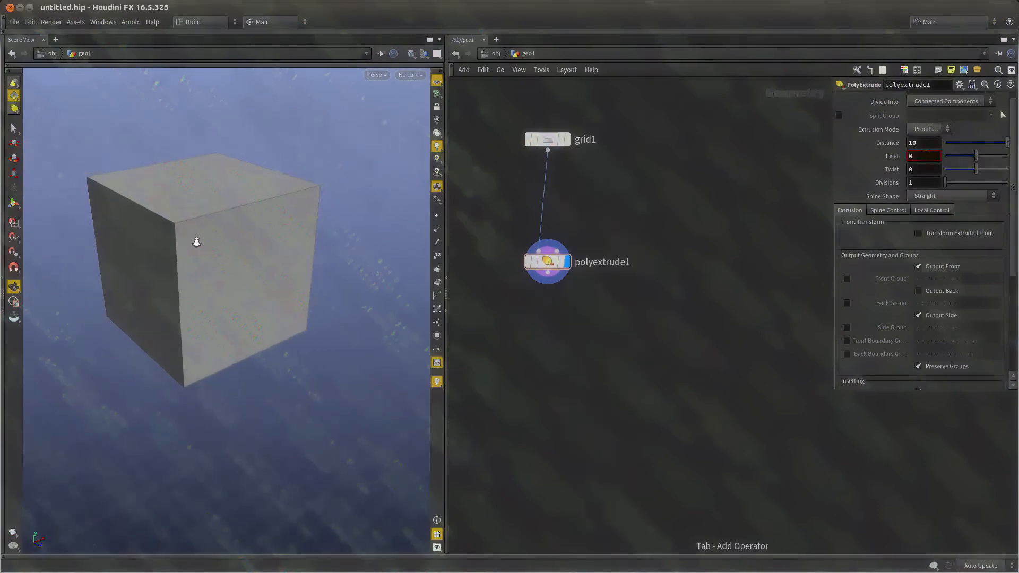
pyautogui.click(437, 230)
pyautogui.moveTo(196, 278); pyautogui.dragTo(316, 310)
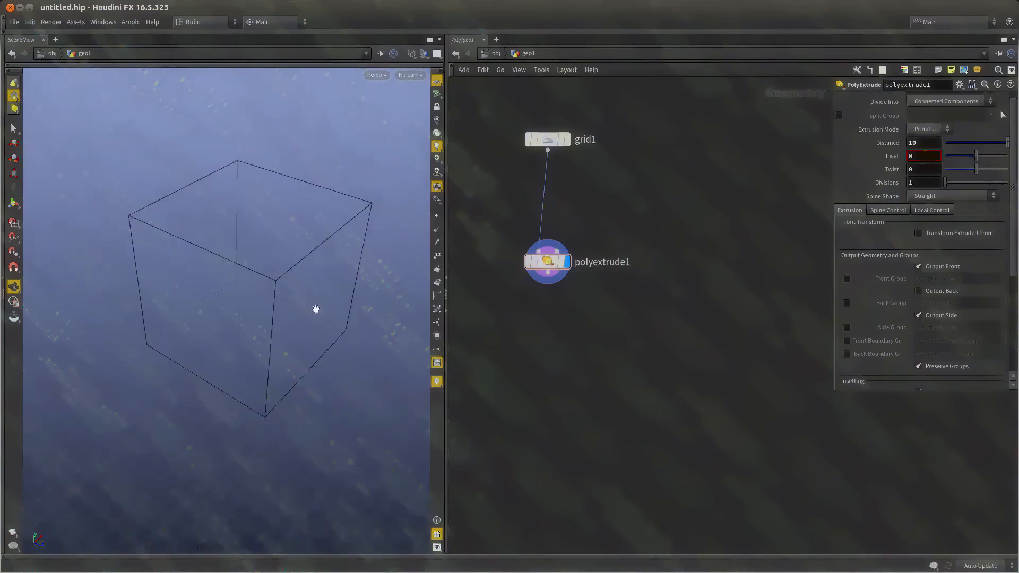
# Add a Facet node below polyextrude1, connect and display it, and enable Post-Compute Normals
pyautogui.scroll(2, 510, 339)
pyautogui.press('Tab')
pyautogui.write('facet')
pyautogui.press('Return')
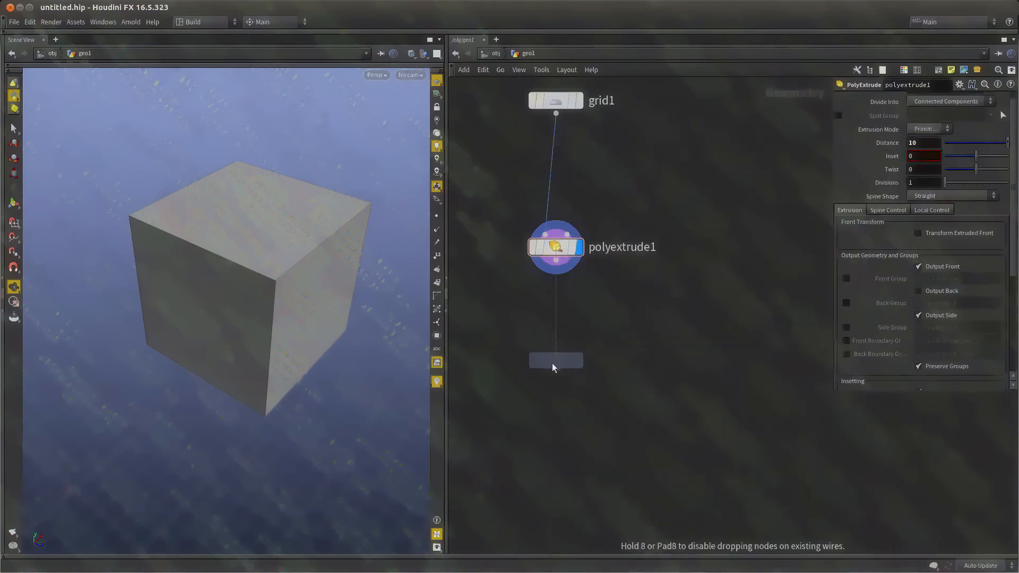
pyautogui.click(555, 364)
pyautogui.moveTo(551, 308); pyautogui.dragTo(556, 352)
pyautogui.moveTo(683, 320); pyautogui.dragTo(533, 427)
pyautogui.press('r')
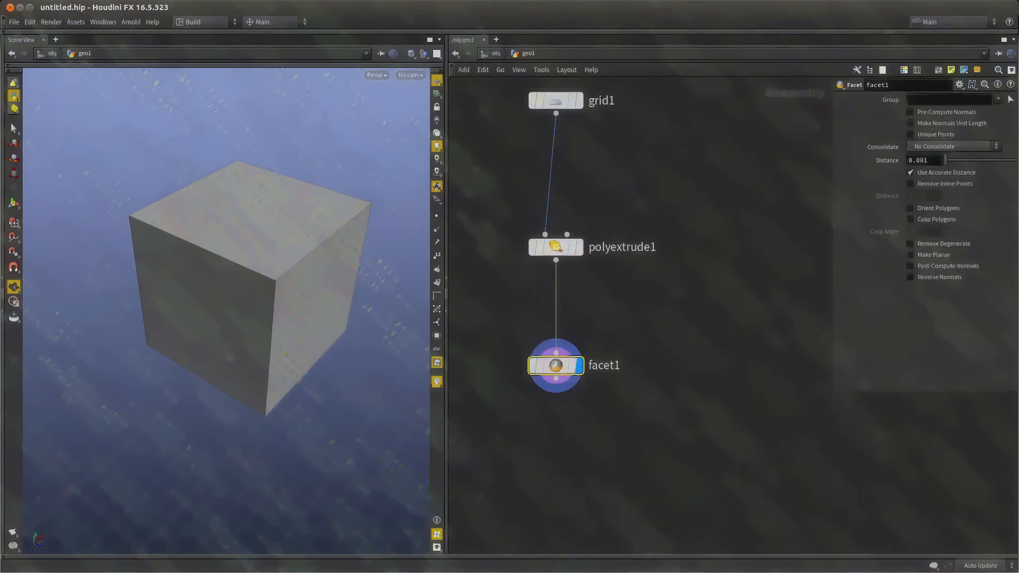
pyautogui.click(911, 266)
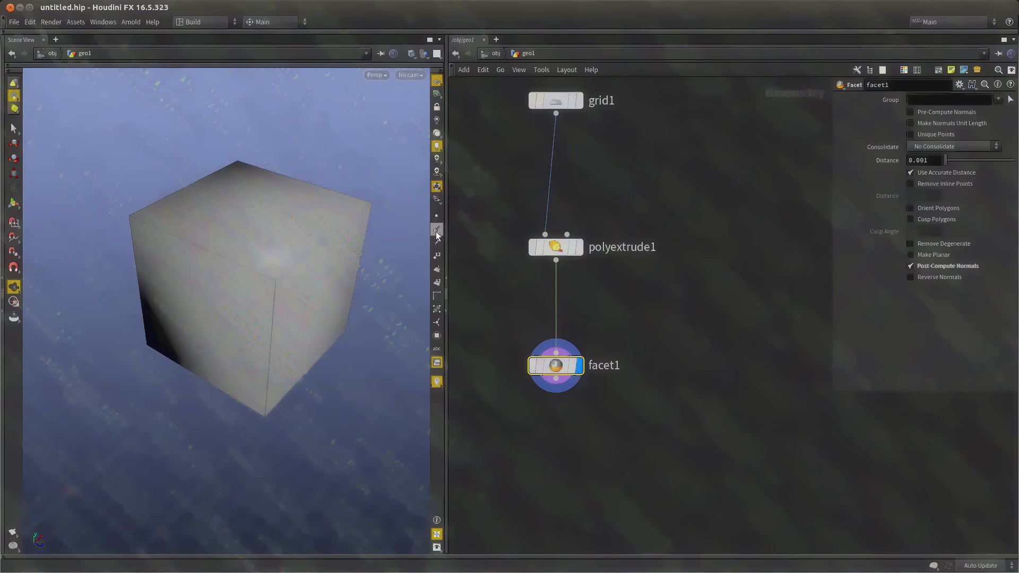
# Show the point normals in Flat Wire Shaded display and examine the cube's corners from several angles
pyautogui.click(411, 54)
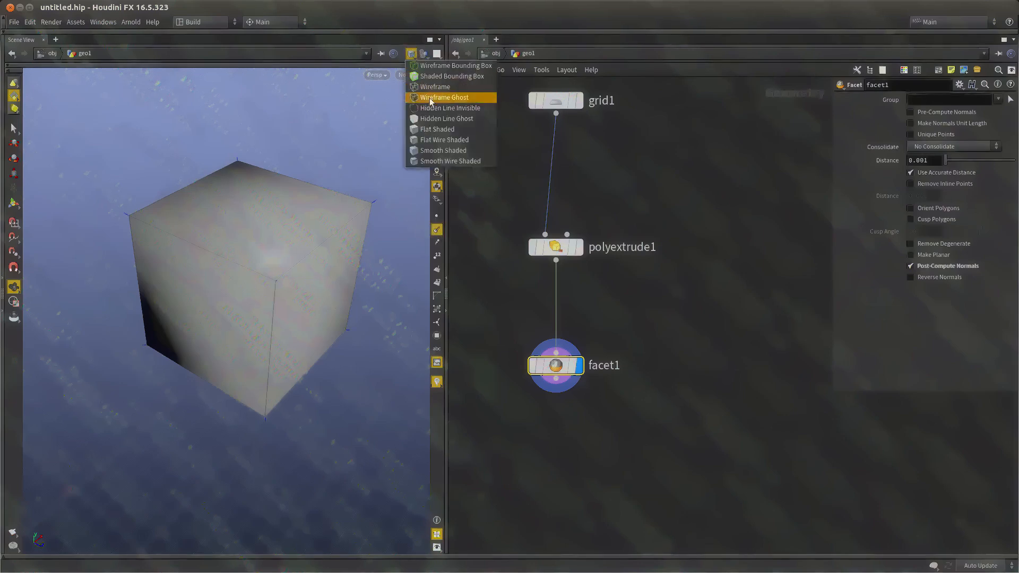
pyautogui.click(444, 139)
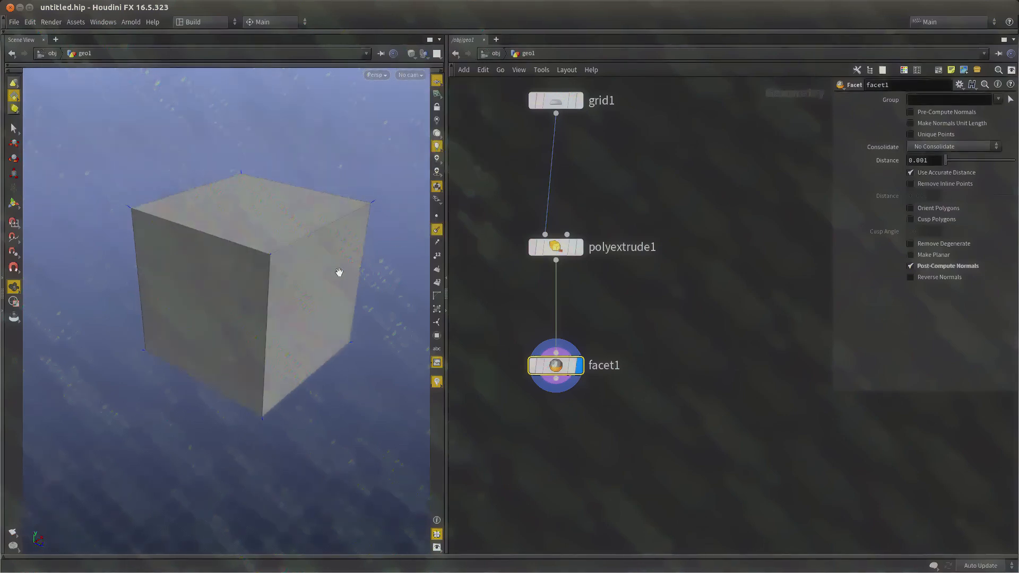
pyautogui.moveTo(339, 273); pyautogui.dragTo(253, 267, button='middle')
pyautogui.moveTo(207, 278); pyautogui.dragTo(247, 283)
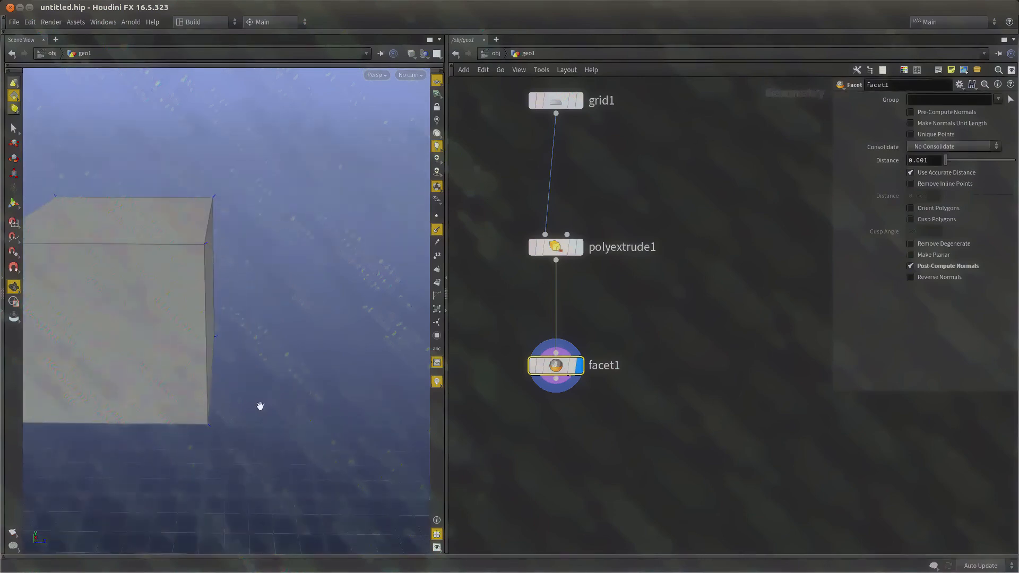
pyautogui.moveTo(230, 353); pyautogui.dragTo(166, 323)
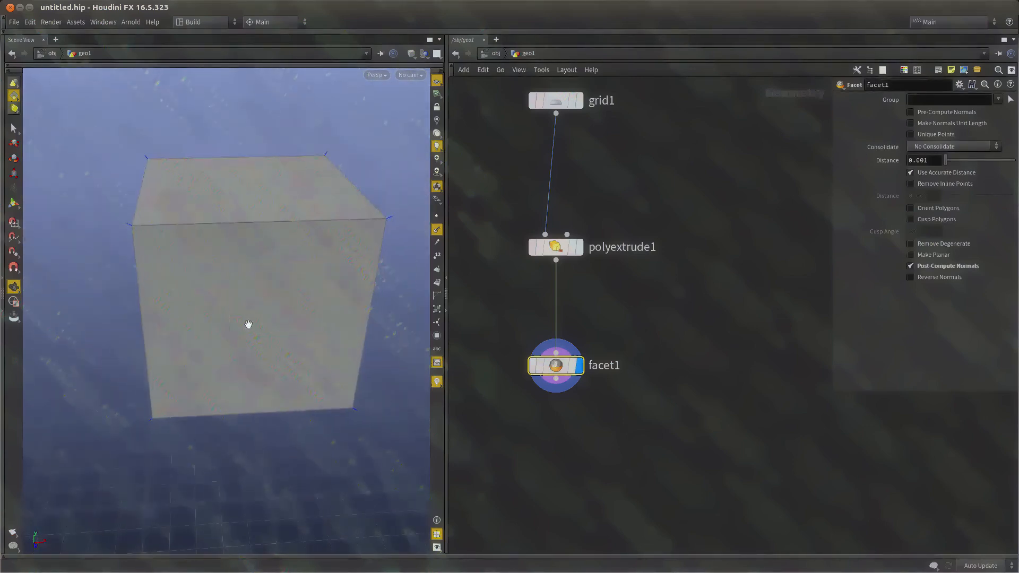
# Cut the facet1 node out of the network and view the extruded cube from a corner
pyautogui.moveTo(685, 461); pyautogui.dragTo(539, 342)
pyautogui.hotkey('ctrl', 'x')
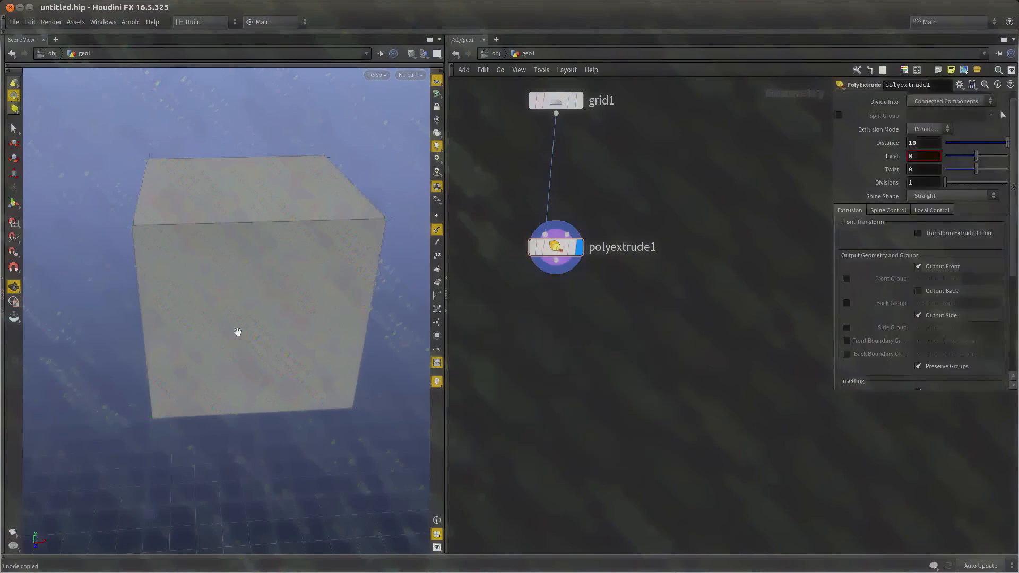
pyautogui.moveTo(237, 335); pyautogui.dragTo(274, 308)
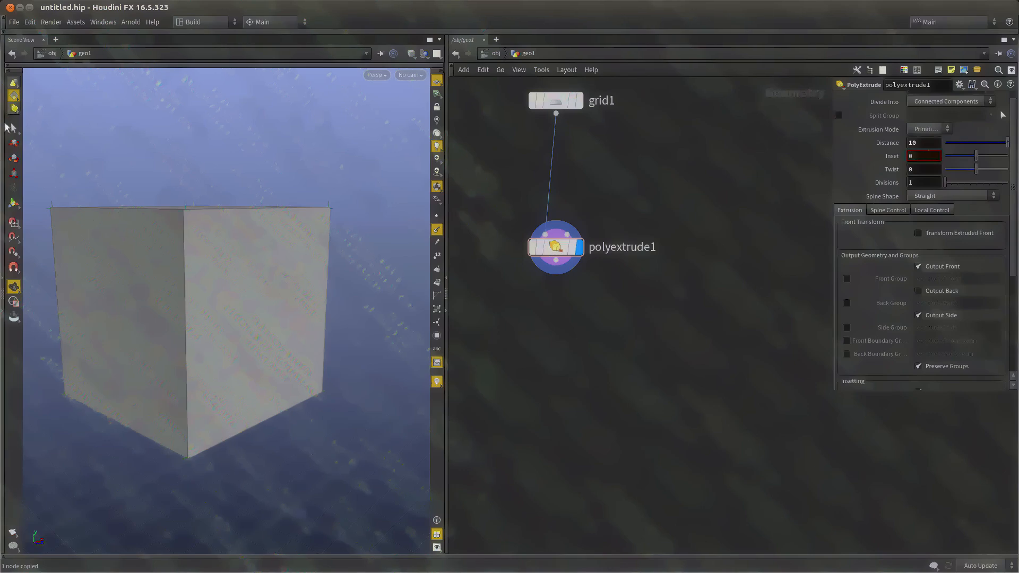
# Select one side face of the cube, apply a Blast to it, and enable Delete Non Selected
pyautogui.click(12, 128)
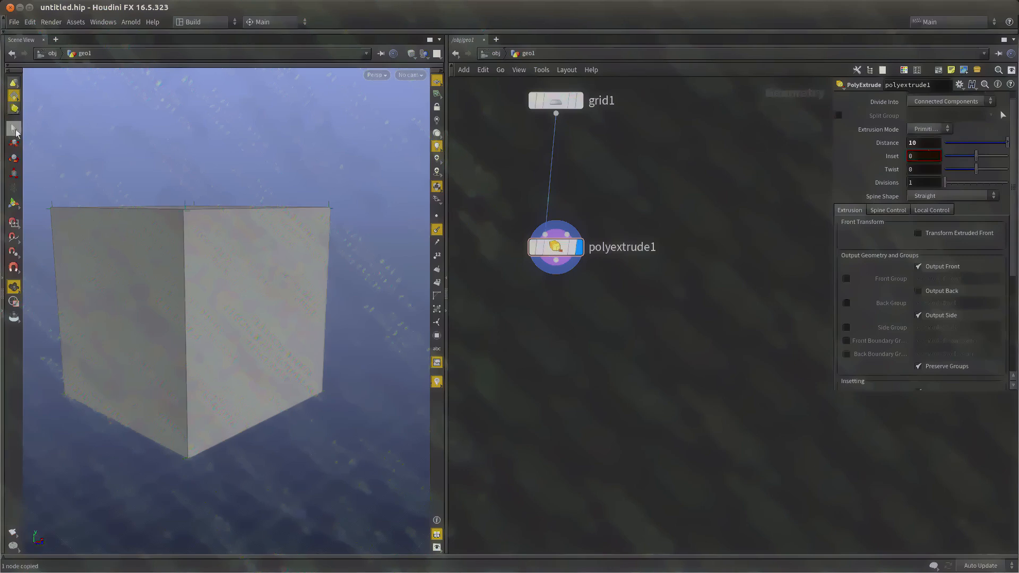
pyautogui.click(262, 307)
pyautogui.press('Tab')
pyautogui.write('blast')
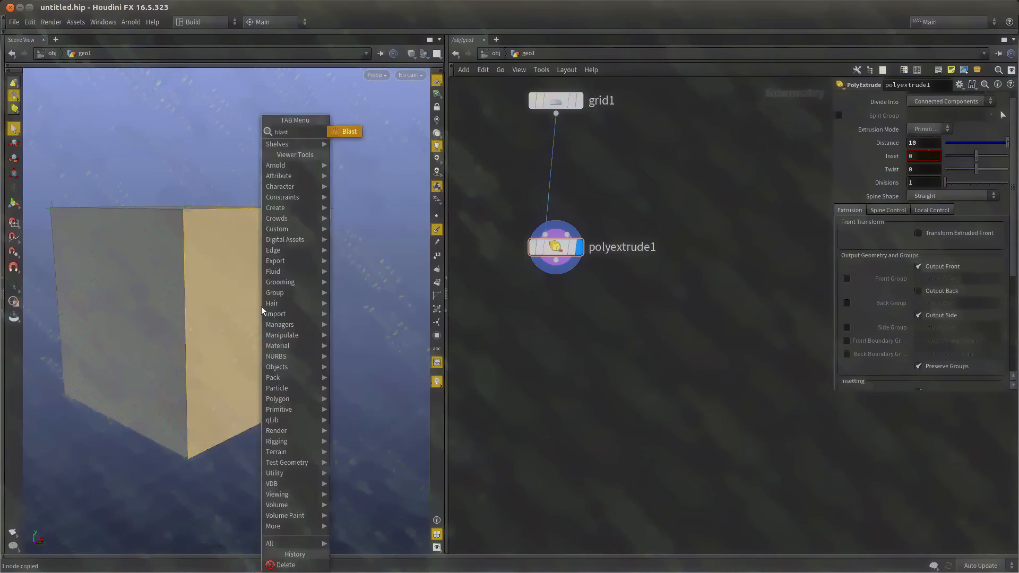
pyautogui.press('Return')
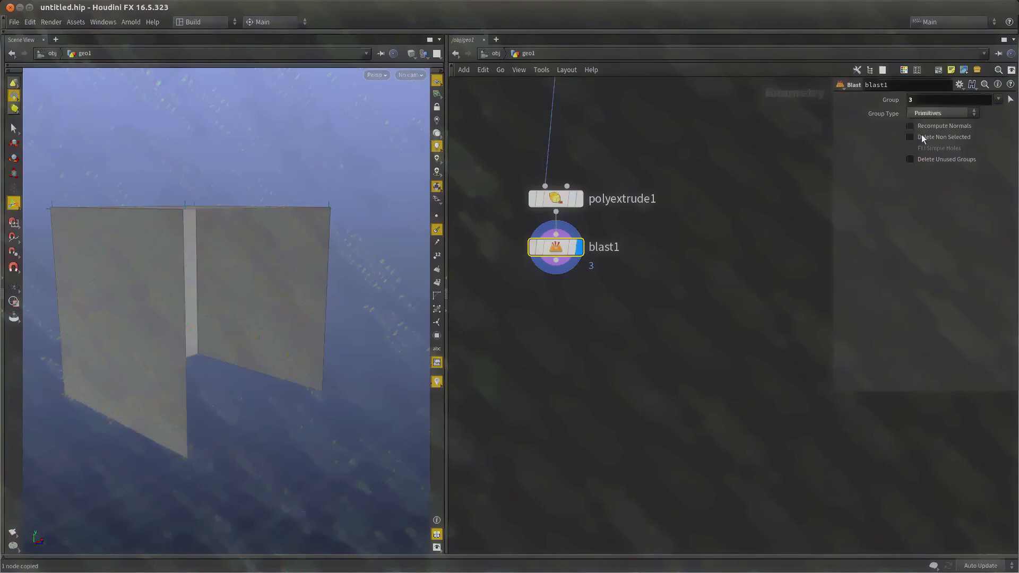
pyautogui.click(922, 137)
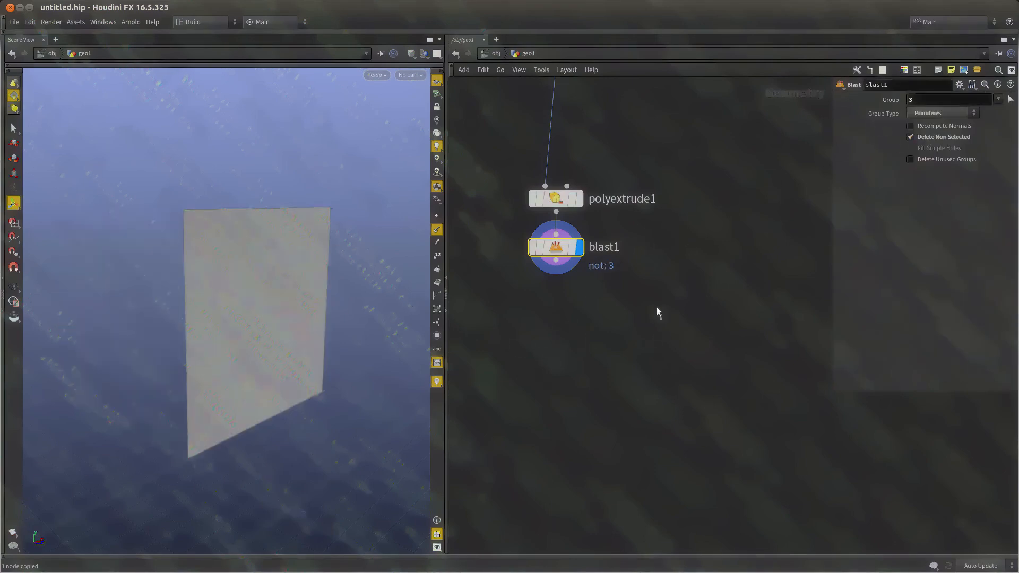
# Delete the blast1 node from the network
pyautogui.doubleClick(917, 98)
pyautogui.moveTo(642, 361); pyautogui.dragTo(452, 229)
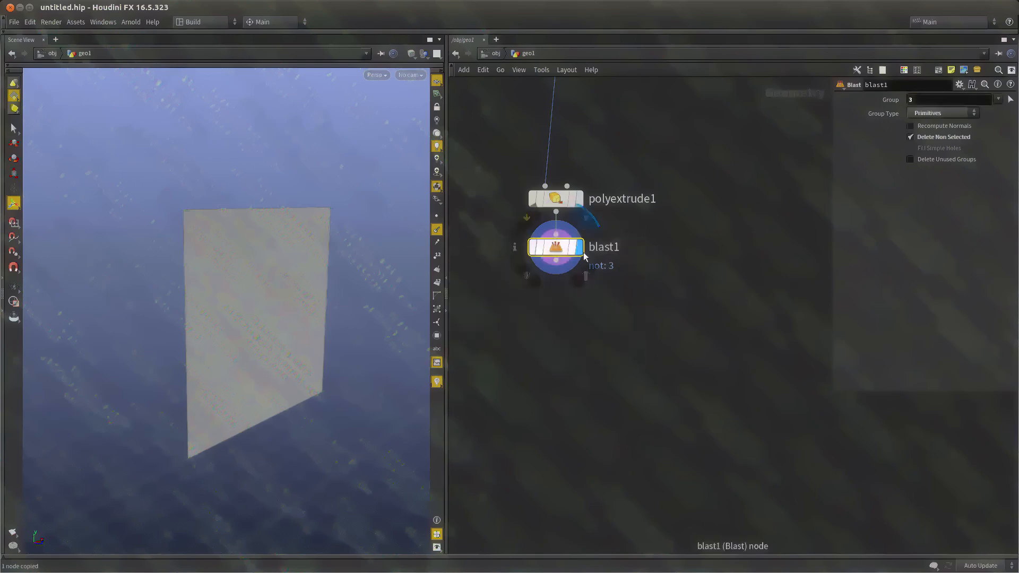
pyautogui.press('Delete')
# Add a Delete node below polyextrude1, connect it to the extrusion's output, and display it
pyautogui.press('Tab')
pyautogui.write('dele')
pyautogui.press('Return')
pyautogui.click(584, 280)
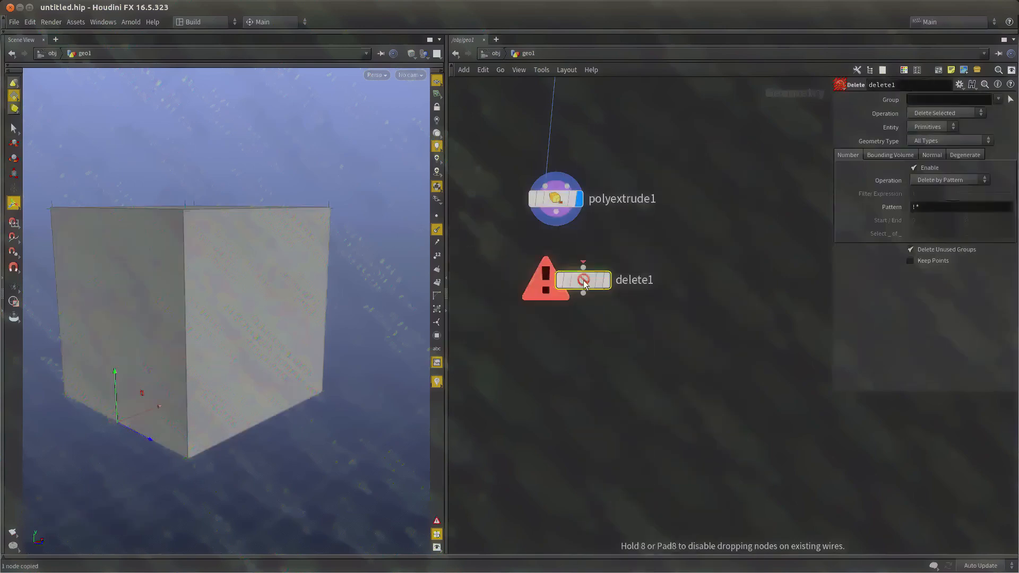
pyautogui.moveTo(581, 263); pyautogui.dragTo(556, 212)
pyautogui.moveTo(680, 248)
pyautogui.mouseDown()
pyautogui.moveTo(649, 291)
pyautogui.moveTo(589, 298)
pyautogui.moveTo(573, 333)
pyautogui.mouseUp()
pyautogui.press('r')
# Disable delete1's number-based deletion, enable deletion by normal in direction 0, 0, 1, and set the Spread Angle to 58
pyautogui.click(933, 166)
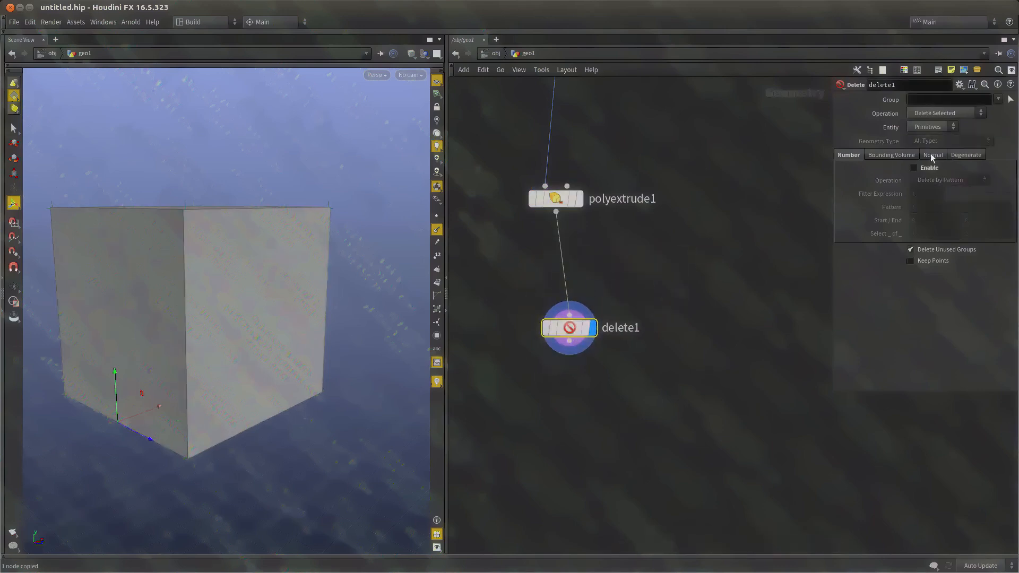
pyautogui.click(933, 154)
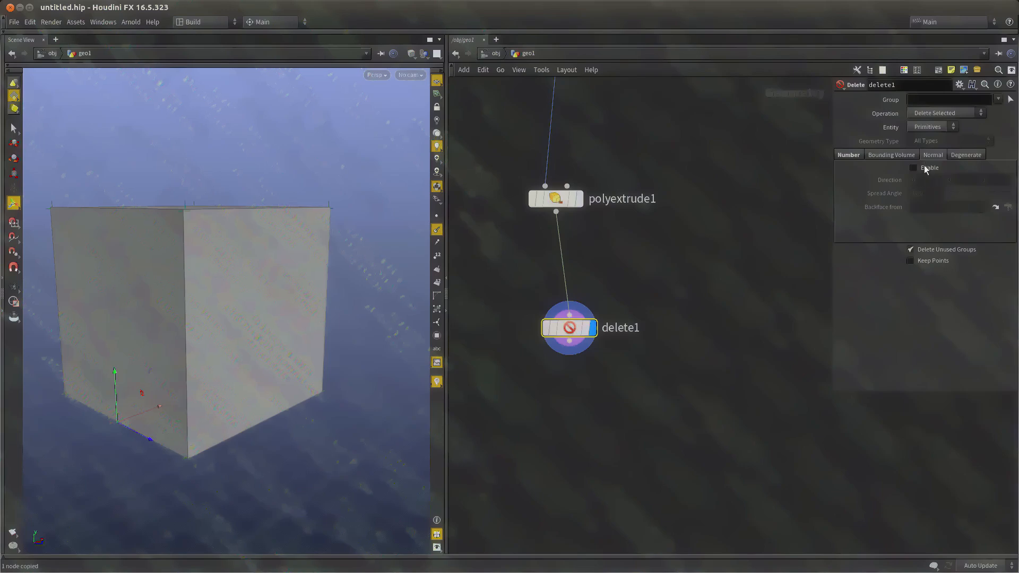
pyautogui.click(928, 168)
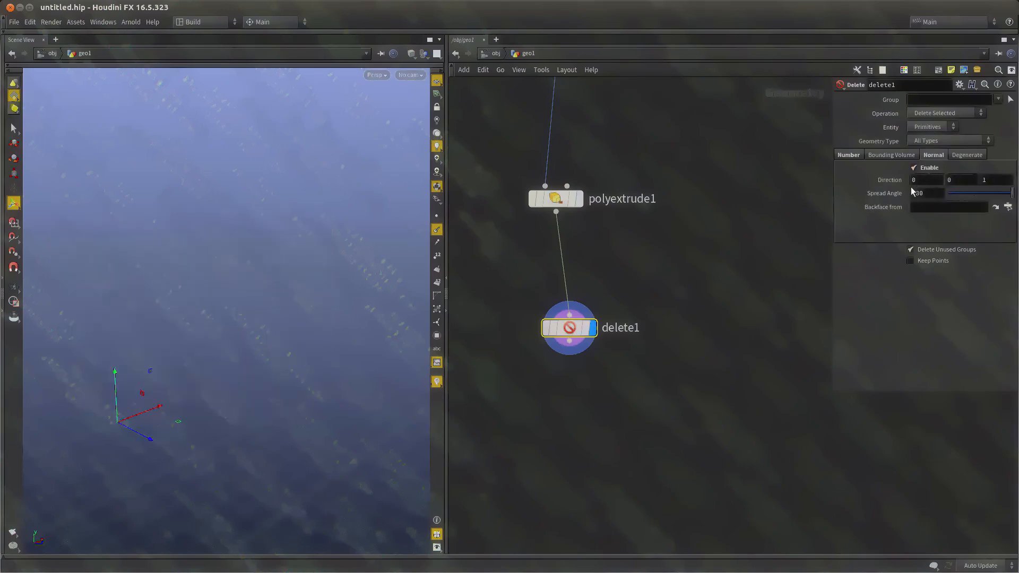
pyautogui.click(994, 179)
pyautogui.moveTo(1011, 194); pyautogui.dragTo(969, 202)
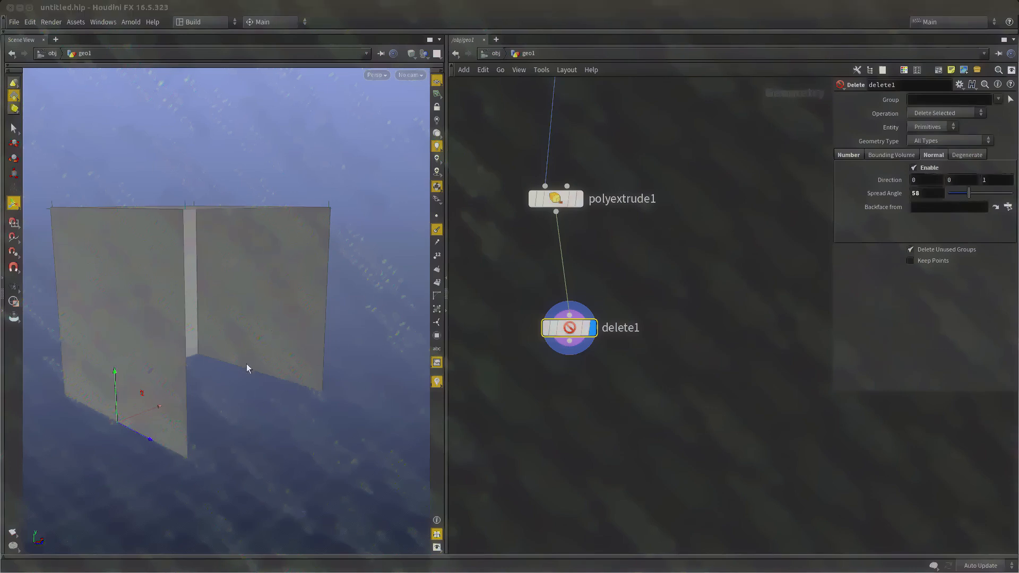
# Set delete1's operation to Delete Non-Selected so only the side facing the normal direction is kept
pyautogui.click(933, 113)
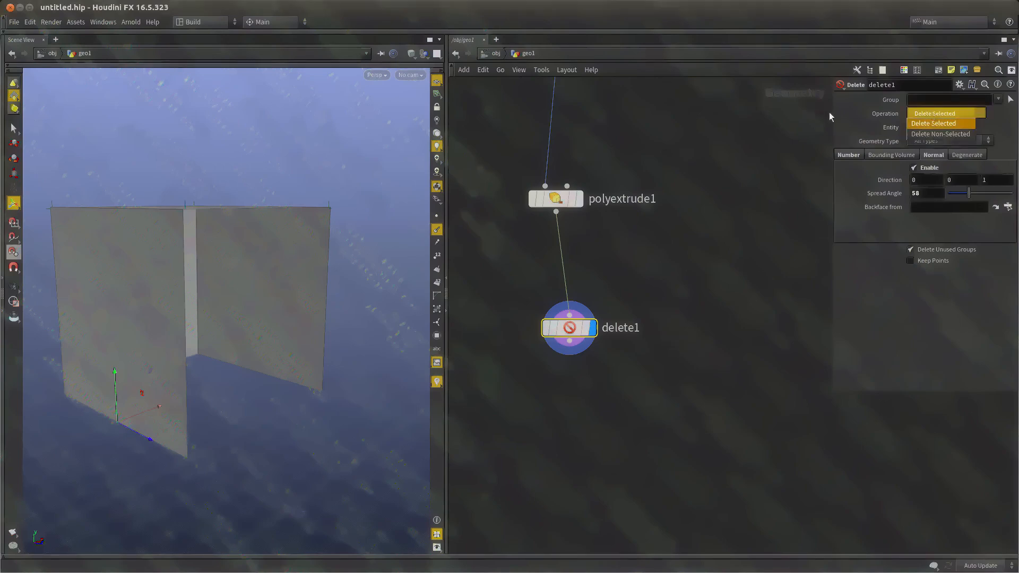
pyautogui.click(940, 134)
pyautogui.moveTo(340, 329); pyautogui.dragTo(260, 425)
pyautogui.moveTo(784, 202); pyautogui.dragTo(782, 313, button='middle')
pyautogui.scroll(-2, 719, 356)
pyautogui.scroll(2, 742, 331)
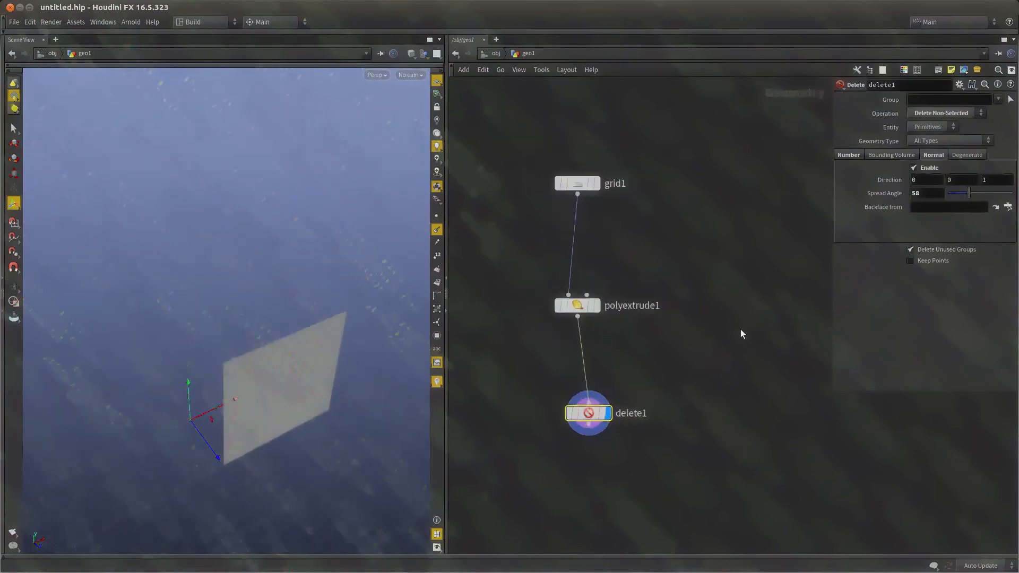
# Check the grid1 and polyextrude1 settings, then raise grid1 to 12 rows and 13 columns
pyautogui.moveTo(645, 274); pyautogui.dragTo(474, 124)
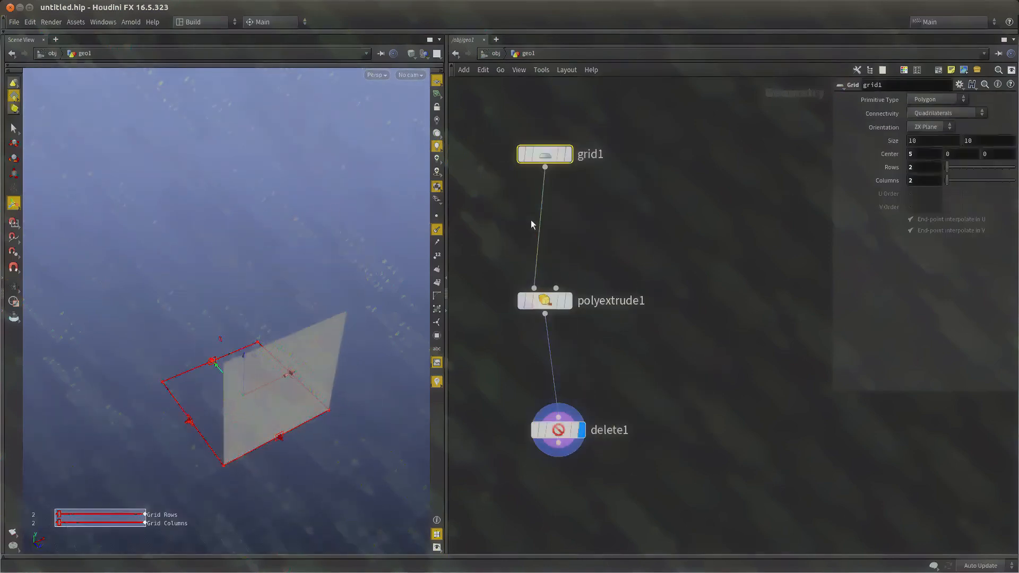
pyautogui.moveTo(593, 254); pyautogui.dragTo(536, 316)
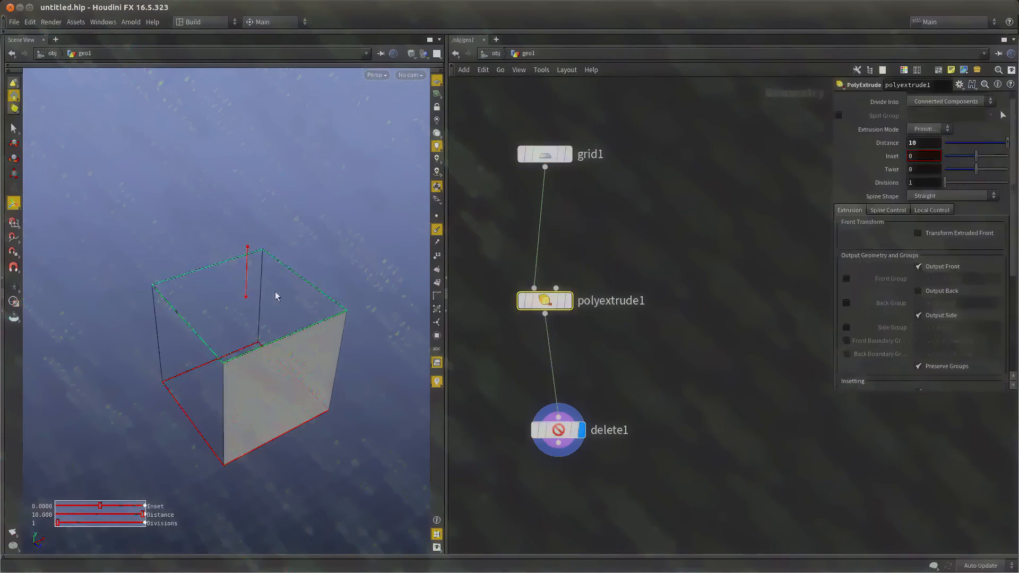
pyautogui.moveTo(649, 206); pyautogui.dragTo(455, 104)
pyautogui.moveTo(884, 175); pyautogui.dragTo(932, 174, button='middle')
pyautogui.moveTo(871, 178); pyautogui.dragTo(924, 180, button='middle')
pyautogui.keyDown('alt'); pyautogui.moveTo(335, 350); pyautogui.dragTo(206, 367); pyautogui.keyUp('alt')
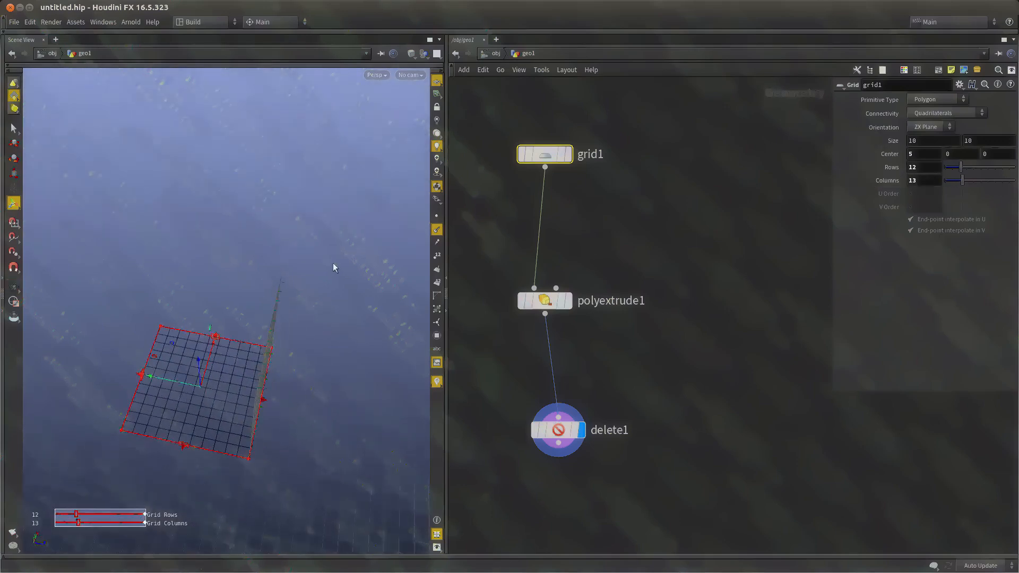
# Set grid1's rows and columns both to 2
pyautogui.click(916, 168)
pyautogui.write('2')
pyautogui.press('Tab')
pyautogui.write('2')
pyautogui.press('Return')
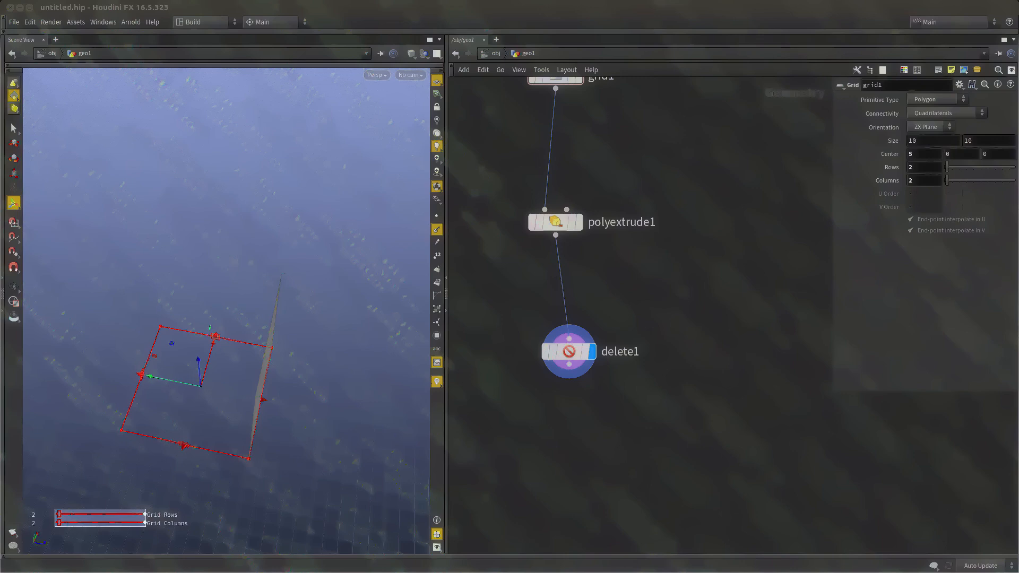
# Add a Divide node to the network below delete1
pyautogui.moveTo(641, 401); pyautogui.dragTo(628, 326, button='middle')
pyautogui.keyDown('alt'); pyautogui.moveTo(257, 351); pyautogui.dragTo(280, 298); pyautogui.keyUp('alt')
pyautogui.keyDown('alt'); pyautogui.moveTo(280, 298); pyautogui.dragTo(316, 313, button='right'); pyautogui.keyUp('alt')
pyautogui.scroll(-5, 653, 323)
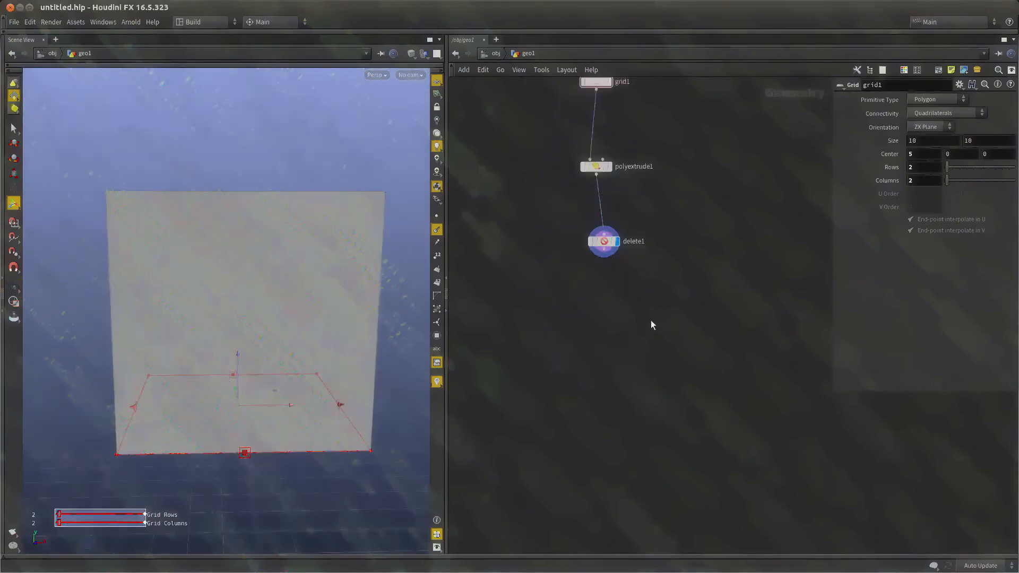
pyautogui.press('Tab')
pyautogui.write('divide')
pyautogui.press('Return')
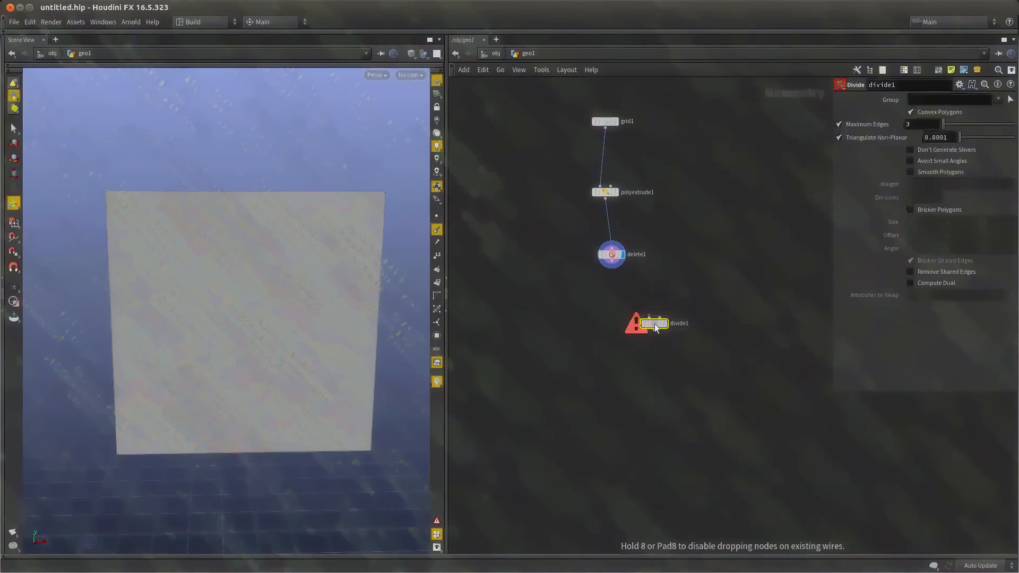
pyautogui.click(655, 324)
# Connect delete1 to the Divide node's first input, display the Divide node in wireframe, and place it below delete1
pyautogui.keyDown('alt'); pyautogui.moveTo(191, 256); pyautogui.dragTo(168, 255); pyautogui.keyUp('alt')
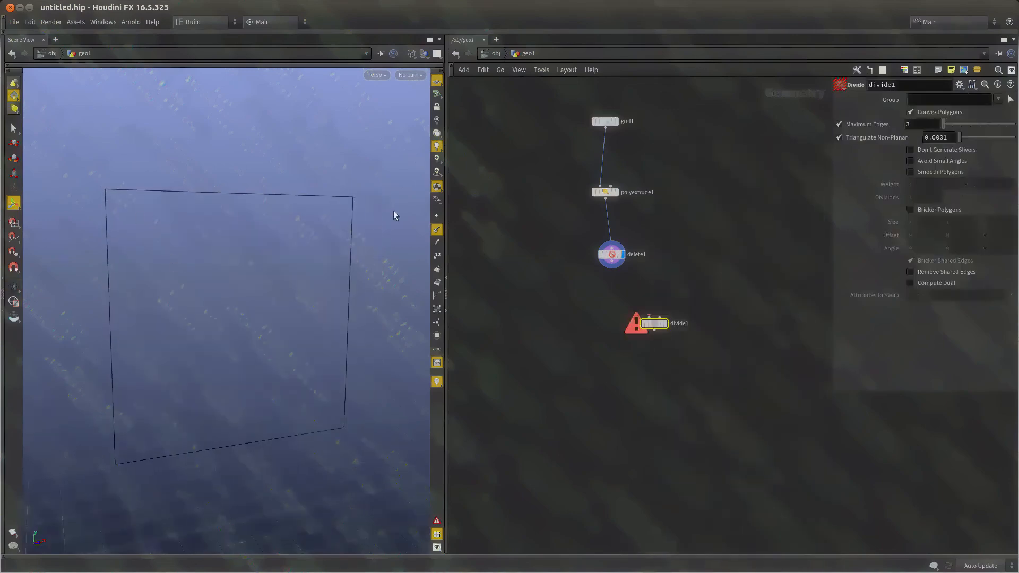
pyautogui.scroll(3, 629, 301)
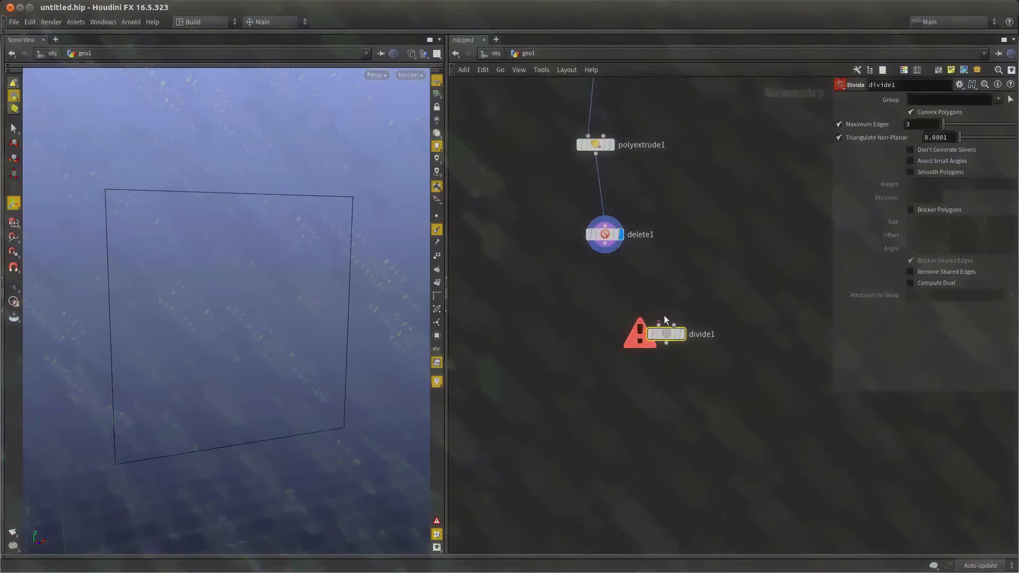
pyautogui.moveTo(659, 324); pyautogui.dragTo(605, 244)
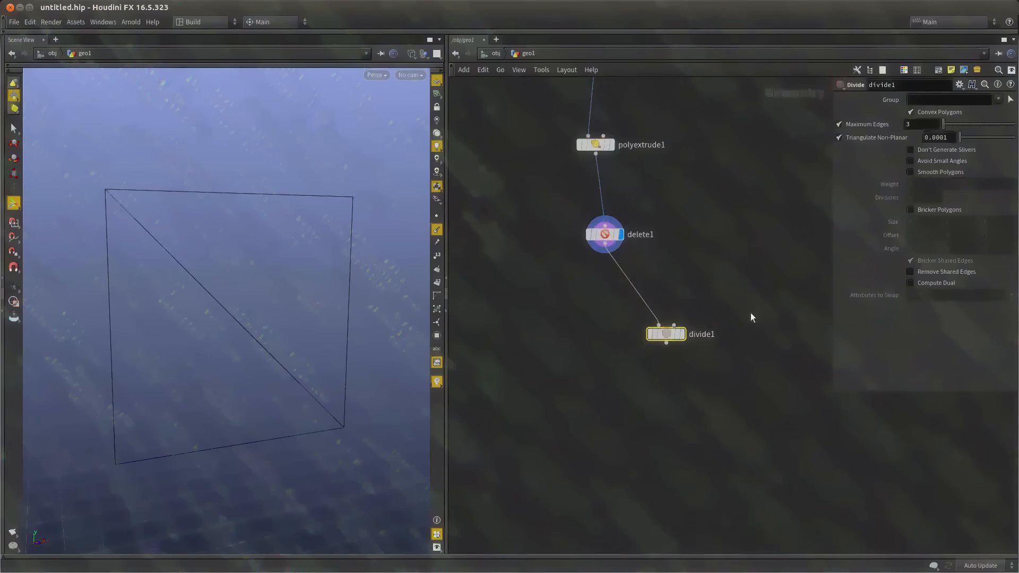
pyautogui.scroll(2, 692, 336)
pyautogui.click(673, 333)
pyautogui.moveTo(654, 335); pyautogui.dragTo(582, 361)
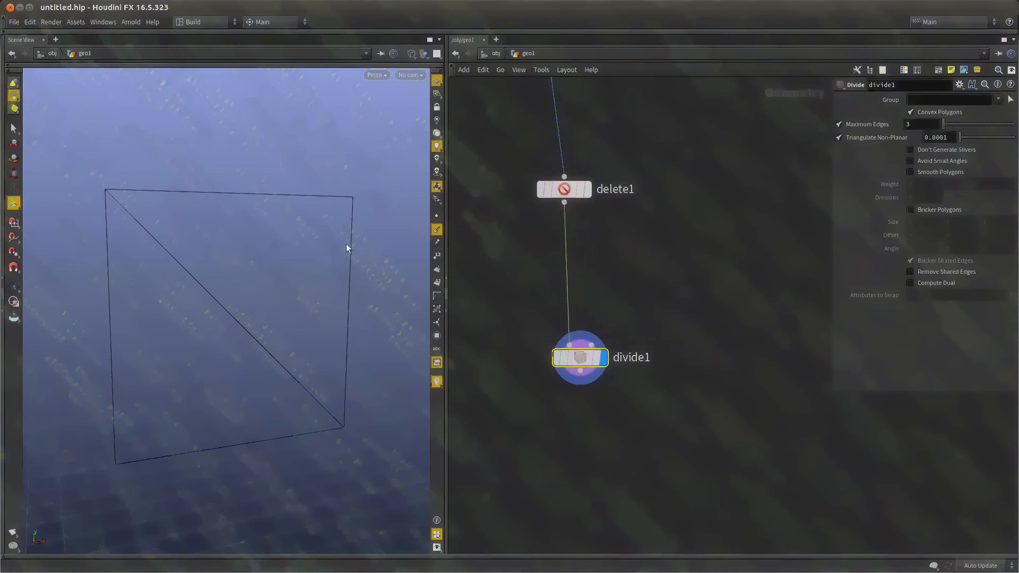
# Turn off Convex Polygons on divide1, enable Bricker Polygons, and set the brick size to 2.3 on all axes
pyautogui.click(938, 118)
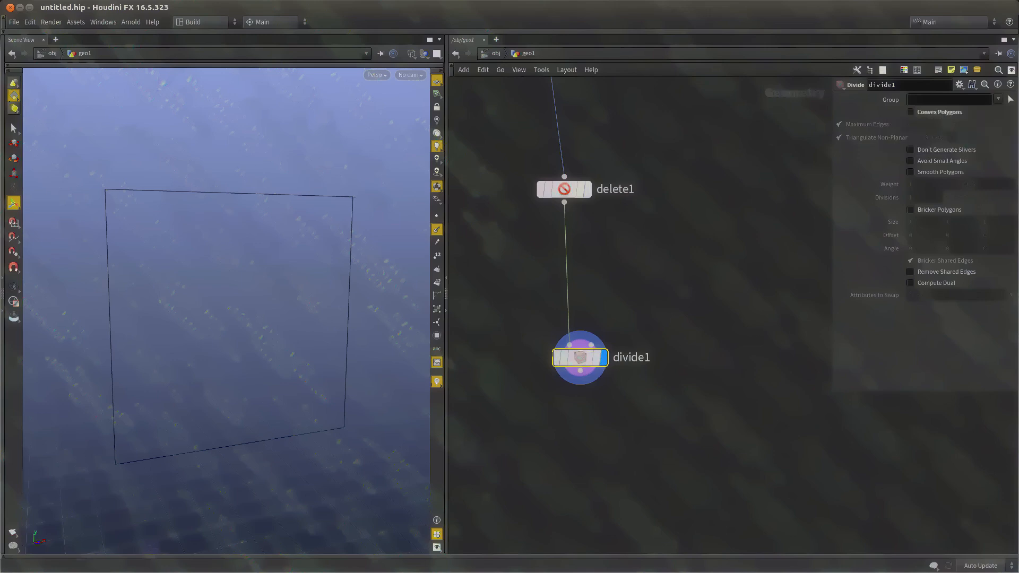
pyautogui.click(932, 210)
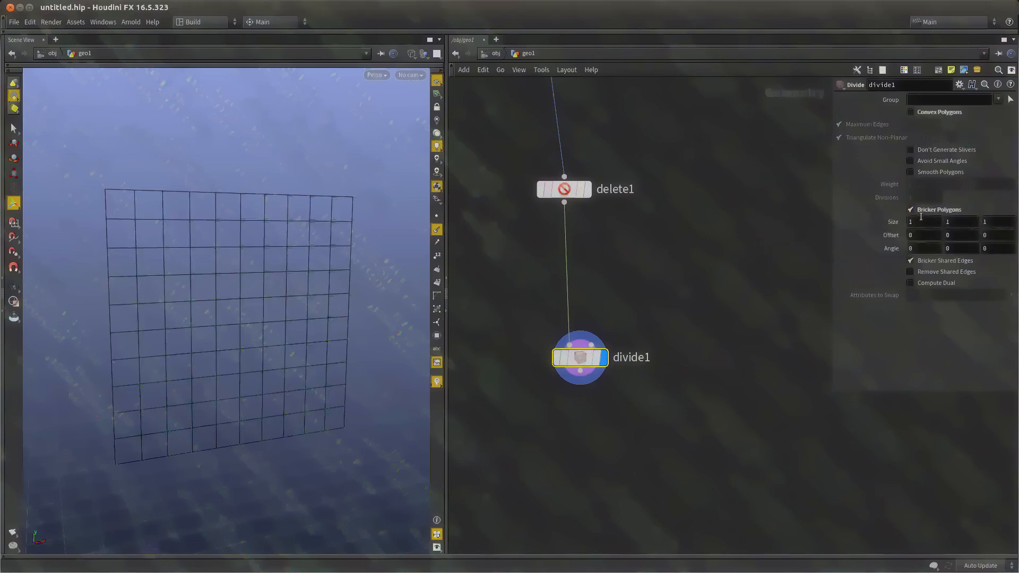
pyautogui.click(924, 226)
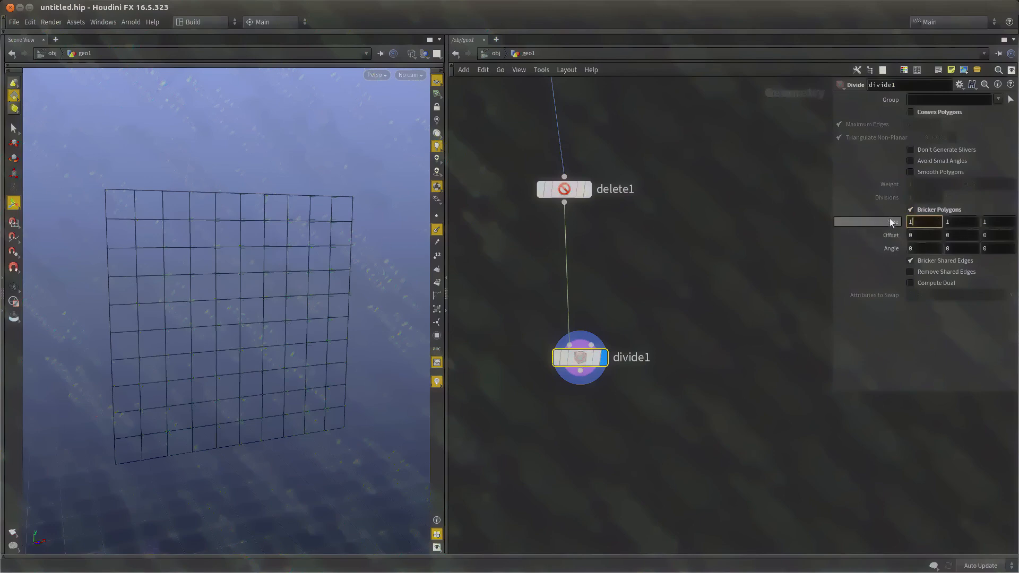
pyautogui.moveTo(884, 222); pyautogui.dragTo(950, 222, button='middle')
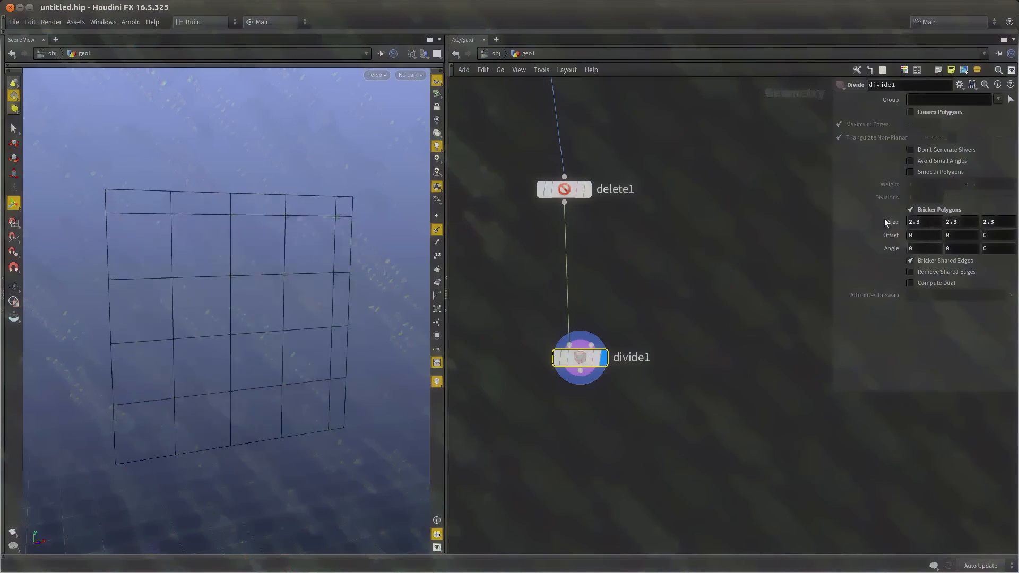
# Set divide1's brick size to 1.71, 3.4 and 3.4
pyautogui.click(913, 221)
pyautogui.write('1.71')
pyautogui.press('Tab')
pyautogui.write('3.4')
pyautogui.press('Tab')
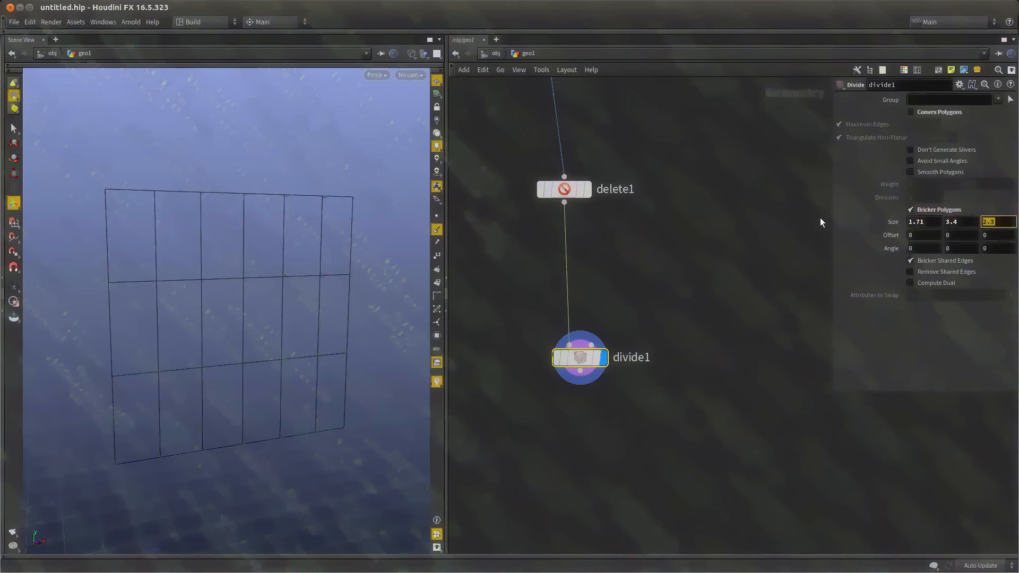
pyautogui.write('3.4')
pyautogui.press('Return')
pyautogui.keyDown('alt'); pyautogui.moveTo(355, 374); pyautogui.dragTo(223, 351); pyautogui.keyUp('alt')
pyautogui.moveTo(642, 413); pyautogui.dragTo(633, 345, button='middle')
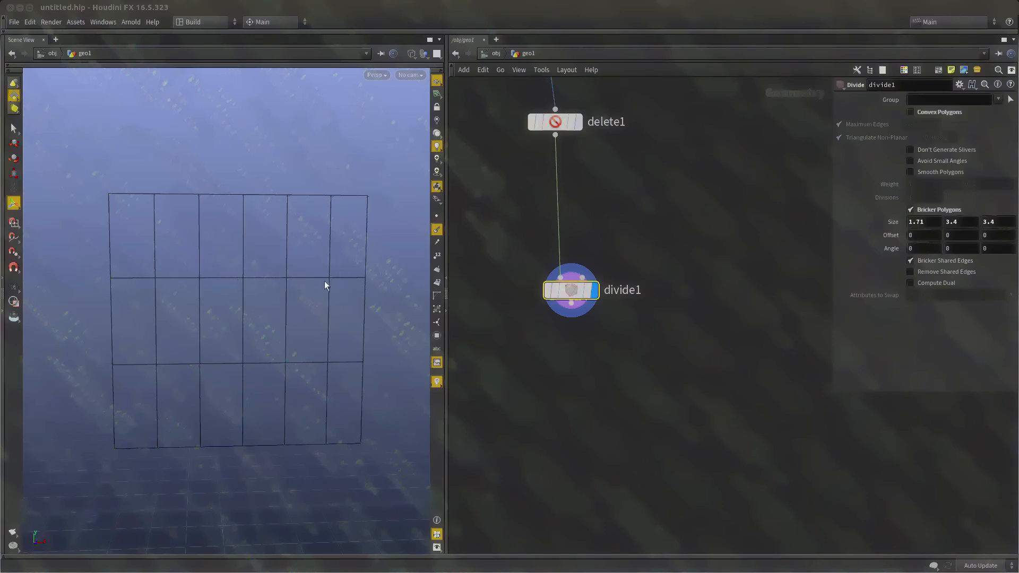
# Show the point markers in the viewport and view the divided panel's points from an angle
pyautogui.moveTo(133, 249); pyautogui.dragTo(339, 372)
pyautogui.press('Return')
pyautogui.click(437, 216)
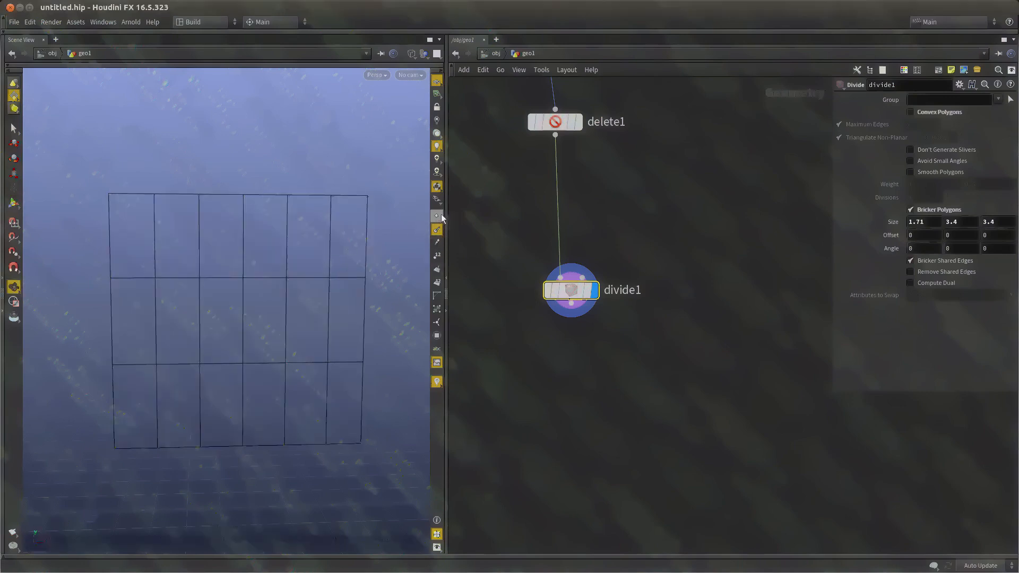
pyautogui.moveTo(159, 313); pyautogui.dragTo(130, 260)
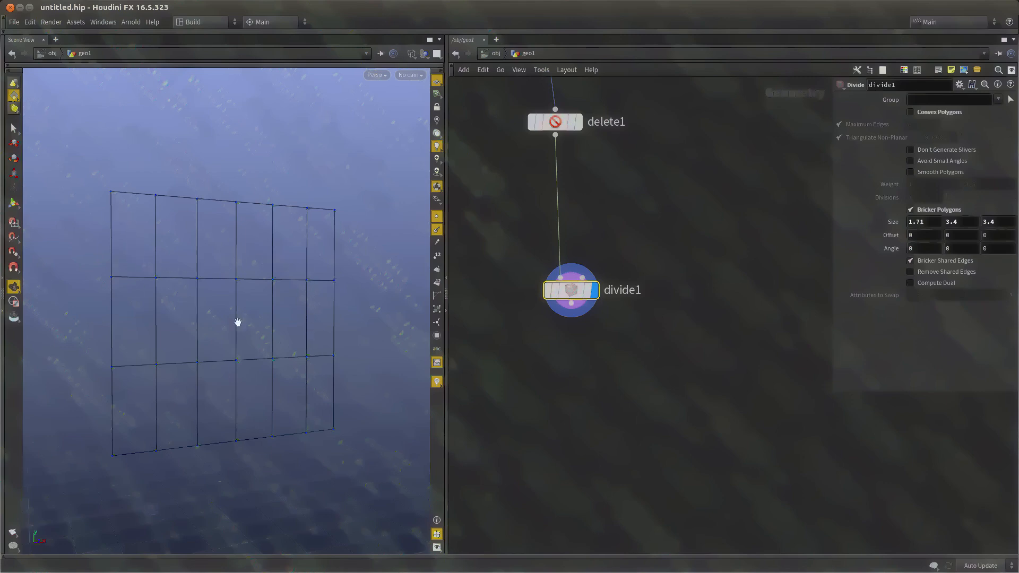
# Add a Group node below divide1, connect divide1 to its first input, and display it
pyautogui.click(602, 341)
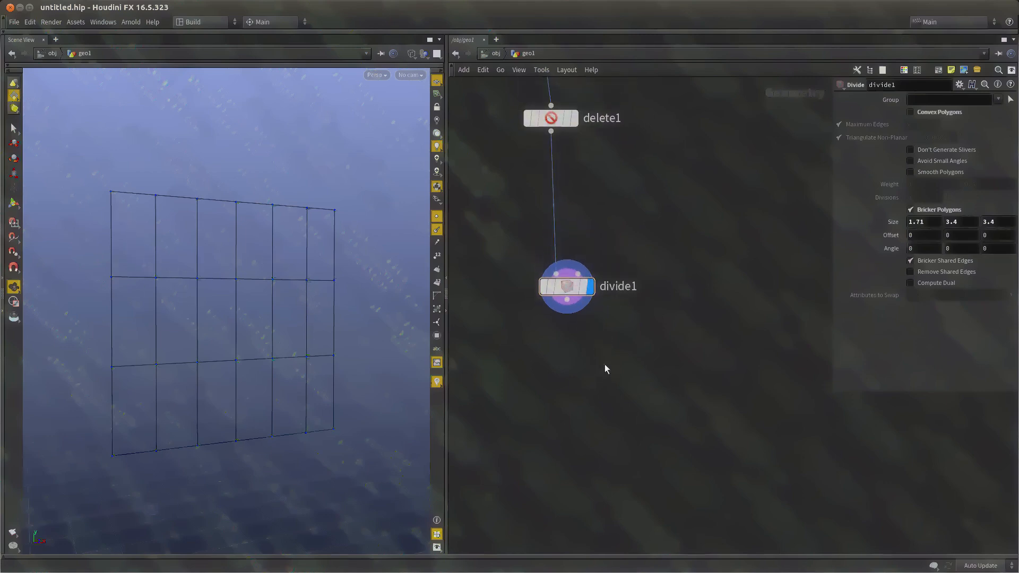
pyautogui.press('Tab')
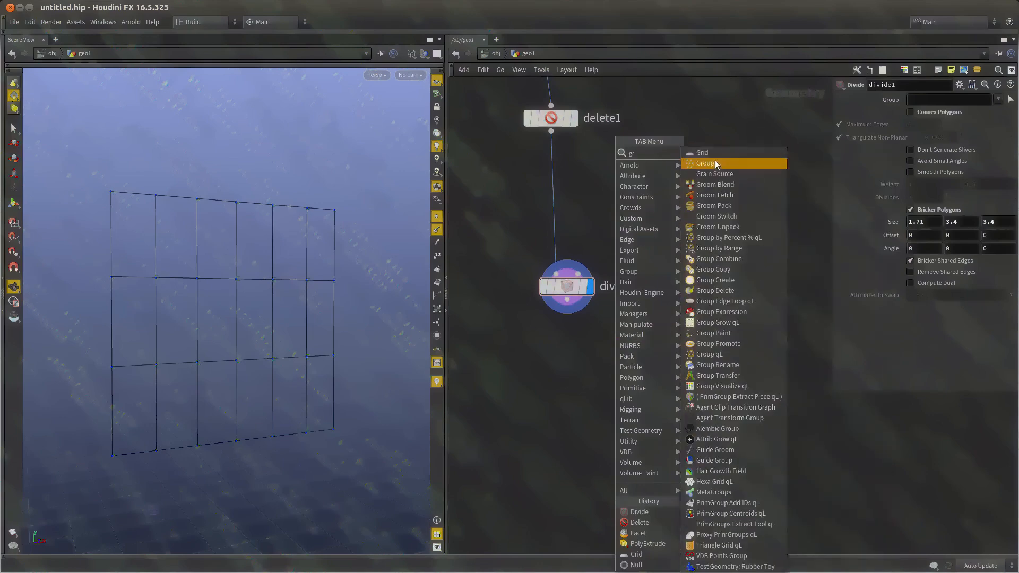
pyautogui.click(727, 159)
pyautogui.click(592, 362)
pyautogui.click(567, 300)
pyautogui.click(556, 392)
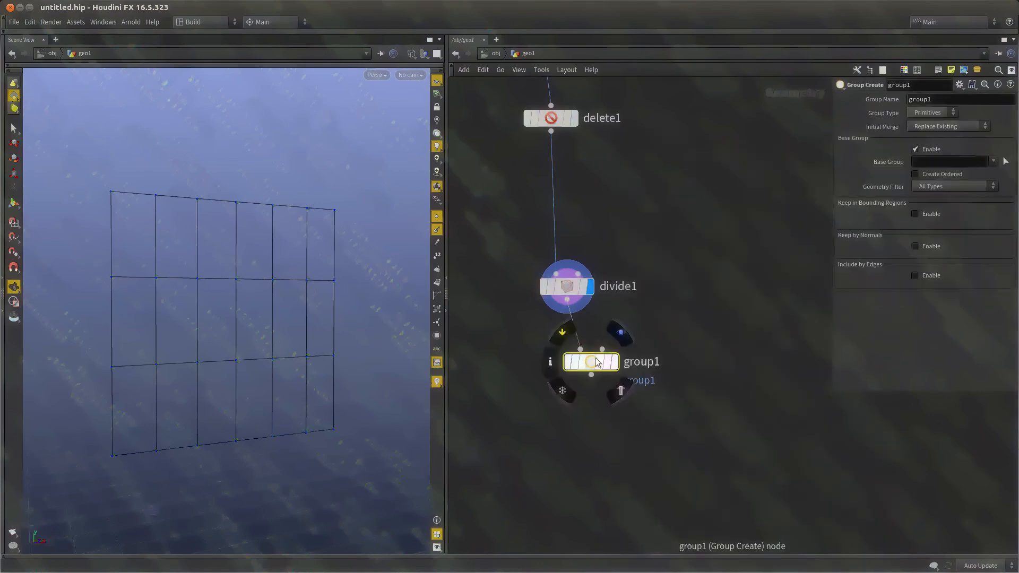
pyautogui.press('r')
pyautogui.click(591, 410)
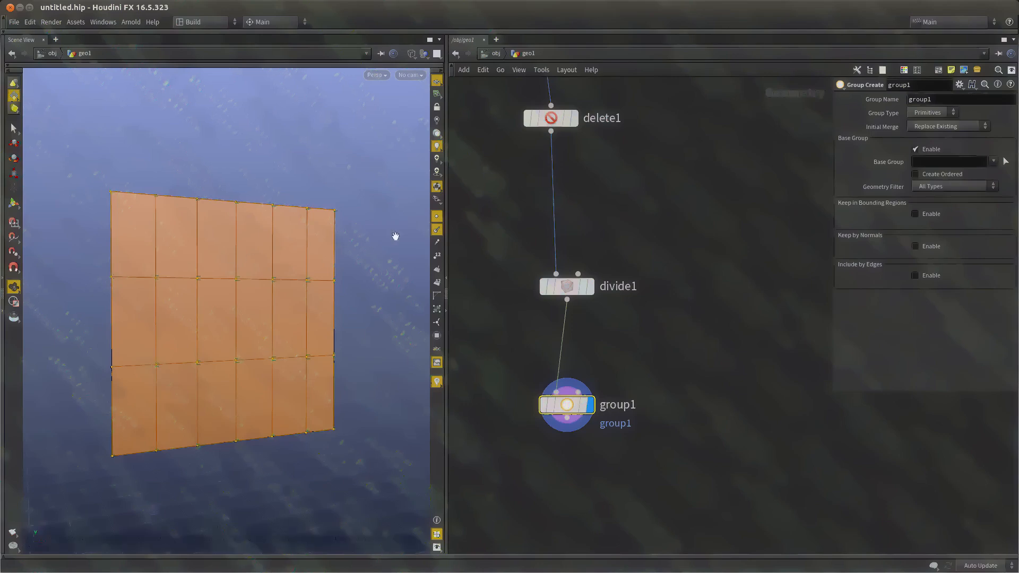
# Hide the point markers in the viewport and move group1 closer beneath divide1
pyautogui.click(437, 309)
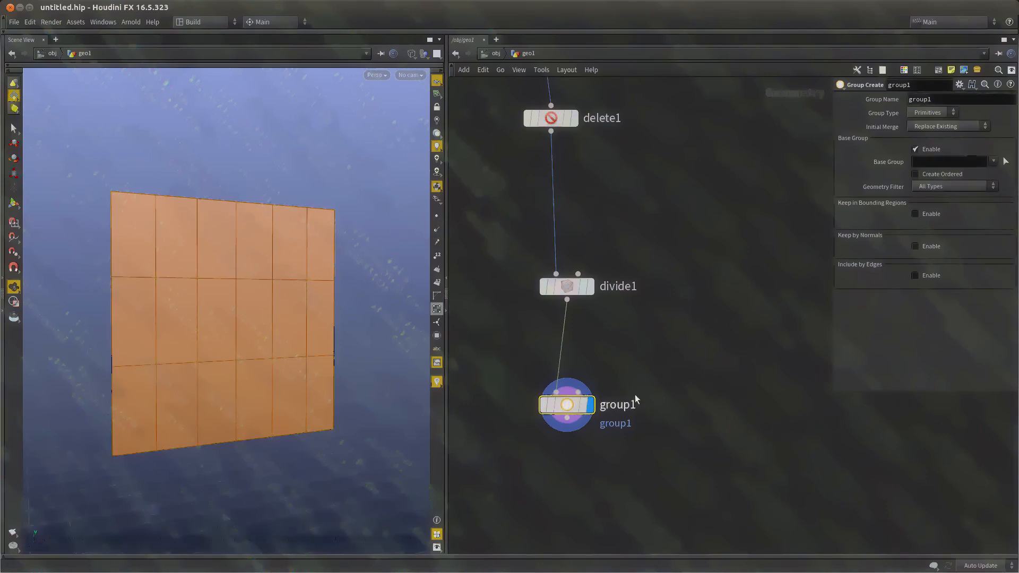
pyautogui.moveTo(564, 381); pyautogui.dragTo(570, 373)
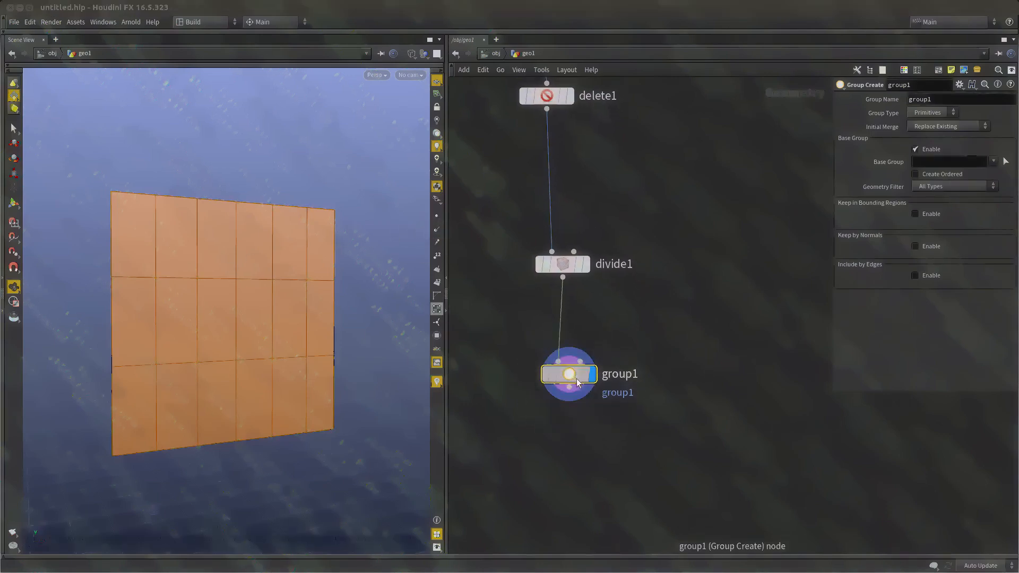
pyautogui.middleClick(569, 375)
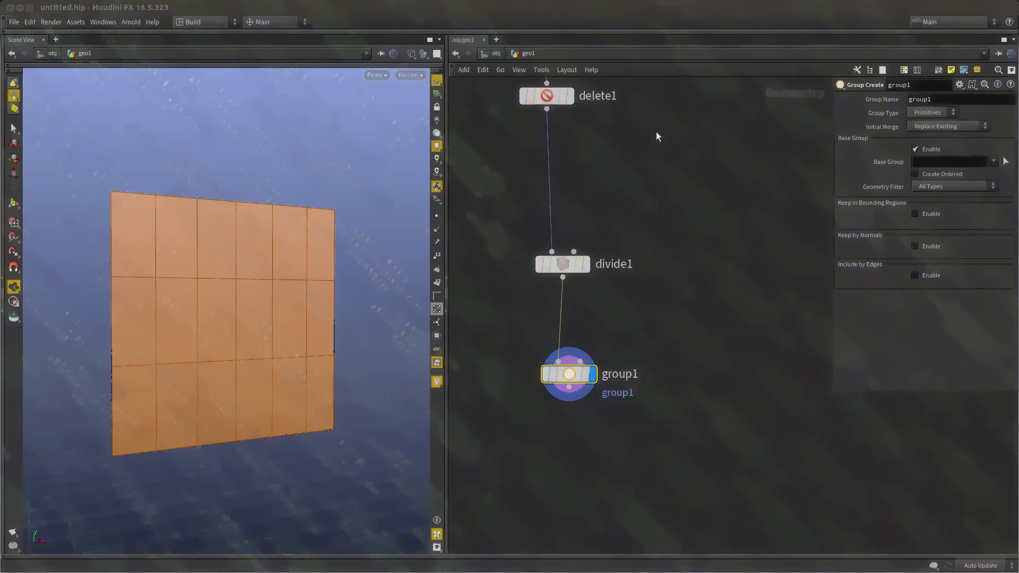
# Set group1's group type to Points and name the group test, checking the node information
pyautogui.click(932, 113)
pyautogui.click(921, 134)
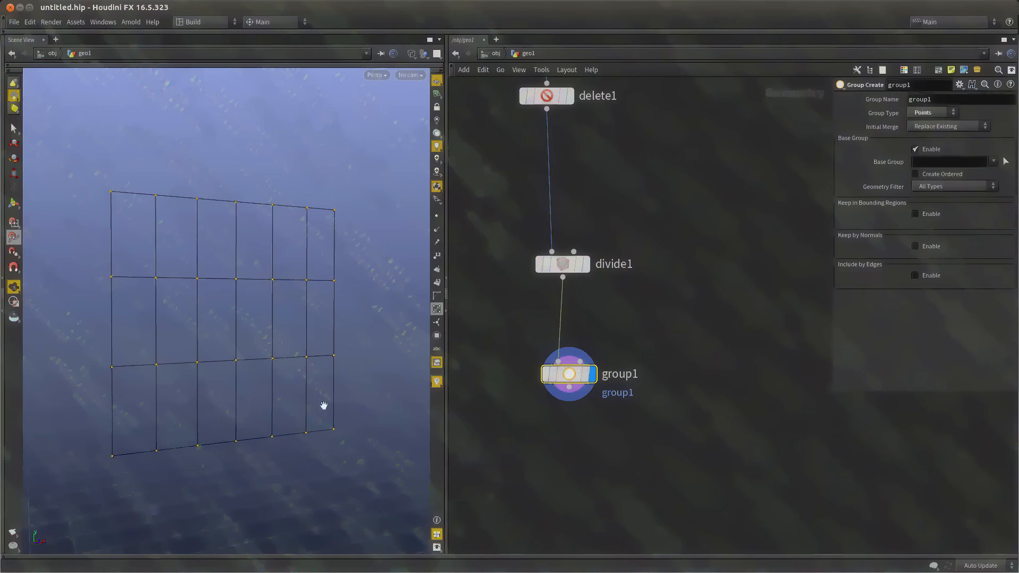
pyautogui.moveTo(569, 375); pyautogui.dragTo(675, 395, button='middle')
pyautogui.doubleClick(921, 99)
pyautogui.write('t')
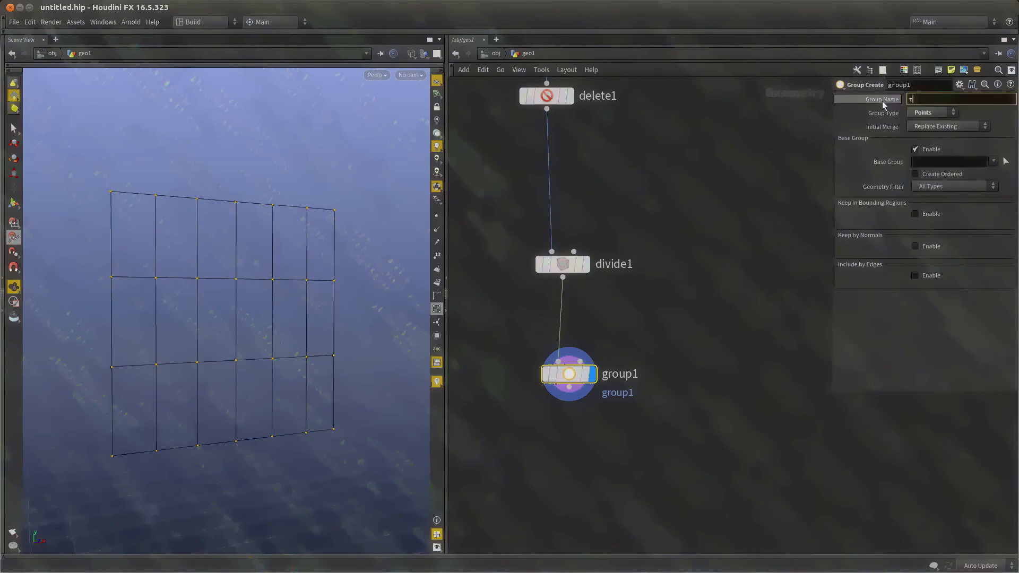
pyautogui.write('est')
pyautogui.press('Return')
pyautogui.moveTo(596, 396); pyautogui.dragTo(648, 366, button='middle')
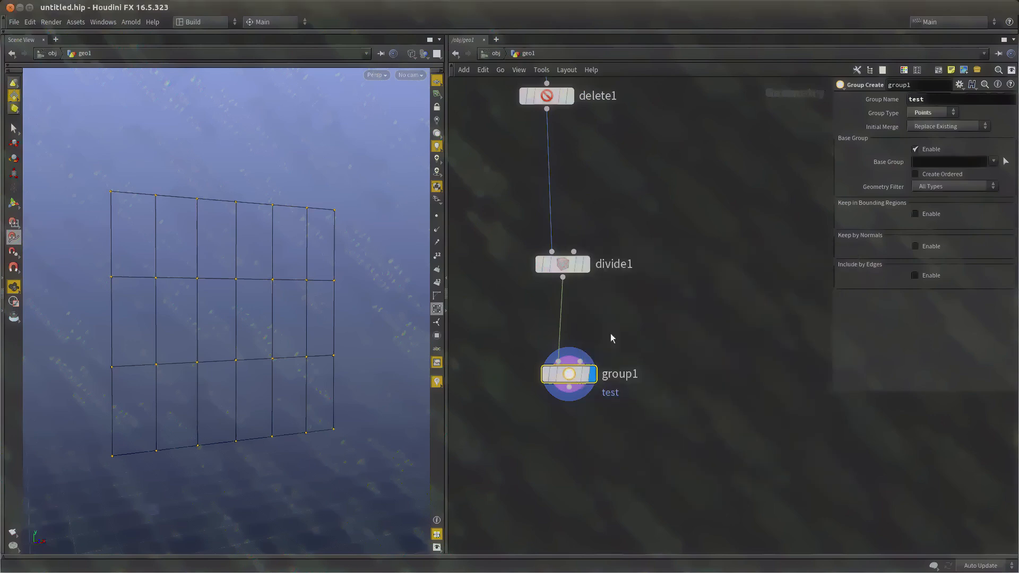
pyautogui.moveTo(562, 263); pyautogui.dragTo(652, 223, button='middle')
# Disable the Base Group on group1 and enable Include by Edges with Unshared Edges
pyautogui.click(922, 151)
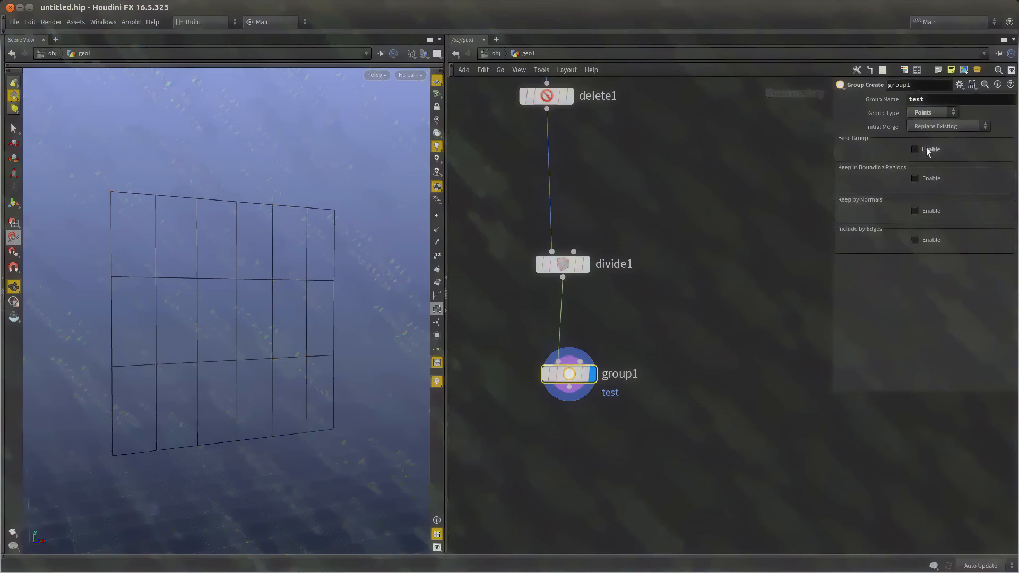
pyautogui.click(931, 244)
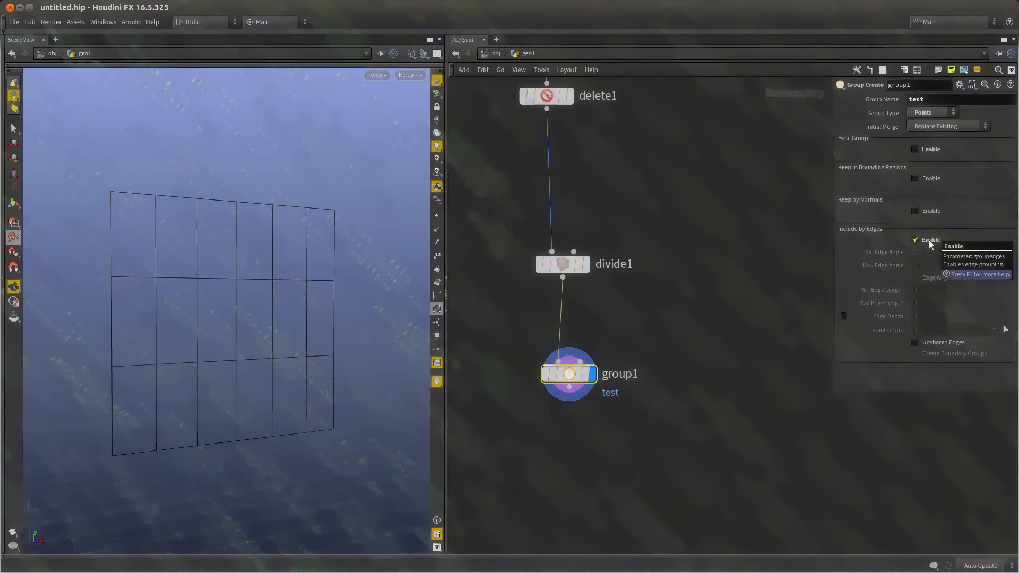
pyautogui.click(937, 343)
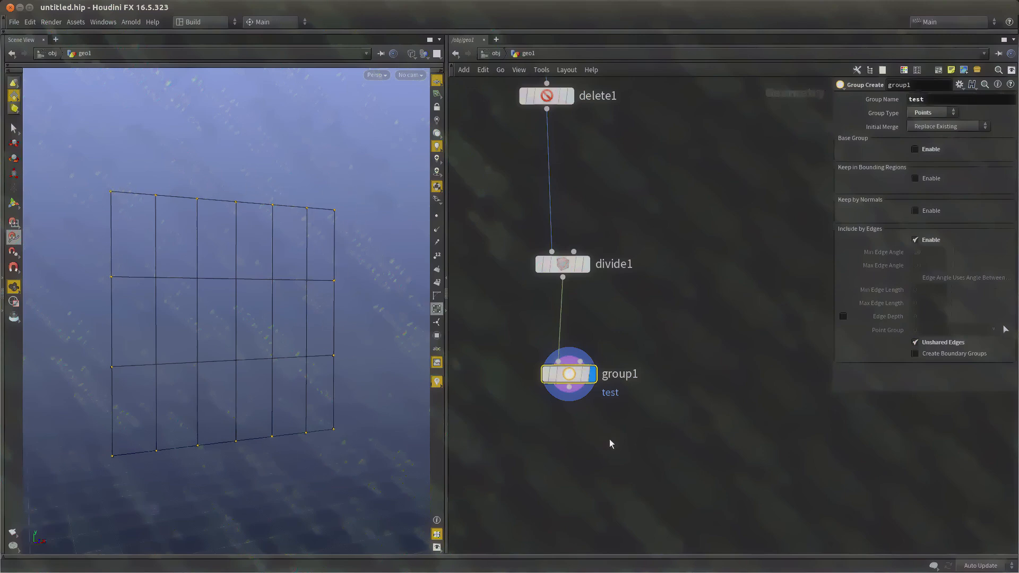
# Add a Blast node, connect it to group1's output, display it, and align it beneath group1
pyautogui.moveTo(609, 438); pyautogui.dragTo(599, 354, button='middle')
pyautogui.press('Tab')
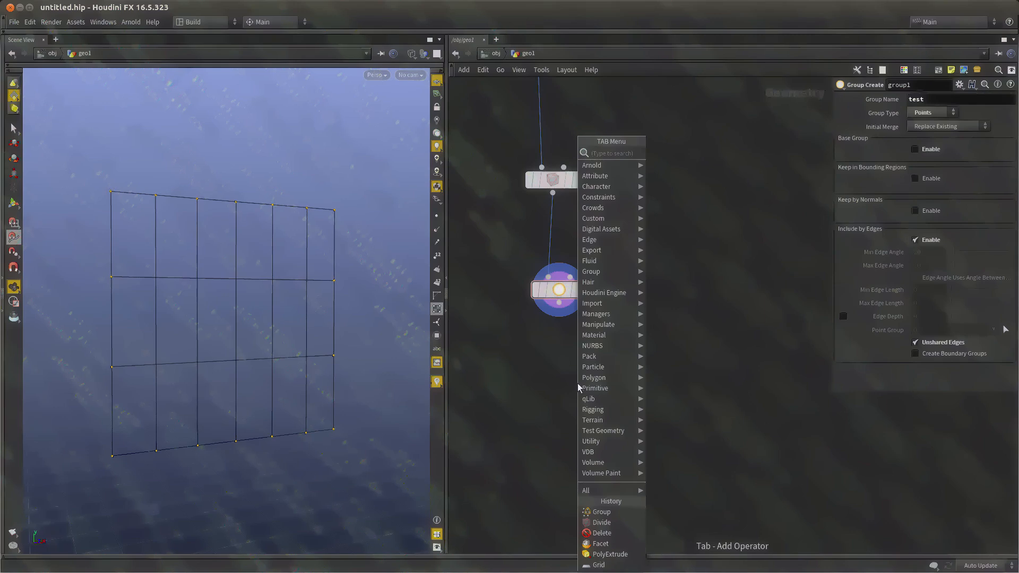
pyautogui.write('bl')
pyautogui.press('Return')
pyautogui.click(578, 383)
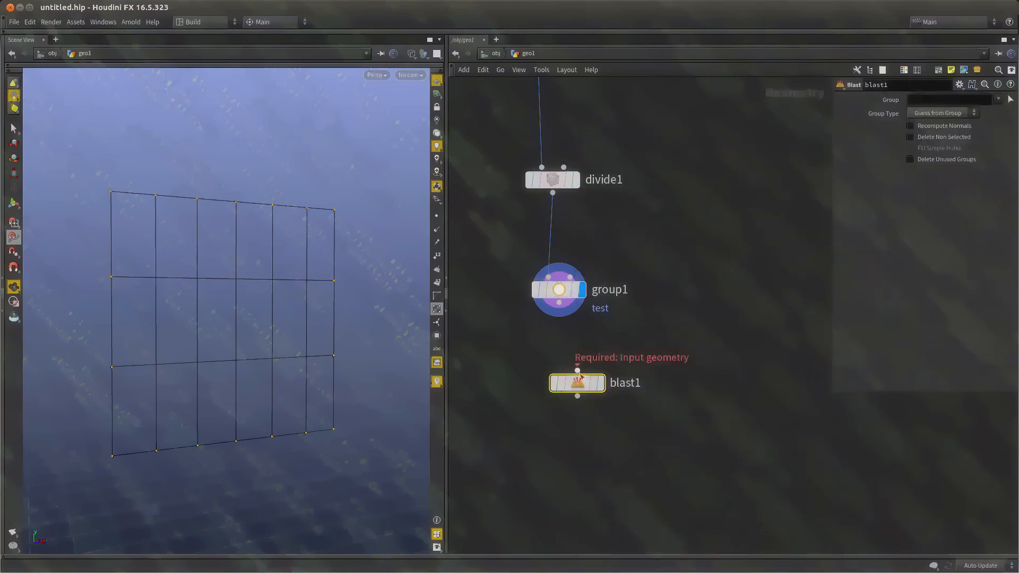
pyautogui.click(577, 369)
pyautogui.click(560, 305)
pyautogui.moveTo(641, 338); pyautogui.dragTo(586, 400)
pyautogui.press('r')
pyautogui.moveTo(577, 383); pyautogui.dragTo(559, 397)
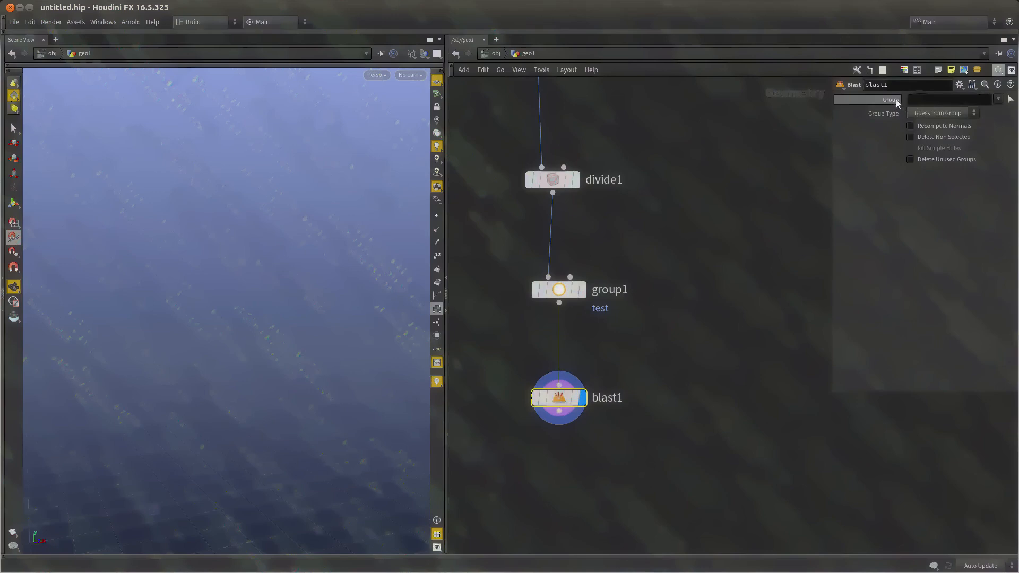
# Set blast1's group to test
pyautogui.click(917, 101)
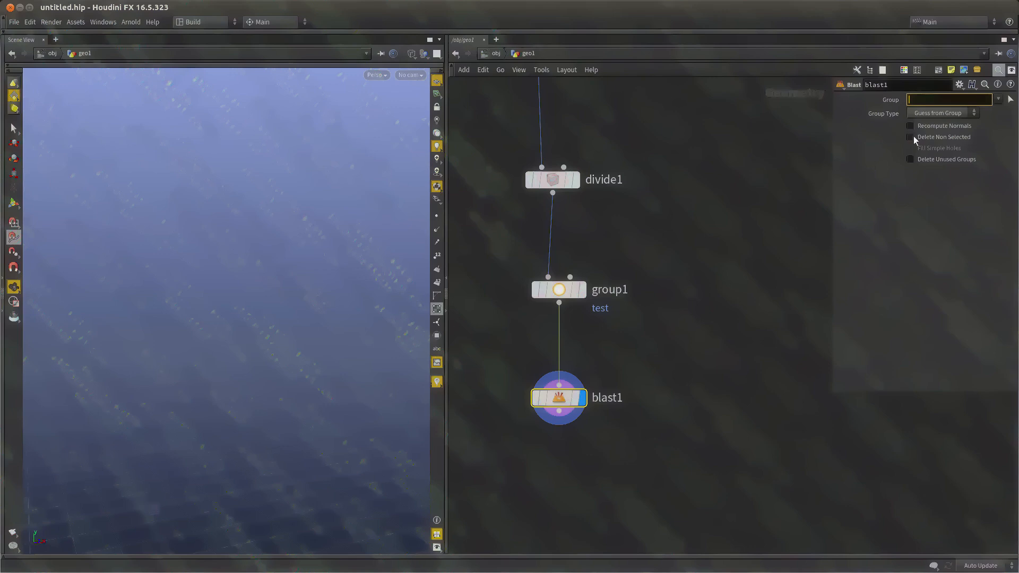
pyautogui.click(999, 100)
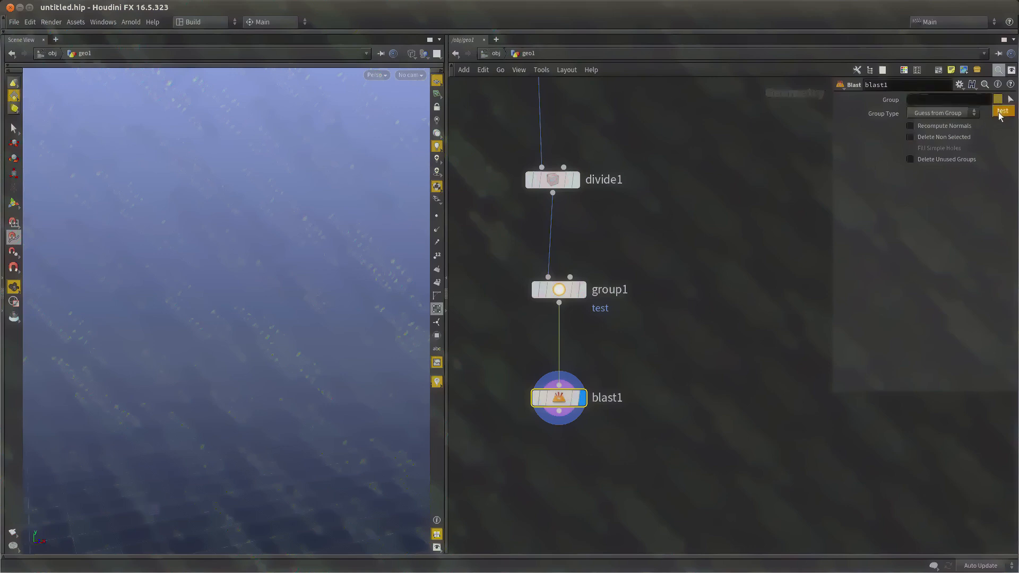
pyautogui.click(1000, 103)
pyautogui.click(999, 103)
pyautogui.click(1005, 111)
pyautogui.scroll(-2, 740, 273)
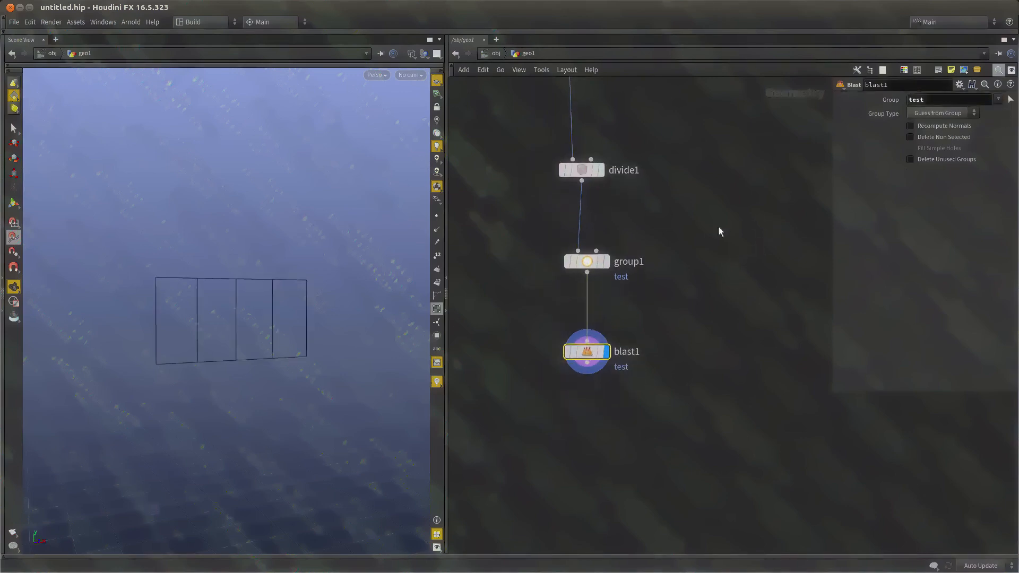
# Compare blast1's result with group1's geometry as a template, and switch the viewport to shaded display
pyautogui.click(603, 261)
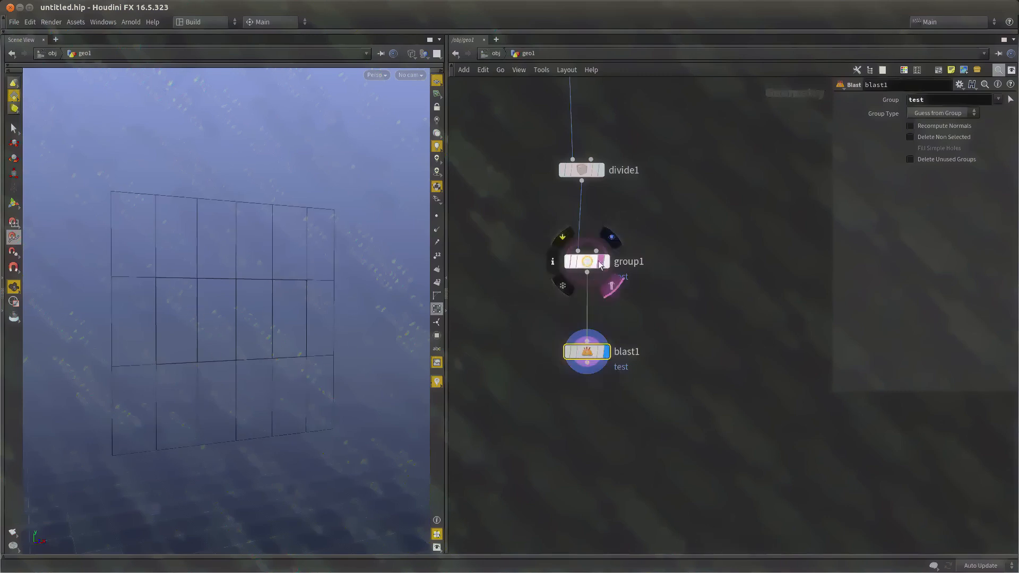
pyautogui.click(599, 261)
pyautogui.moveTo(484, 316); pyautogui.dragTo(477, 286, button='middle')
pyautogui.press('w')
pyautogui.moveTo(214, 344)
pyautogui.keyDown('alt'); pyautogui.mouseDown()
pyautogui.moveTo(158, 361)
pyautogui.moveTo(217, 346)
pyautogui.mouseUp(); pyautogui.keyUp('alt')
pyautogui.moveTo(216, 346)
pyautogui.keyDown('alt'); pyautogui.mouseDown(button='right')
pyautogui.moveTo(217, 329)
pyautogui.moveTo(240, 316)
pyautogui.mouseUp(button='right'); pyautogui.keyUp('alt')
pyautogui.moveTo(560, 386); pyautogui.dragTo(571, 357, button='middle')
pyautogui.press('Tab')
pyautogui.write('add')
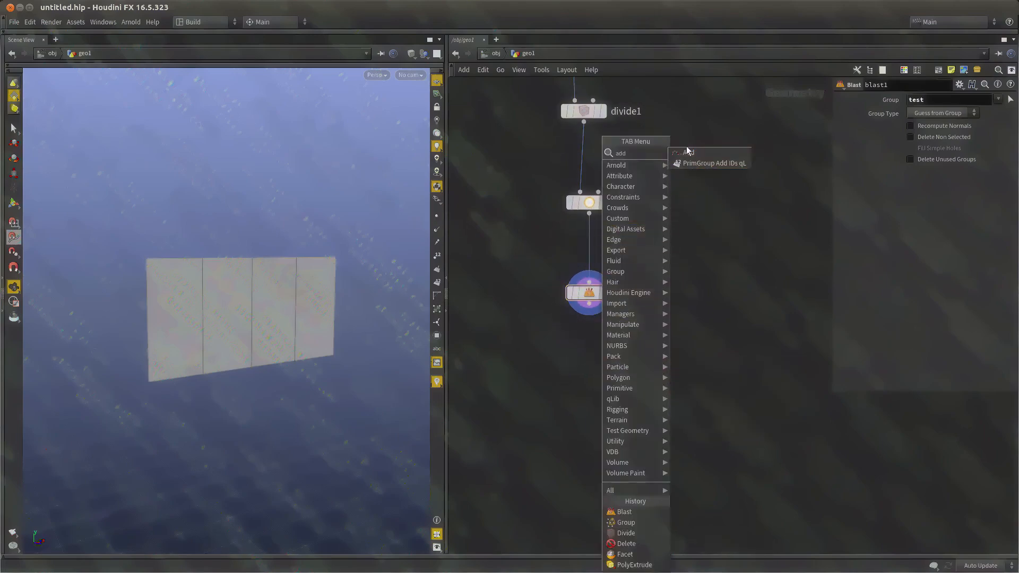
pyautogui.press('Escape')
# Add an Add node below blast1, connect it to blast1's output, and display it
pyautogui.moveTo(636, 363); pyautogui.dragTo(633, 391, button='middle')
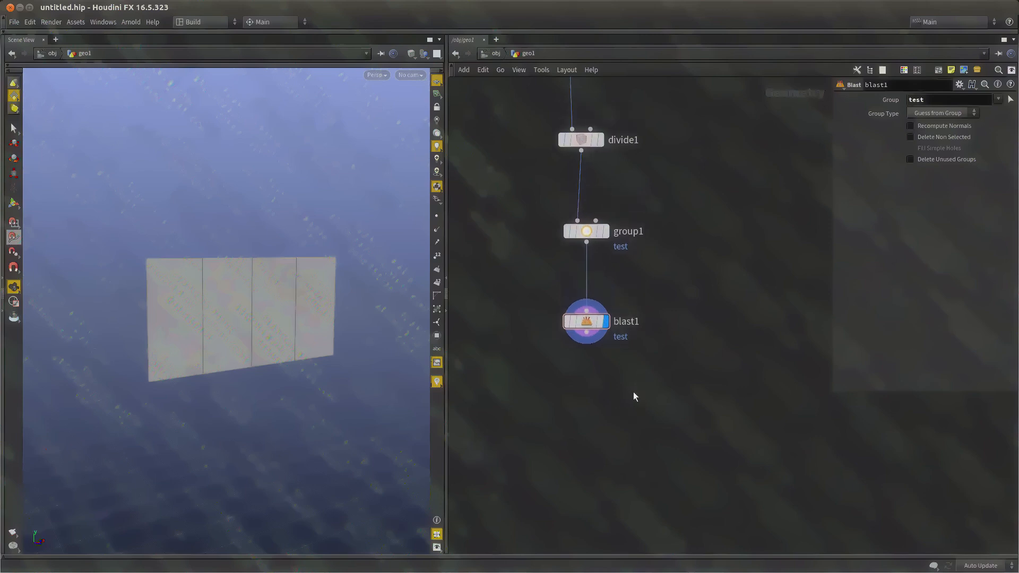
pyautogui.press('Tab')
pyautogui.write('add')
pyautogui.click(726, 152)
pyautogui.click(605, 381)
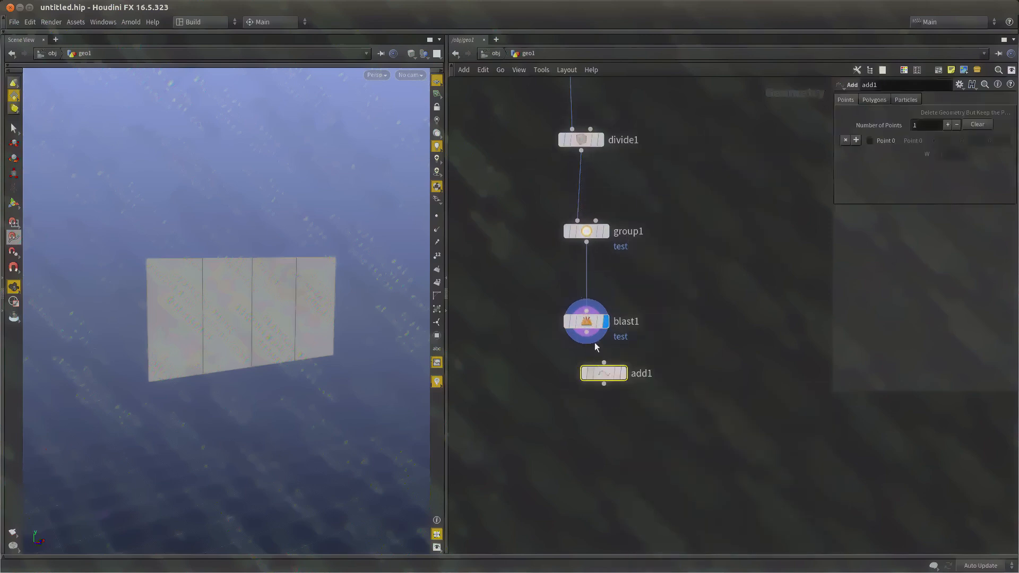
pyautogui.moveTo(604, 381); pyautogui.dragTo(588, 407)
pyautogui.click(606, 402)
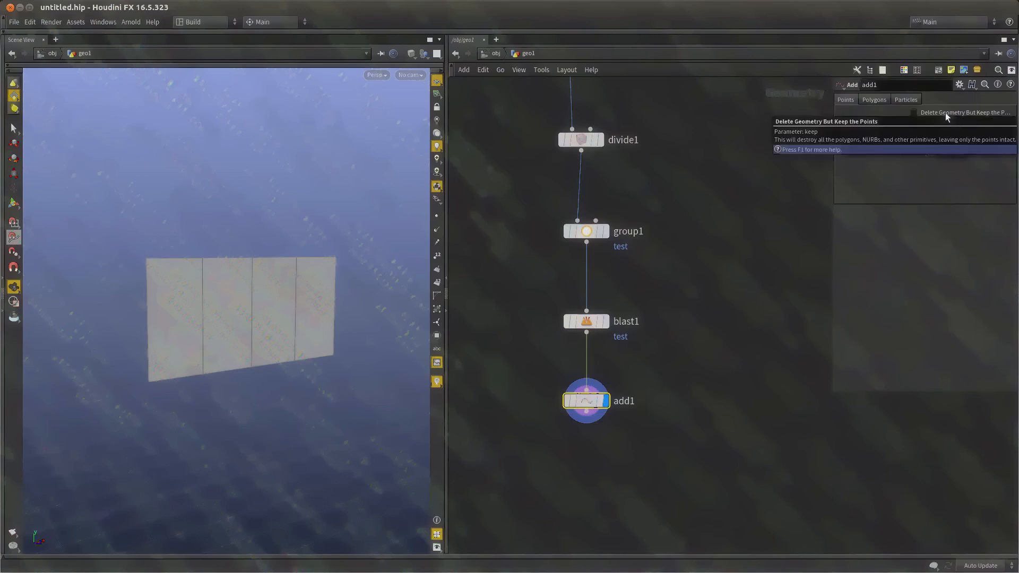
# Enable Delete Geometry But Keep the Points on add1
pyautogui.click(945, 113)
pyautogui.moveTo(659, 394); pyautogui.dragTo(659, 351, button='middle')
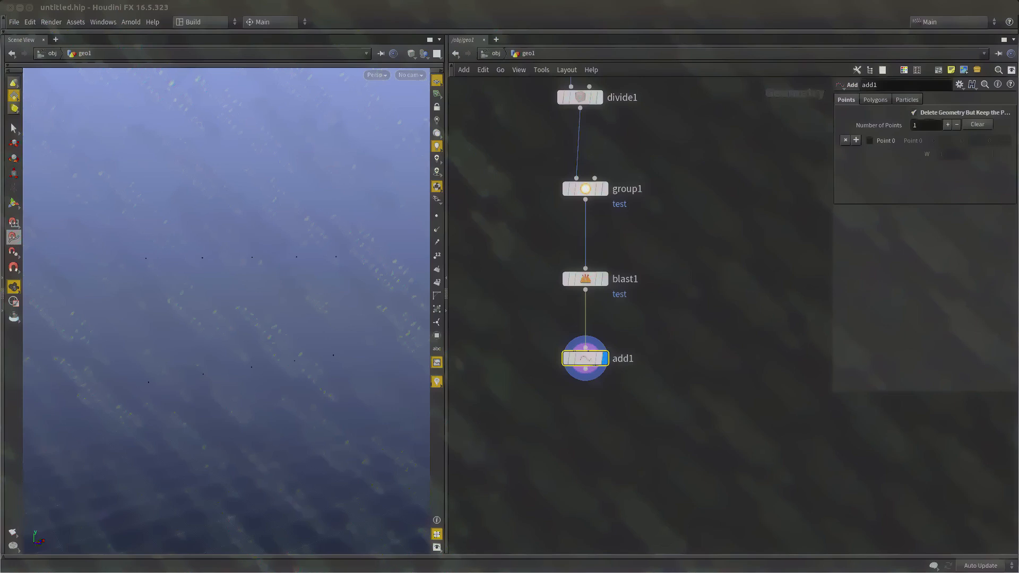
pyautogui.moveTo(684, 425); pyautogui.dragTo(618, 392, button='middle')
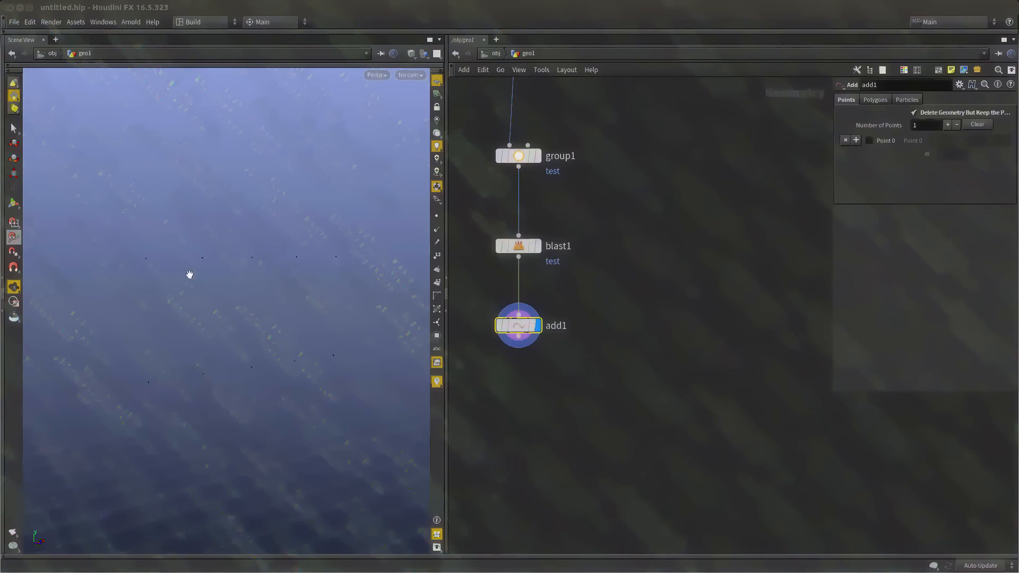
# Show polyextrude1's cube as a wireframe template behind add1's displayed points, checking grid1's output on the way
pyautogui.scroll(-3, 686, 408)
pyautogui.scroll(-2, 742, 390)
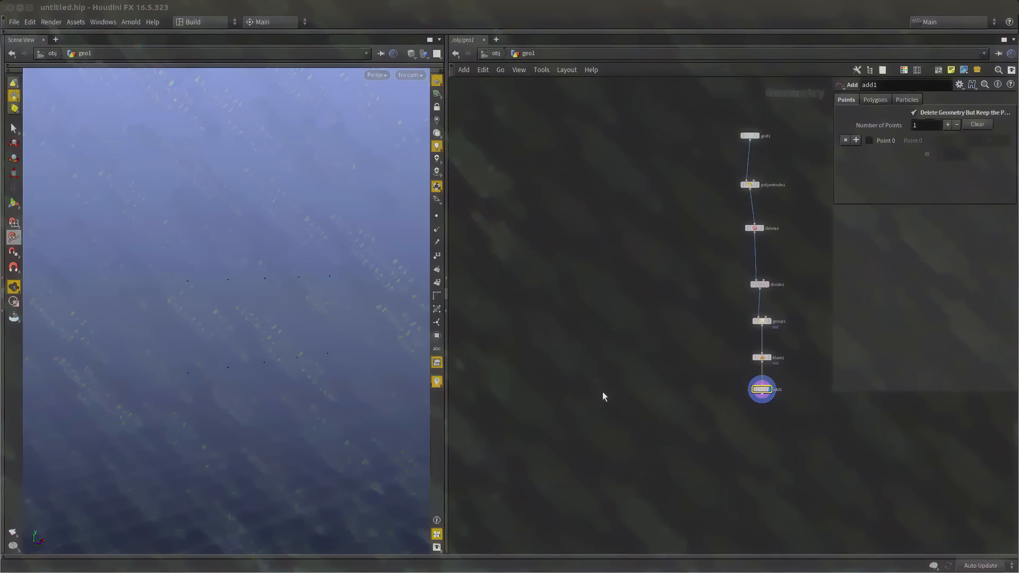
pyautogui.press('h')
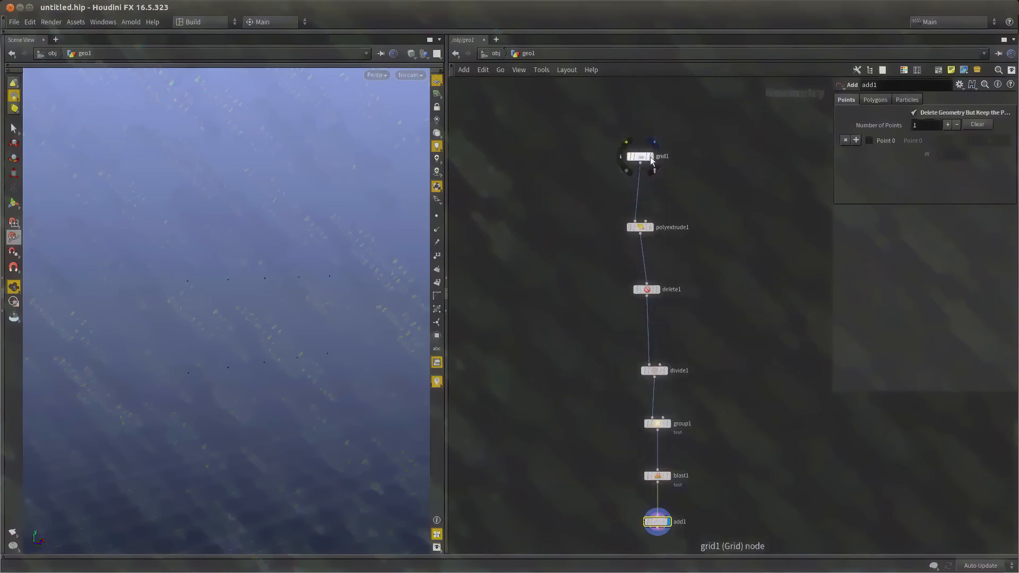
pyautogui.click(651, 158)
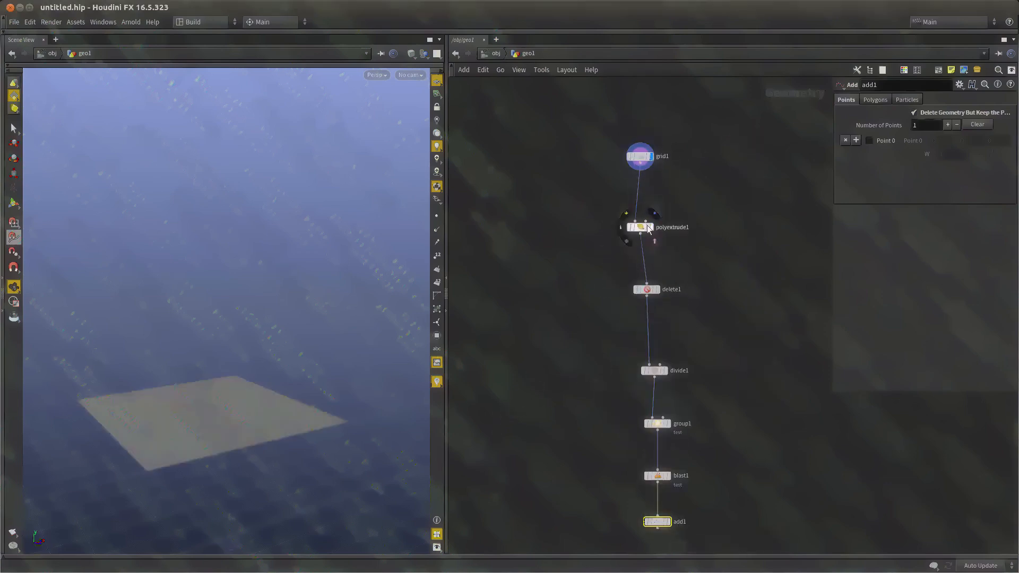
pyautogui.click(647, 227)
pyautogui.moveTo(702, 394); pyautogui.dragTo(662, 188, button='middle')
pyautogui.scroll(3, 639, 263)
pyautogui.click(623, 355)
pyautogui.moveTo(550, 377); pyautogui.dragTo(551, 395, button='middle')
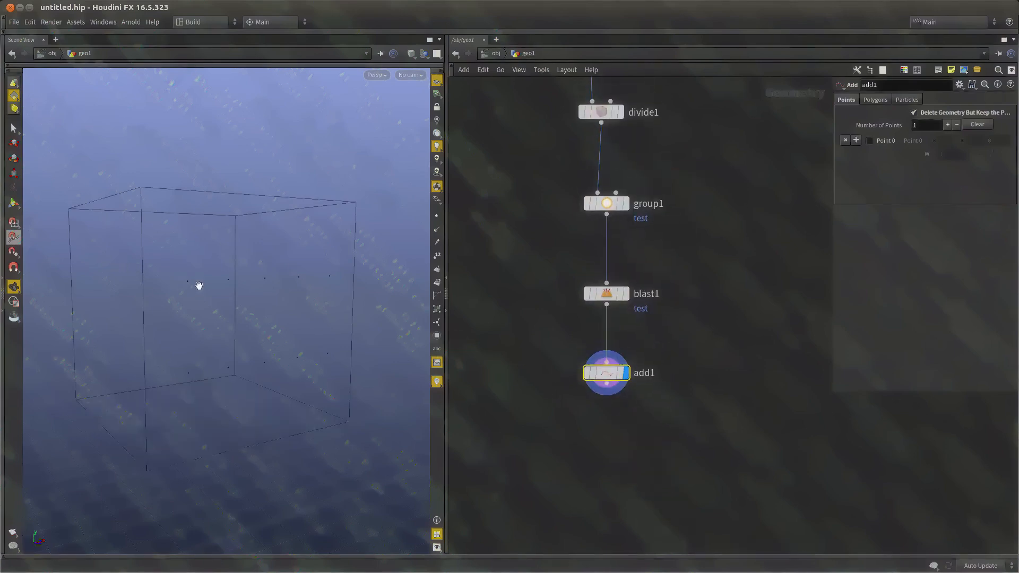
pyautogui.scroll(-2, 595, 365)
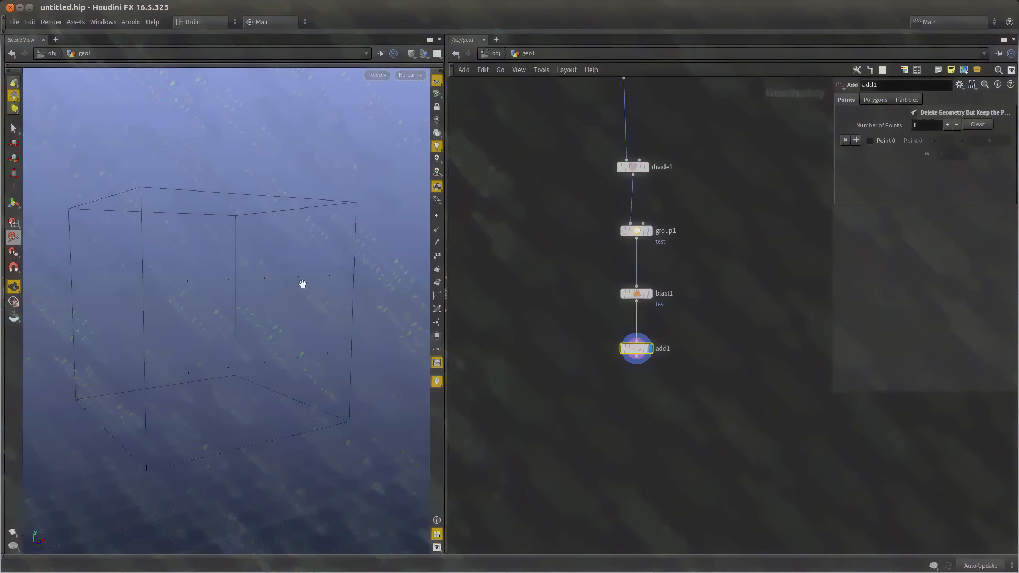
# Add a Sphere node beside add1 in the network
pyautogui.moveTo(491, 338); pyautogui.dragTo(634, 297, button='middle')
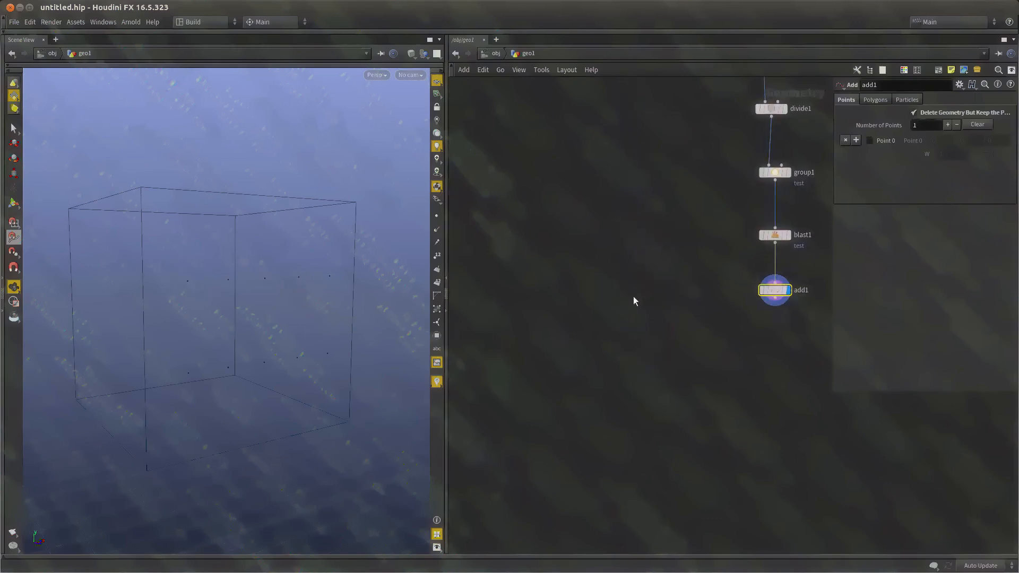
pyautogui.press('Tab')
pyautogui.write('spher')
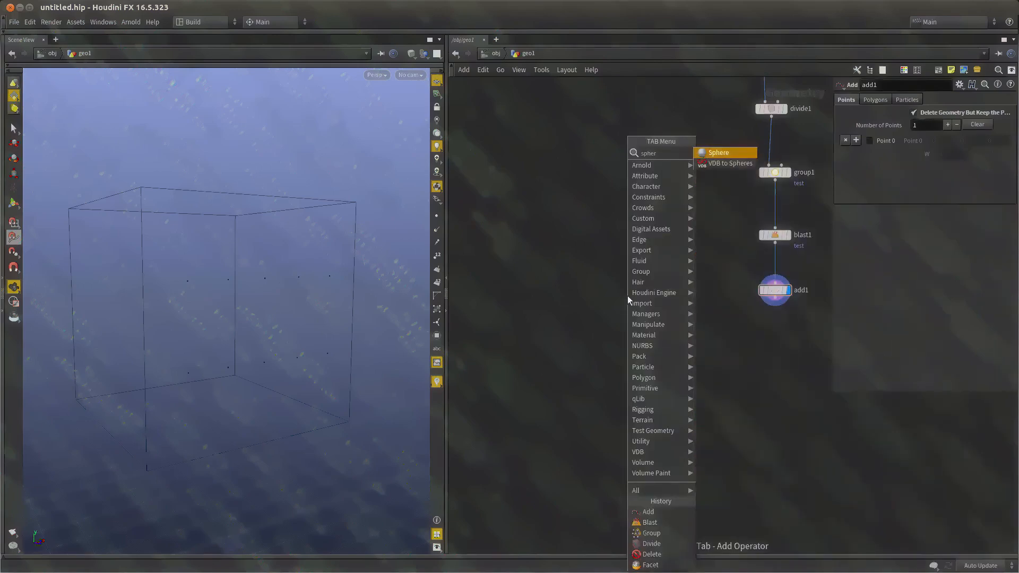
pyautogui.press('Return')
pyautogui.click(628, 295)
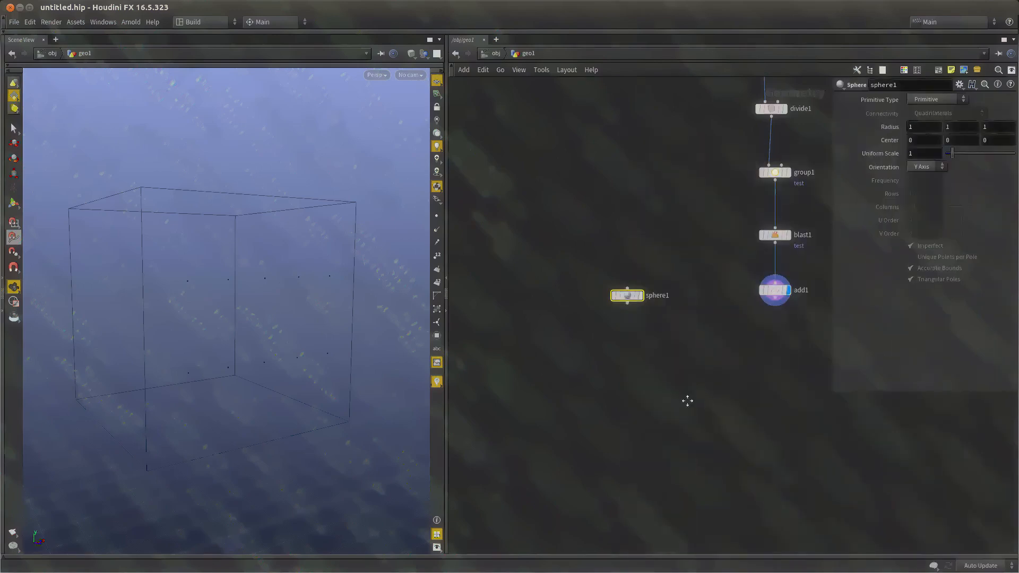
# Add a Copy to Points node below sphere1 and add1
pyautogui.press('Tab')
pyautogui.write('copy')
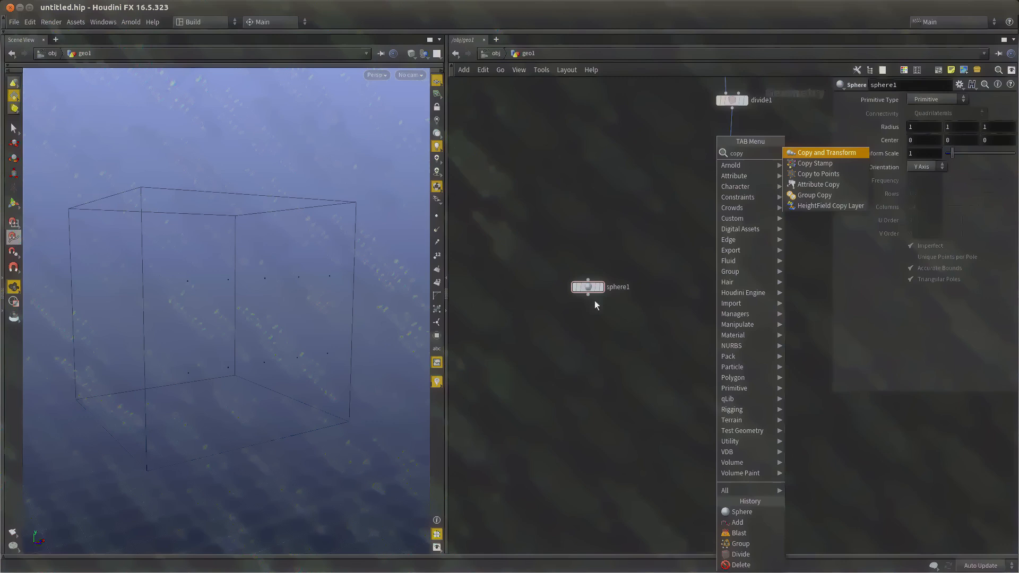
pyautogui.click(822, 180)
pyautogui.click(653, 390)
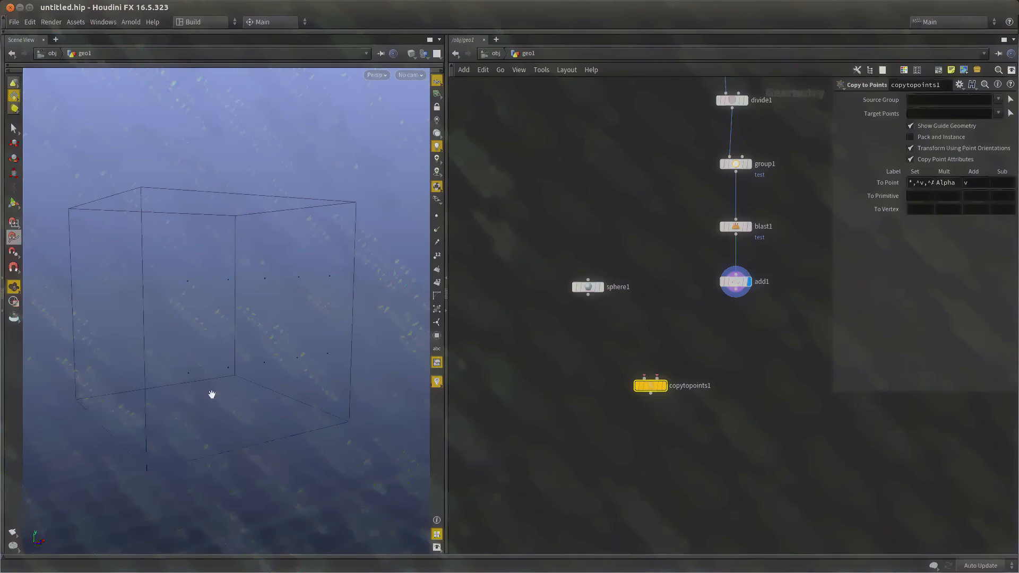
# Connect sphere1 to copytopoints1's first input and add1 to its second input, then display copytopoints1
pyautogui.scroll(2, 657, 371)
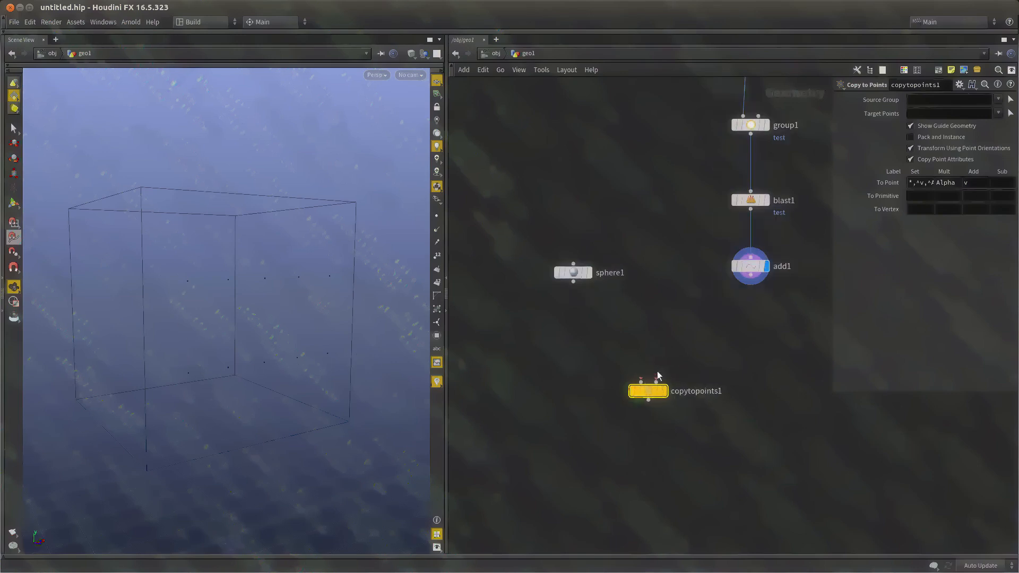
pyautogui.moveTo(641, 382)
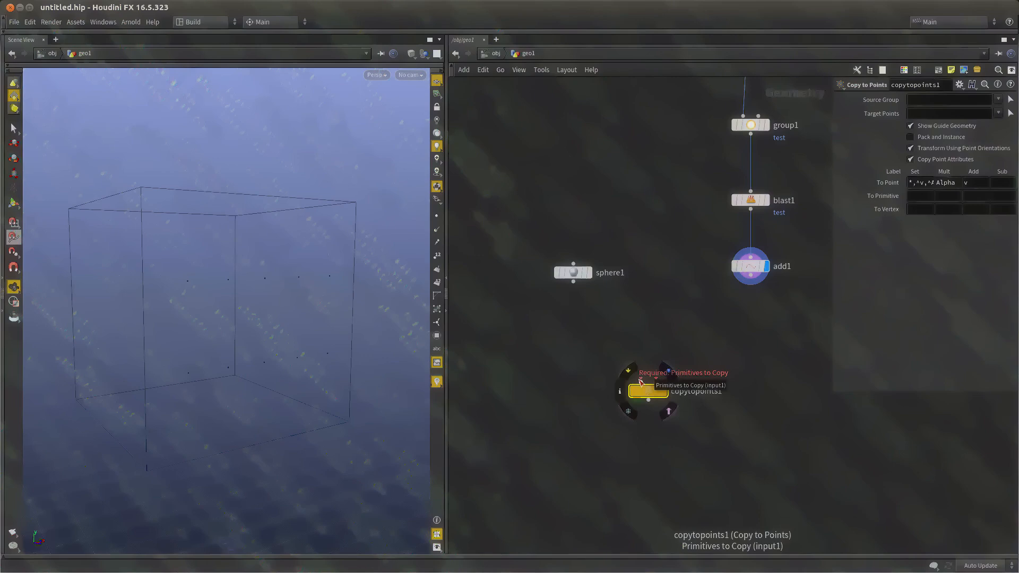
pyautogui.click(641, 381)
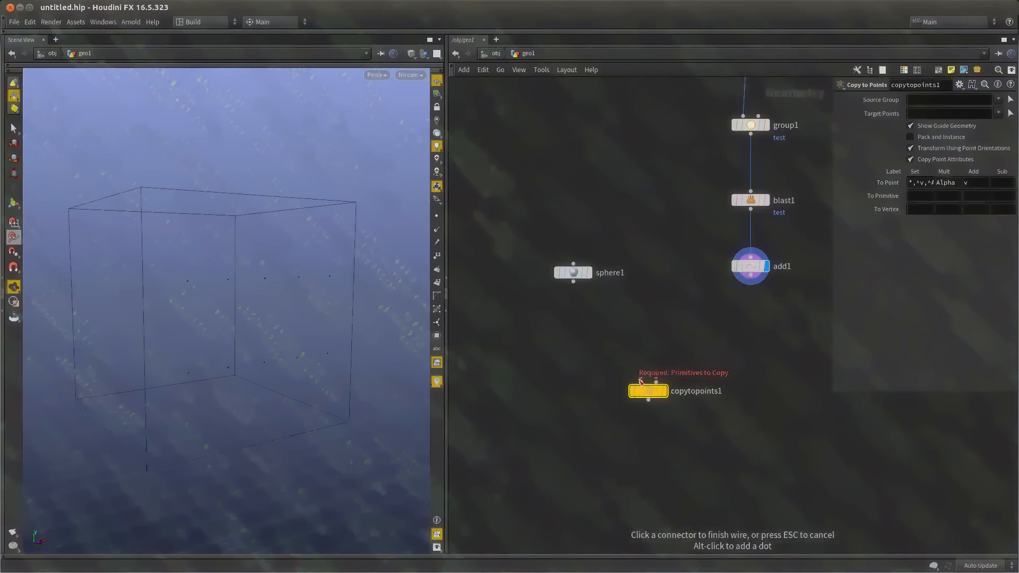
pyautogui.click(574, 281)
pyautogui.scroll(1, 571, 393)
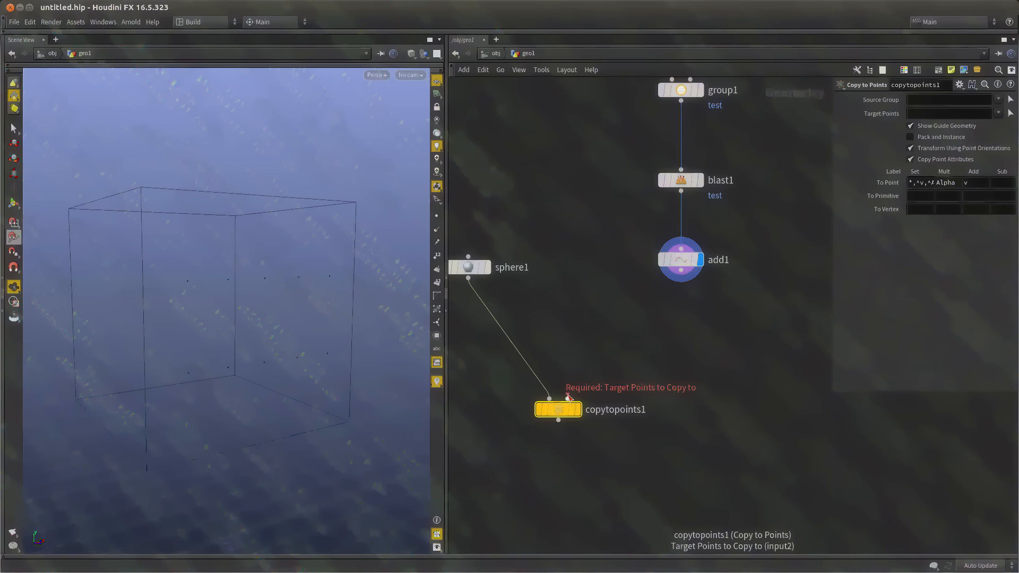
pyautogui.click(568, 397)
pyautogui.click(681, 271)
pyautogui.click(577, 410)
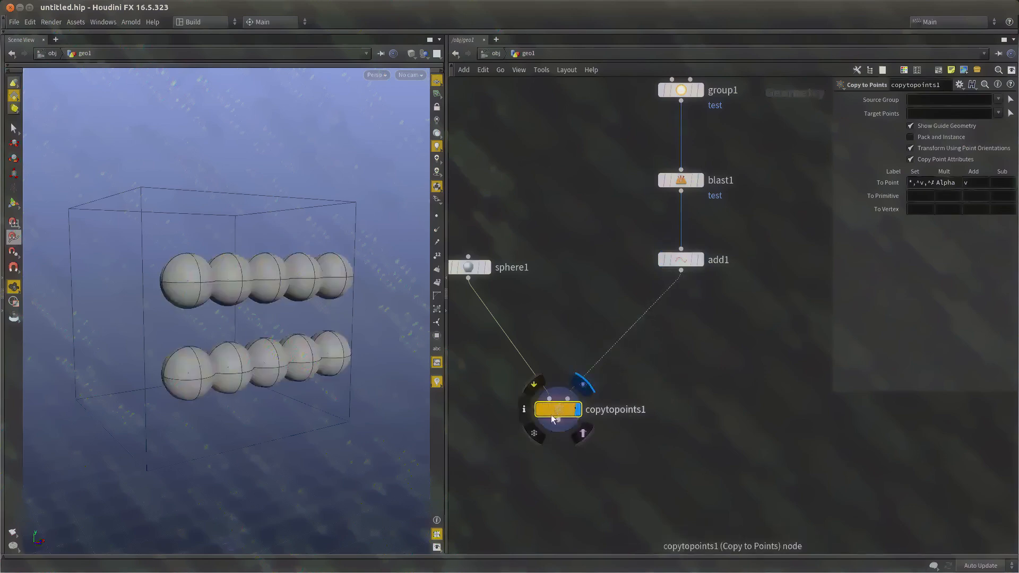
pyautogui.moveTo(221, 364); pyautogui.dragTo(356, 353)
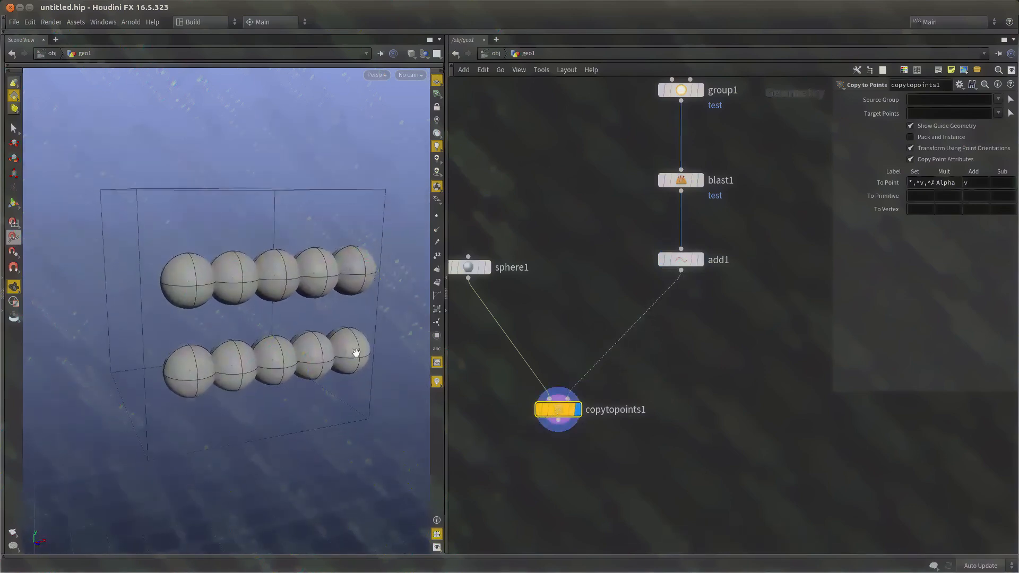
# Add a Box node and connect it to copytopoints1's first input in place of sphere1
pyautogui.moveTo(568, 275); pyautogui.dragTo(687, 333, button='middle')
pyautogui.click(588, 324)
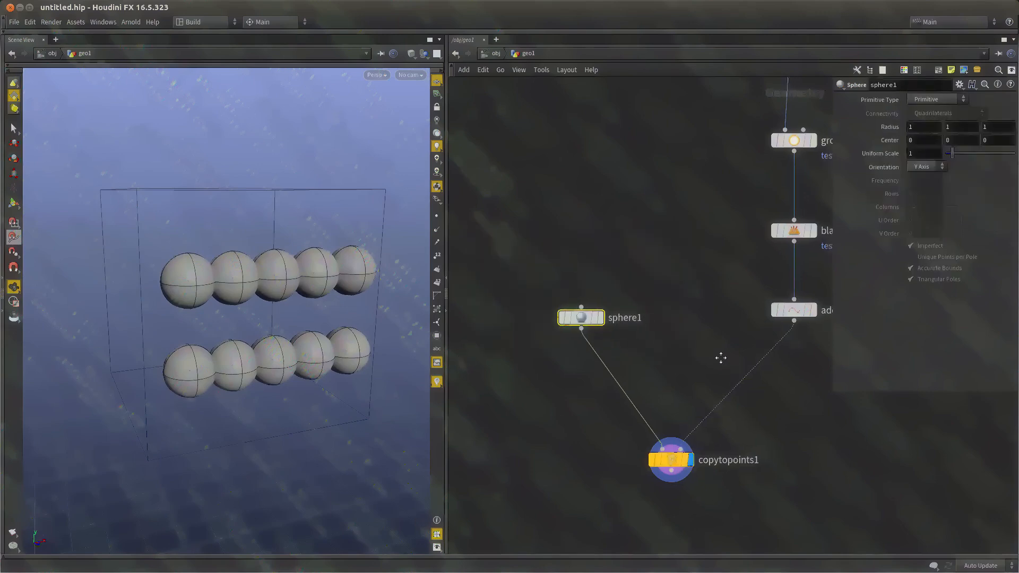
pyautogui.scroll(2, 659, 351)
pyautogui.press('Tab')
pyautogui.write('box')
pyautogui.press('Return')
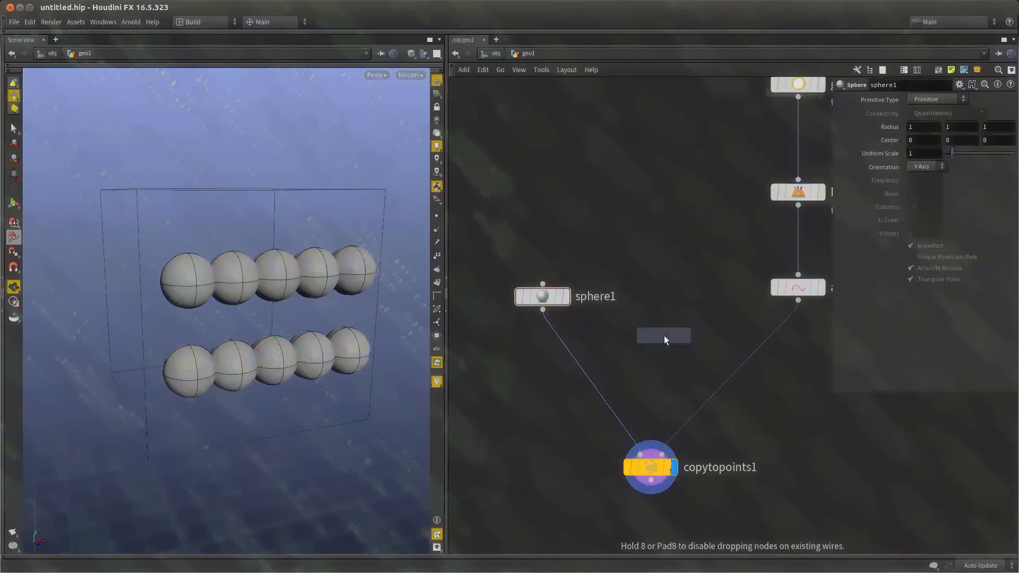
pyautogui.click(664, 336)
pyautogui.moveTo(565, 337); pyautogui.dragTo(610, 351)
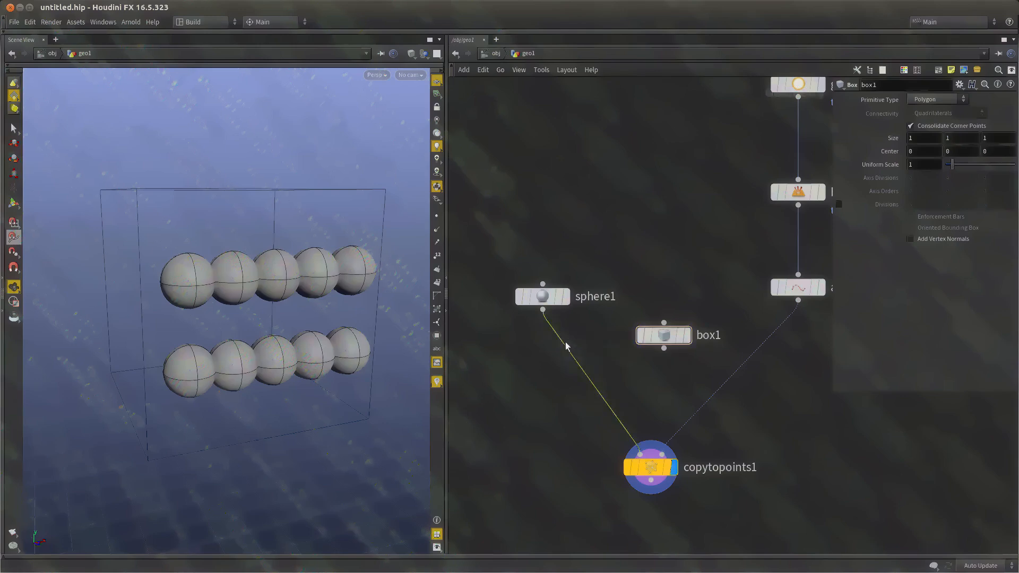
pyautogui.moveTo(640, 455); pyautogui.dragTo(619, 344)
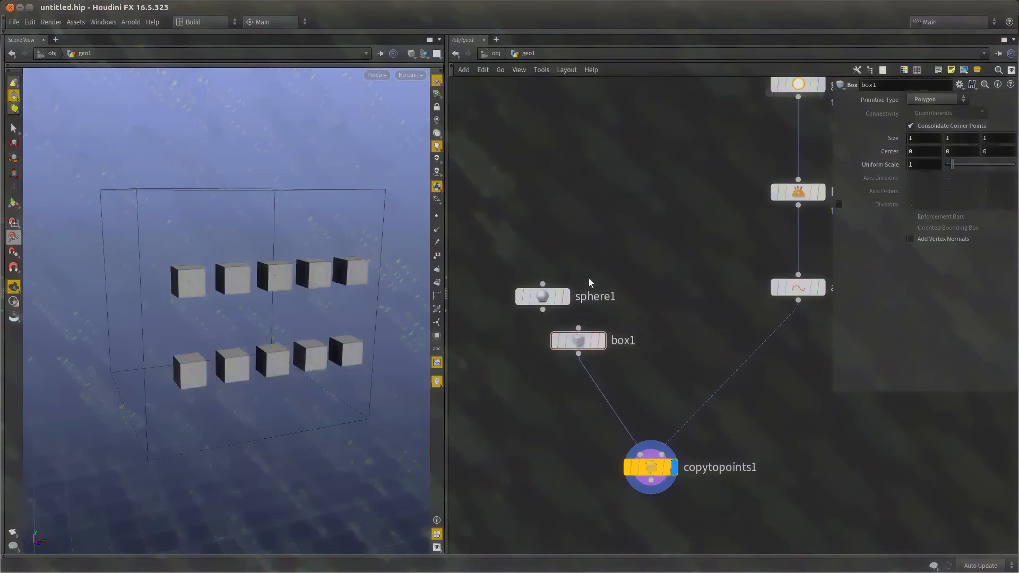
# Delete the disconnected sphere1 node
pyautogui.moveTo(589, 278); pyautogui.dragTo(511, 302)
pyautogui.hotkey('ctrl', 'x')
pyautogui.scroll(1, 630, 258)
# Set box1's size to 1.2 in X and 2.4 in Y, keeping Z at 1
pyautogui.moveTo(601, 261); pyautogui.dragTo(468, 394)
pyautogui.keyDown('alt'); pyautogui.moveTo(335, 313); pyautogui.dragTo(352, 292); pyautogui.keyUp('alt')
pyautogui.moveTo(956, 137); pyautogui.dragTo(1009, 136, button='middle')
pyautogui.keyDown('alt'); pyautogui.moveTo(266, 346); pyautogui.dragTo(219, 338); pyautogui.keyUp('alt')
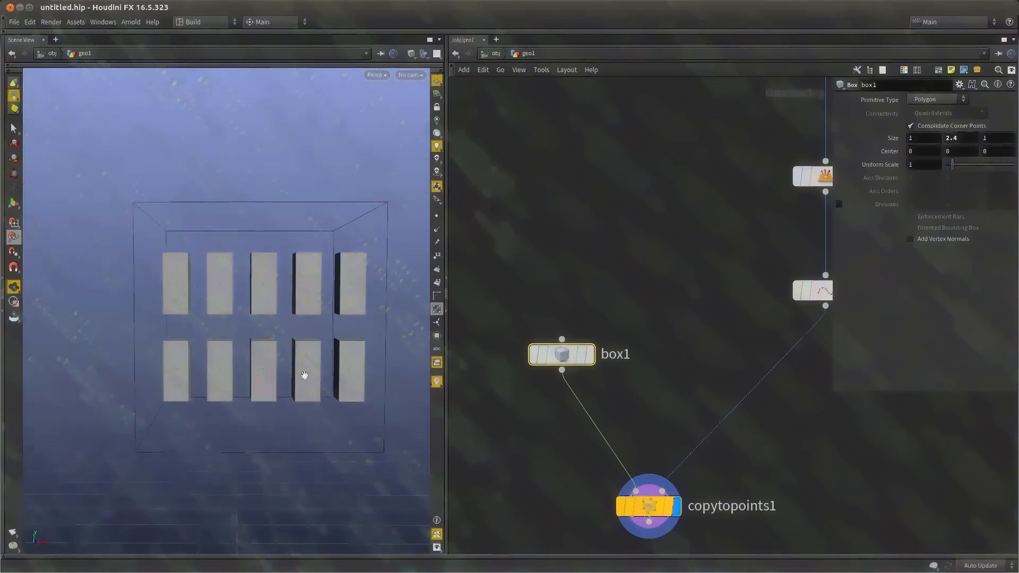
pyautogui.moveTo(998, 138); pyautogui.dragTo(1004, 138, button='middle')
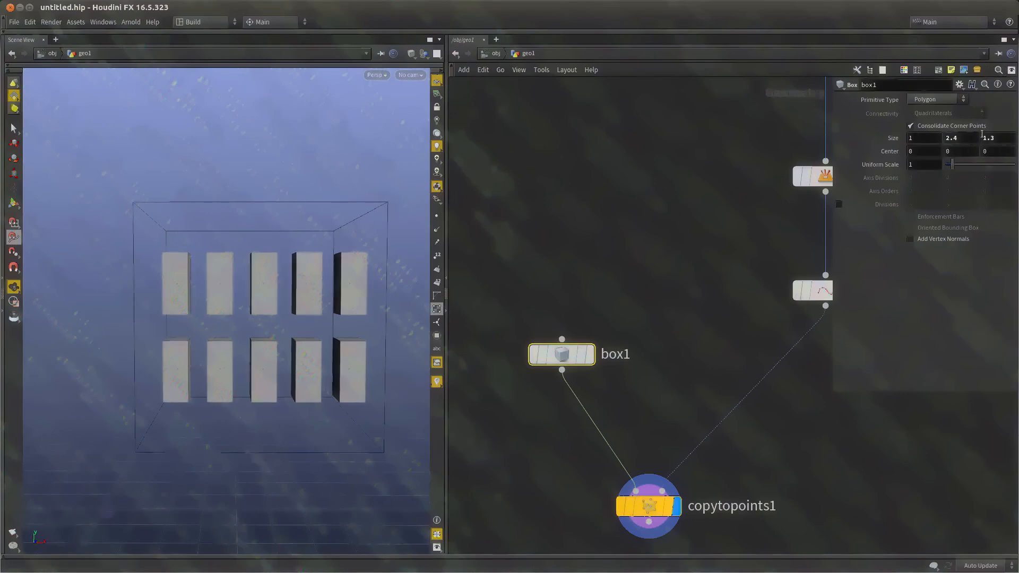
pyautogui.moveTo(927, 138); pyautogui.dragTo(952, 139, button='middle')
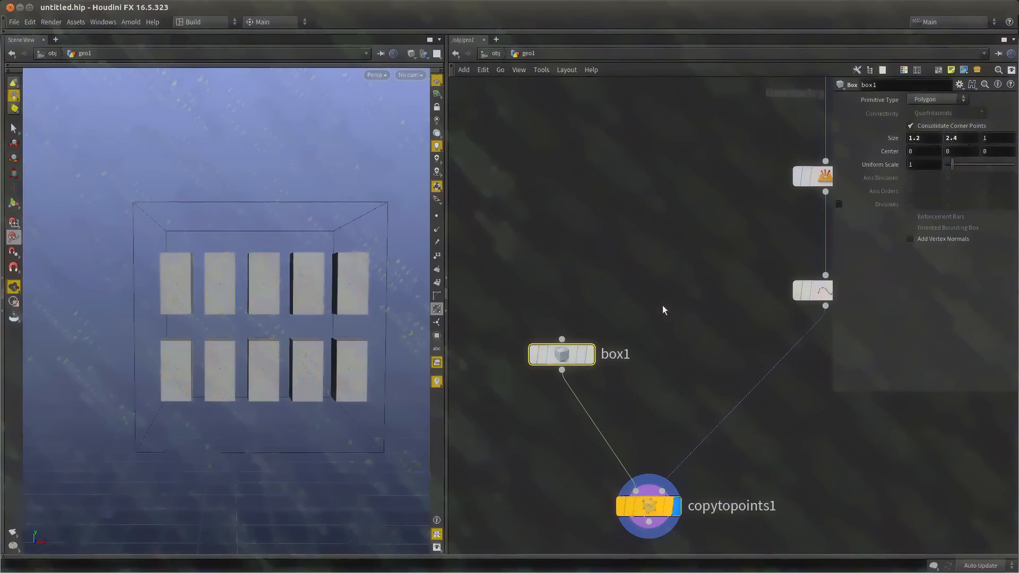
# Display polyextrude1's cube and move polyextrude1 with grid1 aside, away from the delete1 branch
pyautogui.scroll(-3, 664, 307)
pyautogui.moveTo(669, 449); pyautogui.dragTo(568, 198)
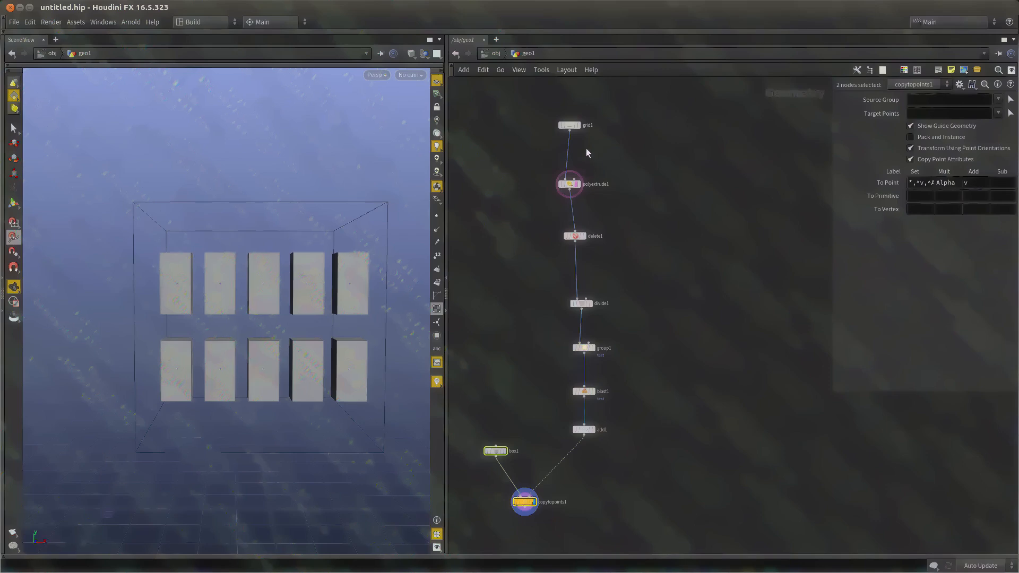
pyautogui.click(578, 183)
pyautogui.scroll(3, 569, 184)
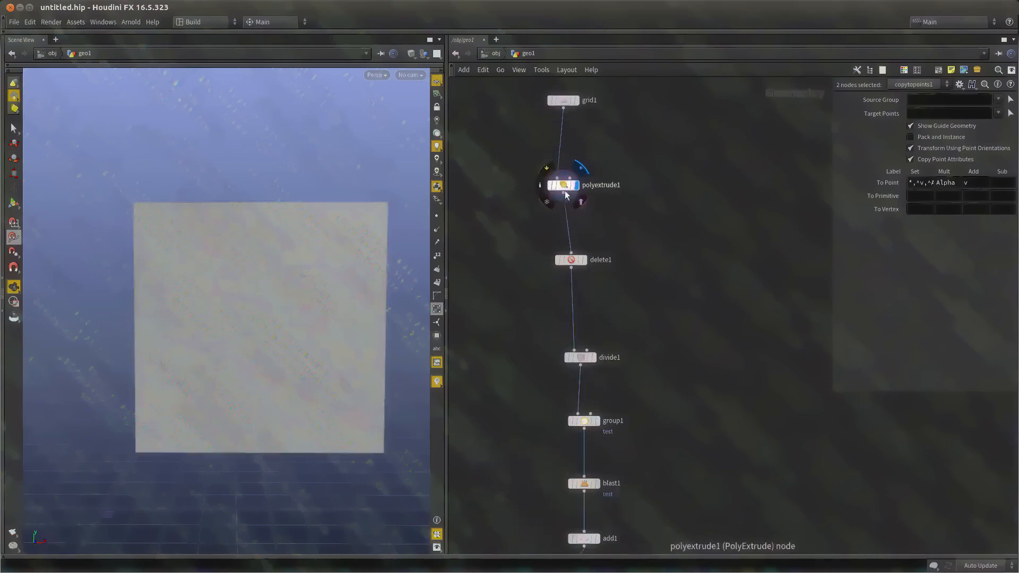
pyautogui.moveTo(544, 215); pyautogui.dragTo(573, 219, button='middle')
pyautogui.scroll(-3, 566, 234)
pyautogui.scroll(1, 567, 234)
pyautogui.keyDown('shift'); pyautogui.moveTo(589, 171); pyautogui.dragTo(486, 181); pyautogui.keyUp('shift')
pyautogui.moveTo(255, 317); pyautogui.dragTo(459, 285)
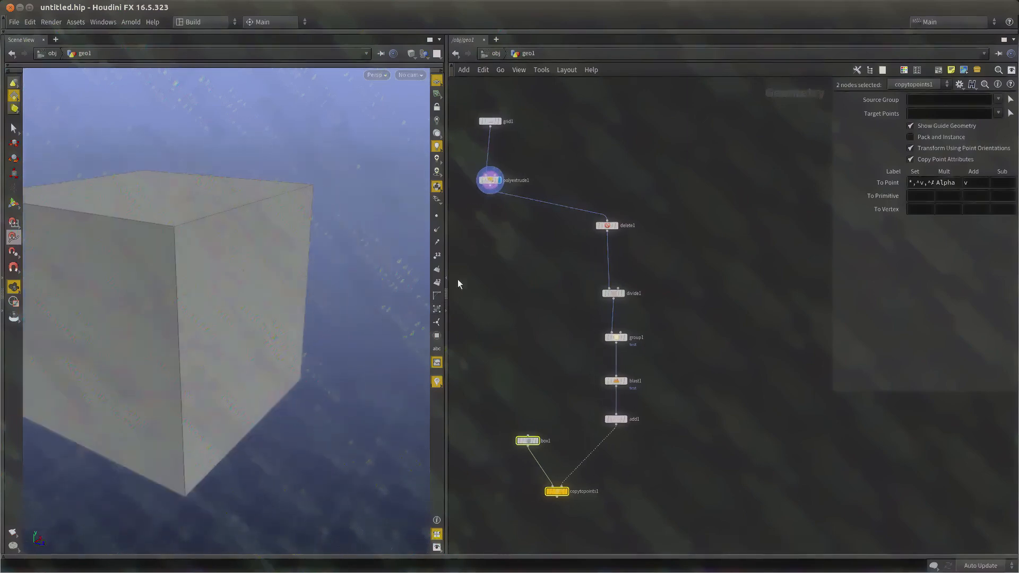
# Fine-tune the network layout so the chain starting at delete1 branches off beside polyextrude1
pyautogui.moveTo(478, 251); pyautogui.dragTo(593, 307, button='middle')
pyautogui.moveTo(609, 243)
pyautogui.keyDown('shift'); pyautogui.mouseDown()
pyautogui.moveTo(601, 237)
pyautogui.moveTo(638, 230)
pyautogui.moveTo(601, 239)
pyautogui.moveTo(643, 242)
pyautogui.moveTo(610, 240)
pyautogui.mouseUp(); pyautogui.keyUp('shift')
pyautogui.moveTo(742, 293); pyautogui.dragTo(715, 232, button='middle')
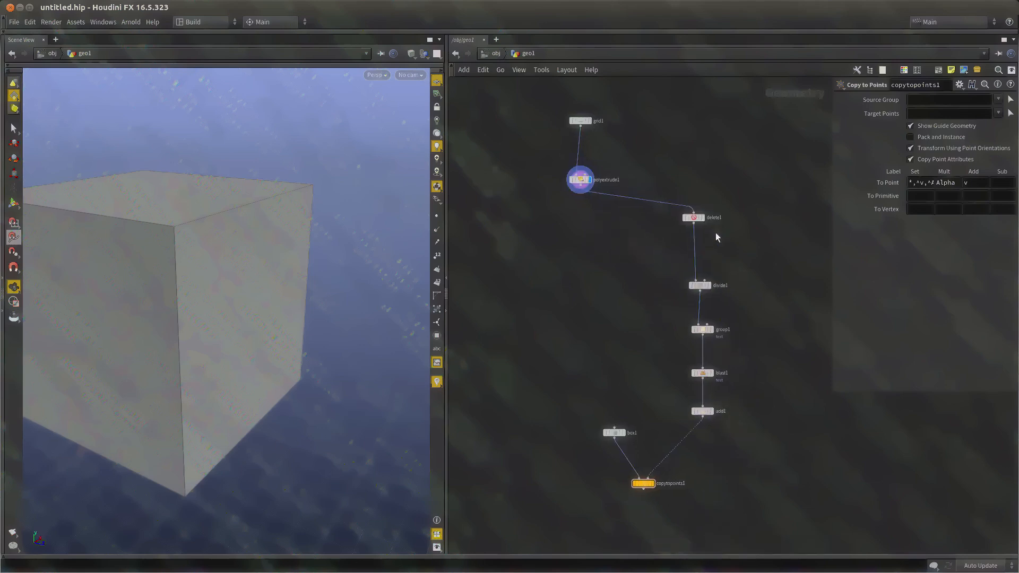
pyautogui.moveTo(694, 218)
pyautogui.keyDown('shift'); pyautogui.mouseDown()
pyautogui.moveTo(621, 234)
pyautogui.moveTo(700, 229)
pyautogui.mouseUp(); pyautogui.keyUp('shift')
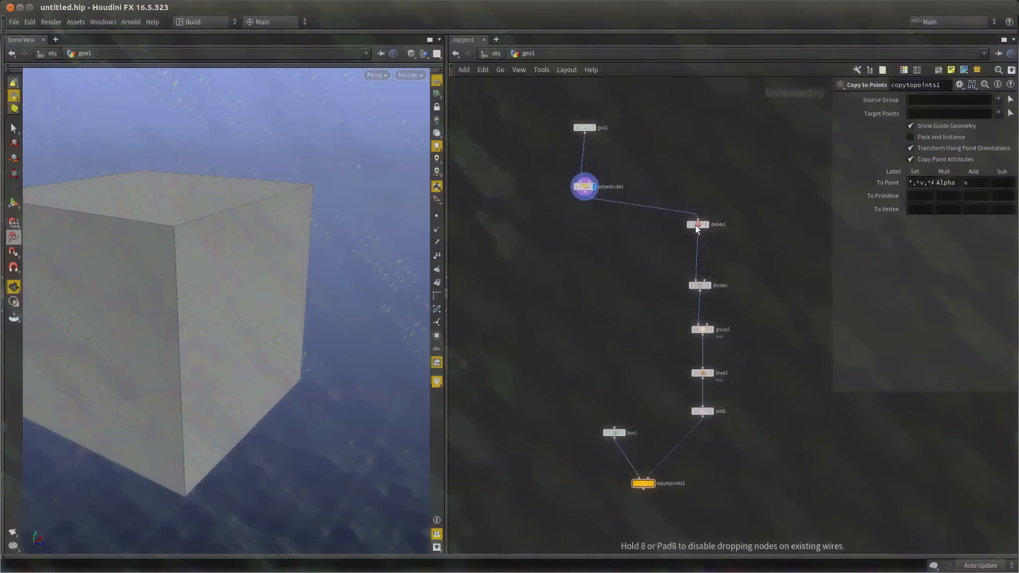
pyautogui.moveTo(592, 201); pyautogui.dragTo(613, 232, button='middle')
pyautogui.keyDown('shift'); pyautogui.moveTo(613, 234); pyautogui.dragTo(569, 234); pyautogui.keyUp('shift')
pyautogui.moveTo(615, 280); pyautogui.dragTo(639, 231, button='middle')
pyautogui.scroll(-2, 639, 232)
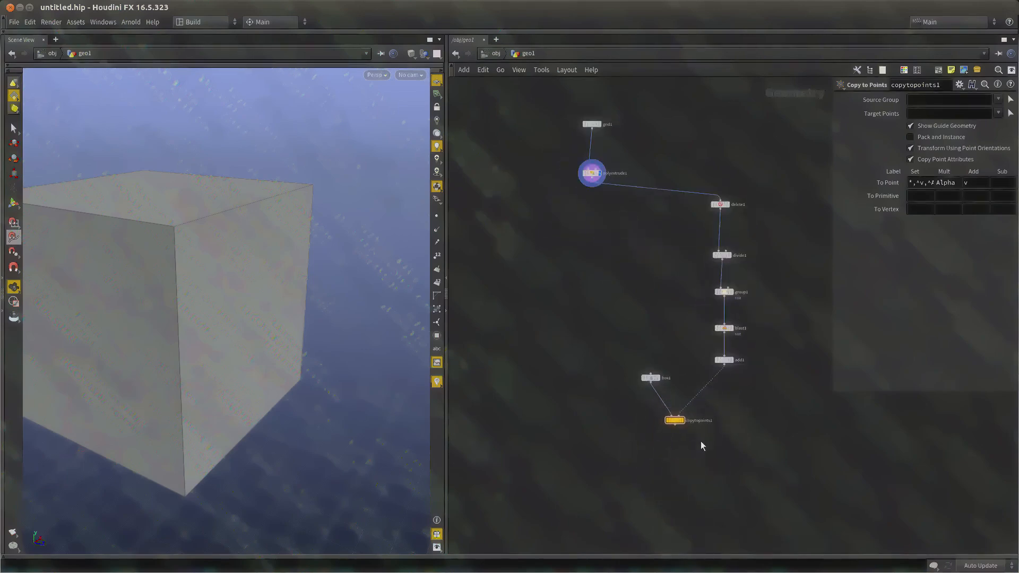
# Display copytopoints1 again and add a Boolean node below it
pyautogui.press('r')
pyautogui.scroll(3, 664, 434)
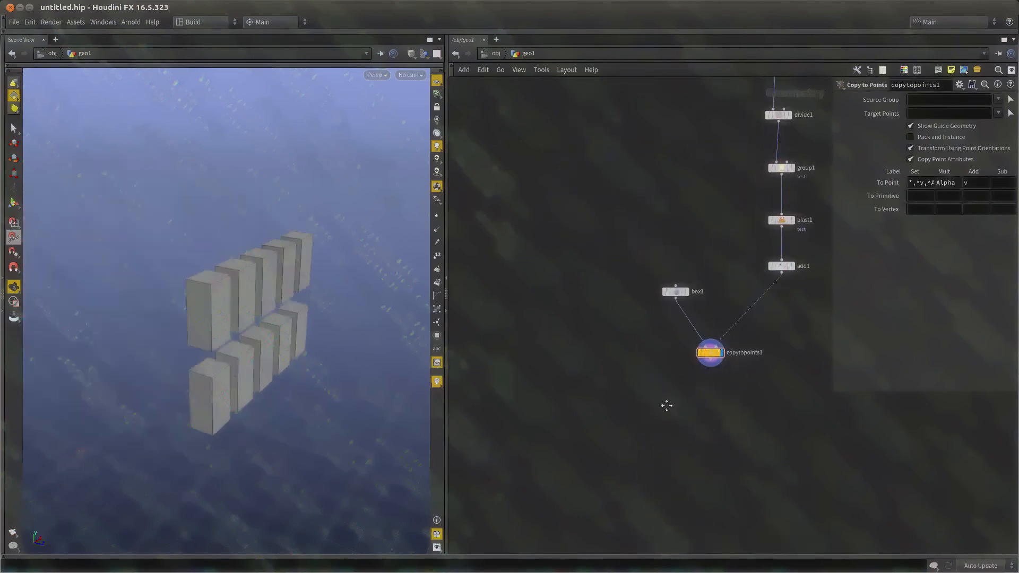
pyautogui.press('Tab')
pyautogui.write('boolean')
pyautogui.press('Return')
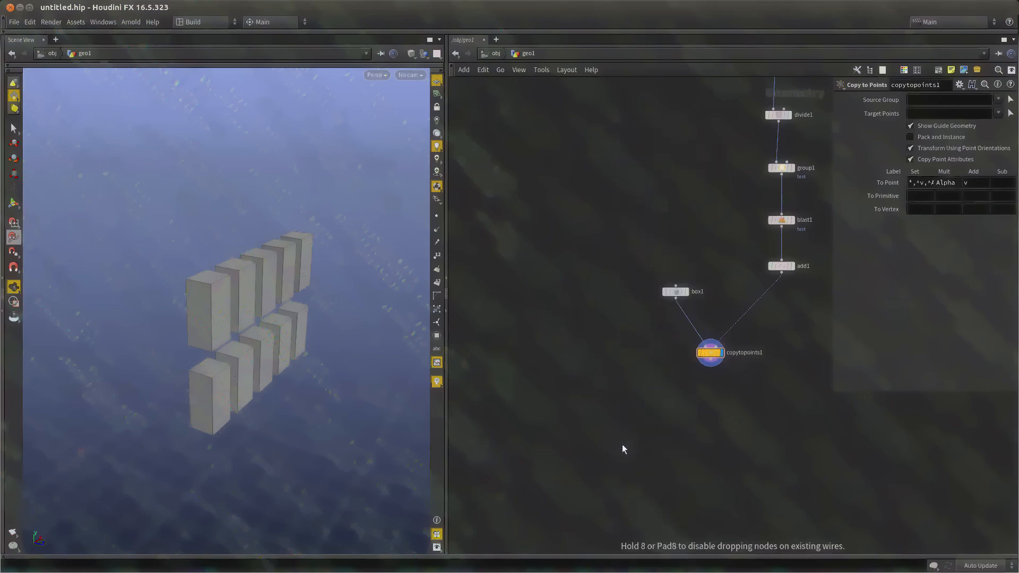
pyautogui.click(623, 444)
# Connect polyextrude1 to boolean1's first input and copytopoints1 to its second input
pyautogui.click(616, 438)
pyautogui.scroll(-4, 611, 383)
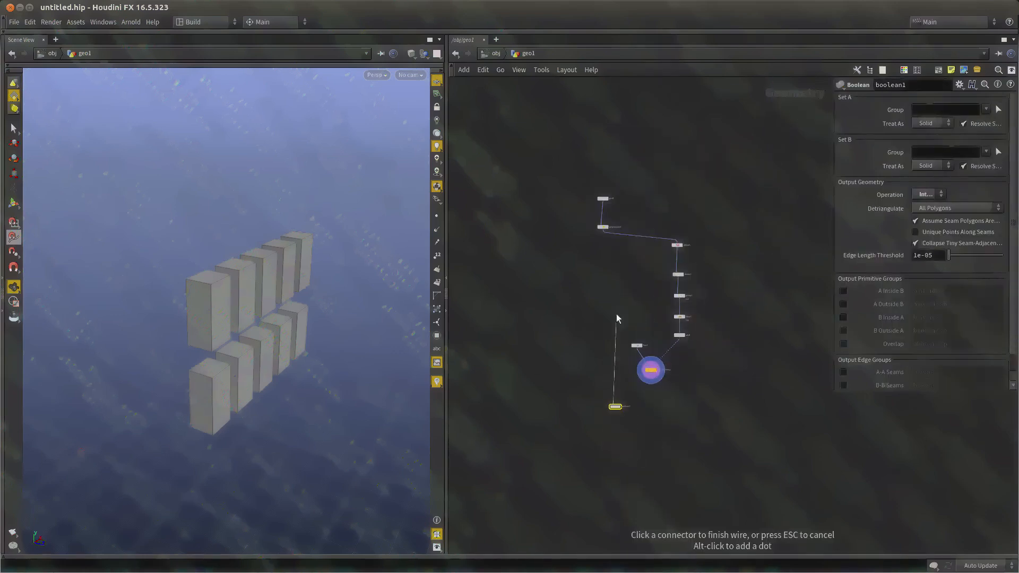
pyautogui.scroll(2, 605, 276)
pyautogui.click(599, 200)
pyautogui.scroll(4, 652, 403)
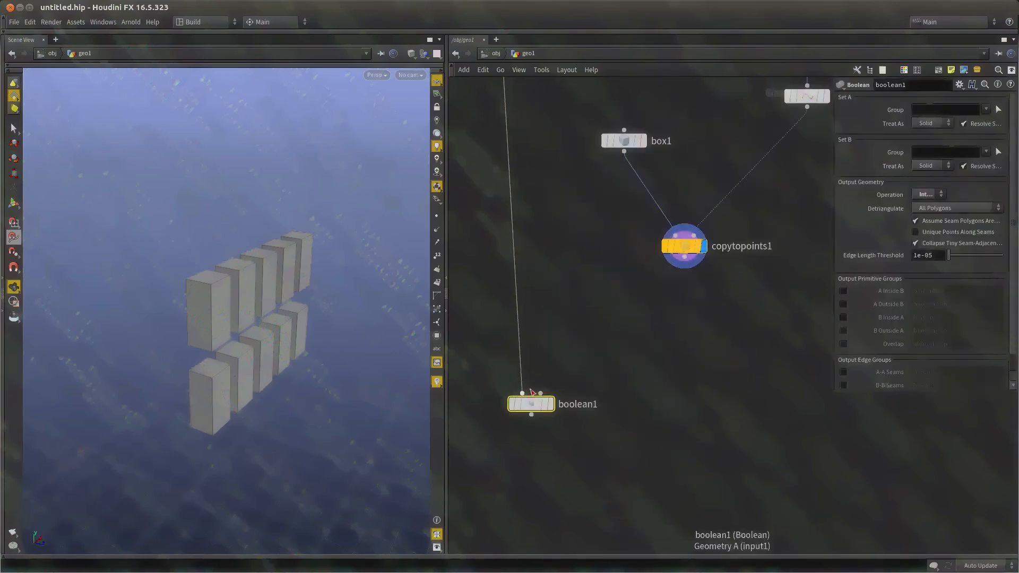
pyautogui.click(625, 500)
pyautogui.click(701, 285)
# Compare polyextrude1's and delete1's outputs, and insert delete1 into the wire from polyextrude1 to boolean1
pyautogui.scroll(-3, 648, 330)
pyautogui.moveTo(610, 219); pyautogui.dragTo(610, 275, button='middle')
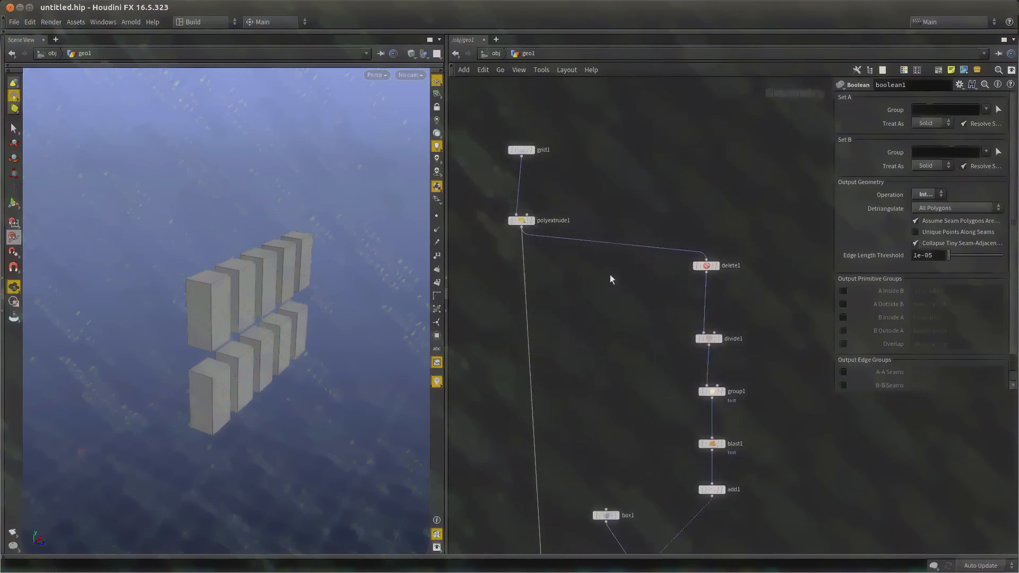
pyautogui.press('r')
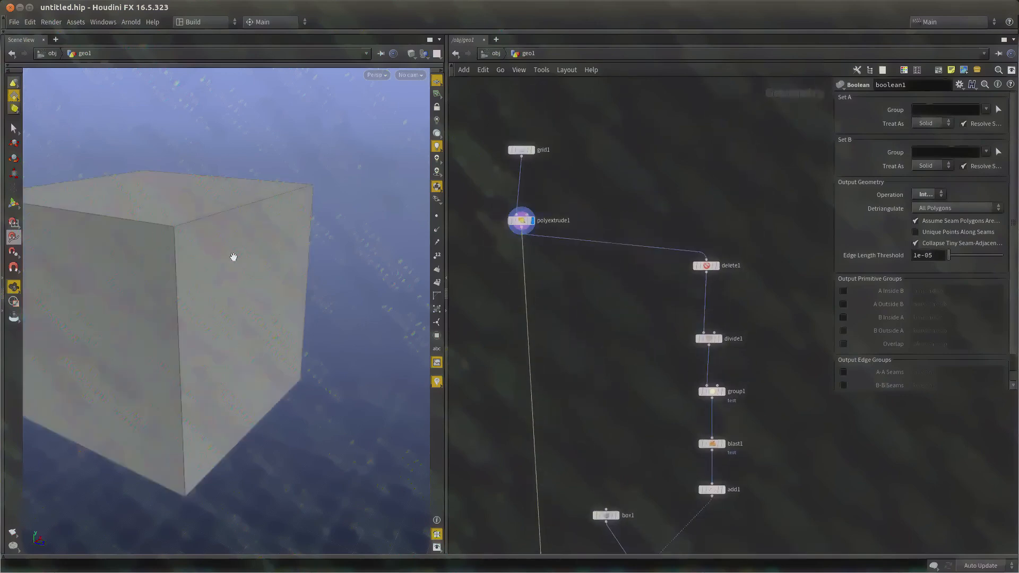
pyautogui.moveTo(566, 328); pyautogui.dragTo(558, 305, button='middle')
pyautogui.press('r')
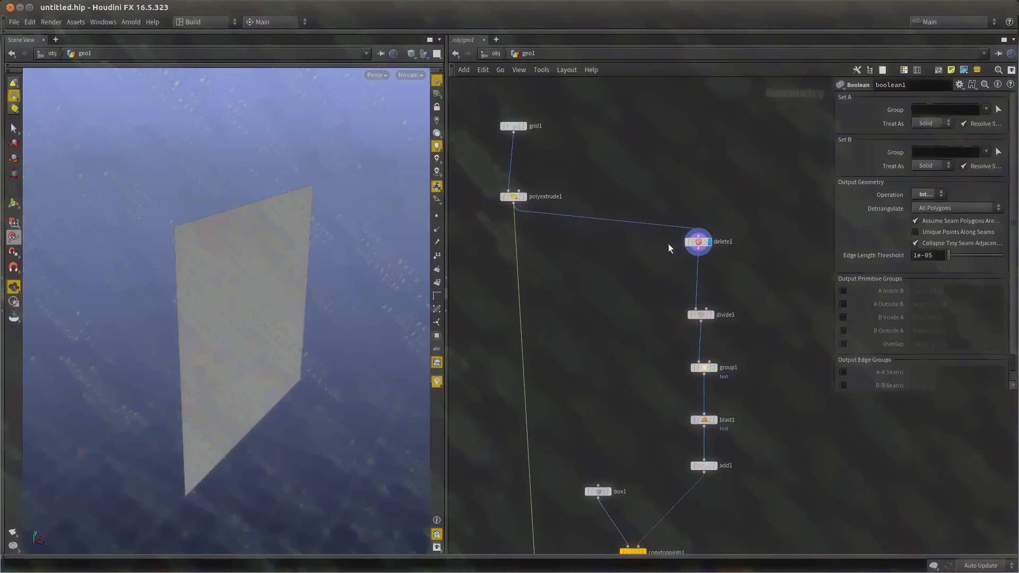
pyautogui.moveTo(688, 246); pyautogui.dragTo(514, 259)
pyautogui.moveTo(550, 317); pyautogui.dragTo(566, 159, button='middle')
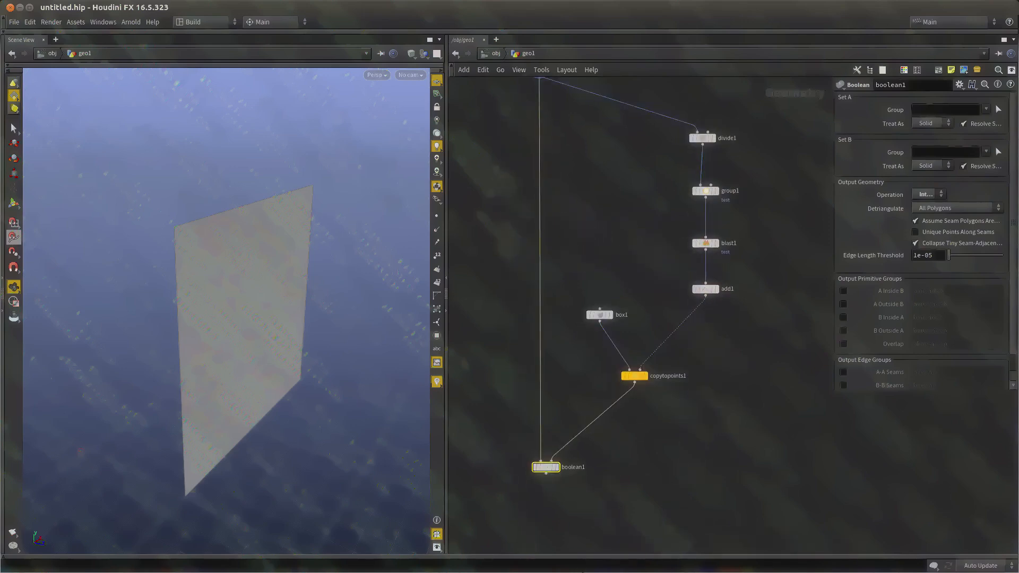
# Display boolean1's result in the viewport
pyautogui.moveTo(613, 497); pyautogui.dragTo(481, 408)
pyautogui.press('r')
pyautogui.moveTo(705, 421); pyautogui.dragTo(703, 391, button='middle')
pyautogui.click(703, 391)
pyautogui.moveTo(579, 473); pyautogui.dragTo(507, 424)
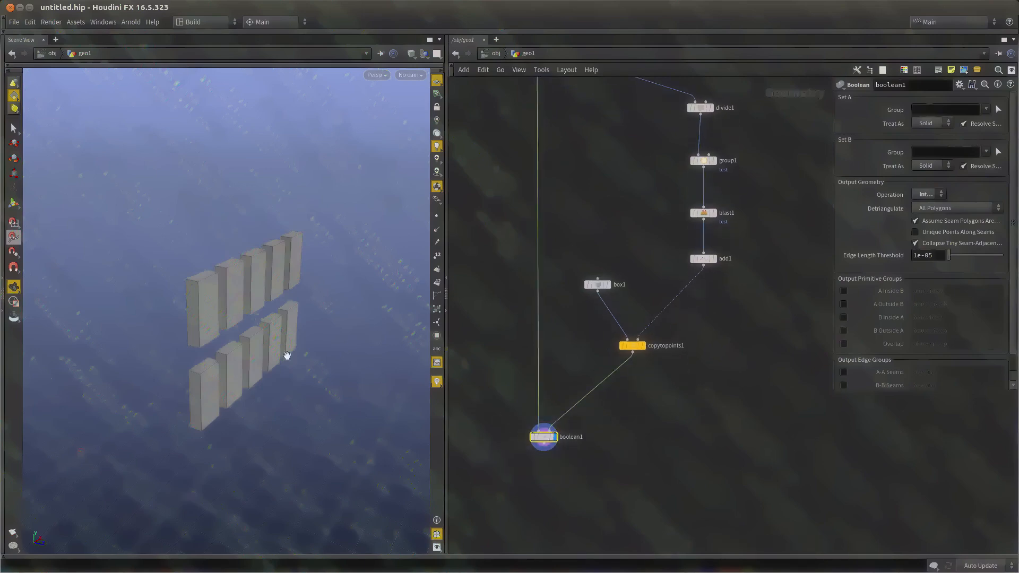
# Treat boolean1's Set A as a surface
pyautogui.moveTo(287, 356); pyautogui.dragTo(248, 341)
pyautogui.moveTo(248, 341); pyautogui.dragTo(316, 330, button='right')
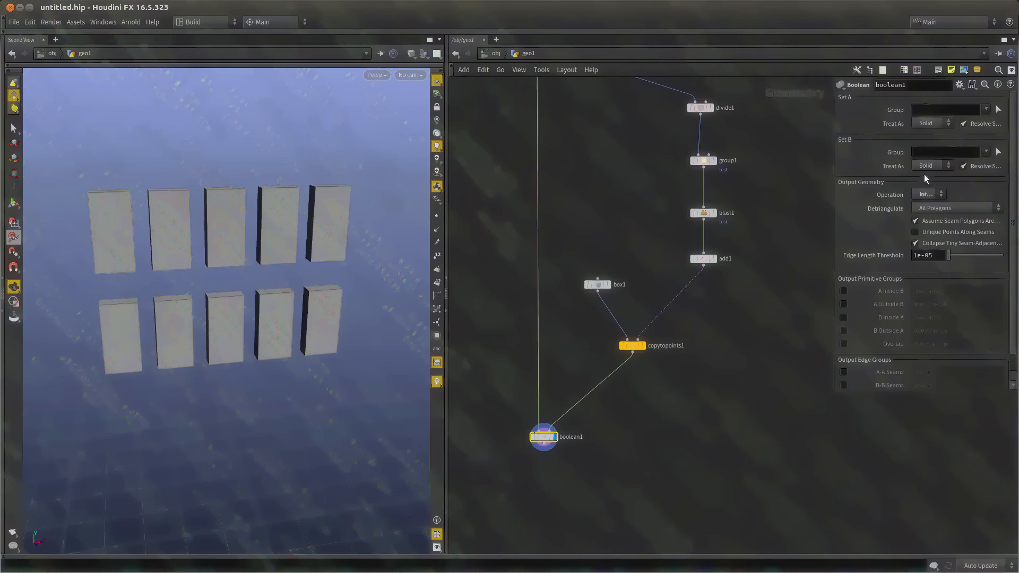
pyautogui.click(929, 123)
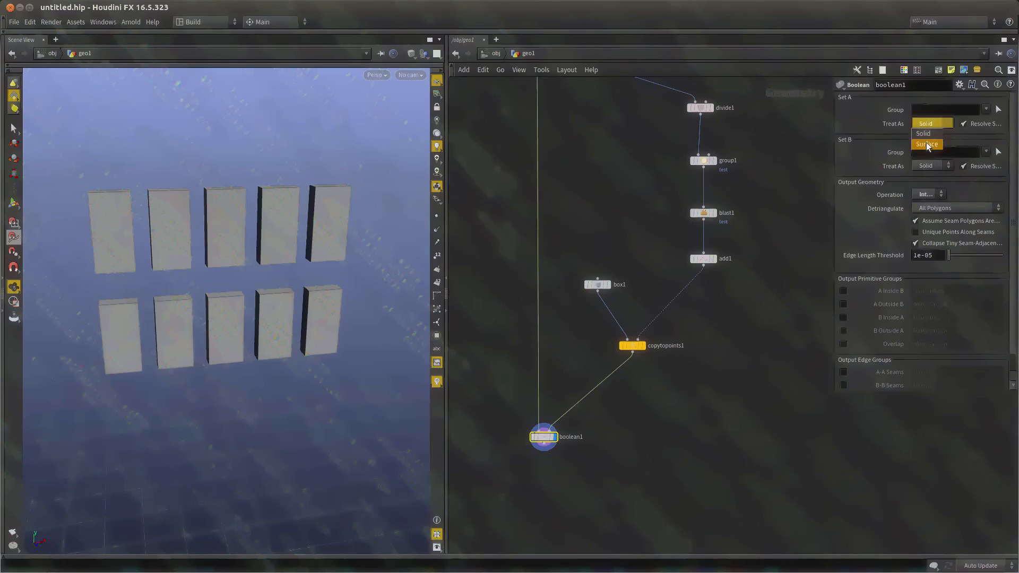
pyautogui.click(929, 137)
pyautogui.moveTo(639, 393); pyautogui.dragTo(639, 407, button='middle')
pyautogui.moveTo(151, 339); pyautogui.dragTo(221, 331)
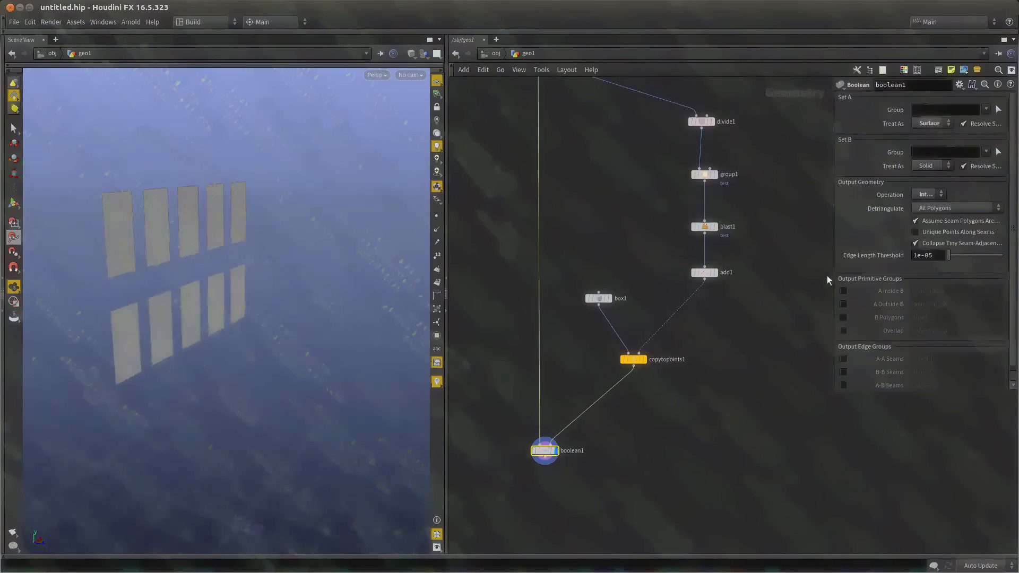
# Set boolean1's operation to Subtract with A - B, cutting the copied boxes out of the side
pyautogui.click(929, 193)
pyautogui.click(929, 234)
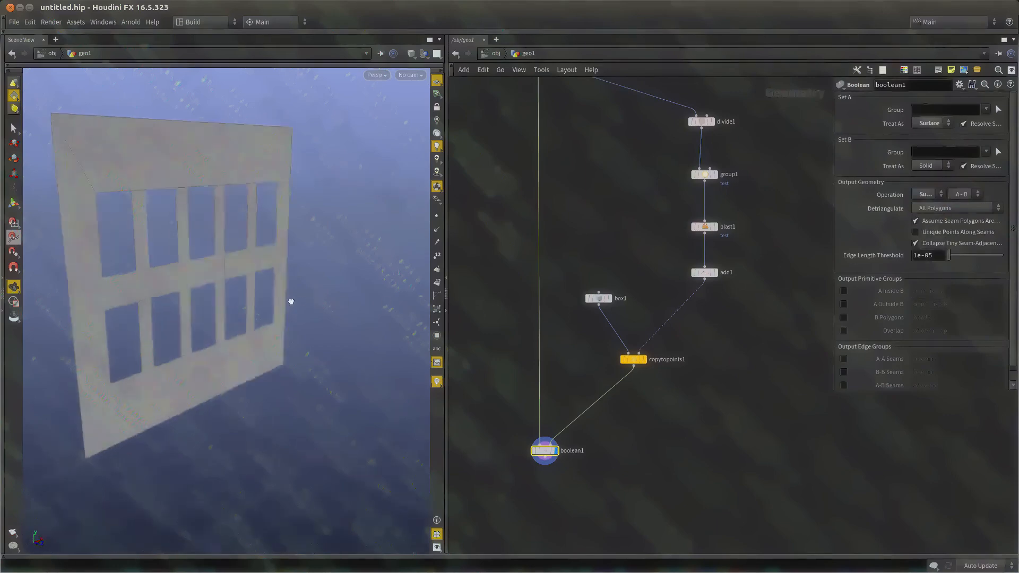
pyautogui.moveTo(289, 298); pyautogui.dragTo(253, 334, button='right')
pyautogui.moveTo(254, 333); pyautogui.dragTo(230, 320)
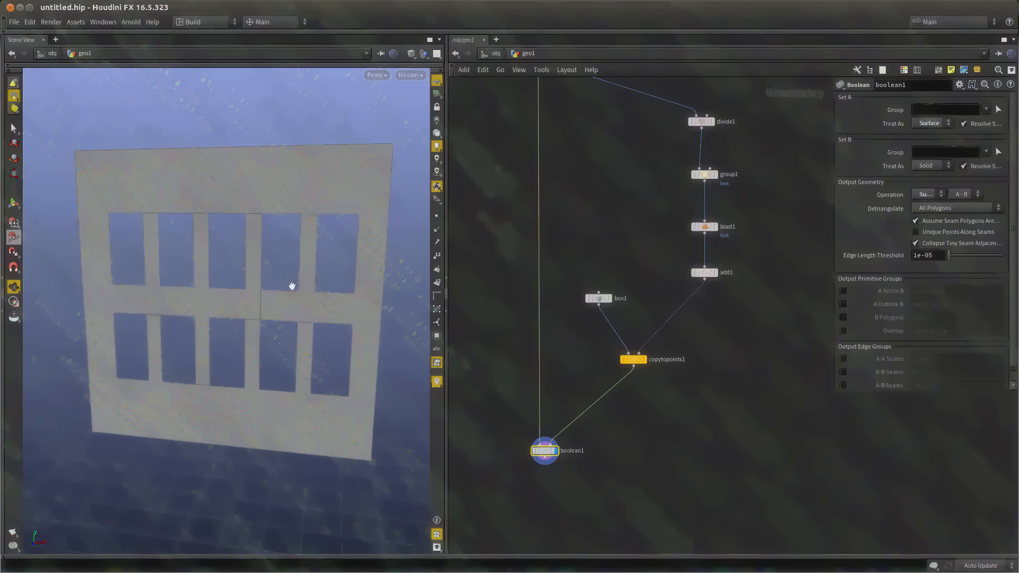
# Treat boolean1's Set A as a solid so the subtraction cuts recesses with depth
pyautogui.moveTo(292, 285); pyautogui.dragTo(291, 270)
pyautogui.scroll(3, 738, 352)
pyautogui.press('r')
pyautogui.click(590, 361)
pyautogui.moveTo(676, 502); pyautogui.dragTo(762, 401, button='middle')
pyautogui.press('r')
pyautogui.moveTo(705, 354); pyautogui.dragTo(415, 455)
pyautogui.moveTo(387, 341); pyautogui.dragTo(346, 368)
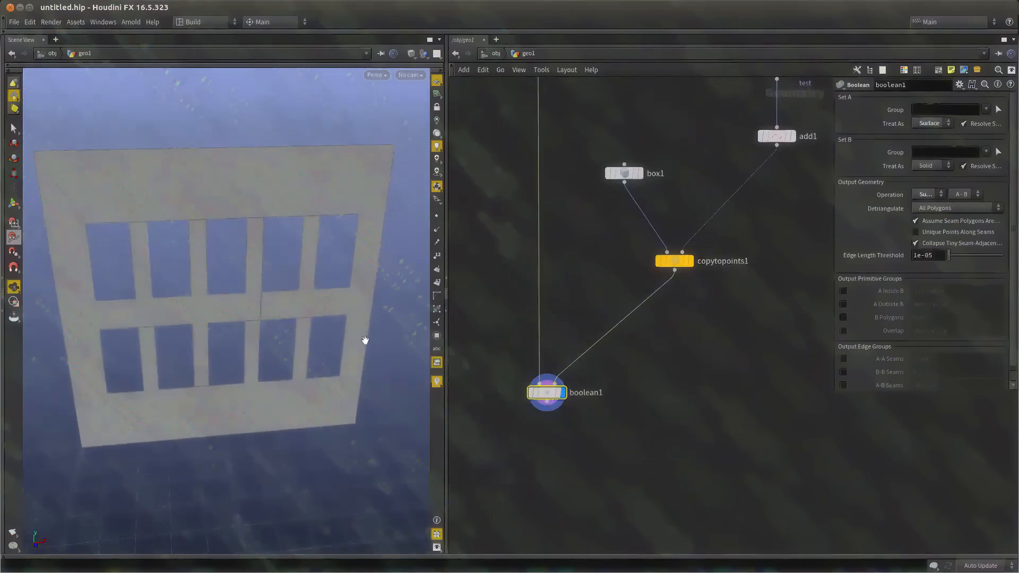
pyautogui.click(923, 134)
pyautogui.moveTo(313, 269); pyautogui.dragTo(162, 246)
pyautogui.scroll(3, 289, 300)
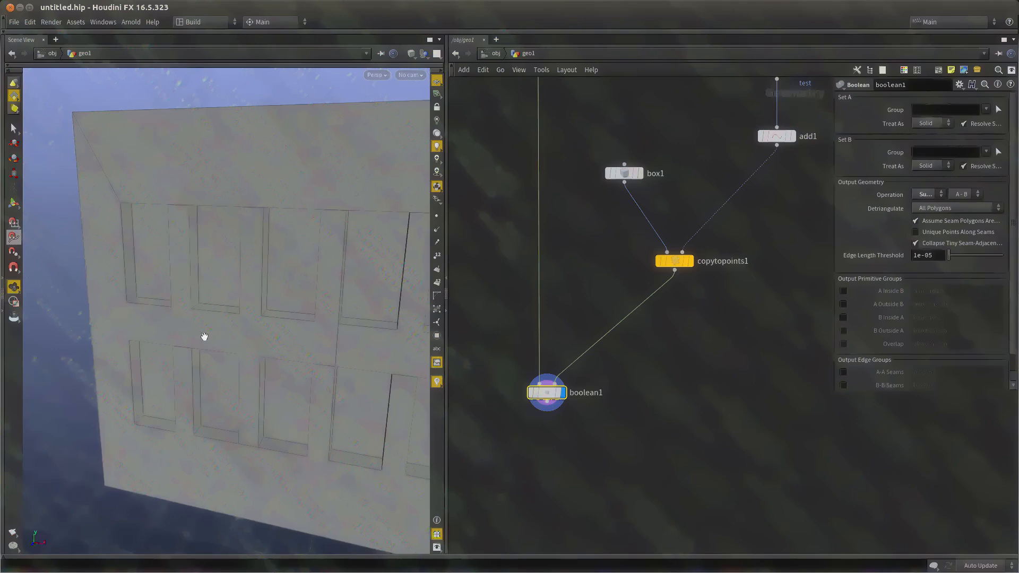
pyautogui.moveTo(204, 336); pyautogui.dragTo(225, 309)
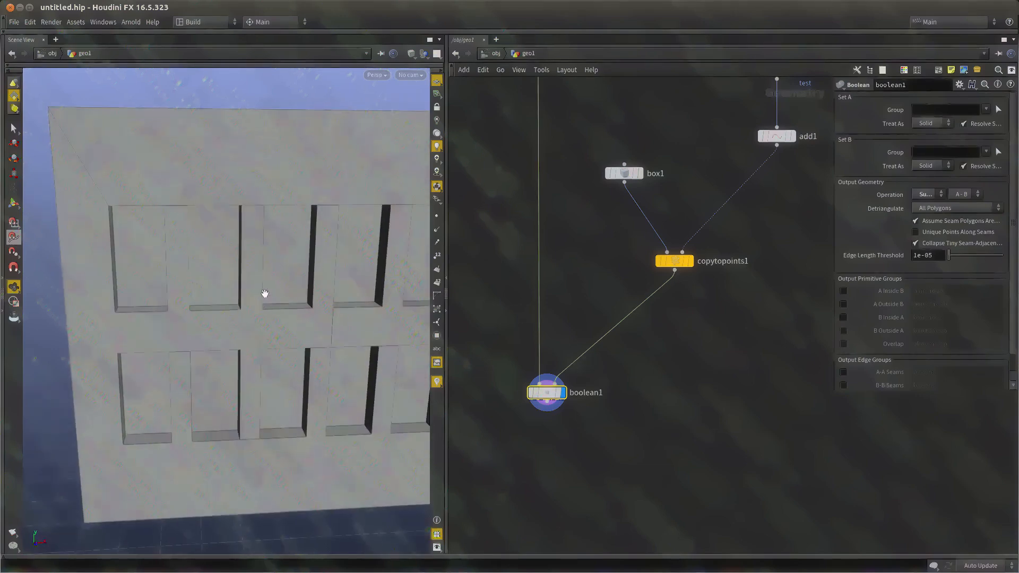
pyautogui.moveTo(610, 371); pyautogui.dragTo(615, 355, button='middle')
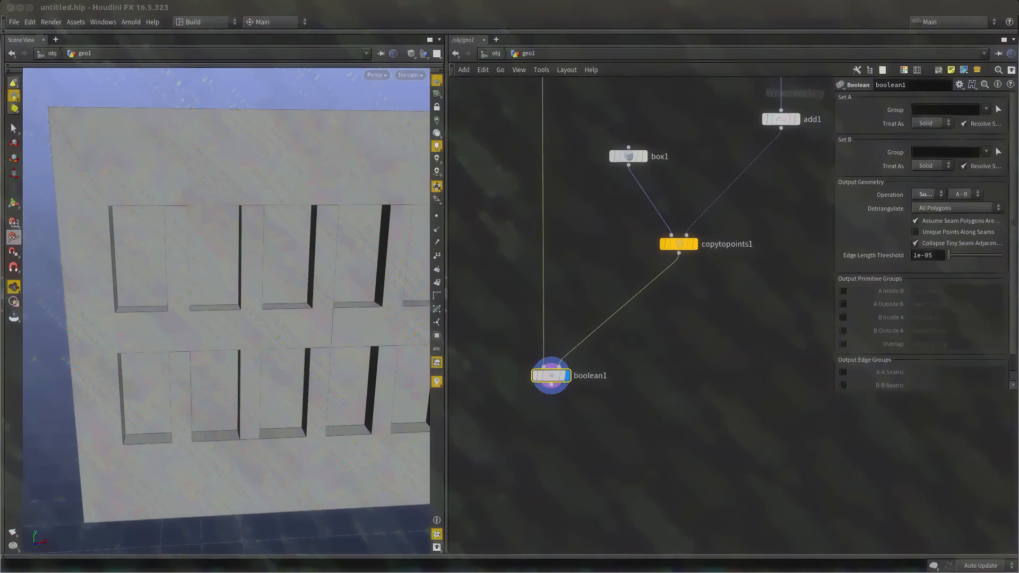
# Examine the recesses in the side from several angles, in both wireframe and shaded display
pyautogui.moveTo(182, 314); pyautogui.dragTo(225, 328)
pyautogui.moveTo(225, 327); pyautogui.dragTo(280, 312, button='right')
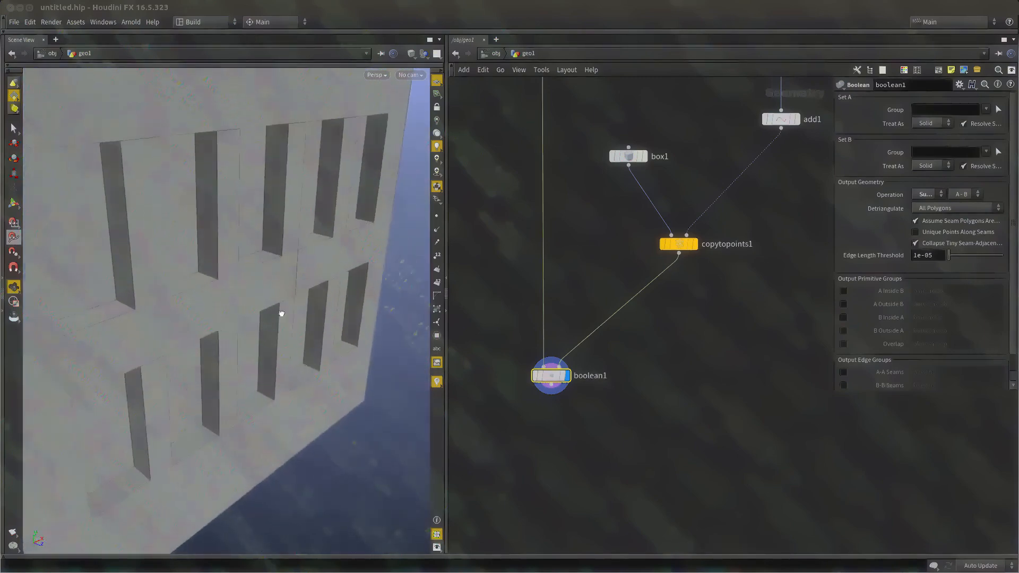
pyautogui.moveTo(280, 311); pyautogui.dragTo(227, 322)
pyautogui.moveTo(227, 322); pyautogui.dragTo(261, 311, button='right')
pyautogui.moveTo(165, 271); pyautogui.dragTo(221, 330, button='middle')
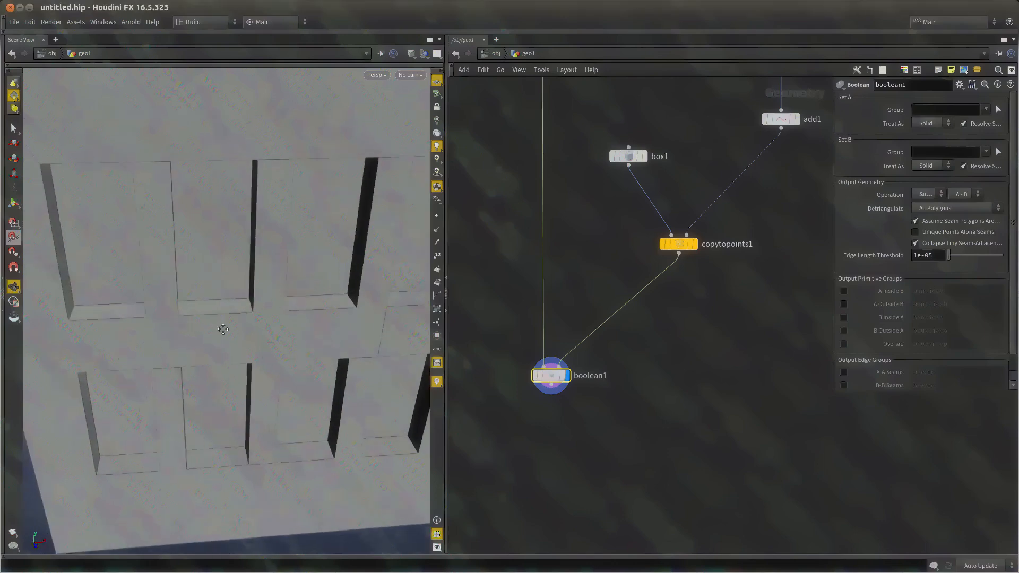
pyautogui.press('w')
pyautogui.moveTo(221, 330); pyautogui.dragTo(218, 285)
pyautogui.press('w')
pyautogui.moveTo(218, 285); pyautogui.dragTo(209, 294, button='right')
pyautogui.press('w')
pyautogui.moveTo(221, 306)
pyautogui.mouseDown()
pyautogui.moveTo(237, 303)
pyautogui.moveTo(308, 214)
pyautogui.mouseUp()
pyautogui.moveTo(304, 180); pyautogui.dragTo(280, 199, button='middle')
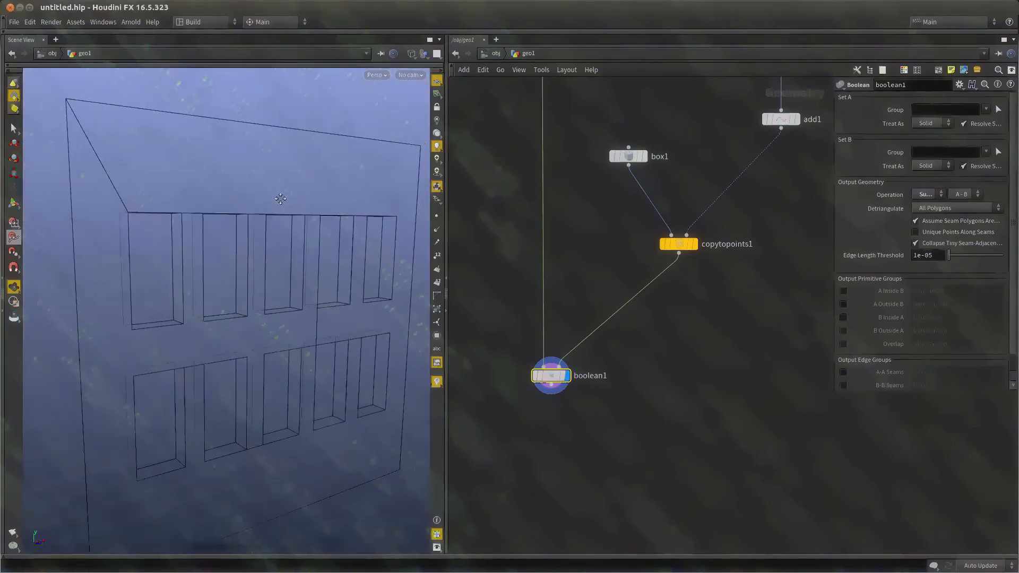
pyautogui.moveTo(328, 196); pyautogui.dragTo(282, 208, button='right')
pyautogui.press('w')
pyautogui.moveTo(282, 208)
pyautogui.mouseDown()
pyautogui.moveTo(205, 230)
pyautogui.moveTo(273, 205)
pyautogui.mouseUp()
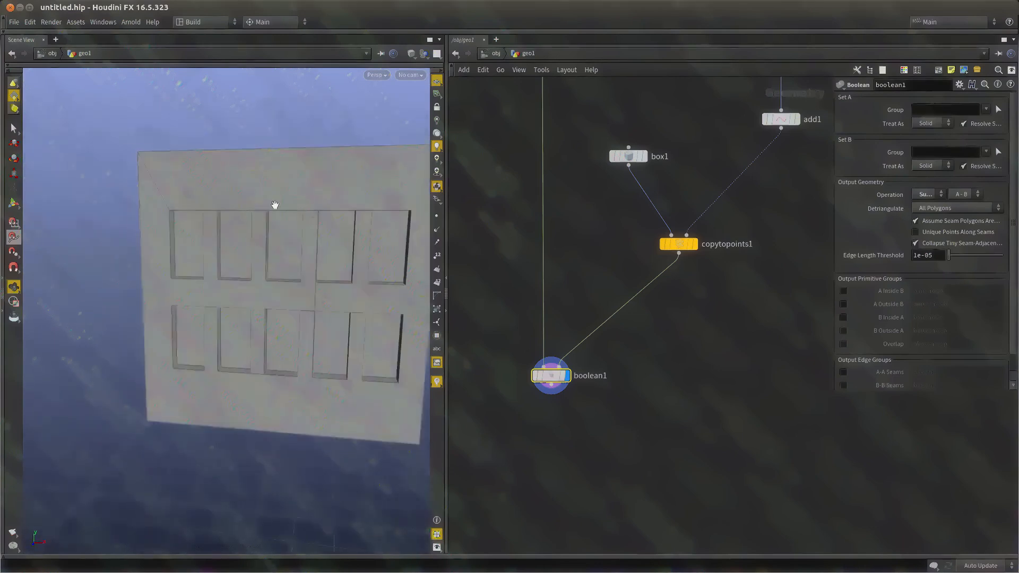
pyautogui.moveTo(273, 205); pyautogui.dragTo(327, 207, button='right')
pyautogui.moveTo(328, 207); pyautogui.dragTo(285, 244)
pyautogui.moveTo(285, 243); pyautogui.dragTo(384, 228, button='right')
pyautogui.moveTo(384, 229); pyautogui.dragTo(281, 289)
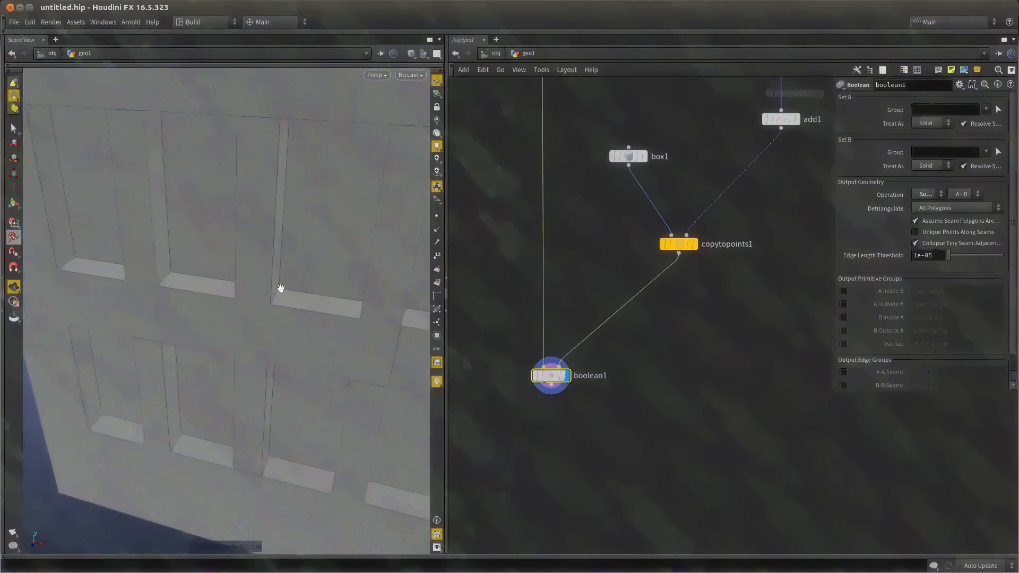
pyautogui.moveTo(324, 311); pyautogui.dragTo(303, 282, button='right')
pyautogui.press('w')
pyautogui.press('w')
pyautogui.moveTo(301, 281); pyautogui.dragTo(298, 271, button='middle')
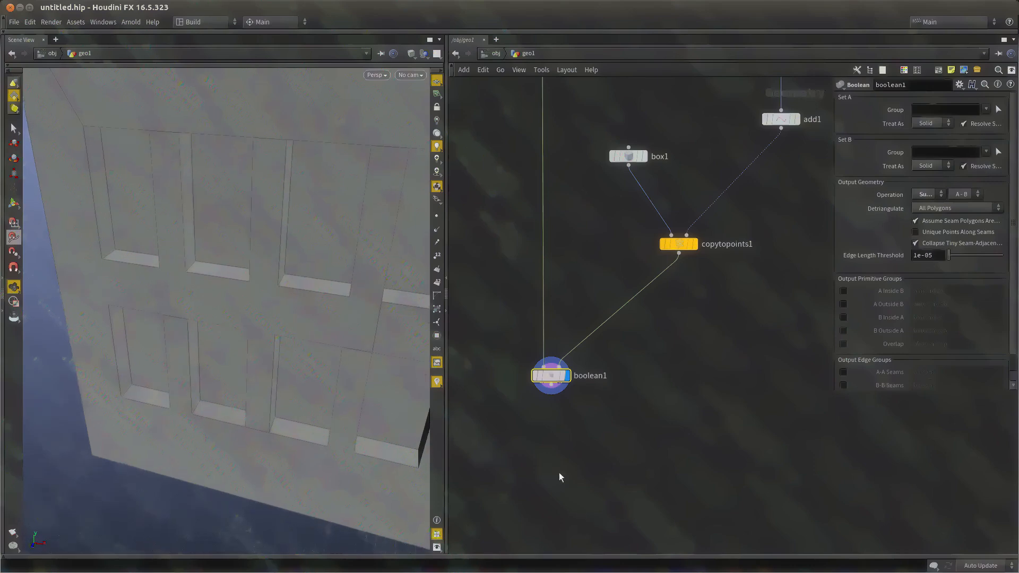
# Add a Divide node below boolean1, connect it to boolean1's output and display its triangulated result
pyautogui.press('Tab')
pyautogui.write('div')
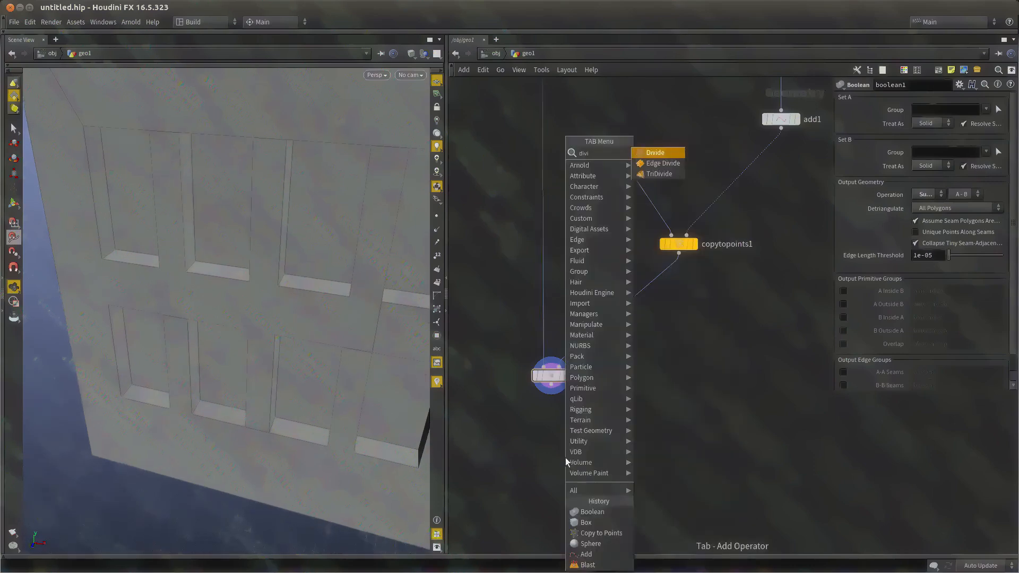
pyautogui.press('Return')
pyautogui.click(558, 448)
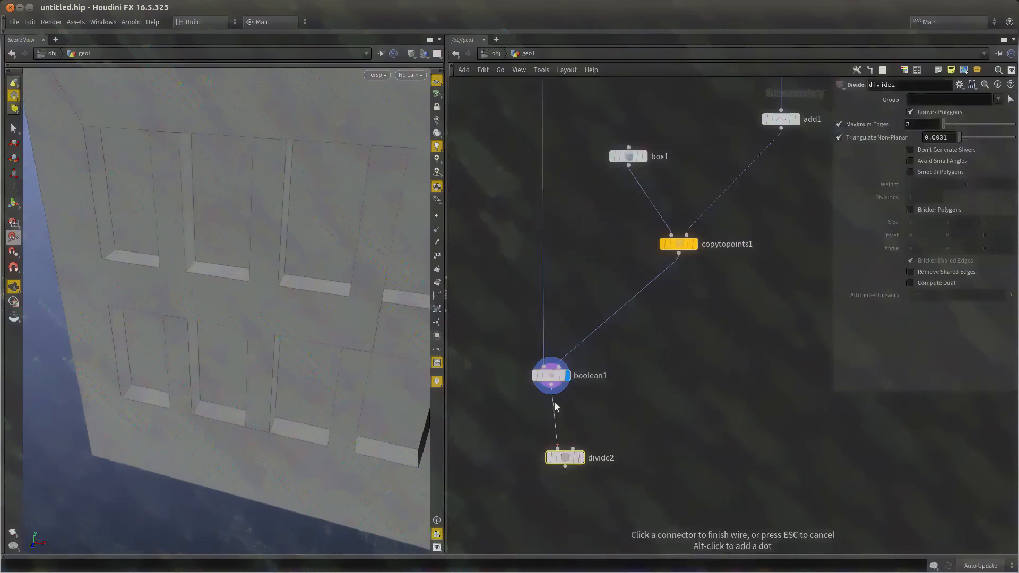
pyautogui.click(551, 384)
pyautogui.click(581, 457)
pyautogui.moveTo(645, 494); pyautogui.dragTo(644, 465, button='middle')
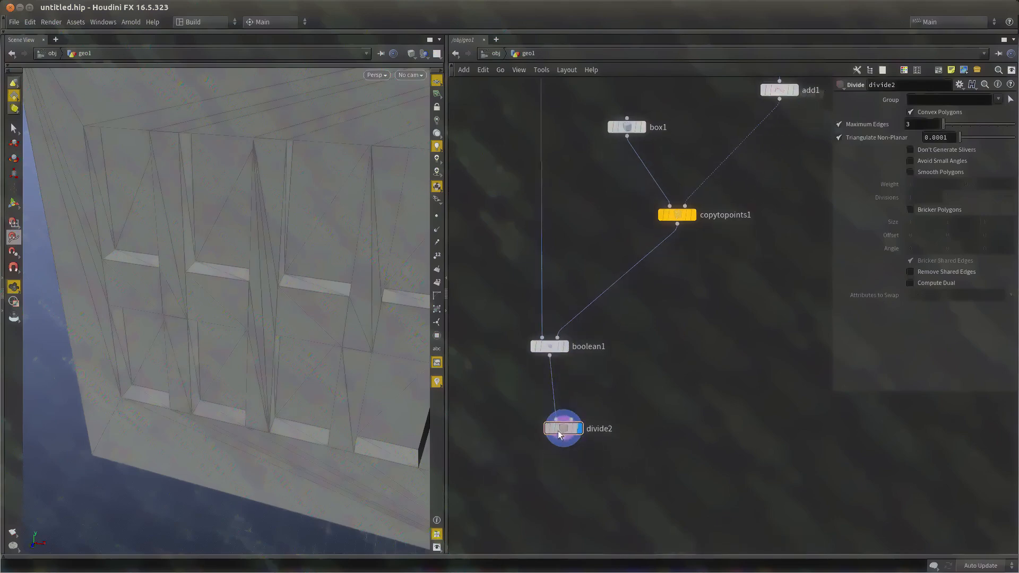
pyautogui.moveTo(558, 435); pyautogui.dragTo(544, 423)
pyautogui.moveTo(207, 313); pyautogui.dragTo(168, 316)
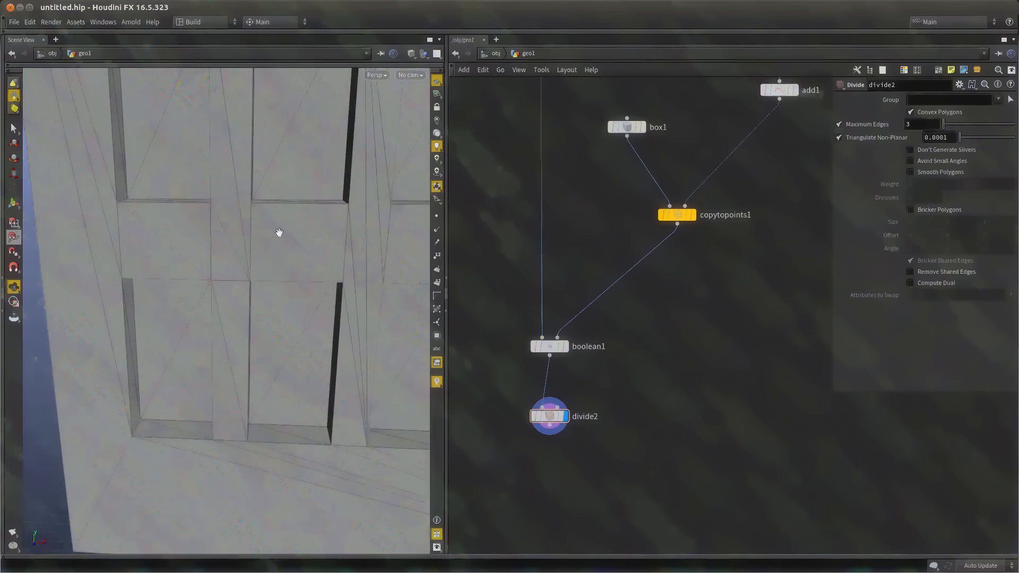
pyautogui.moveTo(252, 248); pyautogui.dragTo(232, 312)
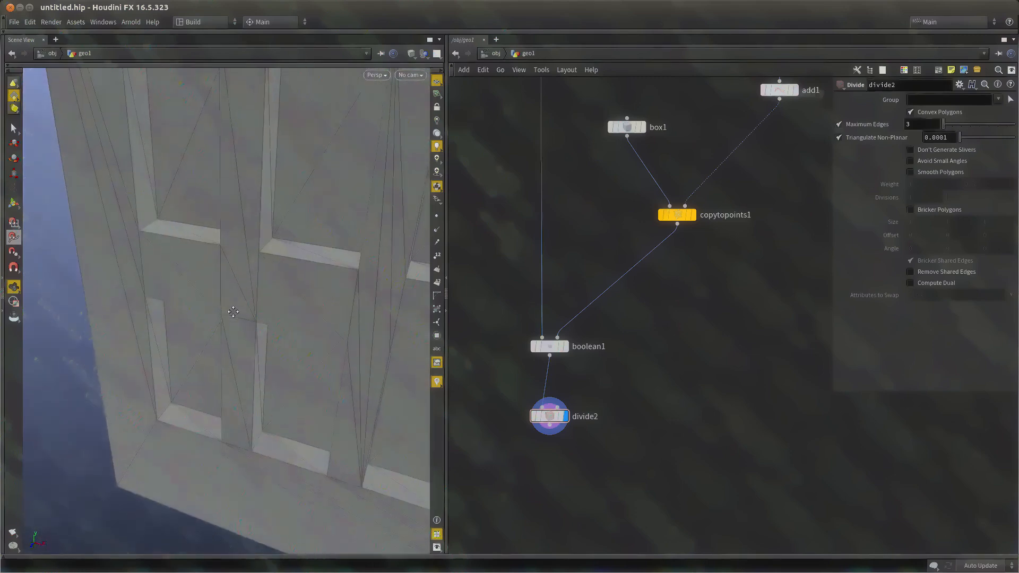
# Add a PolyBevel node below divide2, fed by divide2's output, and display it
pyautogui.moveTo(626, 468); pyautogui.dragTo(634, 407, button='middle')
pyautogui.press('Tab')
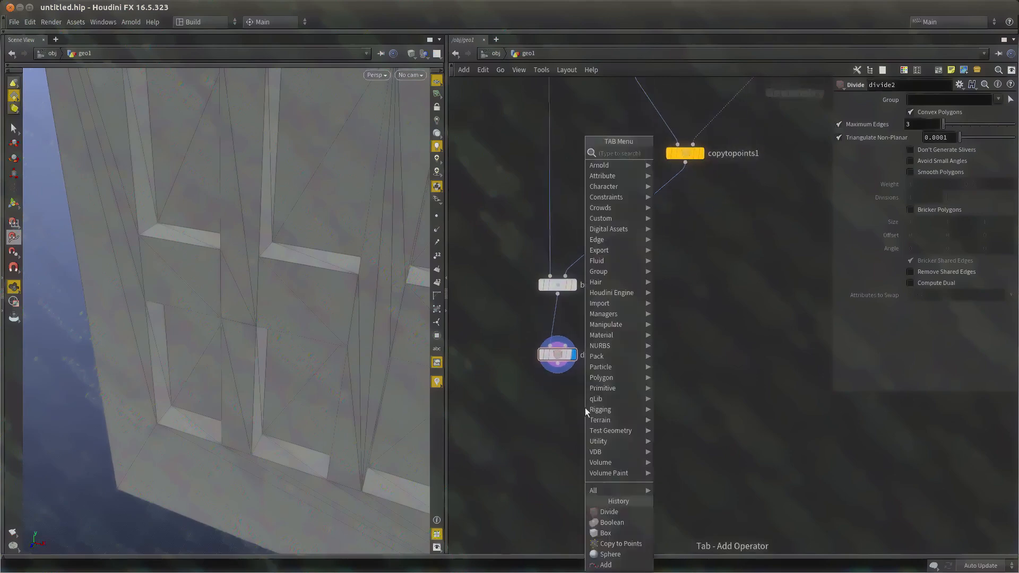
pyautogui.write('beve')
pyautogui.press('Return')
pyautogui.click(585, 407)
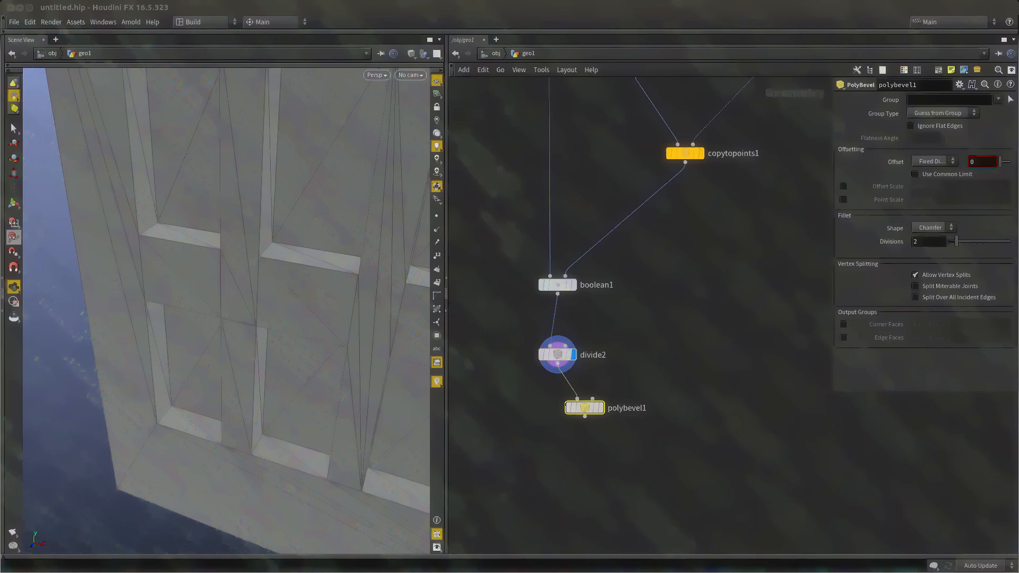
pyautogui.moveTo(649, 456); pyautogui.dragTo(533, 397)
pyautogui.moveTo(644, 441); pyautogui.dragTo(629, 472, button='middle')
pyautogui.press('r')
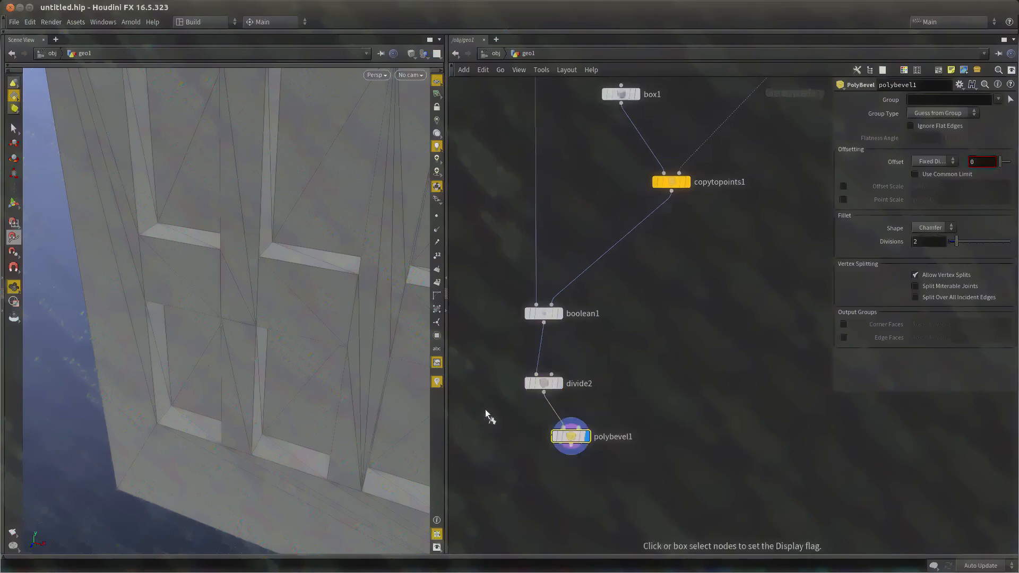
pyautogui.moveTo(609, 429); pyautogui.dragTo(598, 403, button='middle')
pyautogui.moveTo(599, 407); pyautogui.dragTo(580, 417)
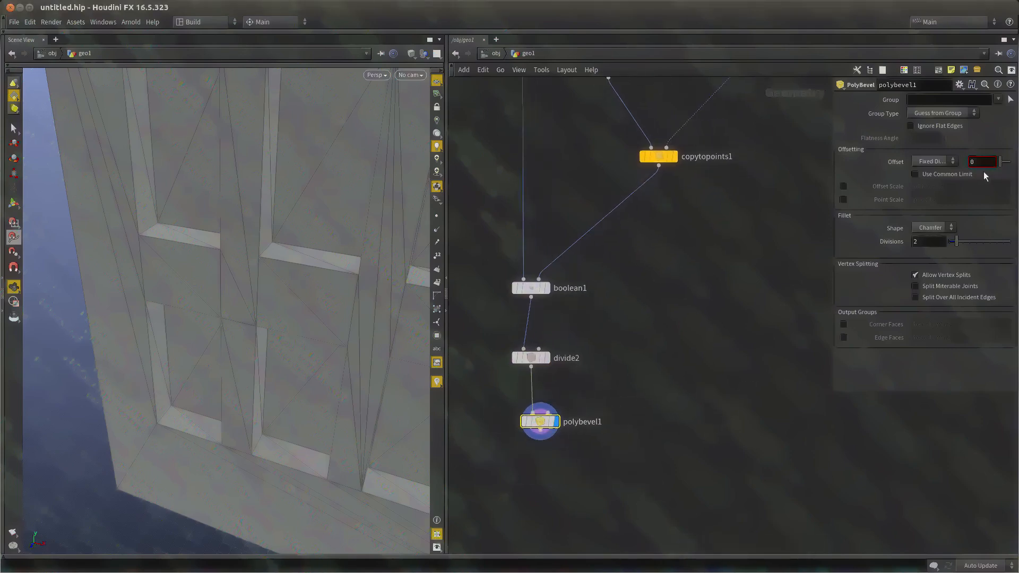
# Try polybevel1 offsets of 1 and 0.1, and inspect the bevelled recesses
pyautogui.click(975, 162)
pyautogui.write('1')
pyautogui.press('Return')
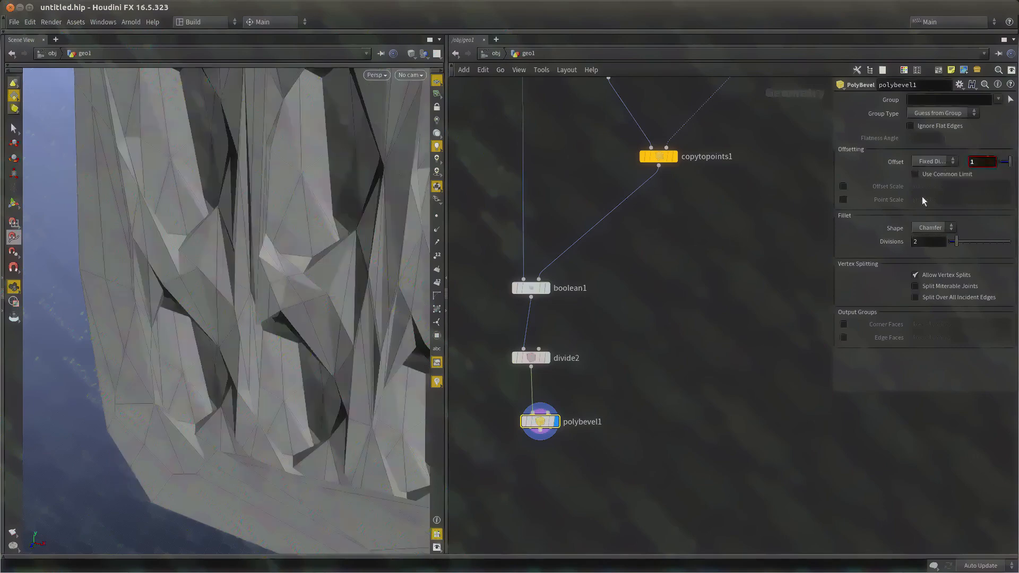
pyautogui.click(976, 161)
pyautogui.write('.1')
pyautogui.press('Return')
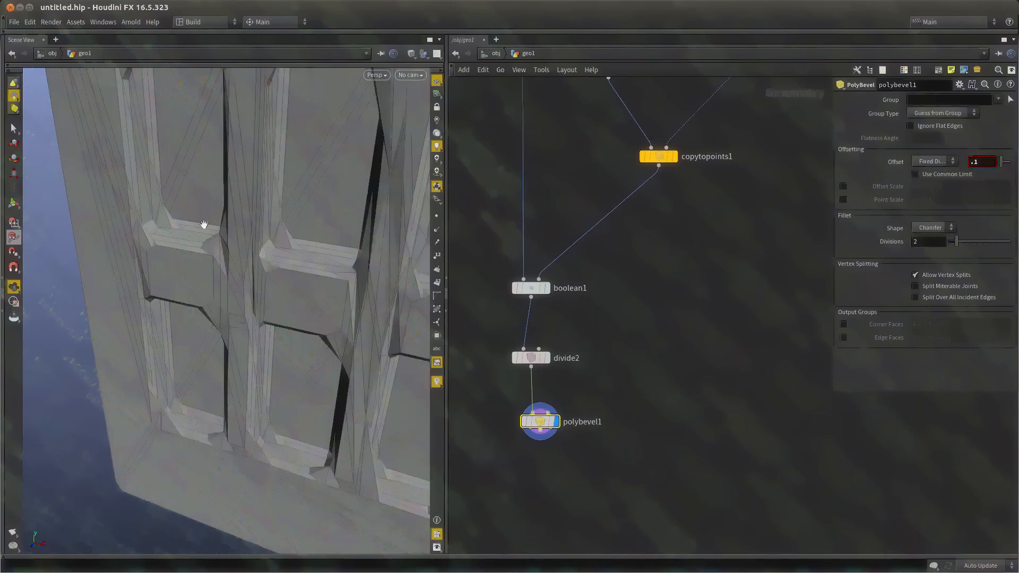
pyautogui.moveTo(204, 225); pyautogui.dragTo(205, 335, button='middle')
pyautogui.moveTo(205, 334); pyautogui.dragTo(269, 344)
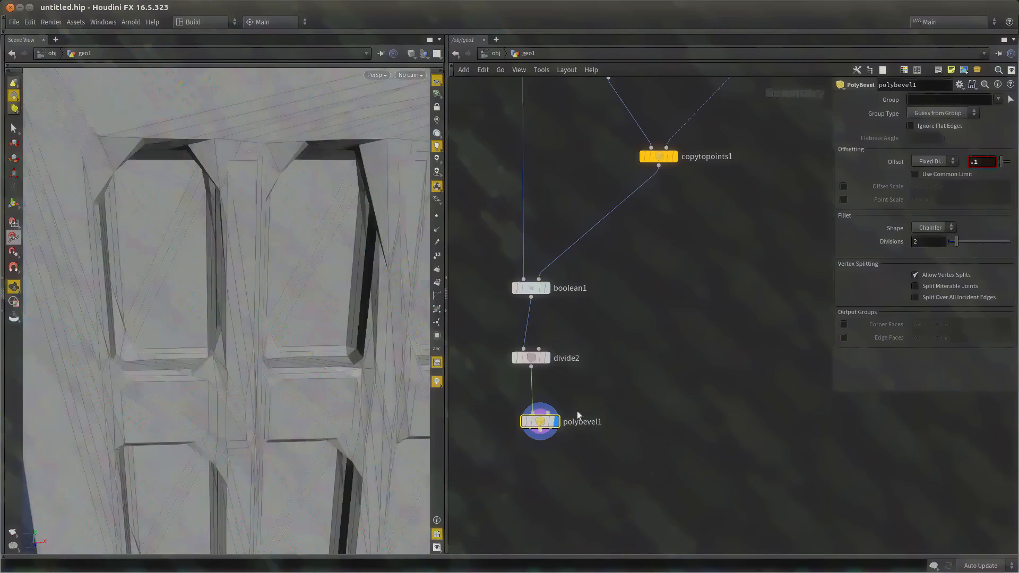
pyautogui.press('Return')
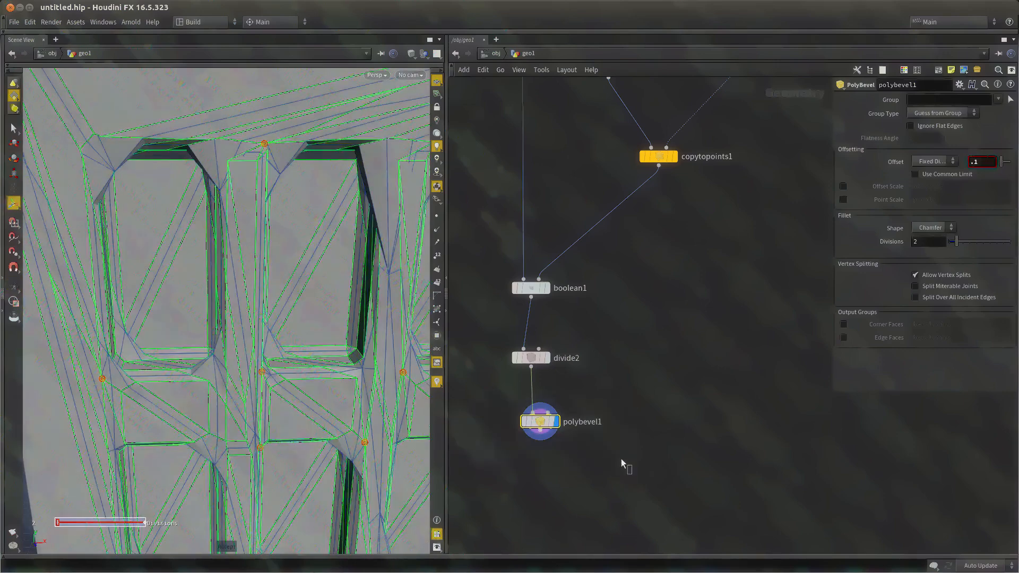
pyautogui.keyDown('alt'); pyautogui.moveTo(179, 320); pyautogui.dragTo(148, 360); pyautogui.keyUp('alt')
pyautogui.keyDown('alt'); pyautogui.moveTo(148, 359); pyautogui.dragTo(232, 356, button='right'); pyautogui.keyUp('alt')
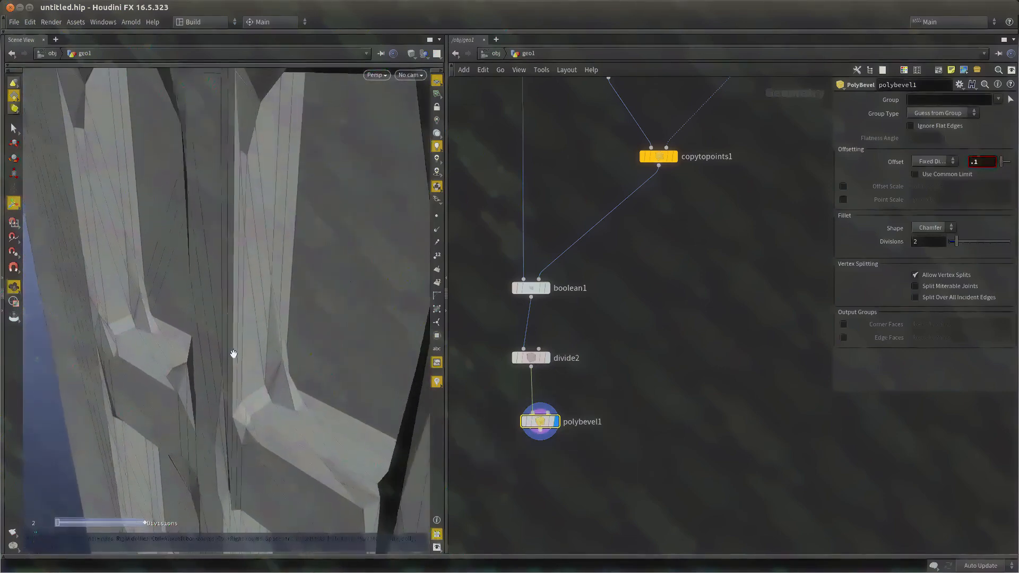
pyautogui.keyDown('alt'); pyautogui.moveTo(232, 355); pyautogui.dragTo(307, 438); pyautogui.keyUp('alt')
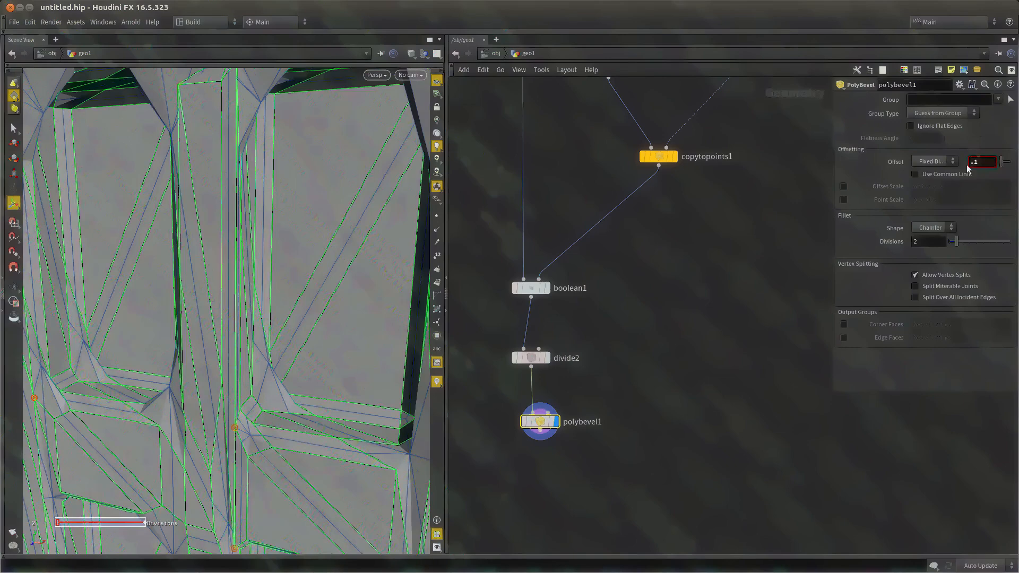
# Set polybevel1's offset to 0.01 and inspect a recess corner up close
pyautogui.write('0')
pyautogui.press('Return')
pyautogui.keyDown('alt'); pyautogui.moveTo(230, 282); pyautogui.dragTo(294, 319, button='right'); pyautogui.keyUp('alt')
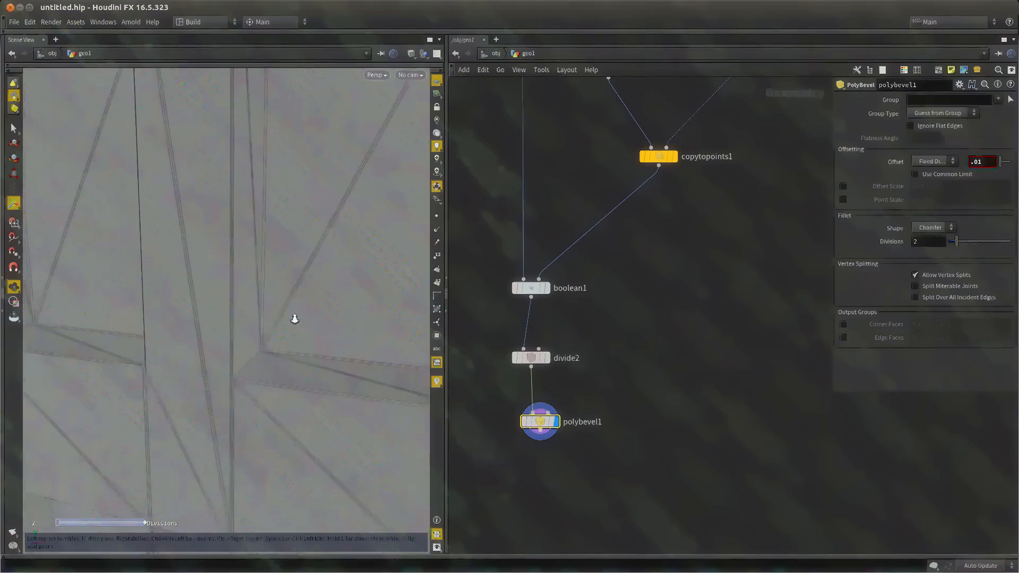
pyautogui.keyDown('alt'); pyautogui.moveTo(293, 318); pyautogui.dragTo(296, 219, button='middle'); pyautogui.keyUp('alt')
pyautogui.keyDown('alt'); pyautogui.moveTo(296, 218); pyautogui.dragTo(280, 300); pyautogui.keyUp('alt')
pyautogui.moveTo(280, 300)
pyautogui.keyDown('alt'); pyautogui.mouseDown(button='right')
pyautogui.moveTo(302, 298)
pyautogui.moveTo(266, 297)
pyautogui.mouseUp(button='right'); pyautogui.keyUp('alt')
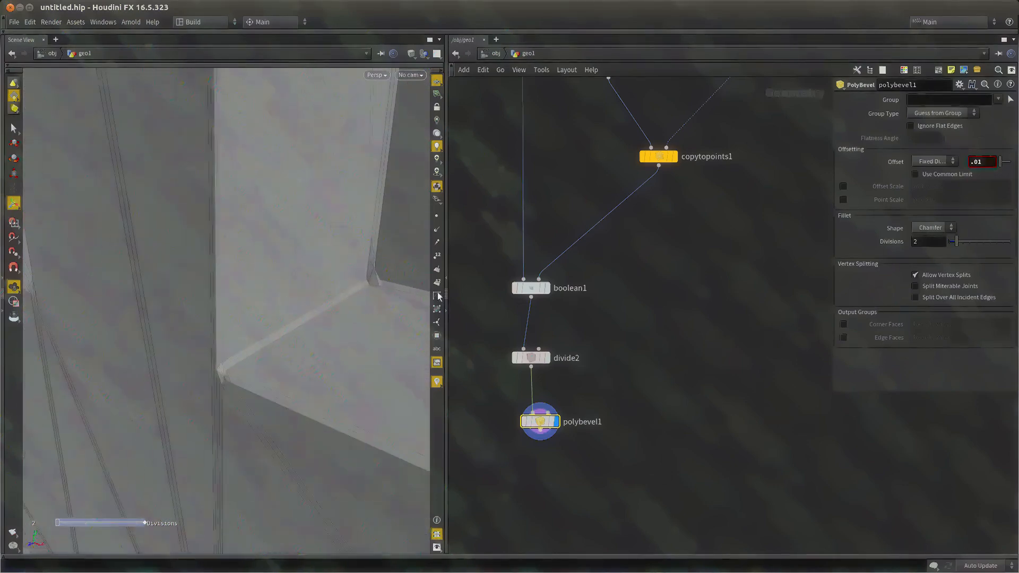
pyautogui.keyDown('alt'); pyautogui.moveTo(266, 298); pyautogui.dragTo(371, 288); pyautogui.keyUp('alt')
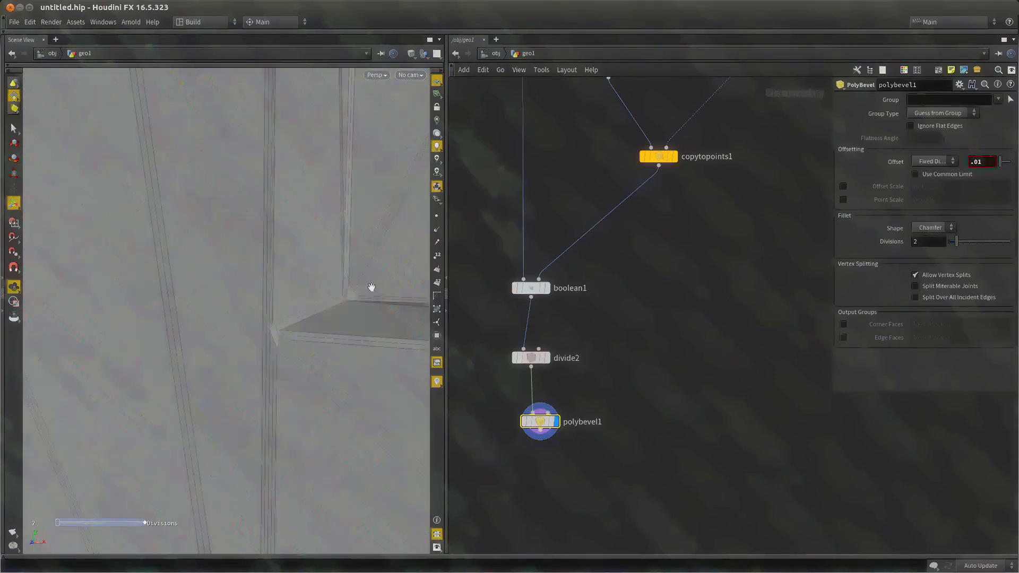
# Make polybevel1 ignore flat edges, with a flatness angle of 66
pyautogui.click(925, 127)
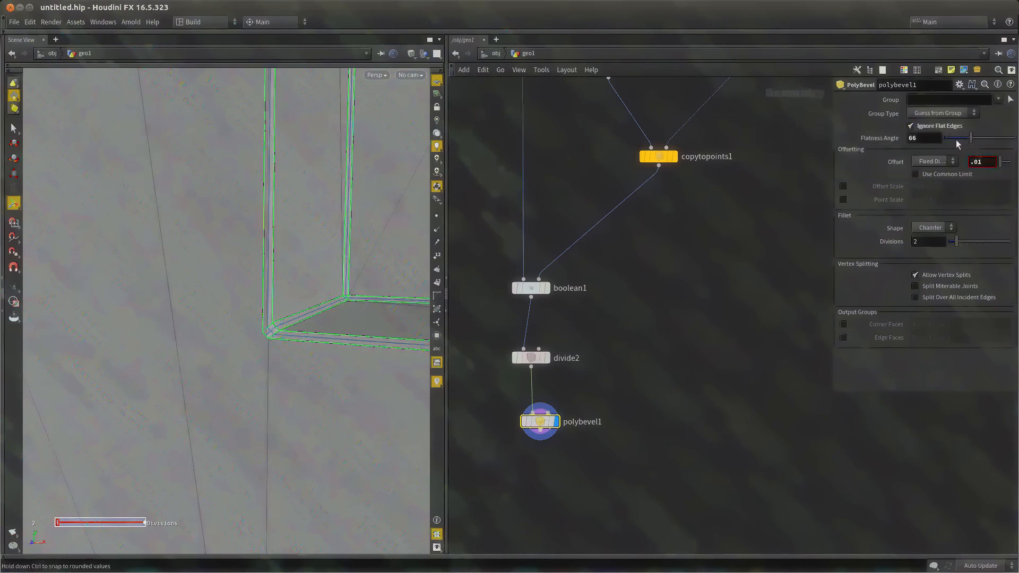
pyautogui.keyDown('alt'); pyautogui.moveTo(329, 233); pyautogui.dragTo(184, 242, button='right'); pyautogui.keyUp('alt')
pyautogui.keyDown('alt'); pyautogui.moveTo(185, 241); pyautogui.dragTo(305, 362); pyautogui.keyUp('alt')
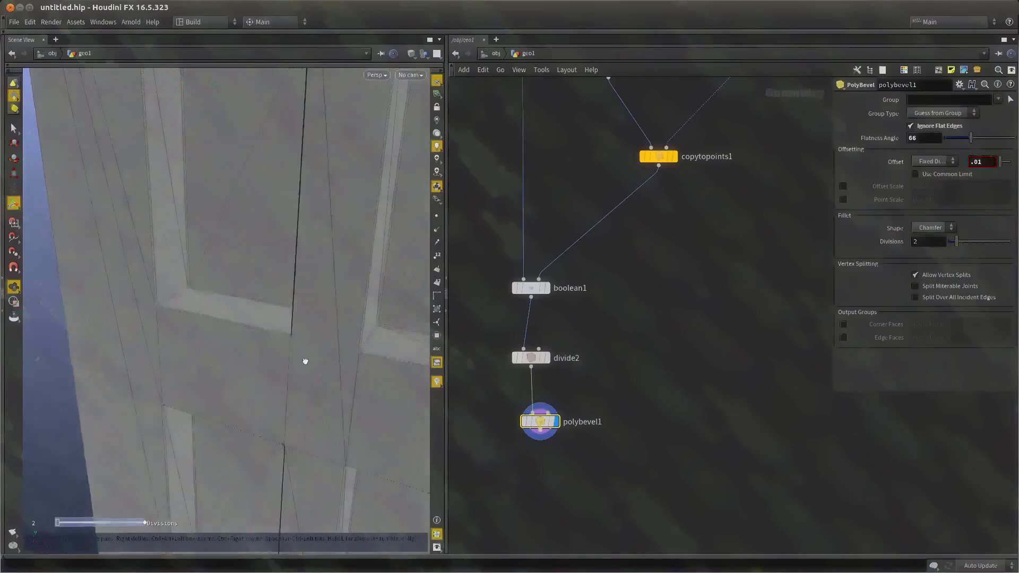
# Set polybevel1's fillet shape to Round with 4 divisions
pyautogui.keyDown('alt'); pyautogui.moveTo(305, 361); pyautogui.dragTo(298, 489, button='right'); pyautogui.keyUp('alt')
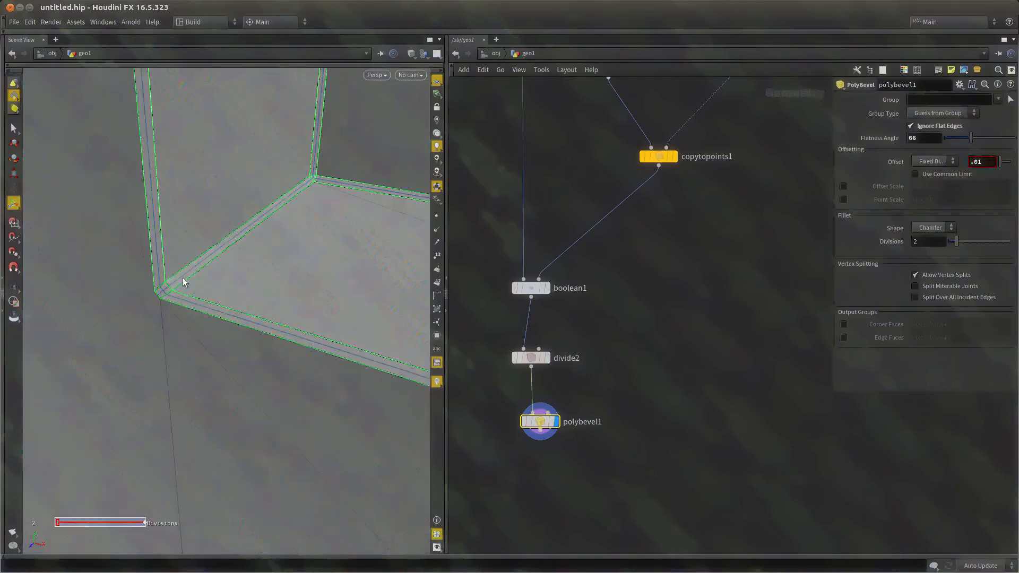
pyautogui.click(933, 227)
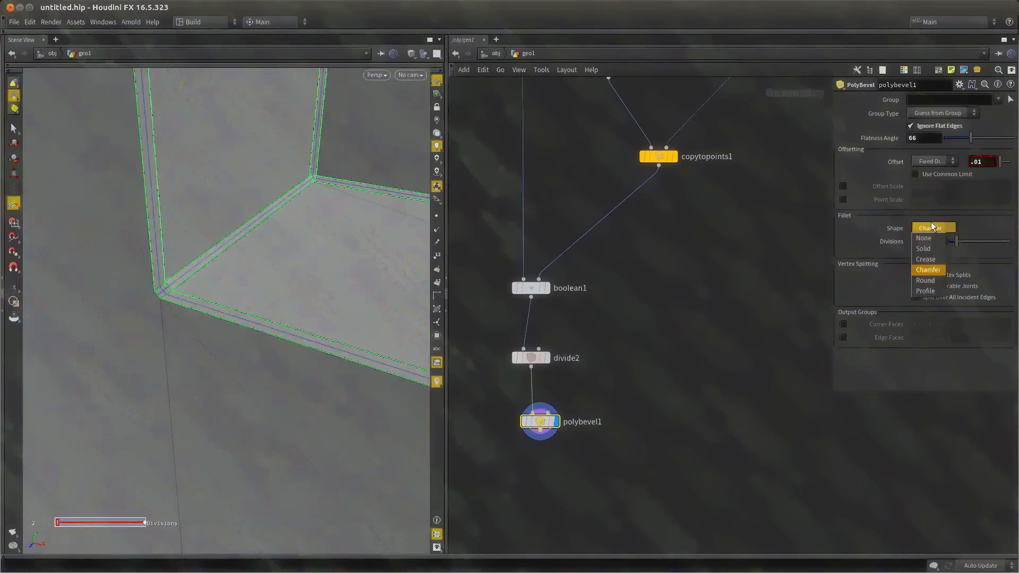
pyautogui.click(934, 279)
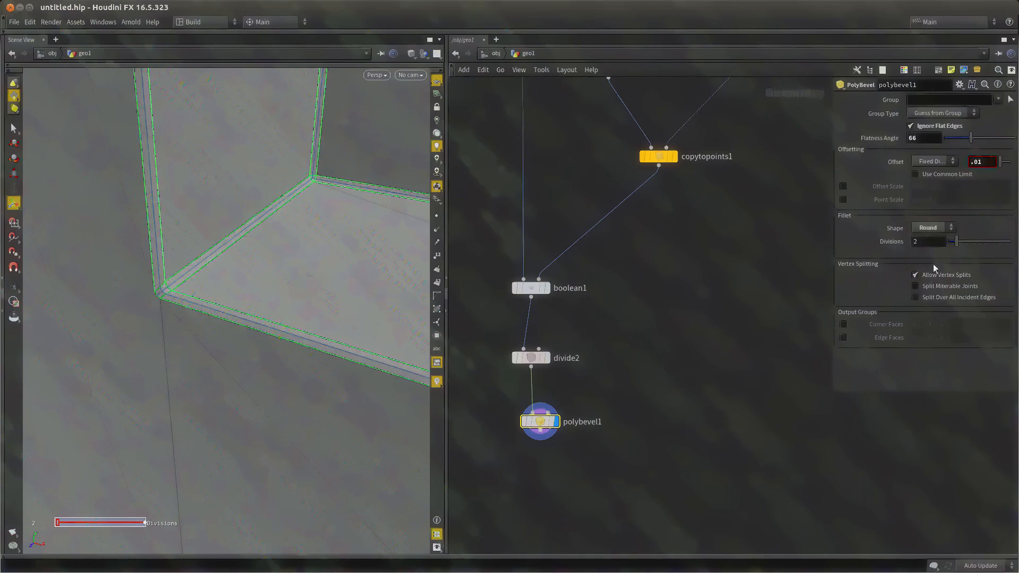
pyautogui.write('3')
pyautogui.moveTo(928, 243); pyautogui.dragTo(785, 264)
pyautogui.press('Return')
pyautogui.write('4')
pyautogui.press('Return')
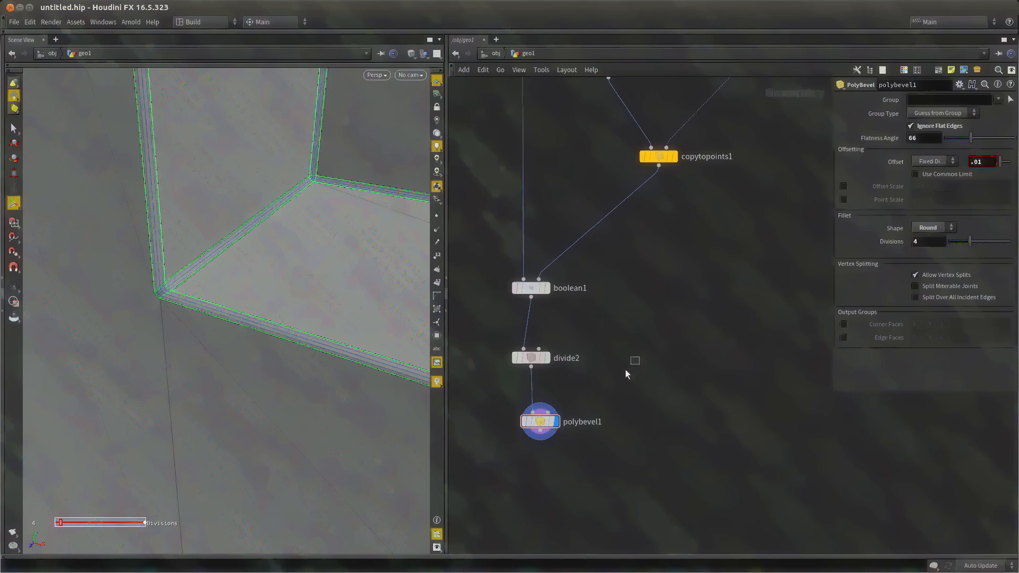
# Switch the viewport shading of the bevelled recesses to Flat Shaded
pyautogui.moveTo(625, 369); pyautogui.dragTo(541, 441)
pyautogui.moveTo(610, 457); pyautogui.dragTo(613, 435, button='middle')
pyautogui.click(542, 400)
pyautogui.keyDown('alt'); pyautogui.moveTo(282, 342); pyautogui.dragTo(346, 301, button='right'); pyautogui.keyUp('alt')
pyautogui.keyDown('alt'); pyautogui.moveTo(345, 301); pyautogui.dragTo(277, 336); pyautogui.keyUp('alt')
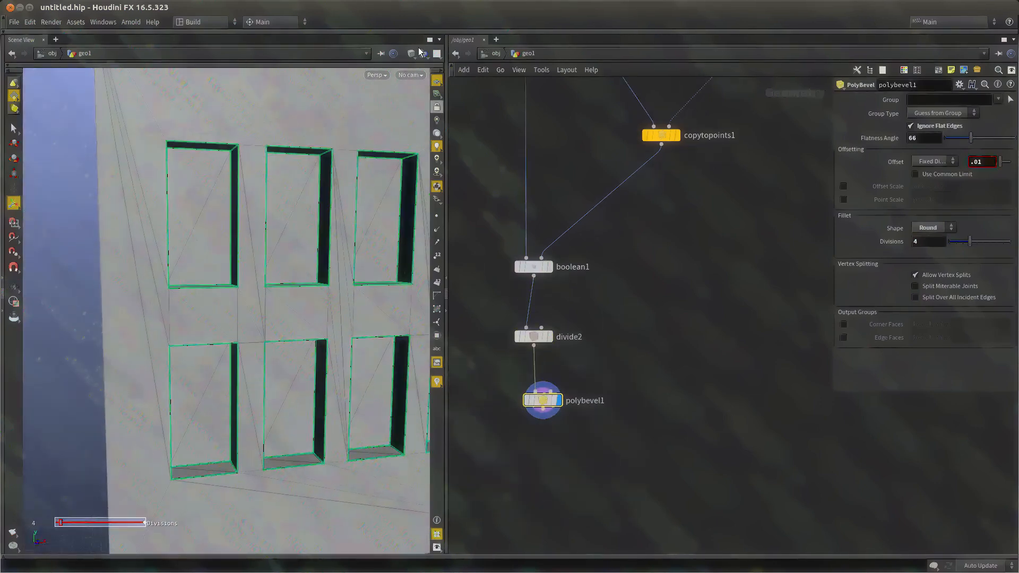
pyautogui.click(412, 53)
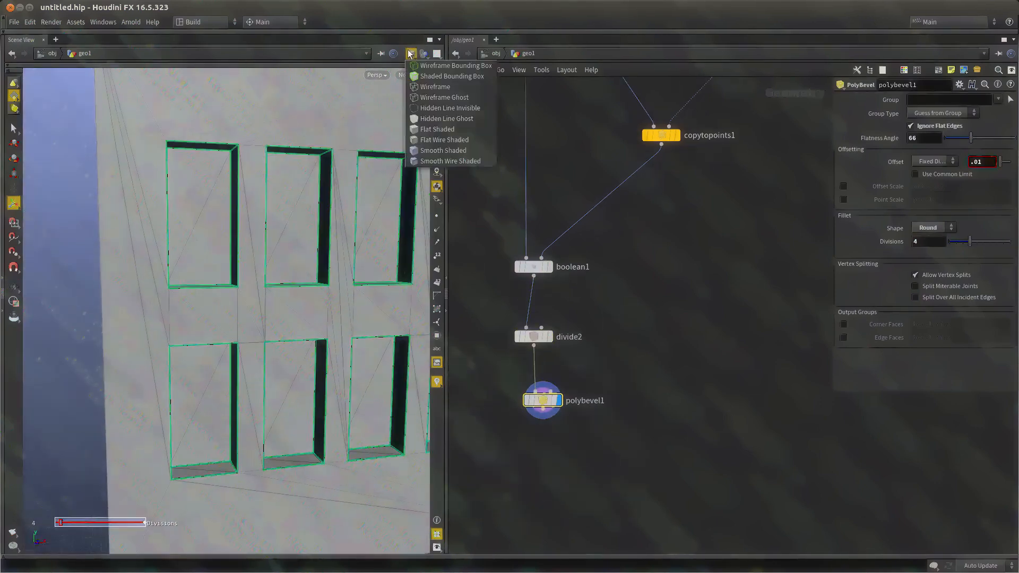
pyautogui.click(444, 129)
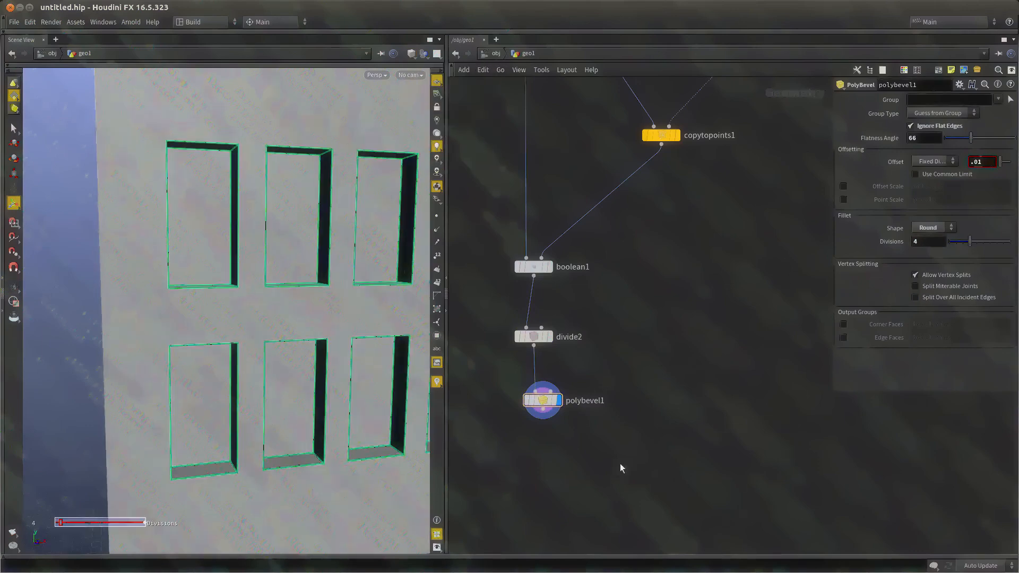
# Add a Null node below polybevel1, fed by its output, and display it
pyautogui.press('Tab')
pyautogui.write('nul')
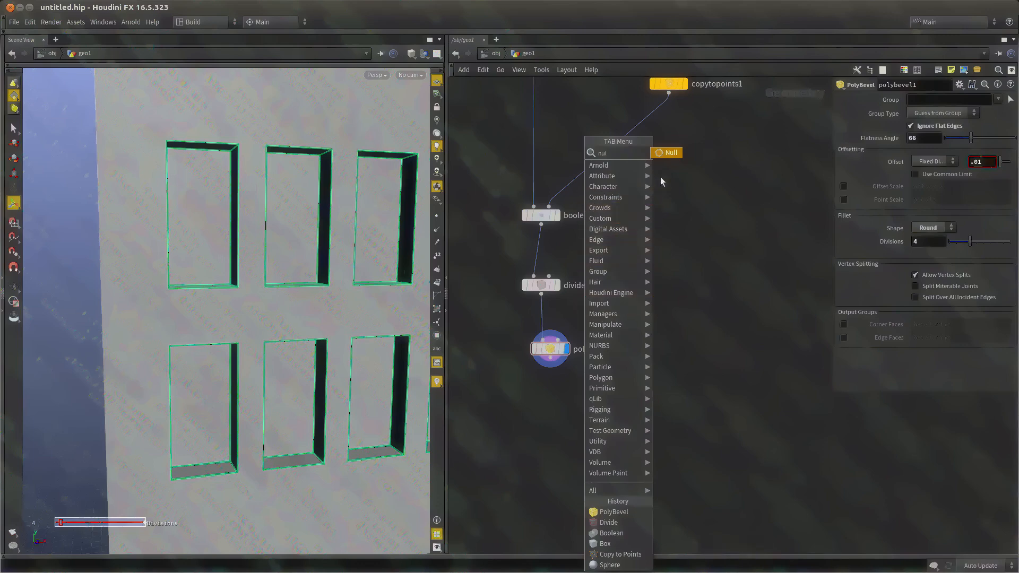
pyautogui.click(660, 153)
pyautogui.click(556, 405)
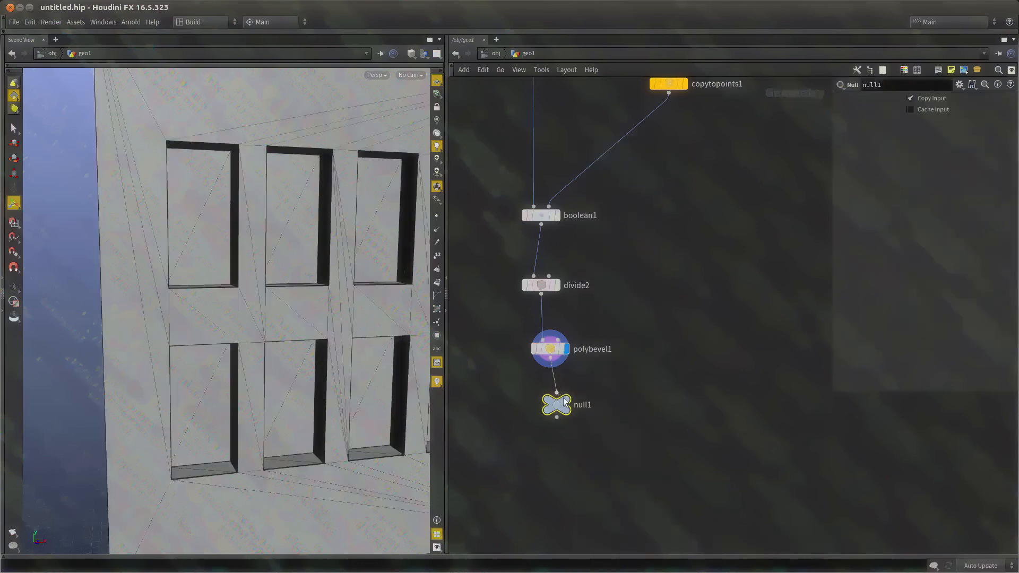
pyautogui.moveTo(352, 399); pyautogui.dragTo(245, 383)
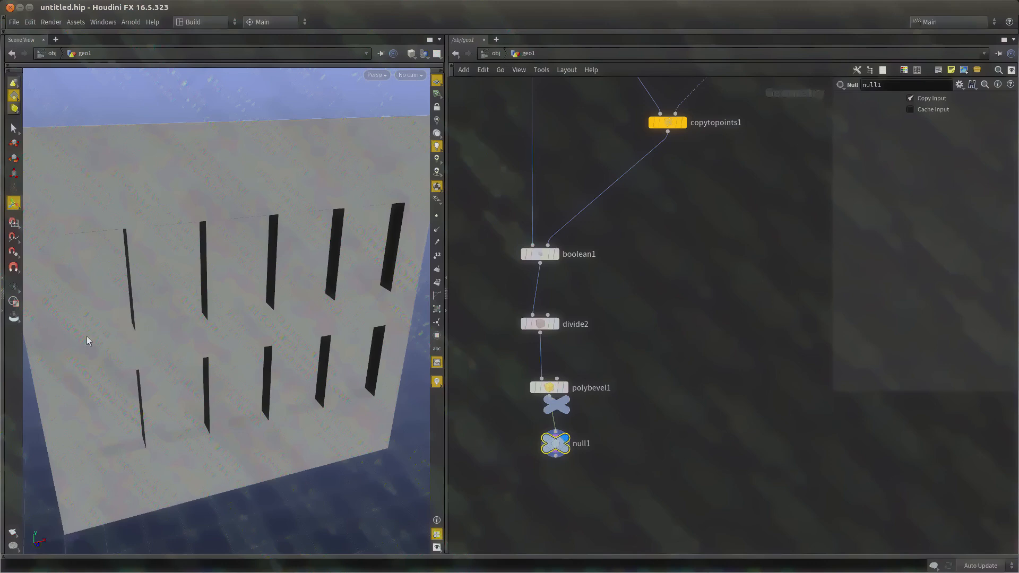
# Display box1 and copytopoints1 in turn, and examine the front faces of the copied boxes
pyautogui.scroll(5, 662, 305)
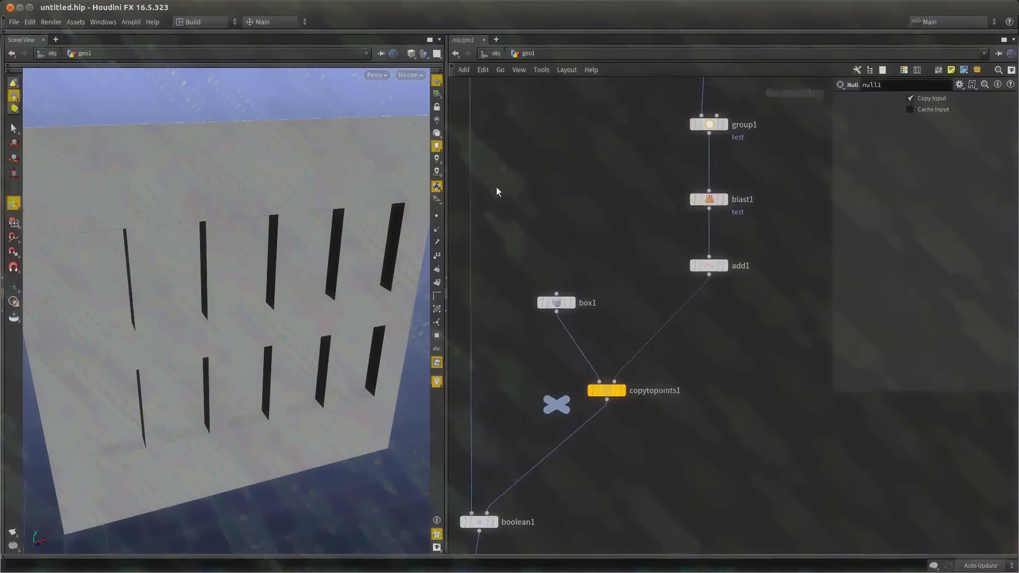
pyautogui.keyDown('alt'); pyautogui.moveTo(225, 396); pyautogui.dragTo(303, 371); pyautogui.keyUp('alt')
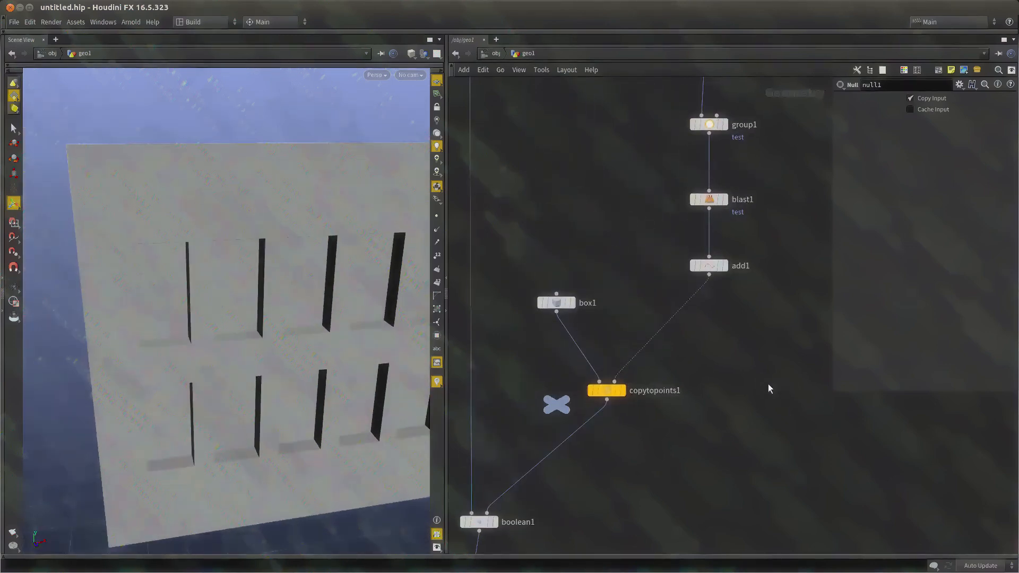
pyautogui.scroll(2, 569, 298)
pyautogui.press('r')
pyautogui.scroll(1, 610, 228)
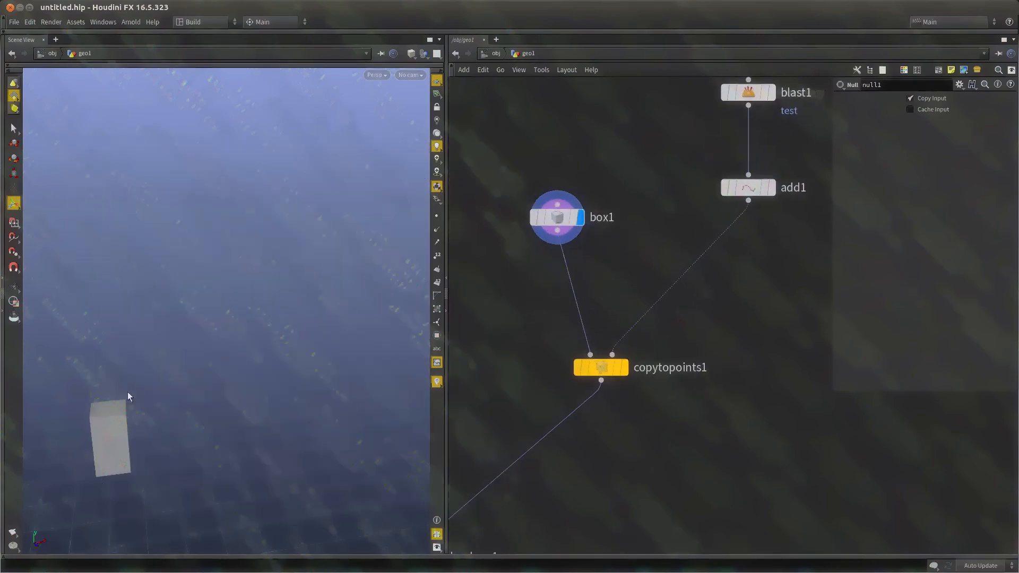
pyautogui.keyDown('alt'); pyautogui.moveTo(128, 396); pyautogui.dragTo(169, 391); pyautogui.keyUp('alt')
pyautogui.press('r')
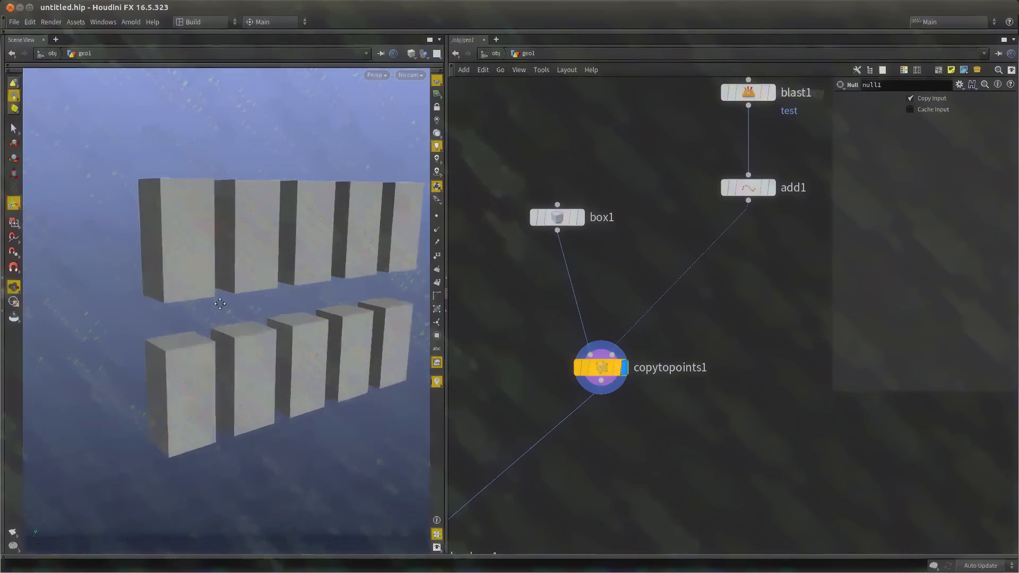
pyautogui.keyDown('alt'); pyautogui.moveTo(220, 303); pyautogui.dragTo(229, 320); pyautogui.keyUp('alt')
pyautogui.scroll(-3, 627, 345)
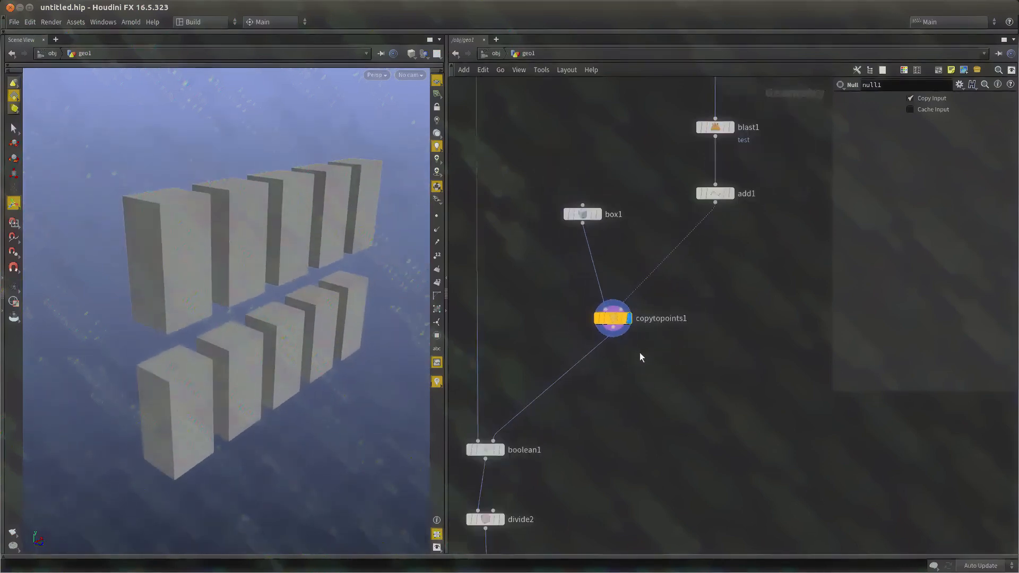
pyautogui.scroll(2, 641, 358)
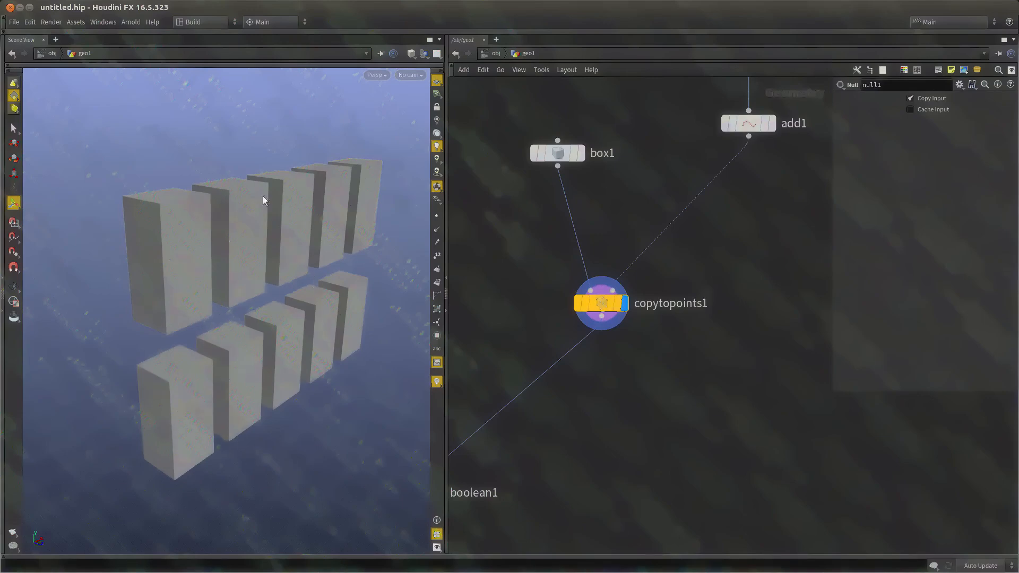
pyautogui.scroll(-2, 783, 364)
pyautogui.moveTo(782, 364); pyautogui.dragTo(736, 414, button='middle')
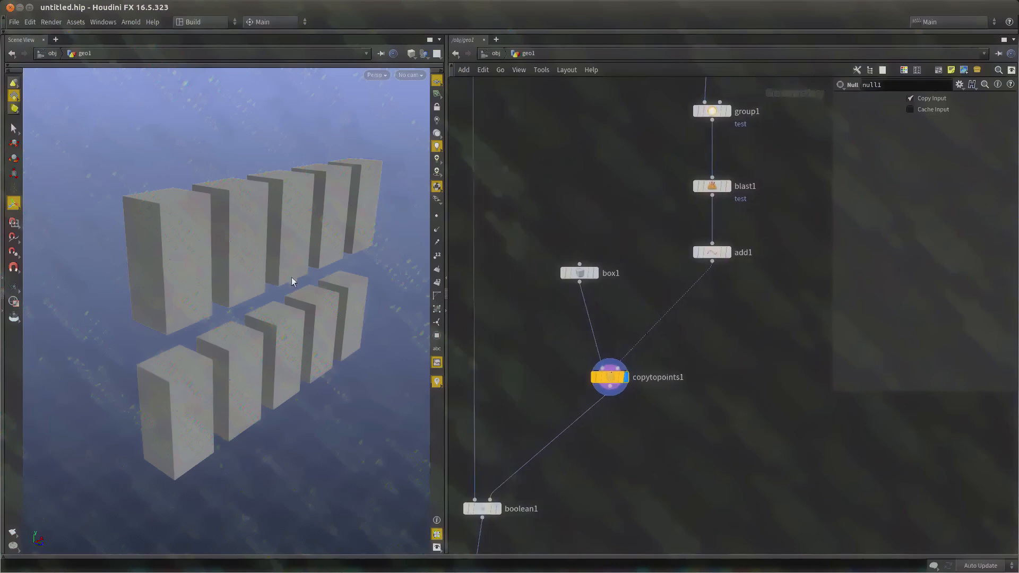
pyautogui.moveTo(173, 425); pyautogui.dragTo(219, 377)
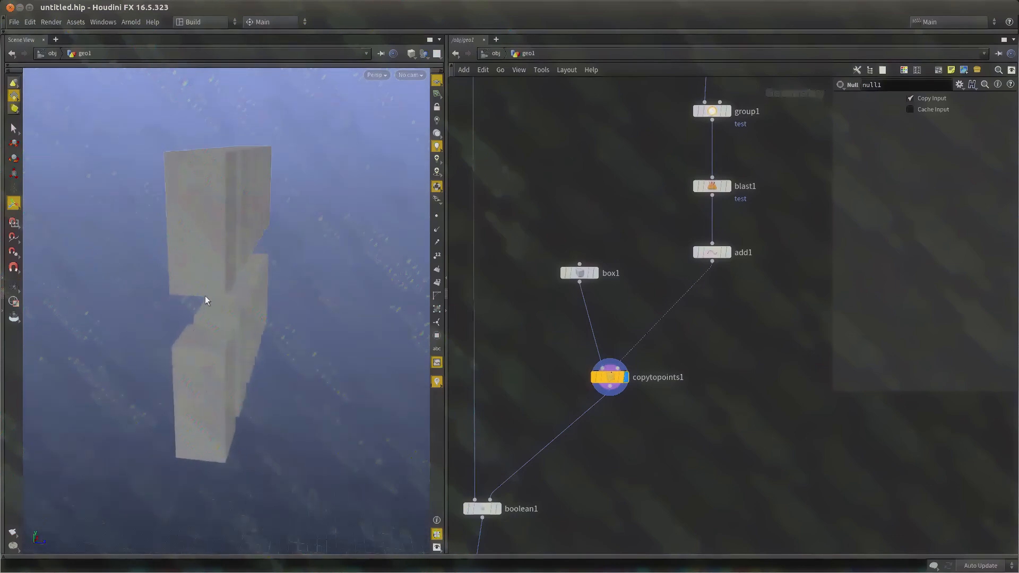
# Copy the delete1 node and paste the duplicate below copytopoints1
pyautogui.scroll(-4, 565, 364)
pyautogui.scroll(3, 602, 274)
pyautogui.click(534, 295)
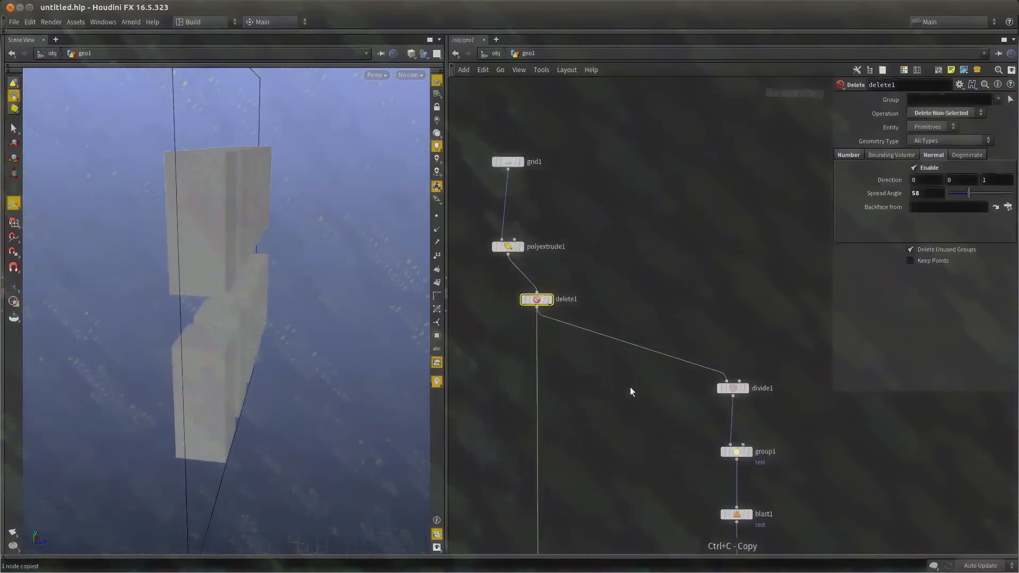
pyautogui.hotkey('ctrl', 'c')
pyautogui.scroll(-2, 562, 184)
pyautogui.hotkey('ctrl', 'v')
pyautogui.scroll(3, 603, 393)
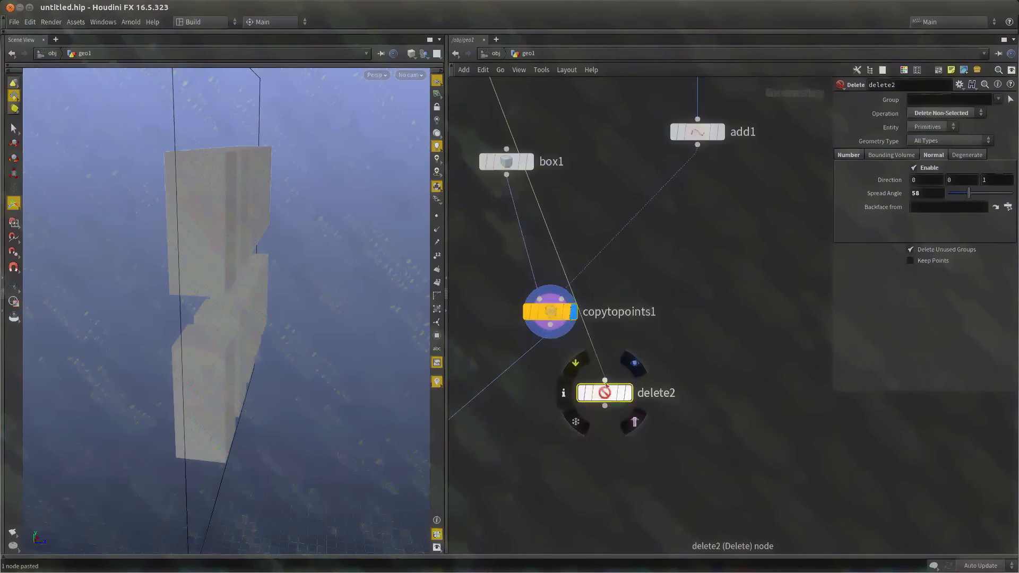
# Feed delete2 from copytopoints1's output instead, and display it to isolate the boxes' front faces
pyautogui.click(605, 380)
pyautogui.click(553, 339)
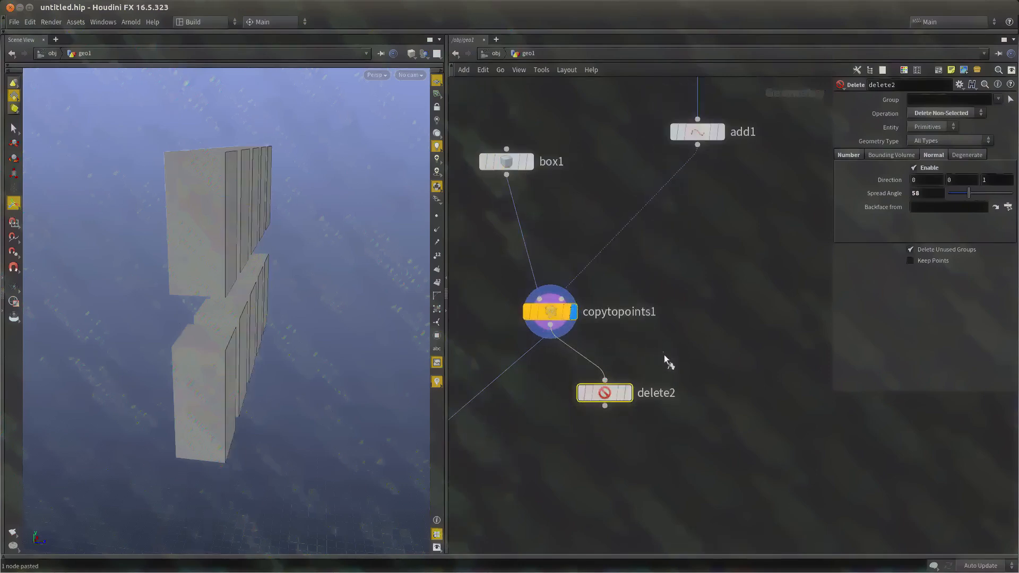
pyautogui.click(629, 393)
pyautogui.keyDown('alt'); pyautogui.moveTo(249, 319); pyautogui.dragTo(212, 325); pyautogui.keyUp('alt')
pyautogui.scroll(-2, 610, 372)
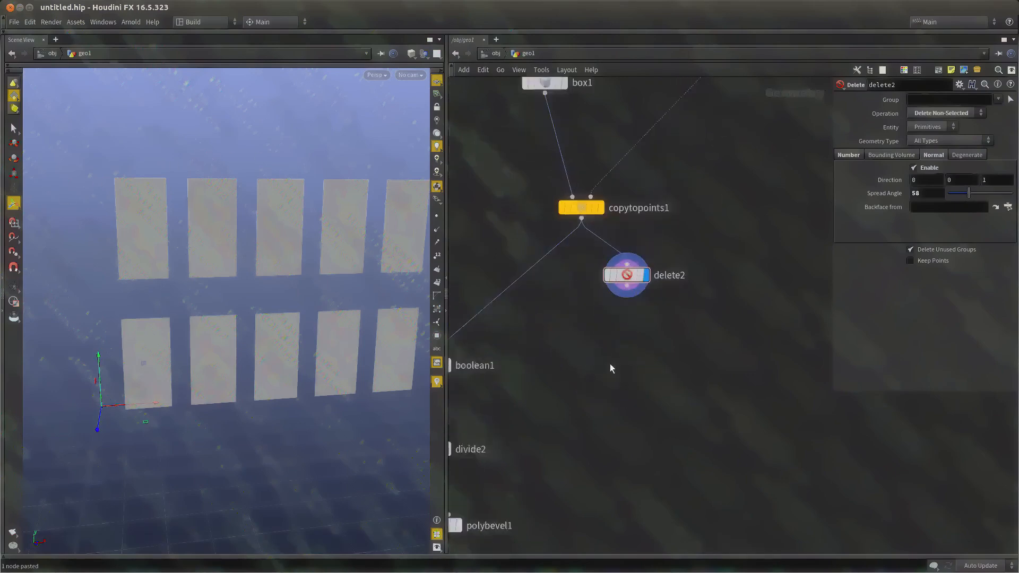
pyautogui.scroll(2, 610, 367)
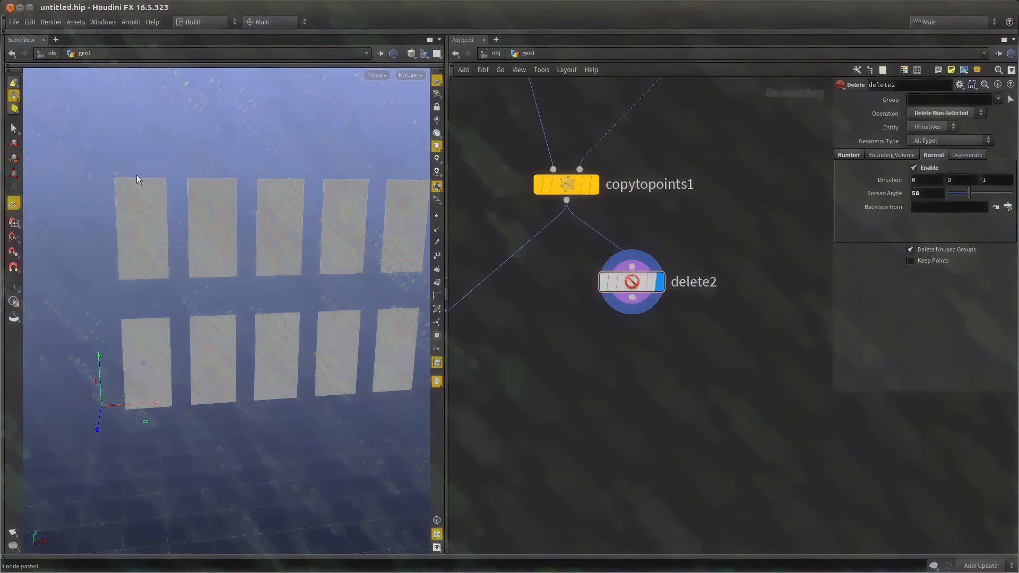
# Add a PolyExtrude node below delete2, fed by delete2's output, and display it
pyautogui.moveTo(607, 358); pyautogui.dragTo(584, 330, button='middle')
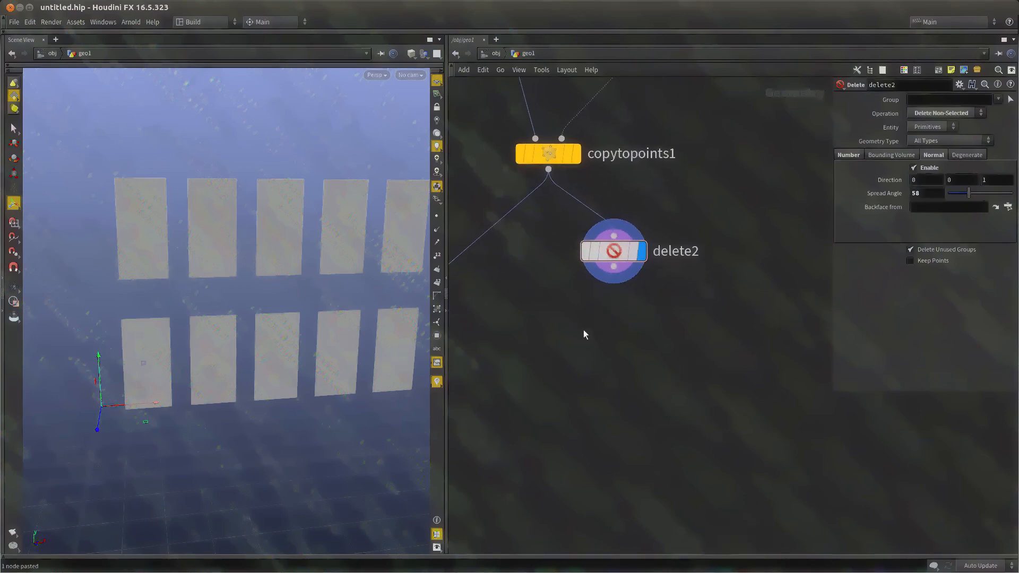
pyautogui.press('Tab')
pyautogui.write('polyext')
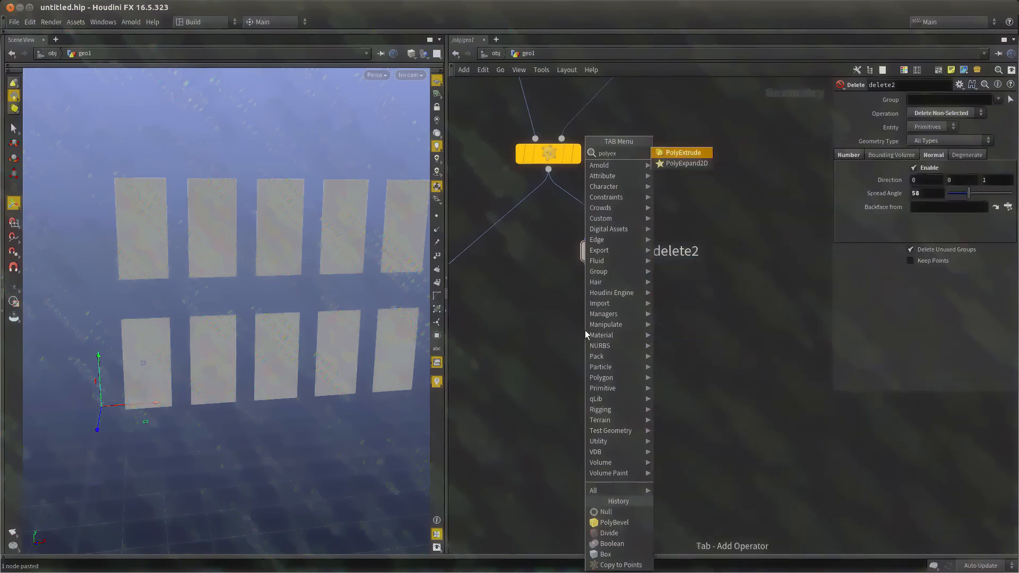
pyautogui.press('Return')
pyautogui.click(585, 330)
pyautogui.click(615, 268)
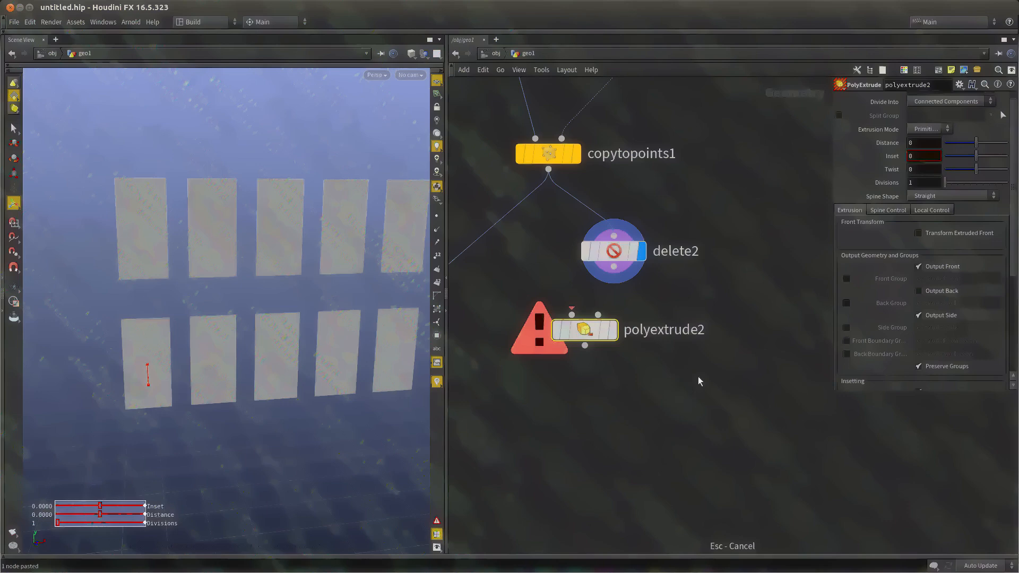
pyautogui.click(572, 315)
pyautogui.moveTo(584, 339); pyautogui.dragTo(582, 372, button='middle')
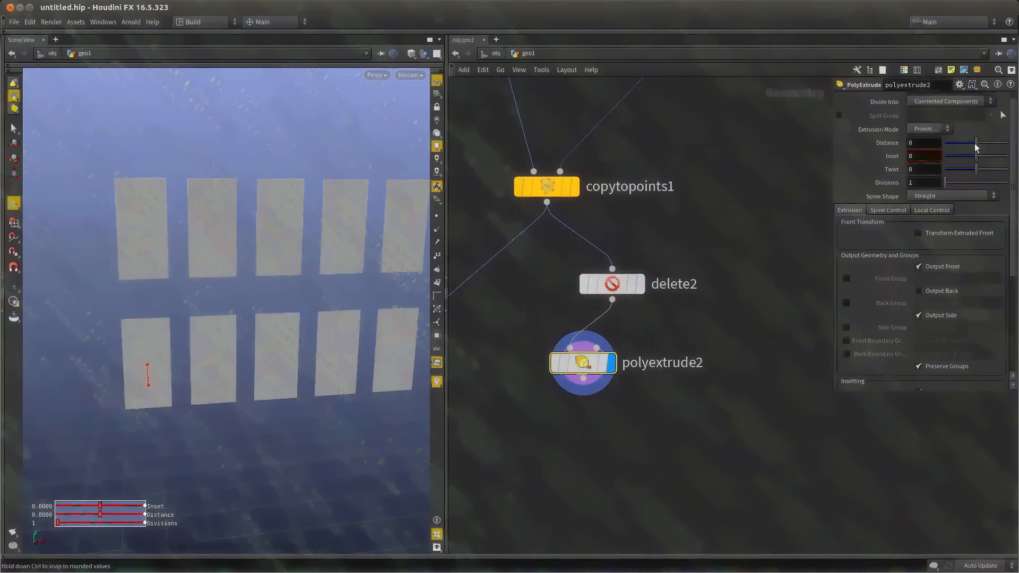
# Try a distance of 0.24 on polyextrude2, undo it, and set the inset to -0.07
pyautogui.moveTo(977, 143); pyautogui.dragTo(983, 144)
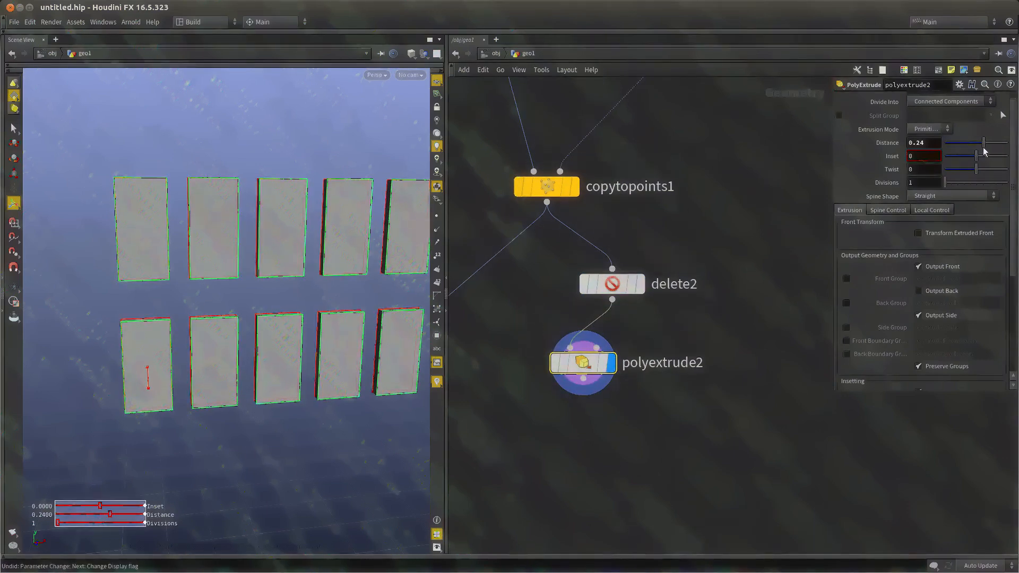
pyautogui.hotkey('ctrl', 'z')
pyautogui.moveTo(978, 162); pyautogui.dragTo(976, 162)
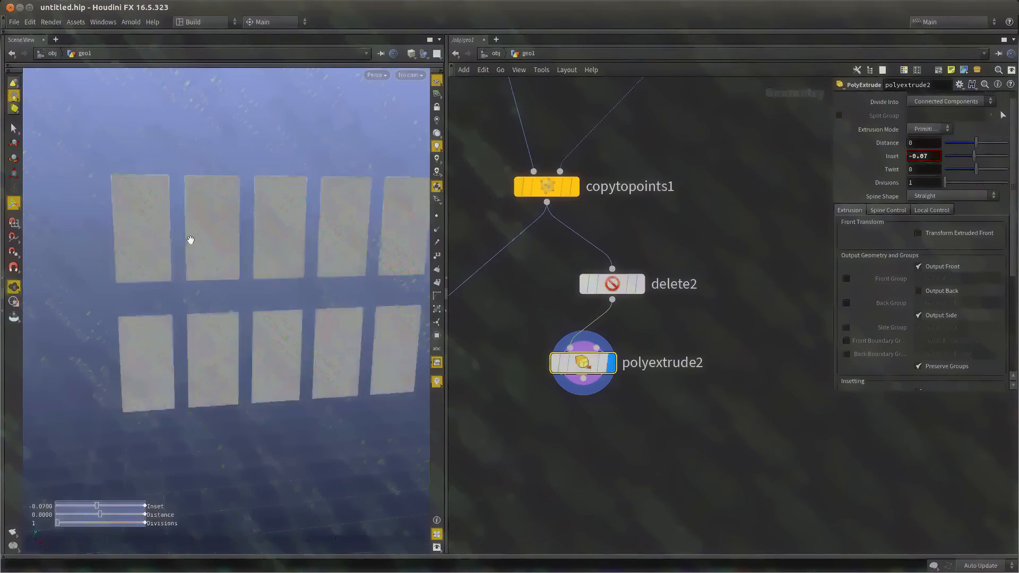
# Turn off Output Front on polyextrude2 to keep only the frames around the window panels
pyautogui.keyDown('alt'); pyautogui.moveTo(191, 241); pyautogui.dragTo(220, 287); pyautogui.keyUp('alt')
pyautogui.keyDown('alt'); pyautogui.moveTo(220, 286); pyautogui.dragTo(331, 242, button='right'); pyautogui.keyUp('alt')
pyautogui.keyDown('alt'); pyautogui.moveTo(252, 239); pyautogui.dragTo(271, 269, button='middle'); pyautogui.keyUp('alt')
pyautogui.keyDown('alt'); pyautogui.moveTo(271, 269); pyautogui.dragTo(219, 256); pyautogui.keyUp('alt')
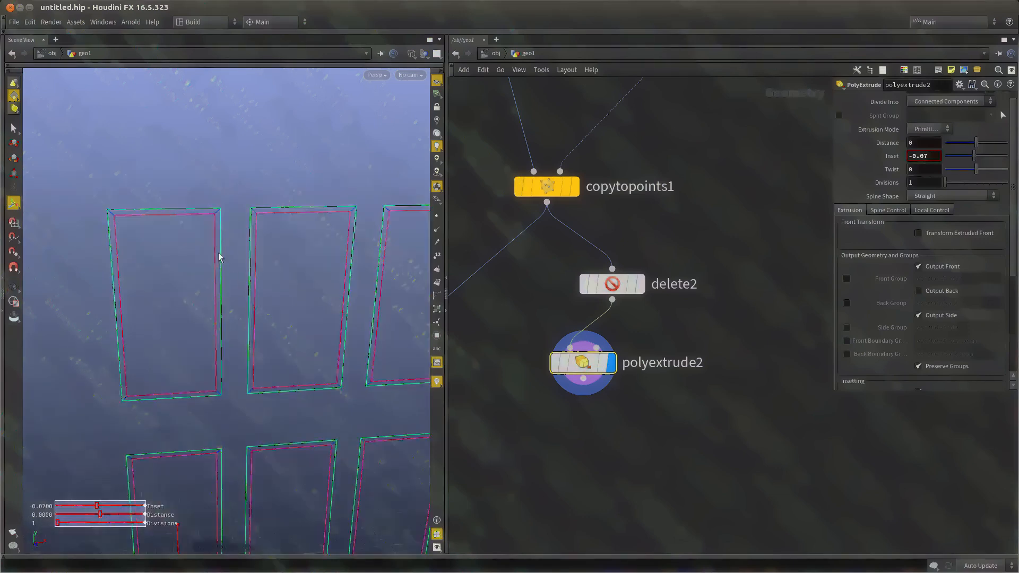
pyautogui.keyDown('alt'); pyautogui.moveTo(218, 256); pyautogui.dragTo(264, 292, button='middle'); pyautogui.keyUp('alt')
pyautogui.keyDown('alt'); pyautogui.moveTo(264, 292); pyautogui.dragTo(241, 266, button='right'); pyautogui.keyUp('alt')
pyautogui.keyDown('alt'); pyautogui.moveTo(241, 266); pyautogui.dragTo(254, 258); pyautogui.keyUp('alt')
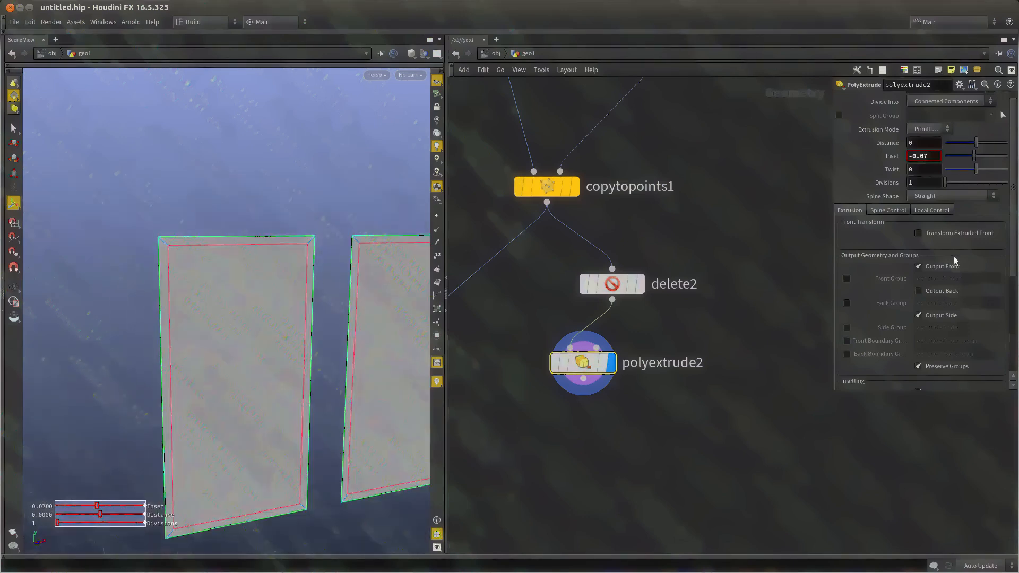
pyautogui.scroll(-5, 955, 263)
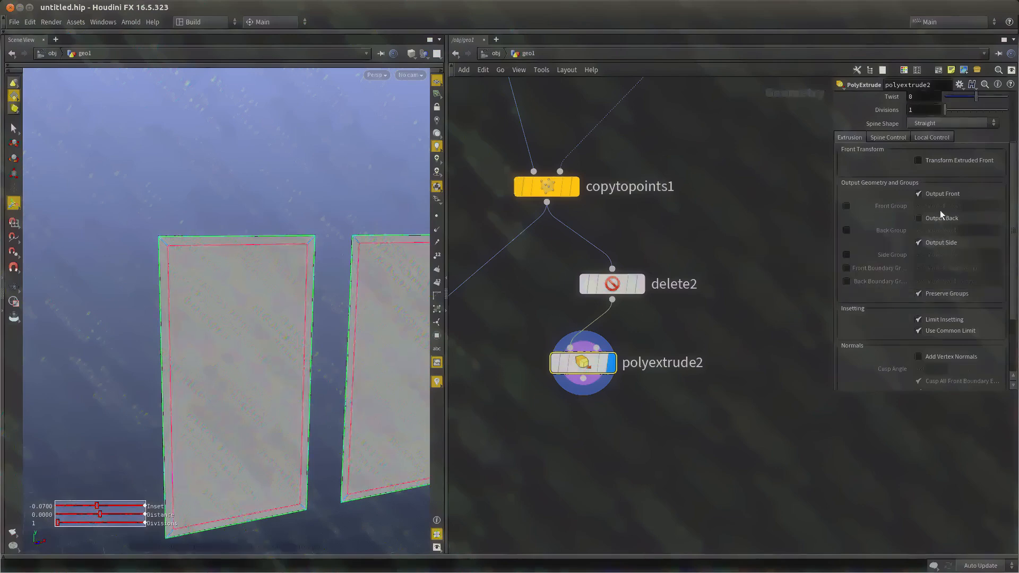
pyautogui.click(938, 194)
pyautogui.moveTo(716, 393); pyautogui.dragTo(716, 361, button='middle')
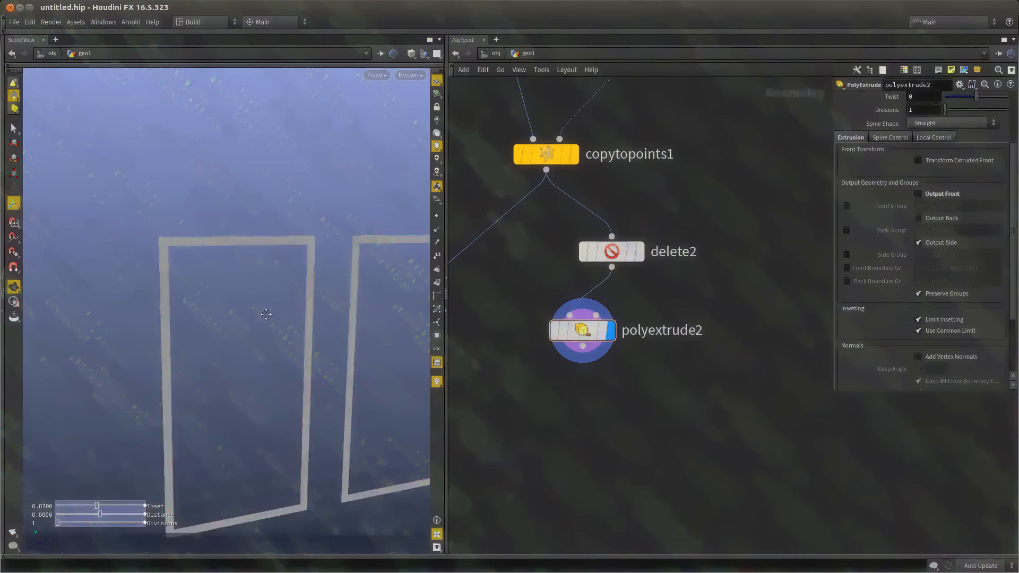
# Widen the window frames by setting polyextrude2's inset to -0.12
pyautogui.keyDown('alt'); pyautogui.moveTo(287, 313); pyautogui.dragTo(239, 264); pyautogui.keyUp('alt')
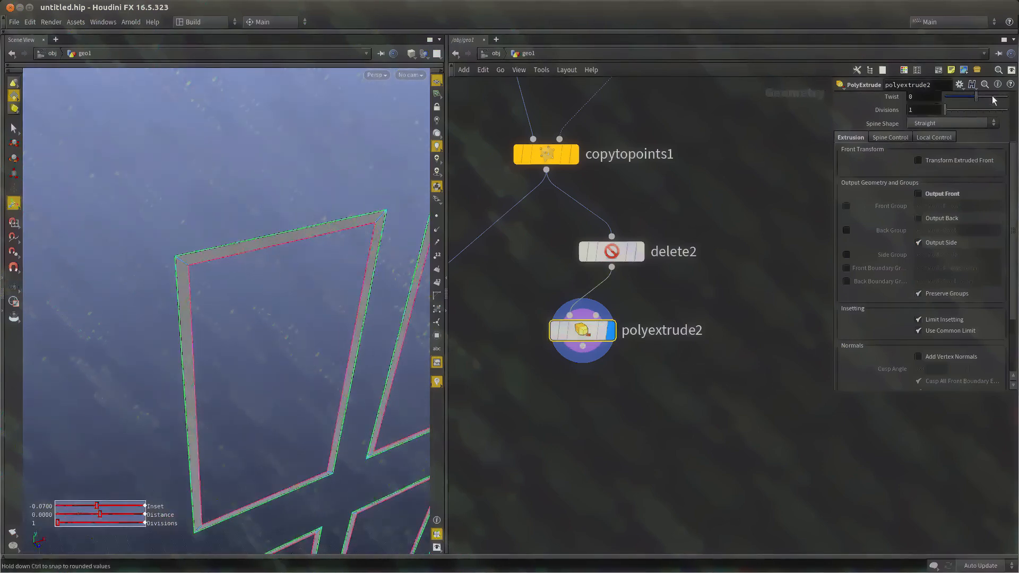
pyautogui.scroll(3, 987, 107)
pyautogui.moveTo(975, 156); pyautogui.dragTo(974, 162)
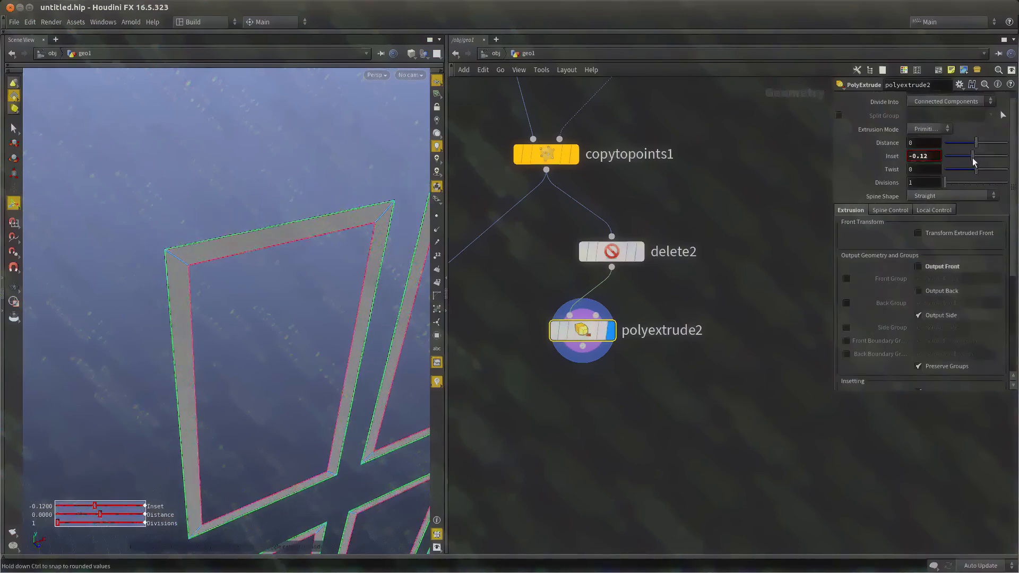
# Add another PolyExtrude node below polyextrude2 and wire polyextrude2's output into its first input
pyautogui.moveTo(709, 385); pyautogui.dragTo(685, 288, button='middle')
pyautogui.press('Tab')
pyautogui.write('extr')
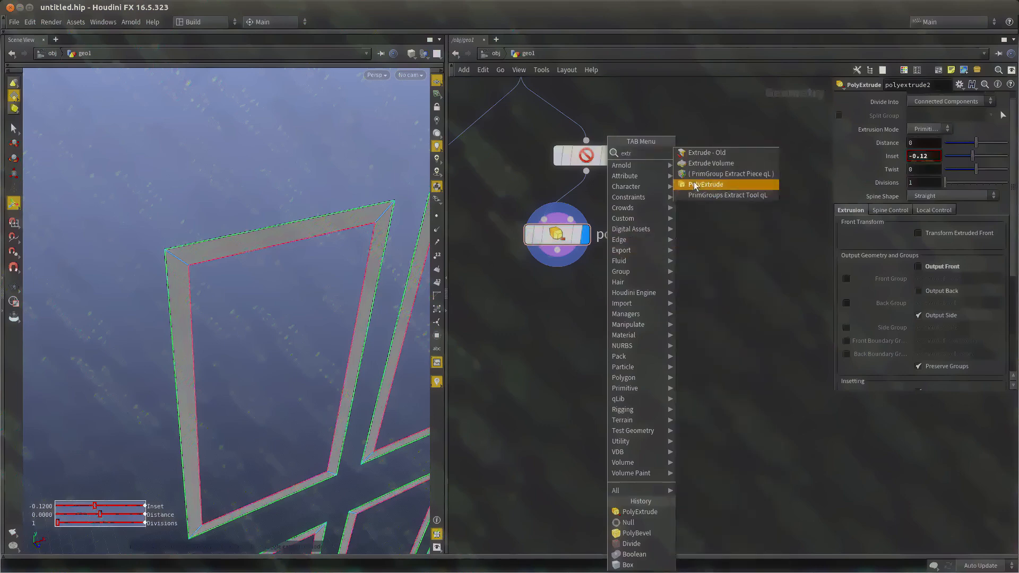
pyautogui.click(694, 184)
pyautogui.click(587, 343)
pyautogui.click(557, 250)
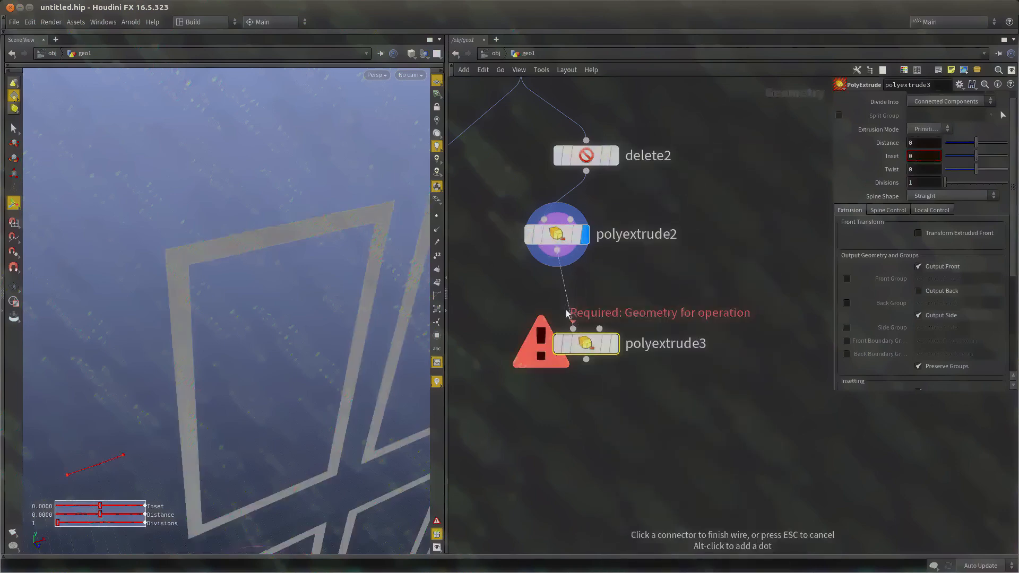
pyautogui.click(574, 328)
# Display polyextrude3 and give the window frames depth with a distance of -0.1
pyautogui.press('r')
pyautogui.moveTo(688, 293); pyautogui.dragTo(527, 415)
pyautogui.moveTo(979, 149); pyautogui.dragTo(974, 147)
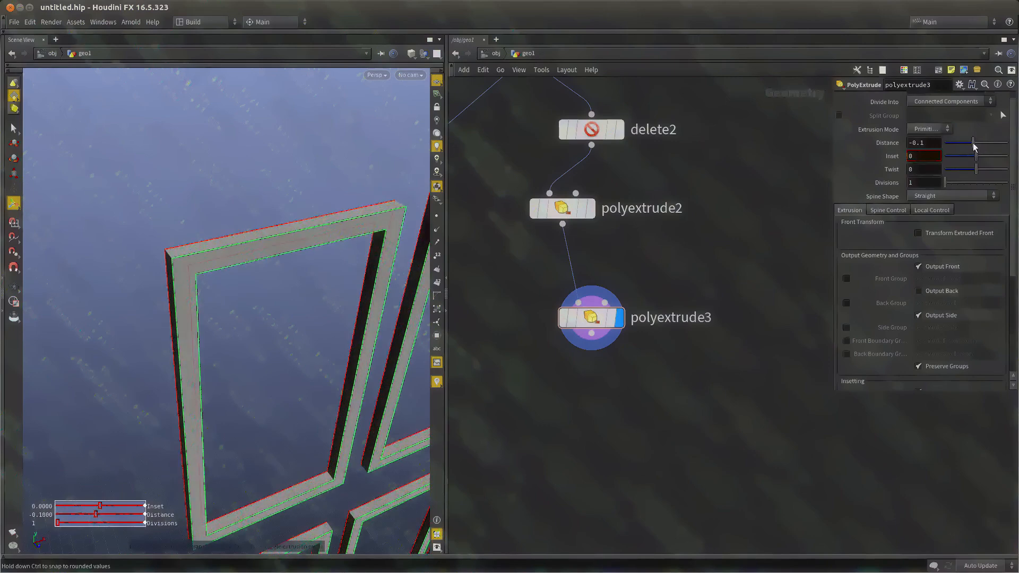
pyautogui.moveTo(311, 273); pyautogui.dragTo(298, 238)
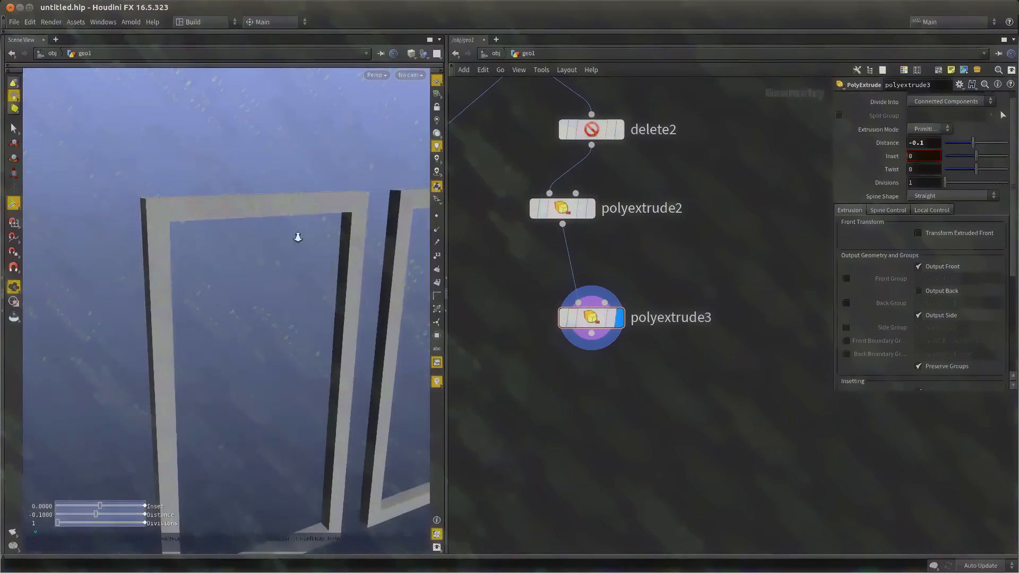
pyautogui.press('Tab')
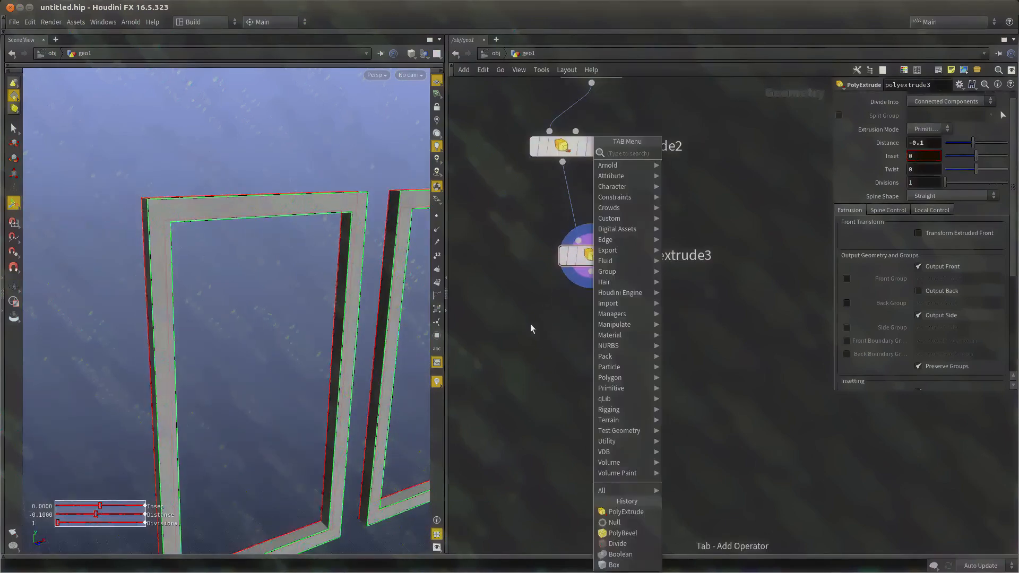
pyautogui.write('ex')
pyautogui.press('Escape')
# Switch the viewport to wireframe and try a slight negative inset on polyextrude3, undoing the inset change
pyautogui.moveTo(594, 324); pyautogui.dragTo(586, 346, button='middle')
pyautogui.click(585, 277)
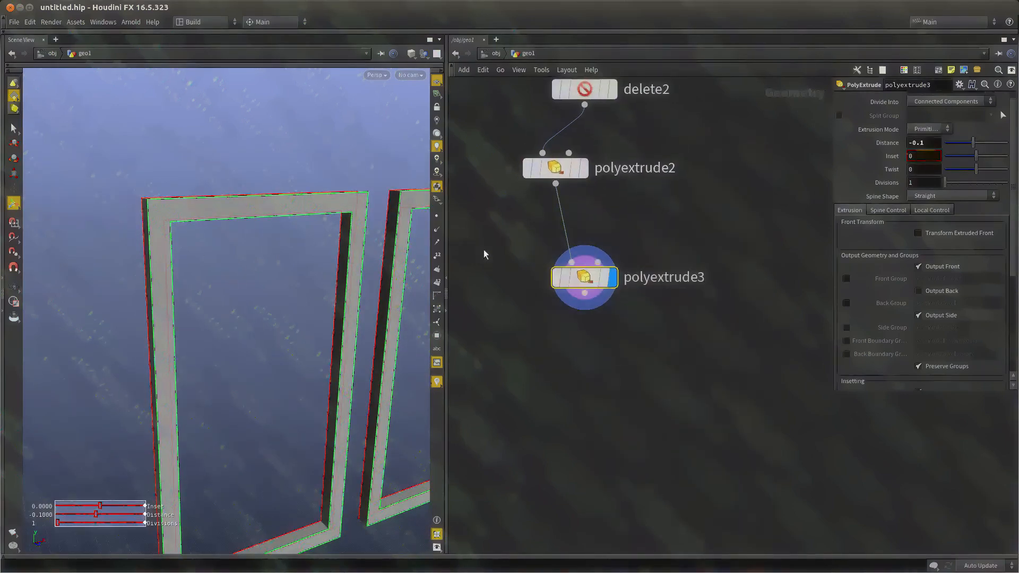
pyautogui.moveTo(585, 277); pyautogui.dragTo(572, 291)
pyautogui.moveTo(239, 292)
pyautogui.mouseDown()
pyautogui.moveTo(275, 250)
pyautogui.moveTo(256, 298)
pyautogui.moveTo(228, 289)
pyautogui.moveTo(248, 279)
pyautogui.moveTo(303, 303)
pyautogui.moveTo(269, 287)
pyautogui.moveTo(267, 238)
pyautogui.mouseUp()
pyautogui.press('w')
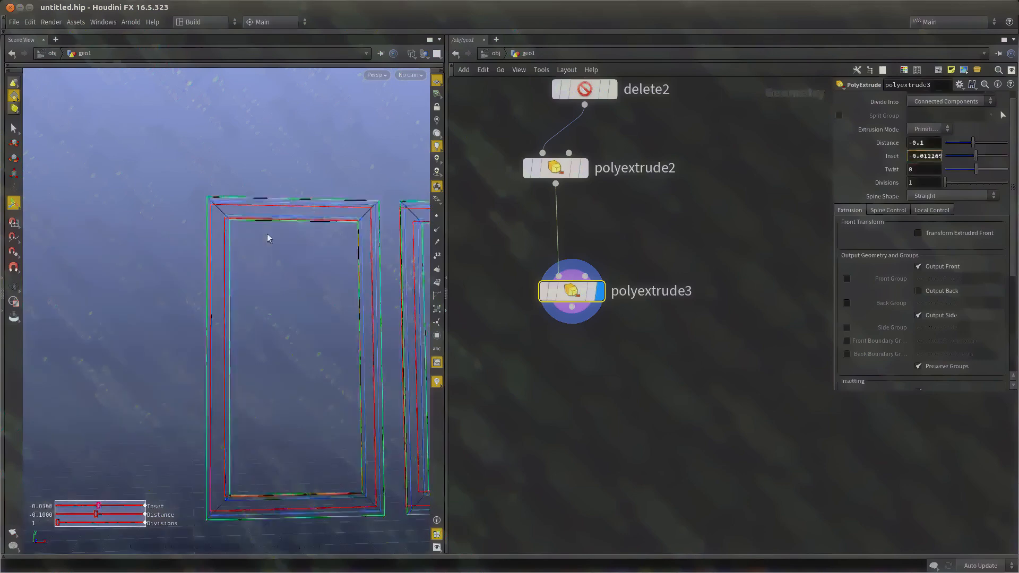
pyautogui.hotkey('ctrl', 'z')
pyautogui.press('Escape')
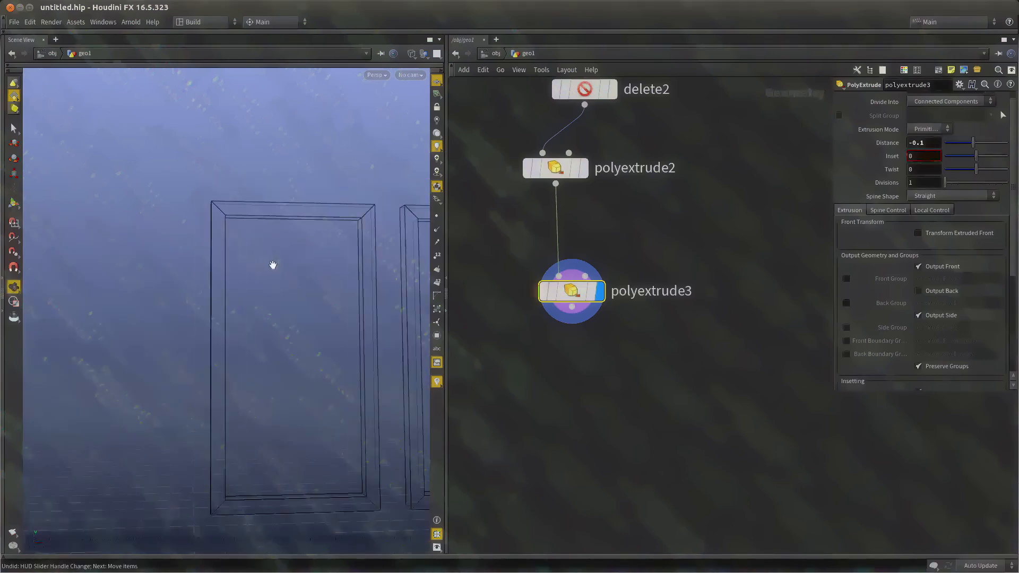
# Enable the front and side output groups on polyextrude3, keeping the names extrudeFront and extrudeSide
pyautogui.moveTo(261, 255)
pyautogui.mouseDown()
pyautogui.moveTo(246, 278)
pyautogui.moveTo(287, 292)
pyautogui.moveTo(280, 298)
pyautogui.moveTo(270, 244)
pyautogui.mouseUp()
pyautogui.moveTo(545, 342); pyautogui.dragTo(540, 310, button='middle')
pyautogui.moveTo(703, 351); pyautogui.dragTo(695, 357, button='middle')
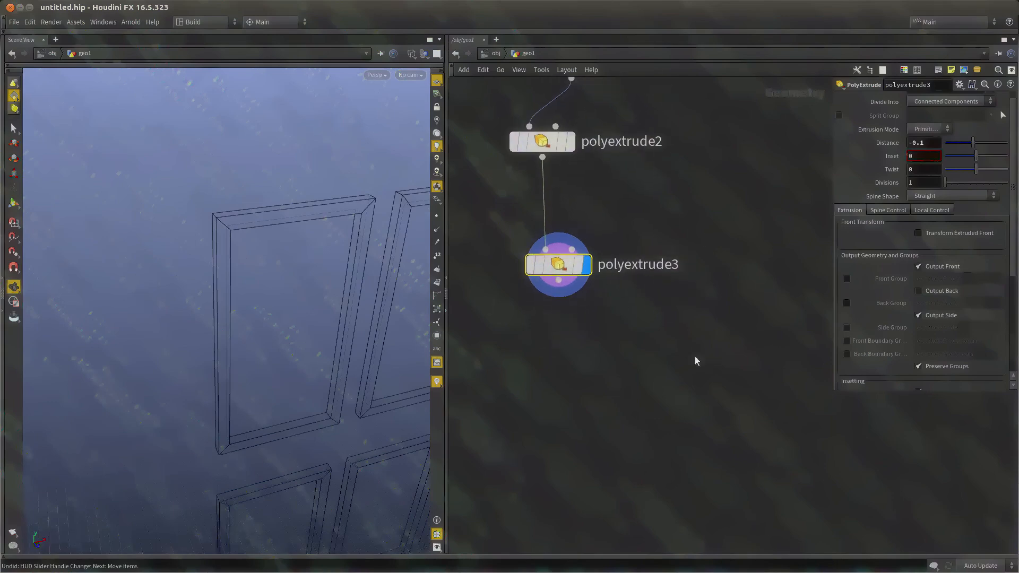
pyautogui.scroll(-1, 940, 271)
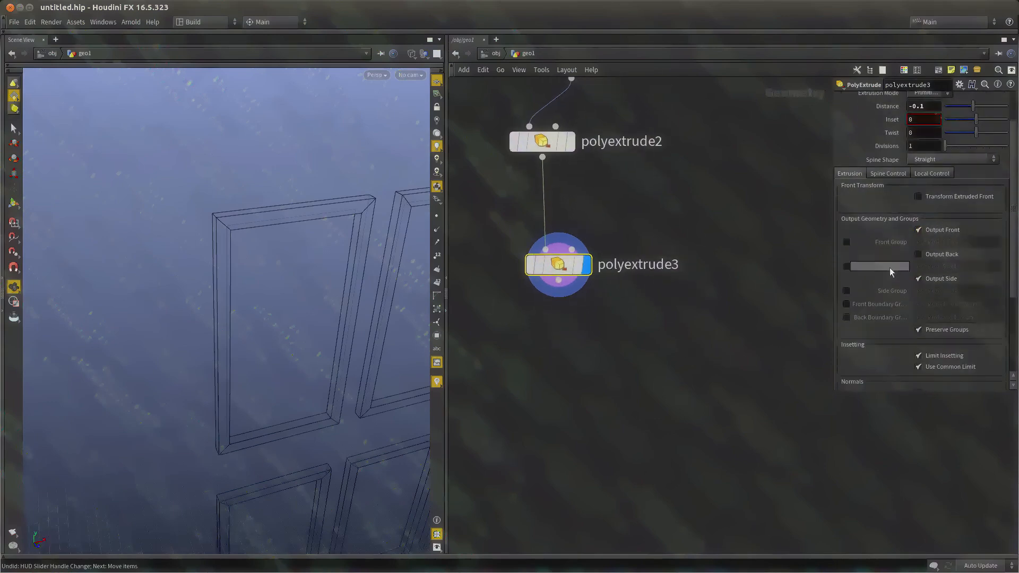
pyautogui.click(847, 242)
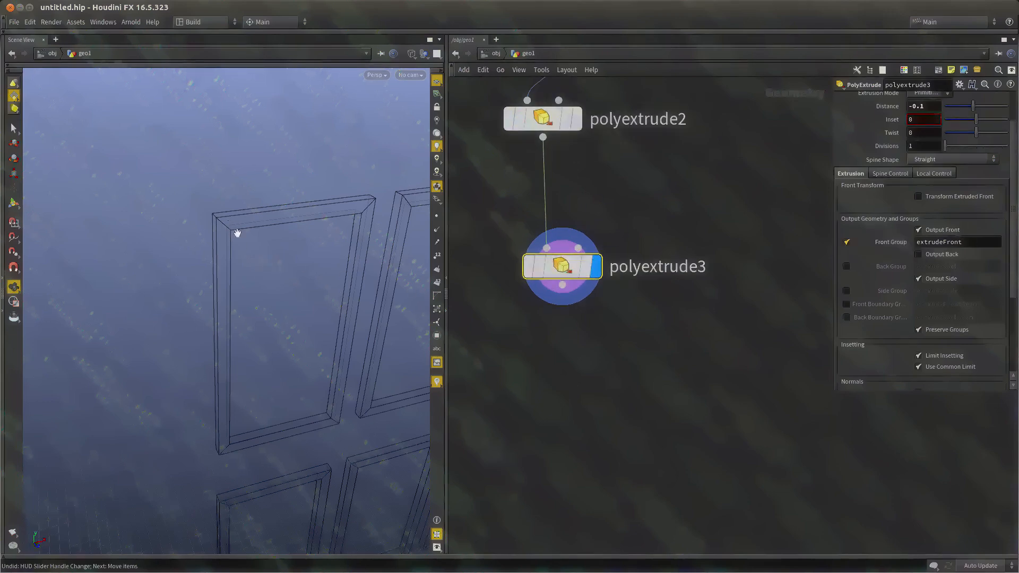
pyautogui.middleClick(569, 264)
pyautogui.click(847, 291)
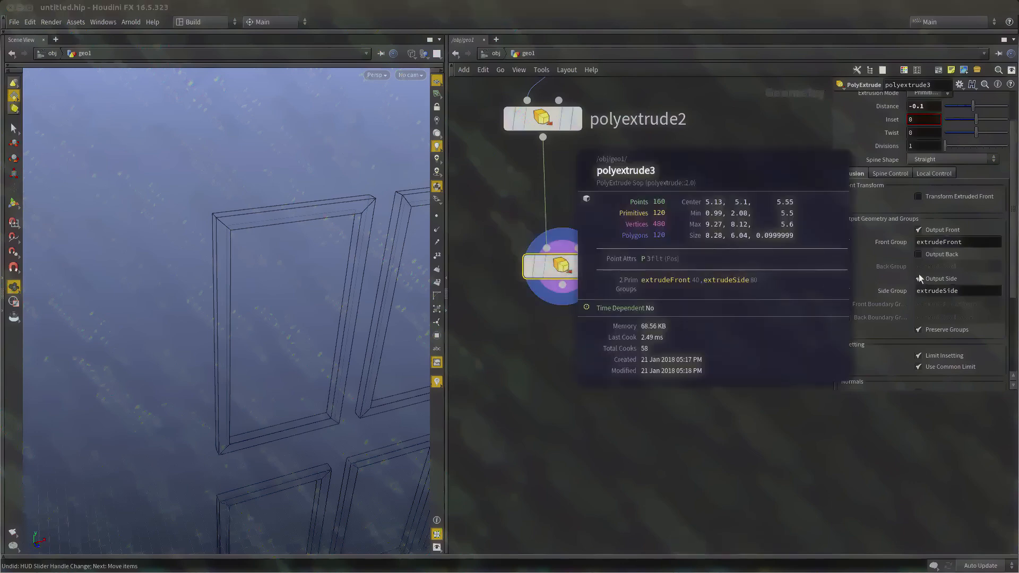
# Add a Blast node below polyextrude3, feed it with polyextrude3's output, and display it
pyautogui.scroll(2, 564, 374)
pyautogui.press('Tab')
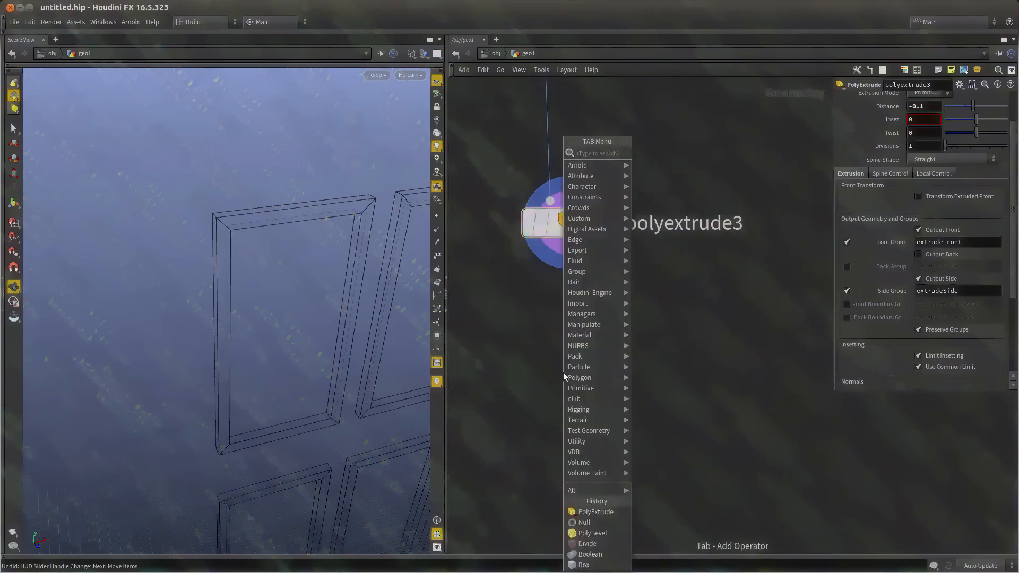
pyautogui.write('blas')
pyautogui.press('Return')
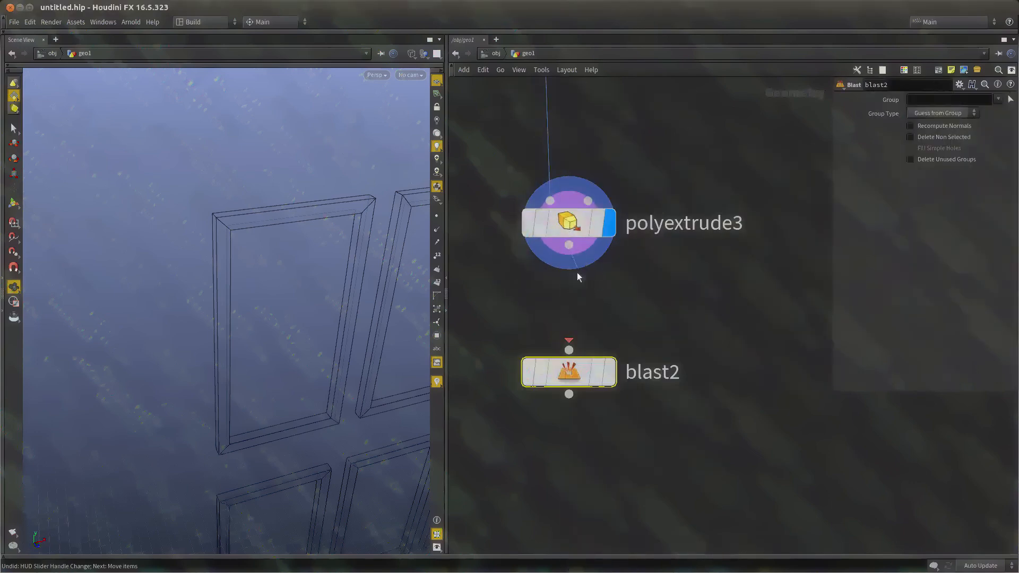
pyautogui.moveTo(578, 273); pyautogui.dragTo(547, 372)
pyautogui.click(567, 372)
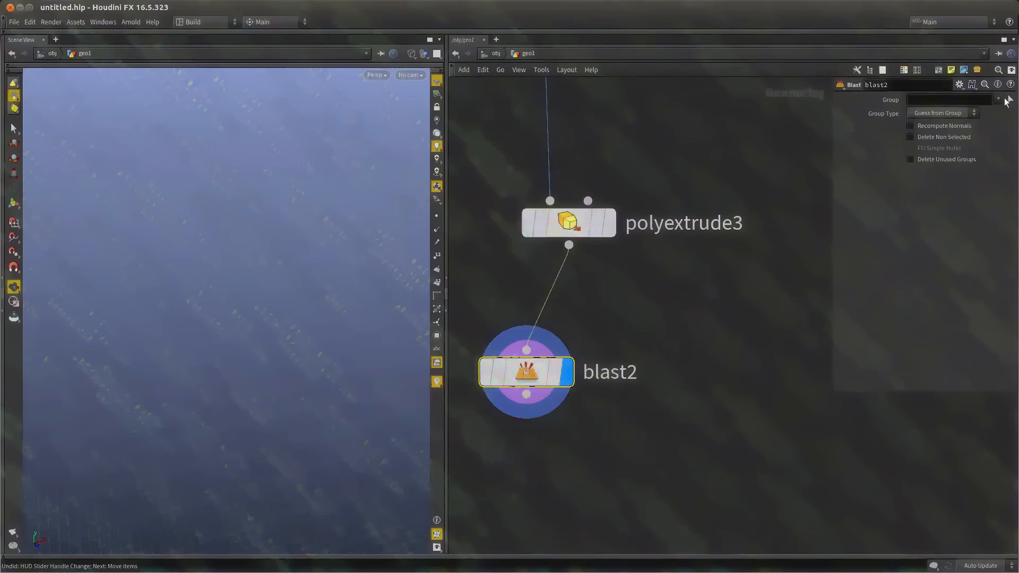
# Set blast2's group to extrudeFront and enable Delete Non Selected to keep only the frames' front faces
pyautogui.click(998, 99)
pyautogui.click(982, 109)
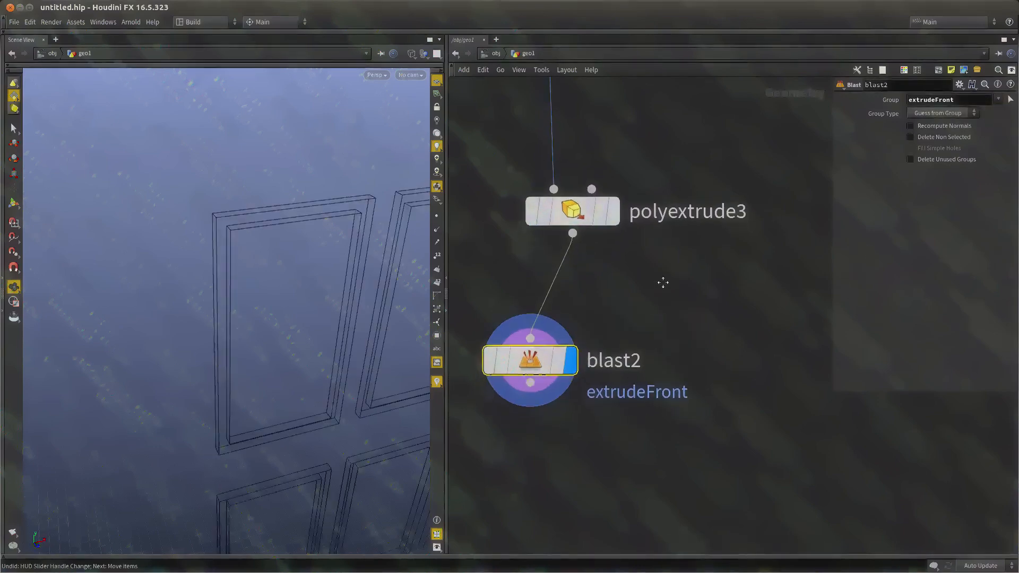
pyautogui.click(930, 140)
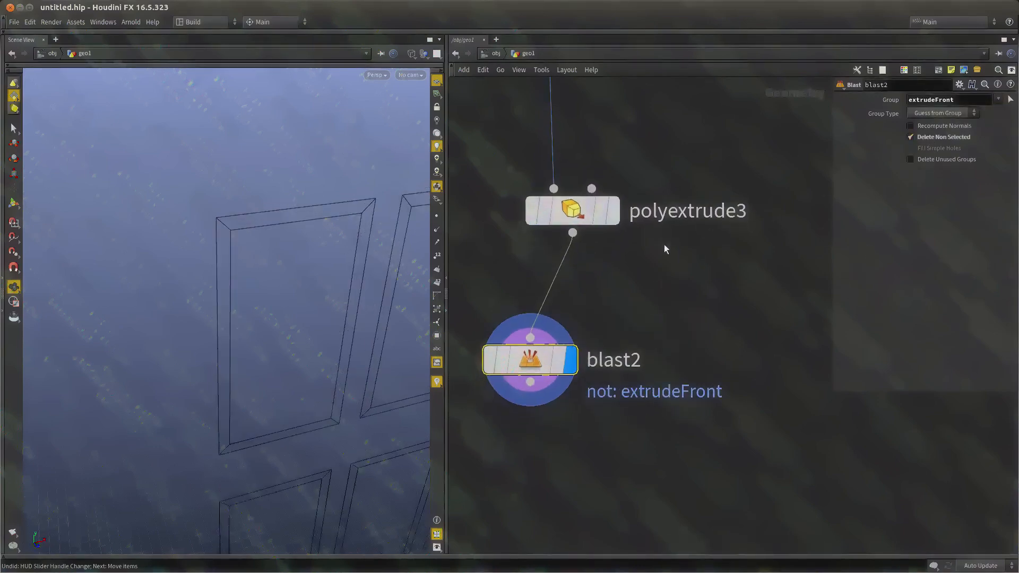
pyautogui.doubleClick(960, 102)
pyautogui.moveTo(652, 289); pyautogui.dragTo(658, 272, button='middle')
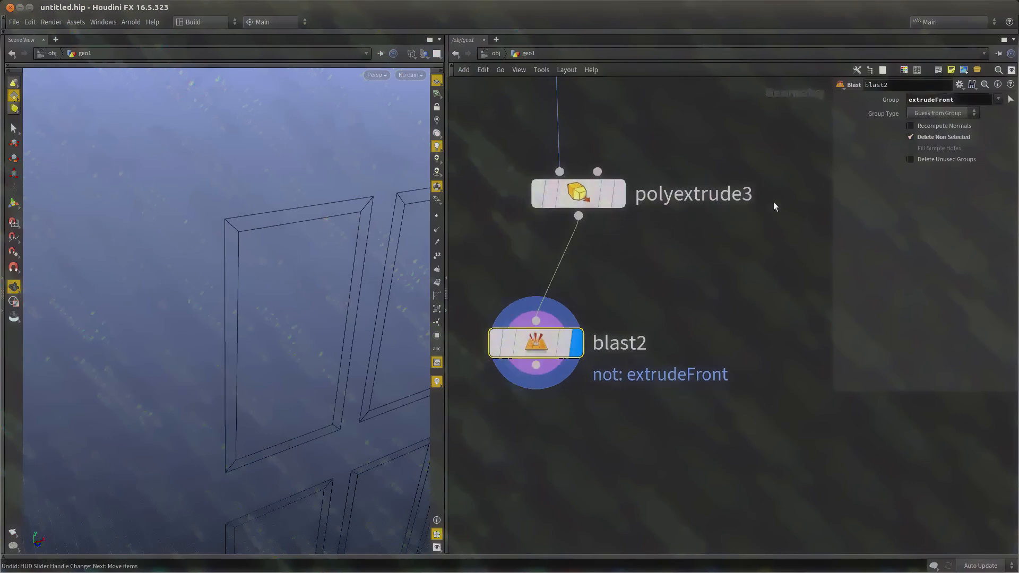
# Duplicate the Blast node as a second branch of polyextrude3 and set the copy's group to extrudeSide
pyautogui.scroll(-3, 637, 257)
pyautogui.hotkey('ctrl', 'c')
pyautogui.hotkey('ctrl', 'v')
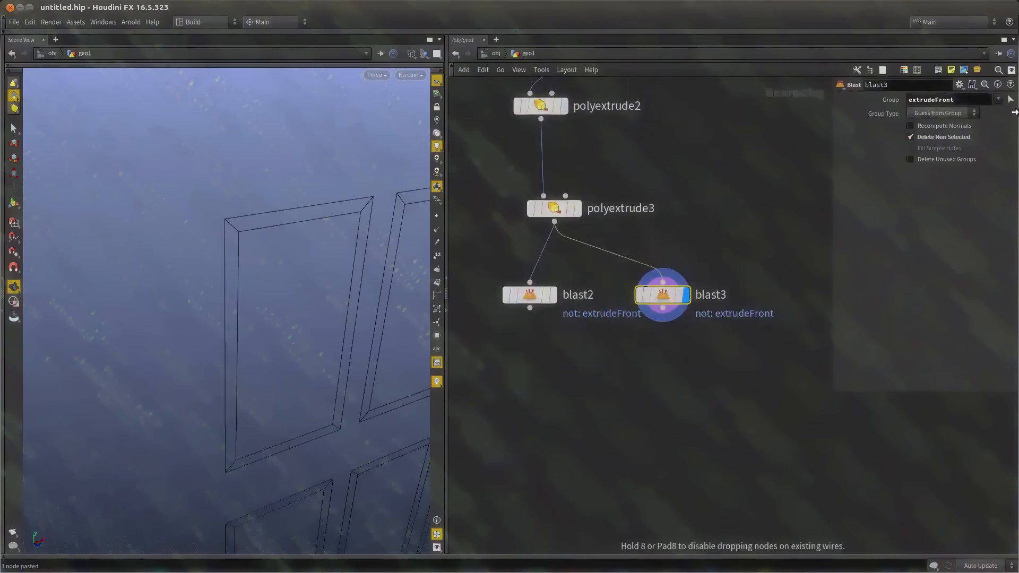
pyautogui.doubleClick(934, 100)
pyautogui.press('BackSpace')
pyautogui.click(998, 100)
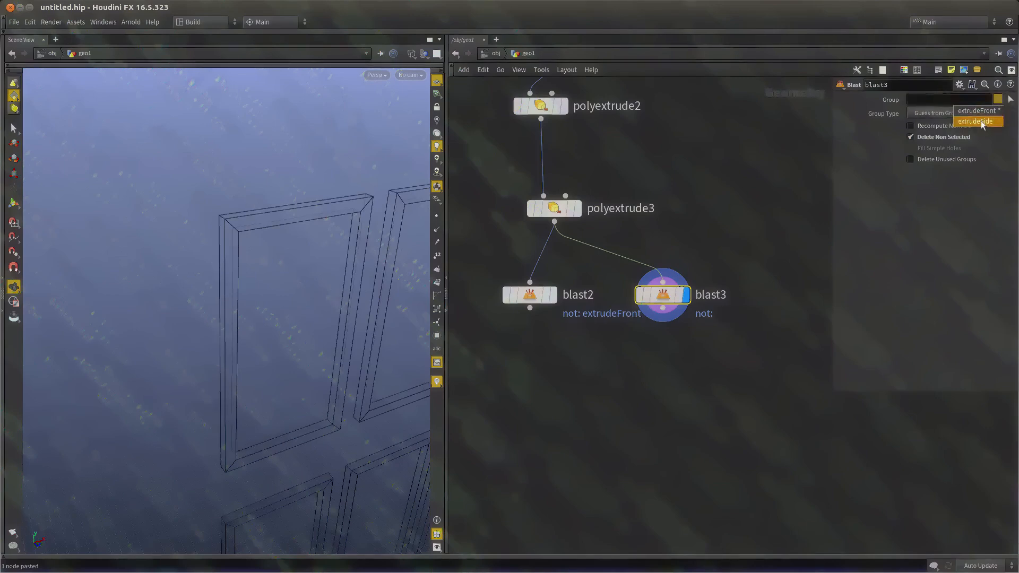
pyautogui.click(976, 121)
pyautogui.moveTo(775, 204); pyautogui.dragTo(762, 212, button='middle')
pyautogui.moveTo(739, 235); pyautogui.dragTo(654, 361)
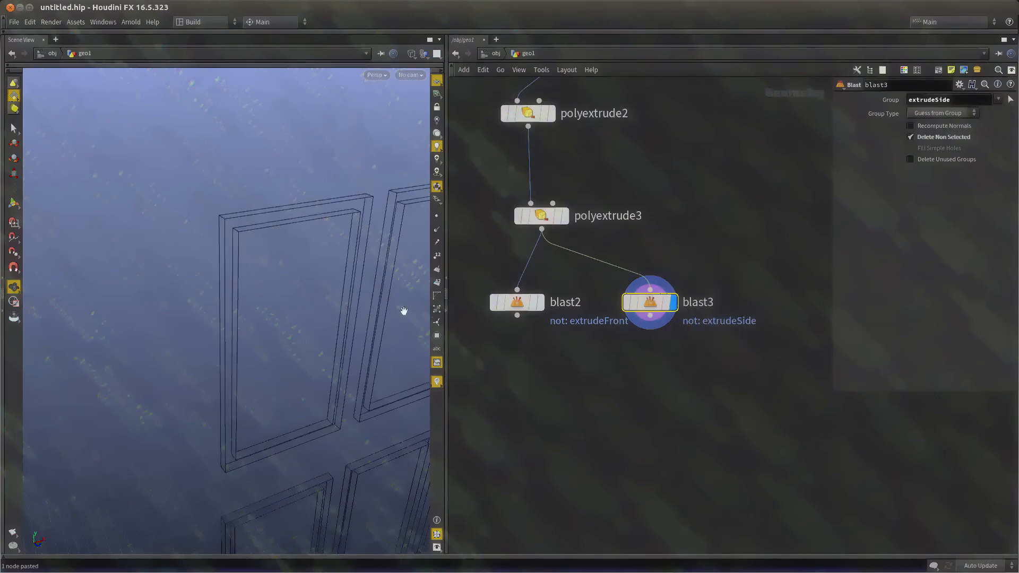
# Return the viewport to shaded display and compare the frames' front and side faces by displaying blast2 and blast3 alternately
pyautogui.moveTo(404, 311)
pyautogui.mouseDown()
pyautogui.moveTo(291, 291)
pyautogui.moveTo(326, 303)
pyautogui.moveTo(353, 277)
pyautogui.moveTo(259, 312)
pyautogui.moveTo(274, 310)
pyautogui.mouseUp()
pyautogui.press('w')
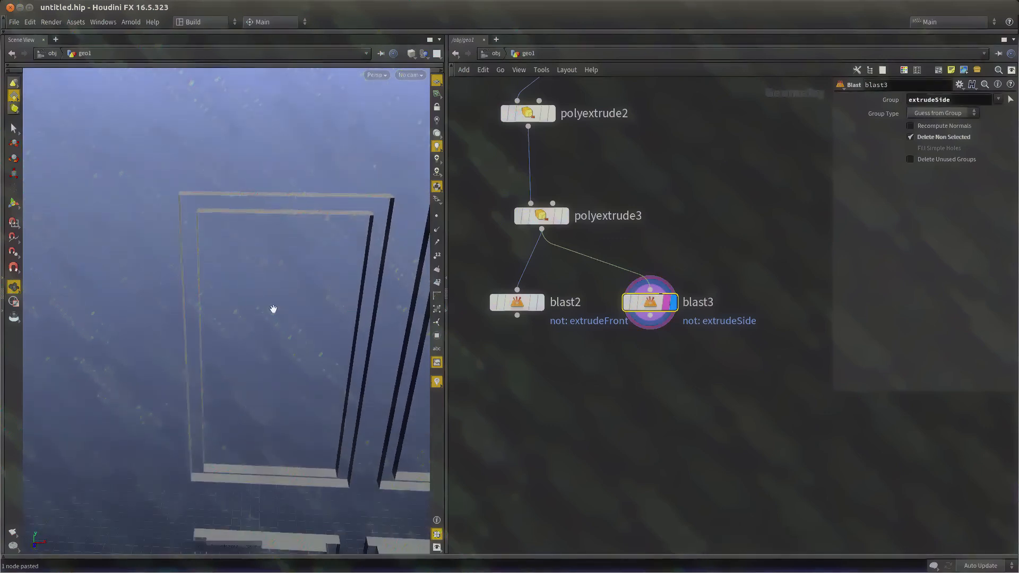
pyautogui.moveTo(572, 360); pyautogui.dragTo(575, 371, button='middle')
pyautogui.moveTo(664, 314); pyautogui.dragTo(677, 299)
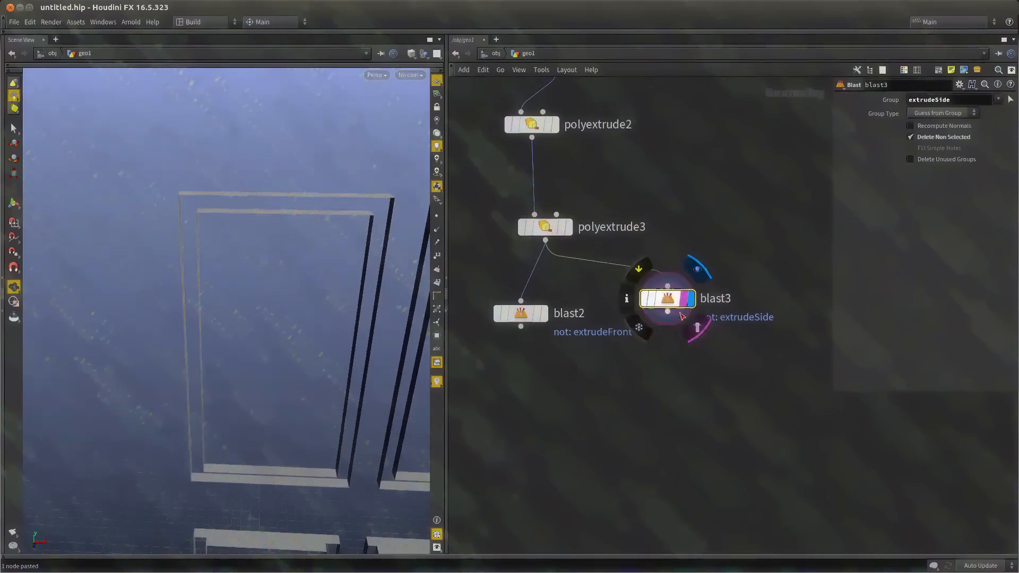
pyautogui.moveTo(603, 353); pyautogui.dragTo(568, 307, button='middle')
pyautogui.click(557, 306)
pyautogui.moveTo(212, 263); pyautogui.dragTo(215, 215)
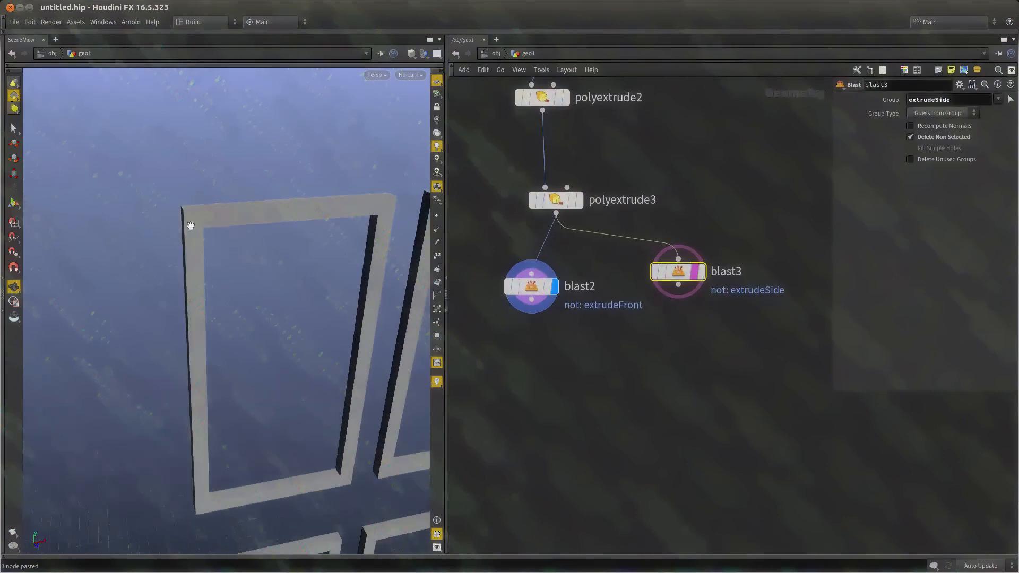
pyautogui.moveTo(656, 391); pyautogui.dragTo(594, 412, button='middle')
pyautogui.click(639, 293)
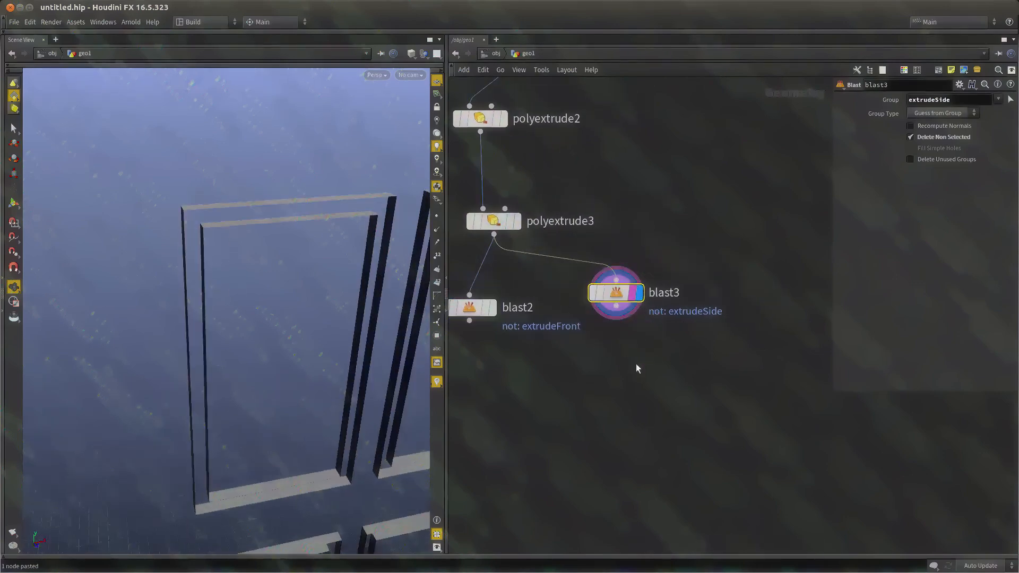
# Add a new PolyExtrude node below blast3 and connect its first input to polyextrude3's output
pyautogui.moveTo(637, 367); pyautogui.dragTo(632, 341, button='middle')
pyautogui.press('Tab')
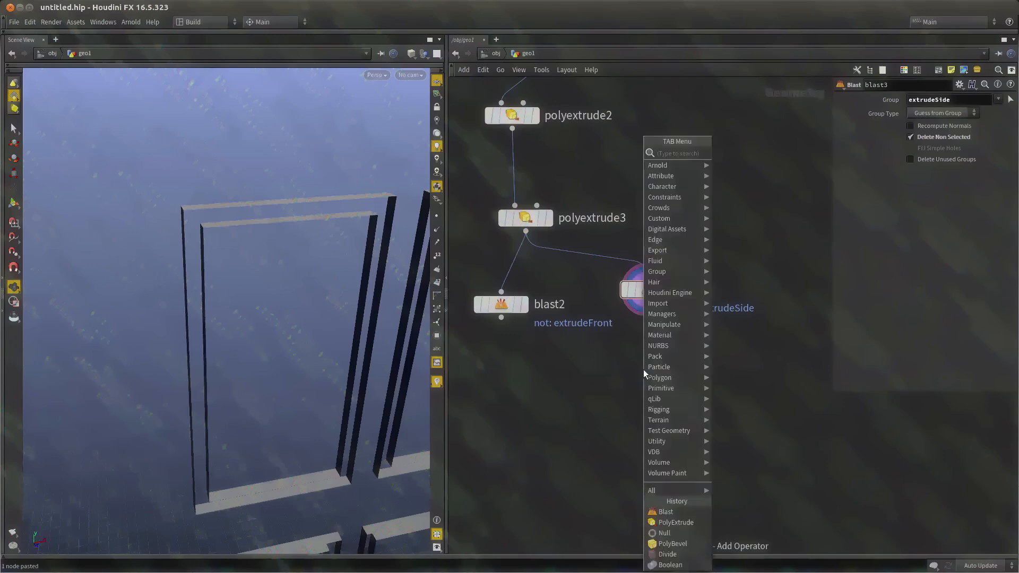
pyautogui.write('polyext')
pyautogui.press('Return')
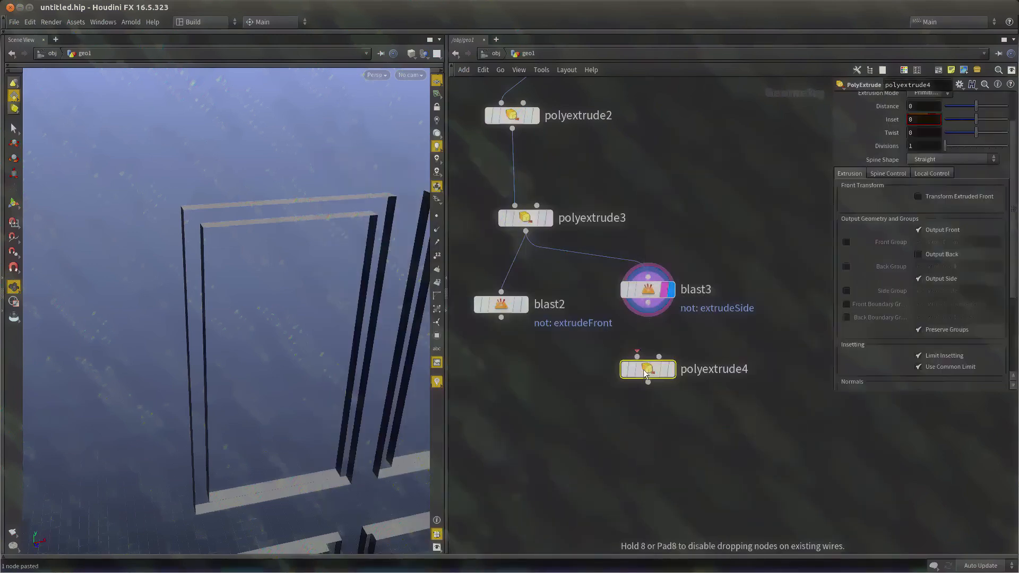
pyautogui.click(643, 369)
pyautogui.moveTo(637, 353); pyautogui.dragTo(526, 232)
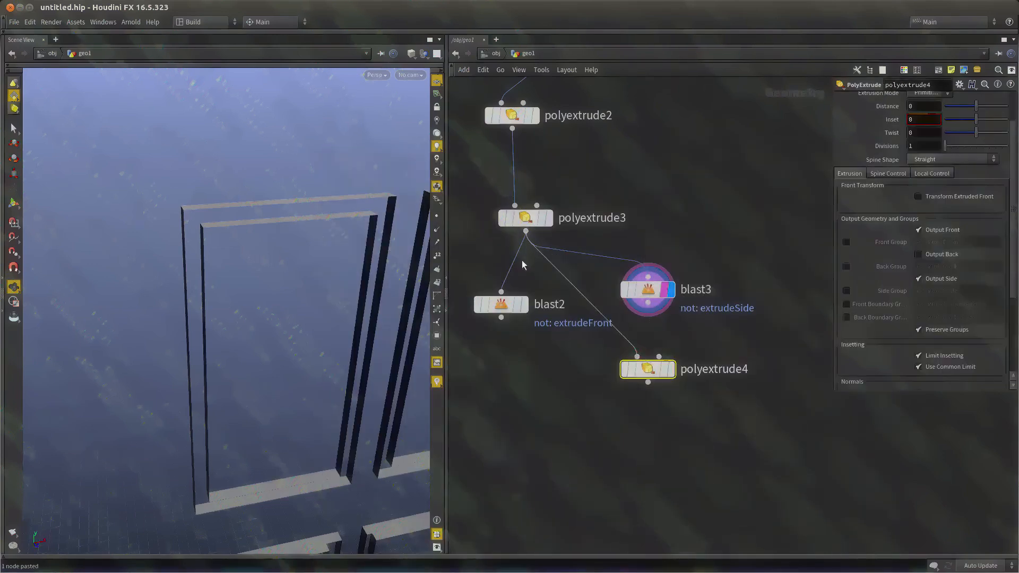
# Move blast3 away from the new branch, place polyextrude4 lower in the network, and display polyextrude4
pyautogui.scroll(-4, 688, 293)
pyautogui.moveTo(667, 291); pyautogui.dragTo(710, 278)
pyautogui.scroll(3, 718, 296)
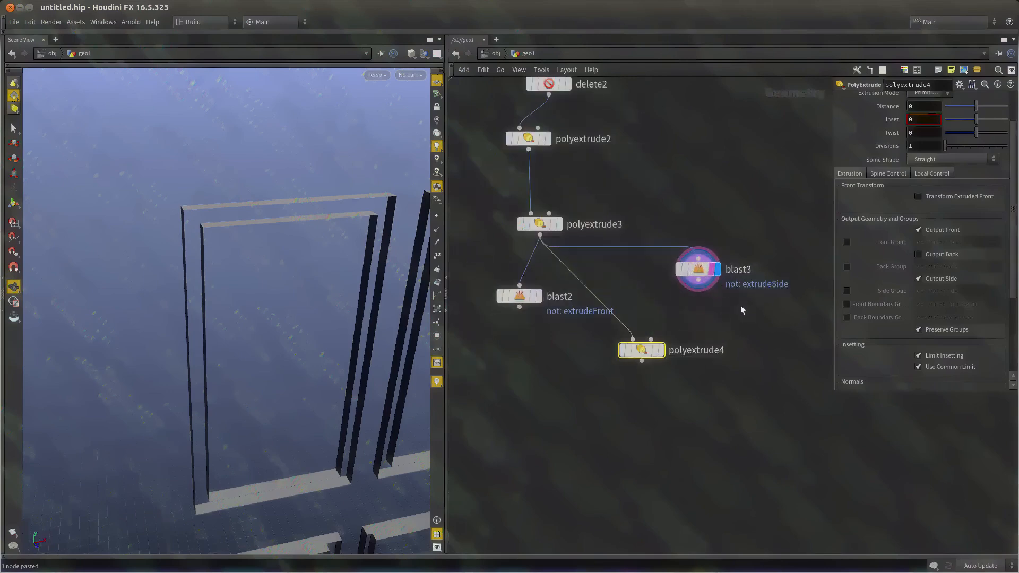
pyautogui.moveTo(641, 354); pyautogui.dragTo(625, 389)
pyautogui.click(645, 385)
pyautogui.moveTo(525, 471); pyautogui.dragTo(517, 488, button='middle')
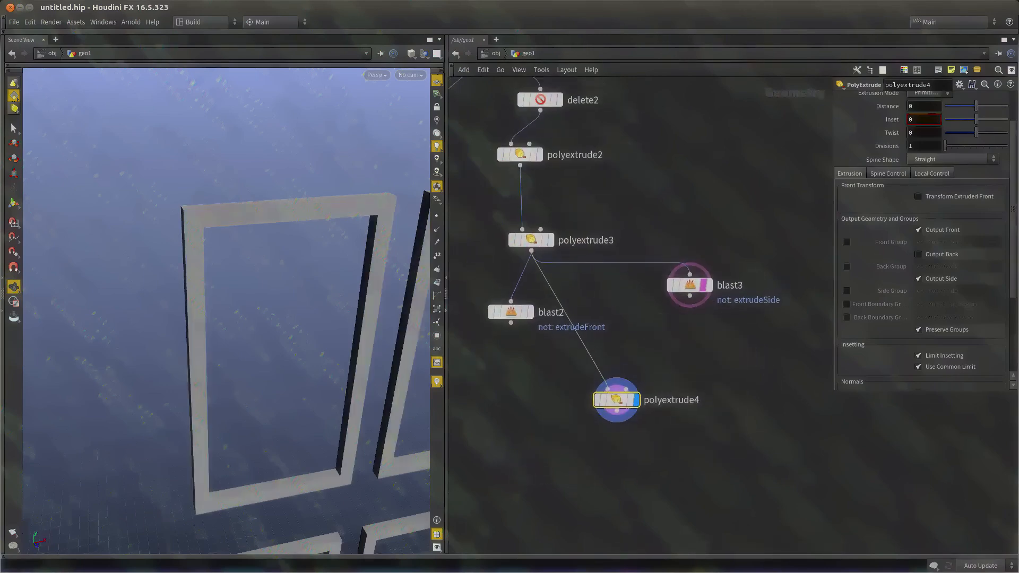
# Restrict polyextrude4 to the extrudeSide group
pyautogui.scroll(3, 924, 138)
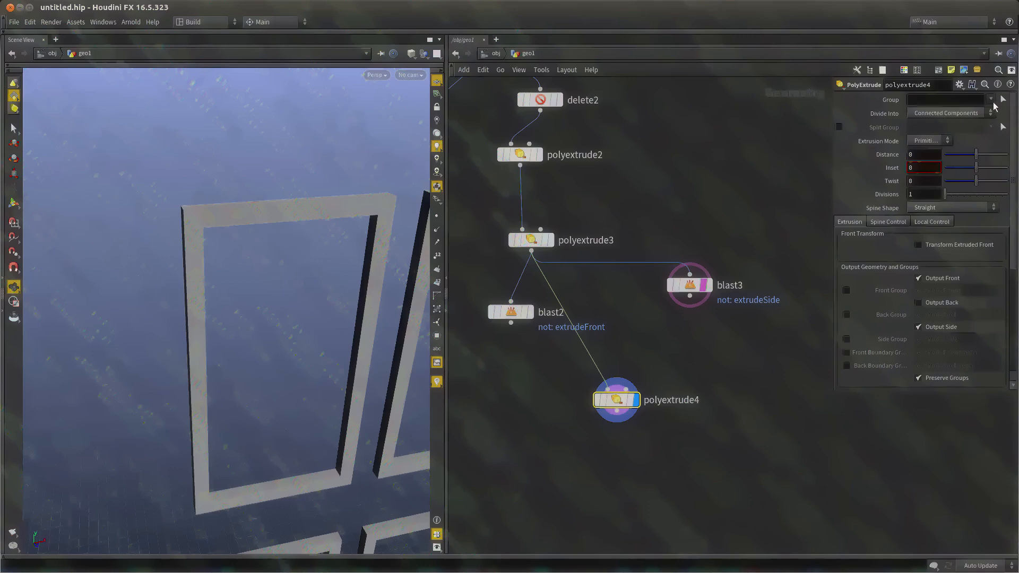
pyautogui.click(991, 100)
pyautogui.click(970, 110)
pyautogui.moveTo(279, 284); pyautogui.dragTo(314, 291)
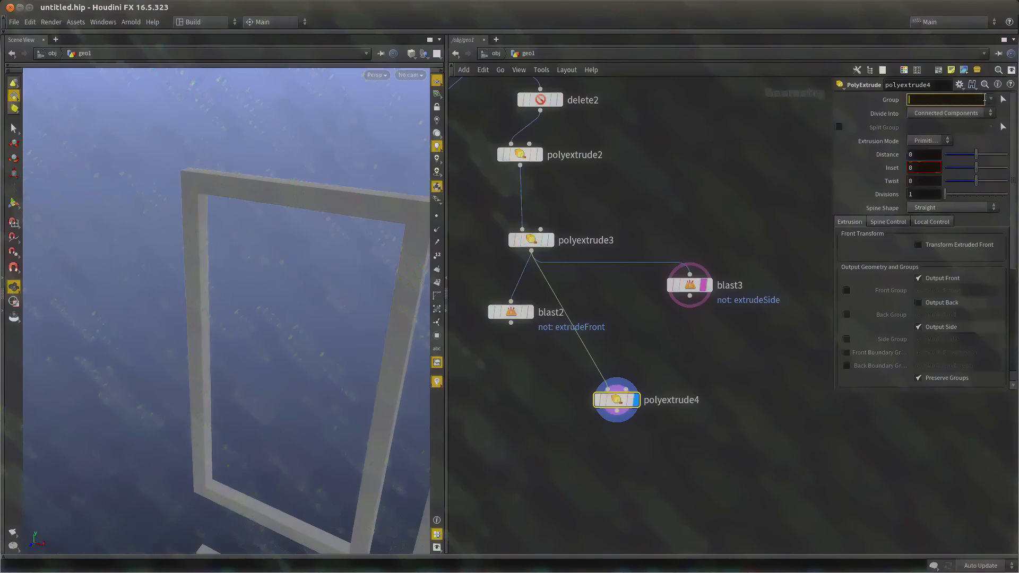
pyautogui.click(990, 100)
pyautogui.click(971, 122)
# Set polyextrude4's inset to 0.02 and its distance to -0.02 to shape the frames' side faces
pyautogui.moveTo(273, 272); pyautogui.dragTo(247, 244)
pyautogui.moveTo(981, 174); pyautogui.dragTo(976, 157)
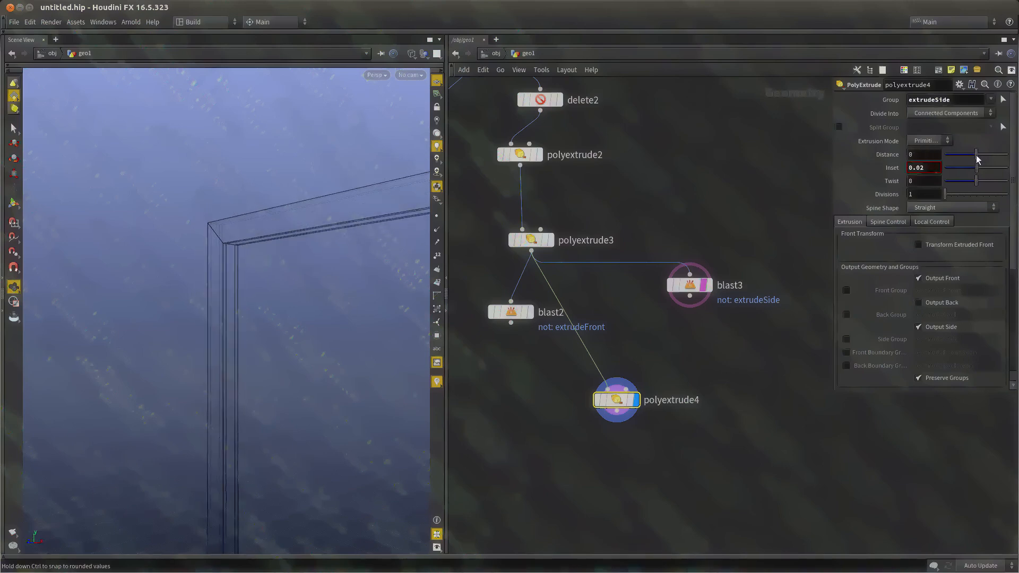
pyautogui.moveTo(242, 240); pyautogui.dragTo(347, 191)
# Remove the blast3 node from the network and select blast2
pyautogui.scroll(-3, 621, 380)
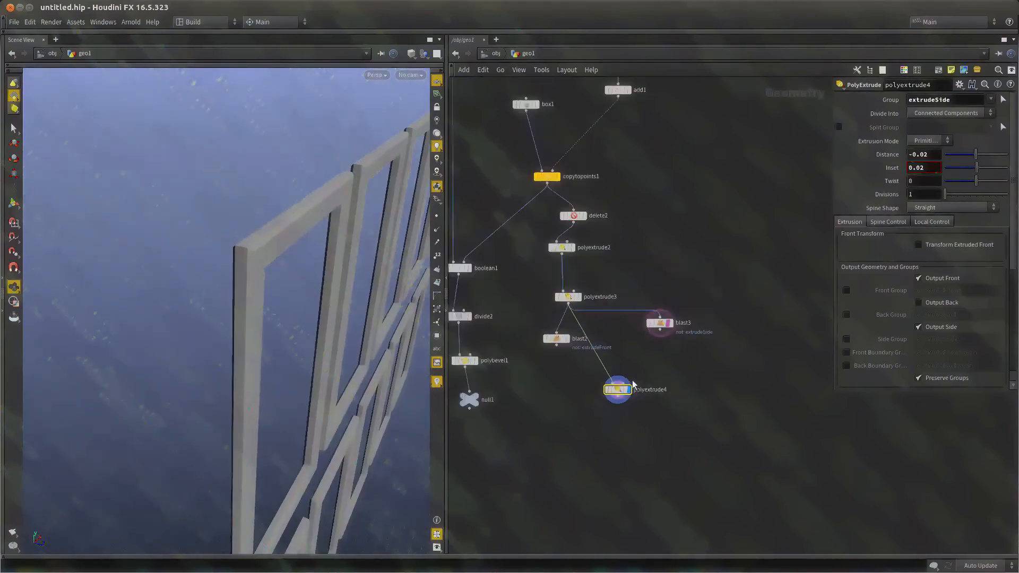
pyautogui.scroll(1, 633, 387)
pyautogui.moveTo(636, 380); pyautogui.dragTo(670, 279, button='middle')
pyautogui.moveTo(740, 253); pyautogui.dragTo(719, 297, button='middle')
pyautogui.click(680, 250)
pyautogui.hotkey('ctrl', 'x')
pyautogui.click(563, 271)
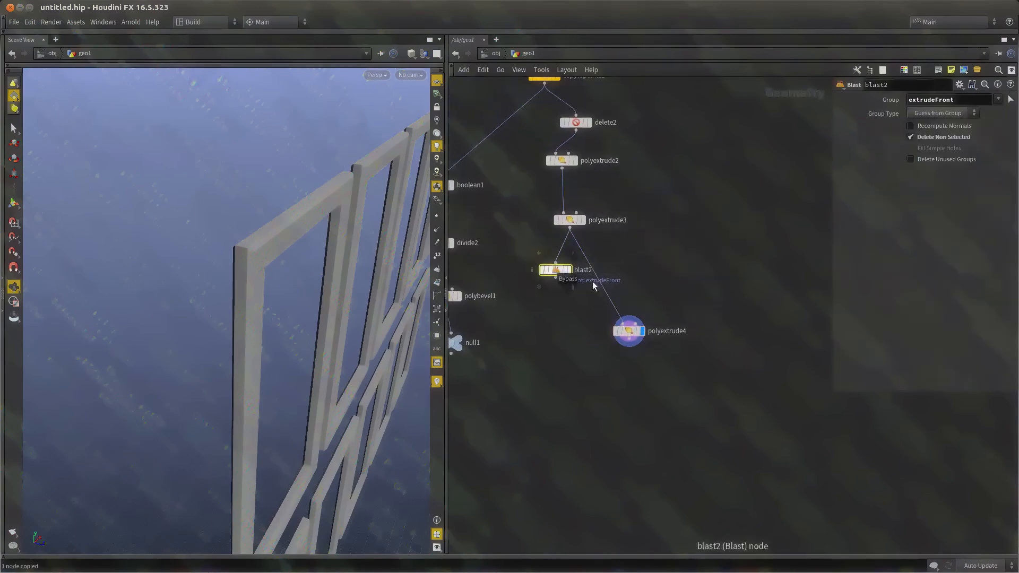
# Delete the blast2 node and move polyextrude4 closer beneath polyextrude3
pyautogui.hotkey('ctrl', 'x')
pyautogui.moveTo(633, 333); pyautogui.dragTo(589, 288)
pyautogui.moveTo(546, 315); pyautogui.dragTo(654, 288, button='middle')
pyautogui.scroll(-1, 654, 288)
pyautogui.scroll(1, 628, 297)
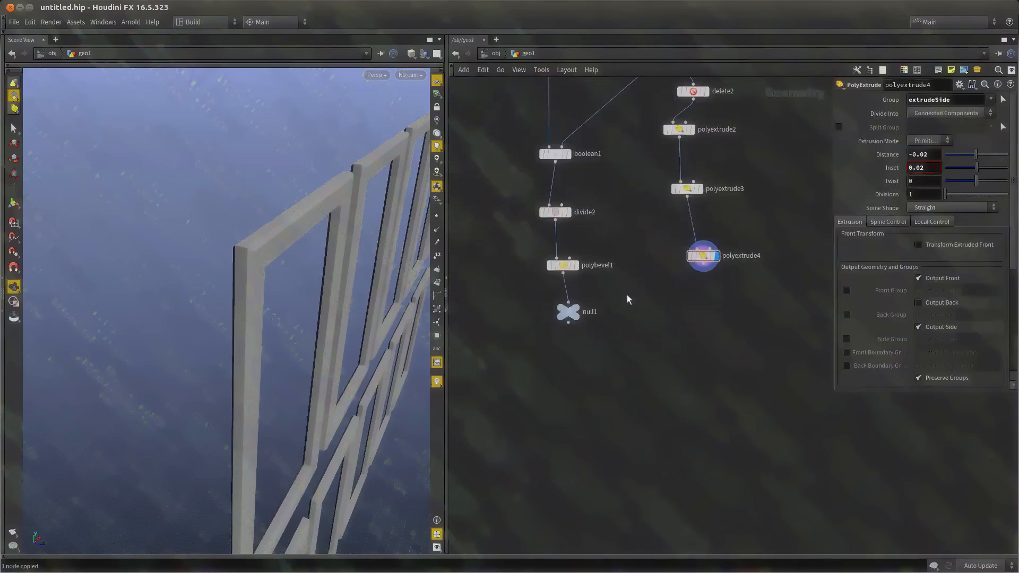
# Display the null1 result and move null1 further below polybevel1 to make room for another node
pyautogui.click(576, 308)
pyautogui.moveTo(581, 342); pyautogui.dragTo(578, 362, button='middle')
pyautogui.moveTo(282, 278); pyautogui.dragTo(250, 278)
pyautogui.moveTo(594, 361); pyautogui.dragTo(575, 326, button='middle')
pyautogui.moveTo(546, 295); pyautogui.dragTo(534, 340)
# Insert a Merge node between polybevel1 and null1, connect polyextrude4 as its second input and display the merged result
pyautogui.press('Tab')
pyautogui.write('merge')
pyautogui.press('Return')
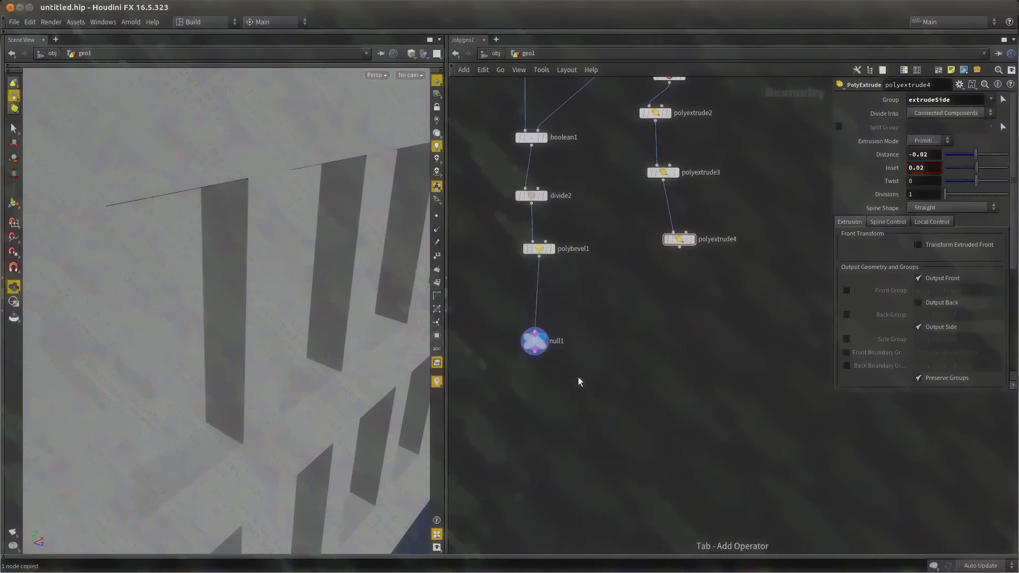
pyautogui.click(535, 309)
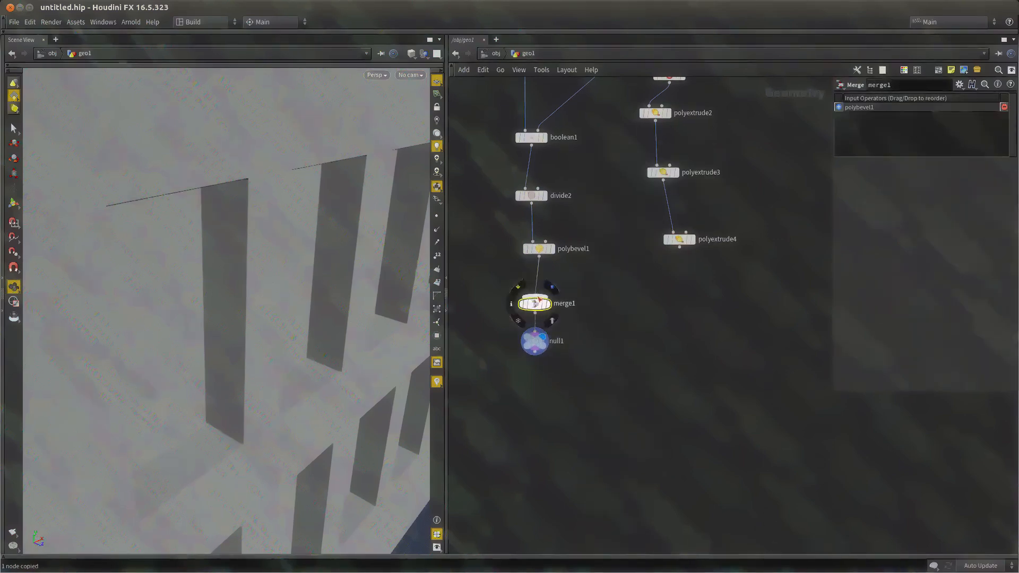
pyautogui.click(535, 296)
pyautogui.click(680, 247)
# Insert a Transform node on the wire between polyextrude4 and merge1 and place it directly under polyextrude4
pyautogui.moveTo(389, 301); pyautogui.dragTo(292, 311)
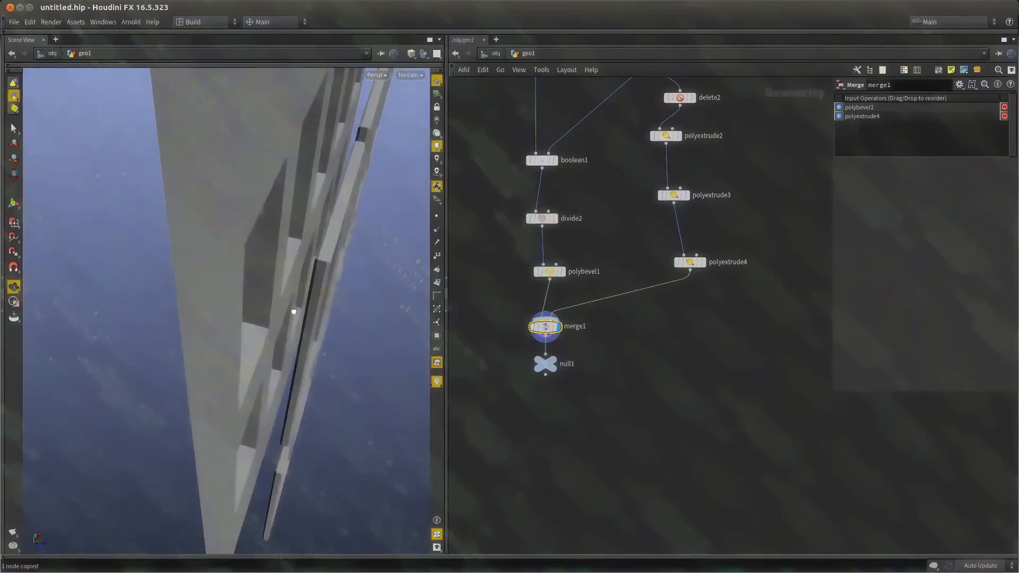
pyautogui.scroll(3, 649, 371)
pyautogui.press('Tab')
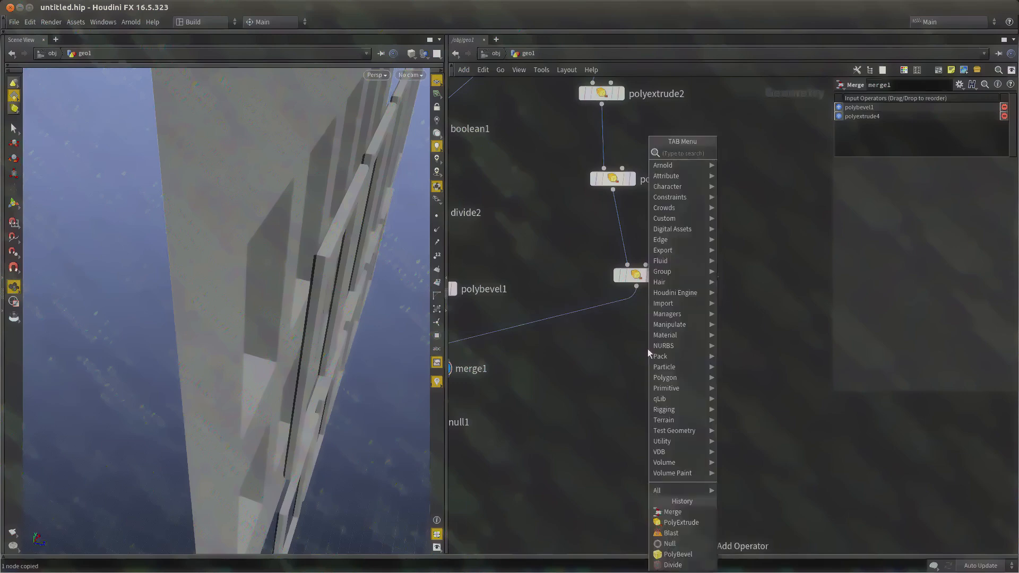
pyautogui.moveTo(690, 229)
pyautogui.click(759, 197)
pyautogui.click(549, 317)
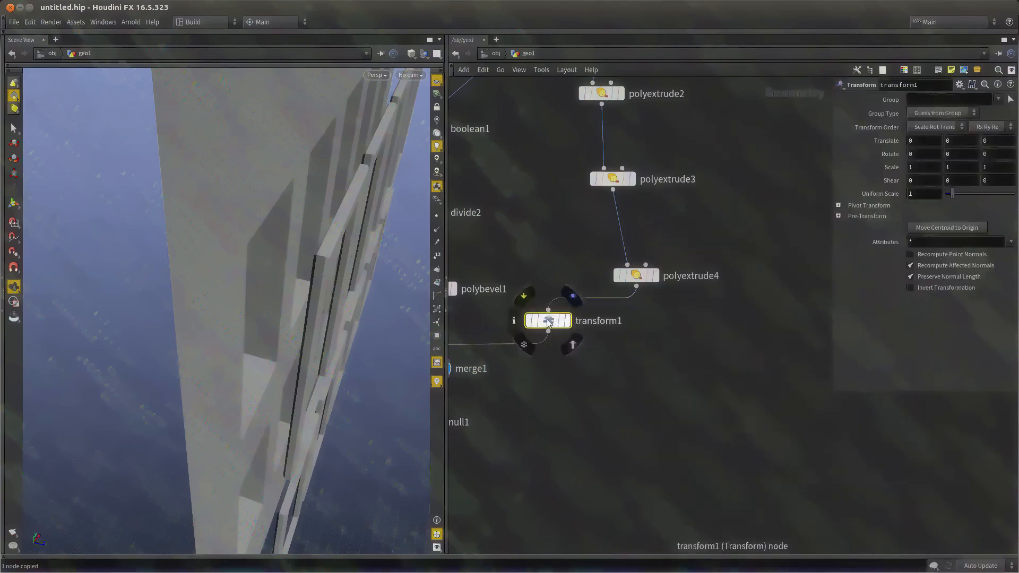
pyautogui.moveTo(547, 318); pyautogui.dragTo(644, 327)
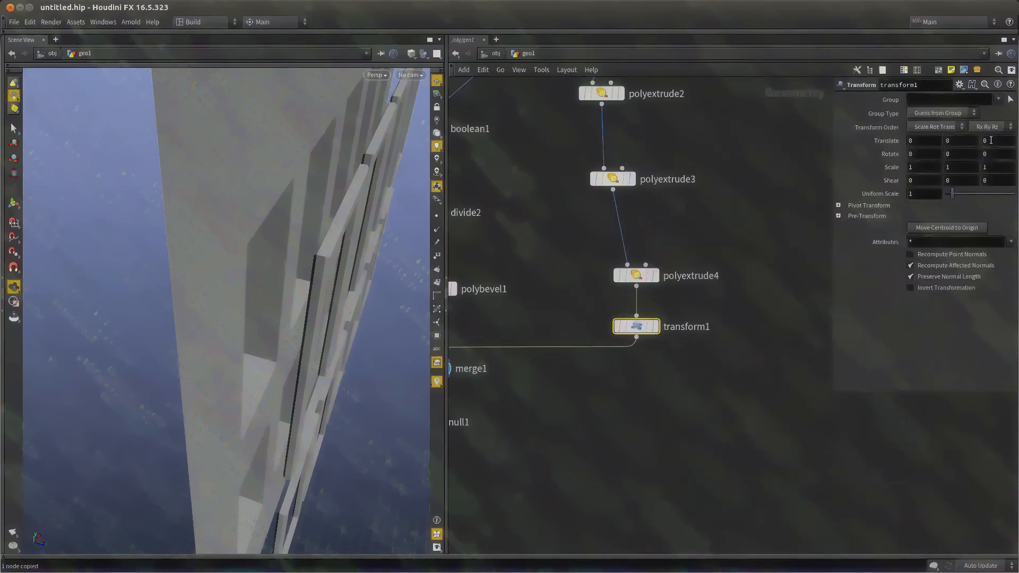
# Set transform1's Z translation to -0.5 and check how the window frames sit in the wall openings
pyautogui.moveTo(991, 140)
pyautogui.mouseDown(button='middle')
pyautogui.moveTo(958, 131)
pyautogui.moveTo(993, 141)
pyautogui.moveTo(993, 154)
pyautogui.mouseUp(button='middle')
pyautogui.moveTo(148, 314); pyautogui.dragTo(235, 345)
pyautogui.scroll(-5, 687, 380)
pyautogui.scroll(2, 734, 331)
pyautogui.scroll(2, 264, 320)
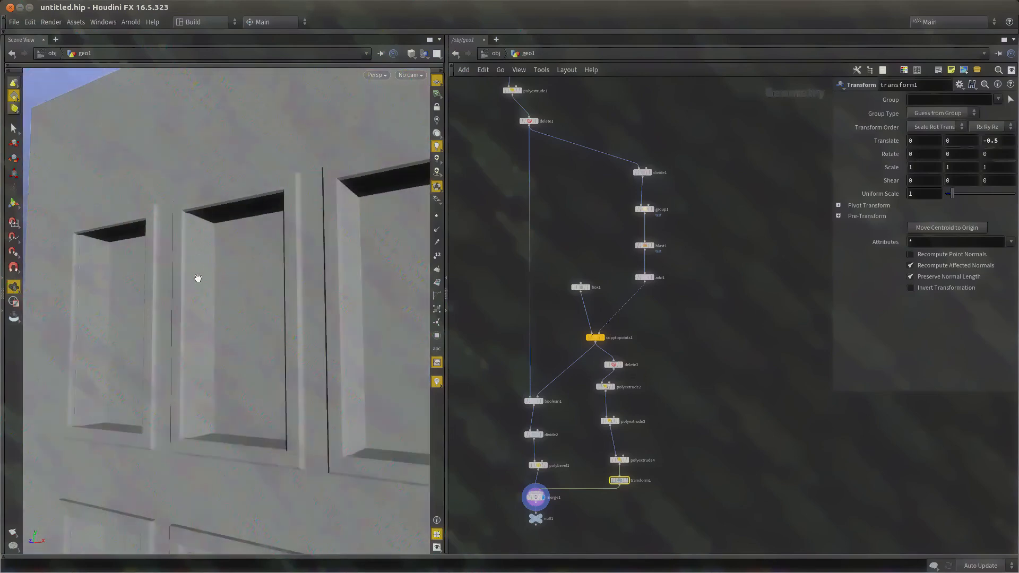
pyautogui.moveTo(259, 446); pyautogui.dragTo(285, 259)
pyautogui.scroll(3, 583, 320)
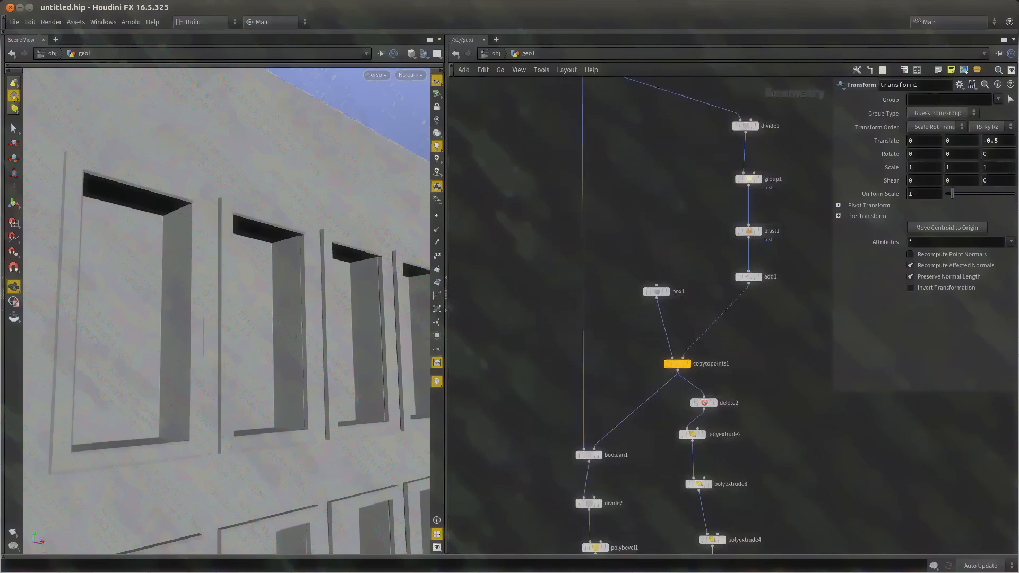
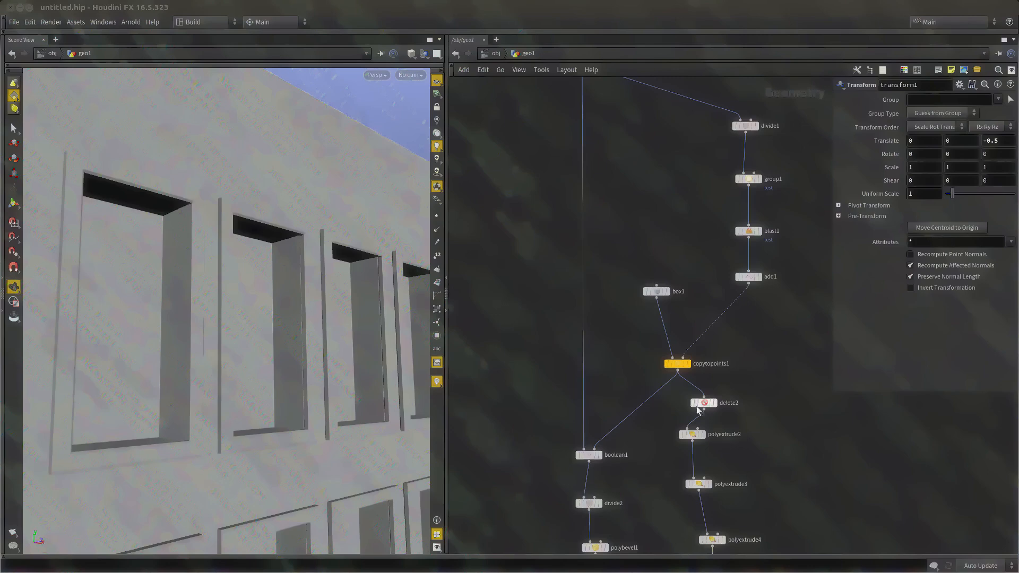
# Display the copytopoints1 result to examine the boxes that form the window openings
pyautogui.scroll(-2, 697, 411)
pyautogui.scroll(1, 637, 372)
pyautogui.moveTo(733, 341); pyautogui.dragTo(563, 406)
pyautogui.scroll(2, 584, 340)
pyautogui.press('r')
pyautogui.moveTo(675, 292); pyautogui.dragTo(537, 347)
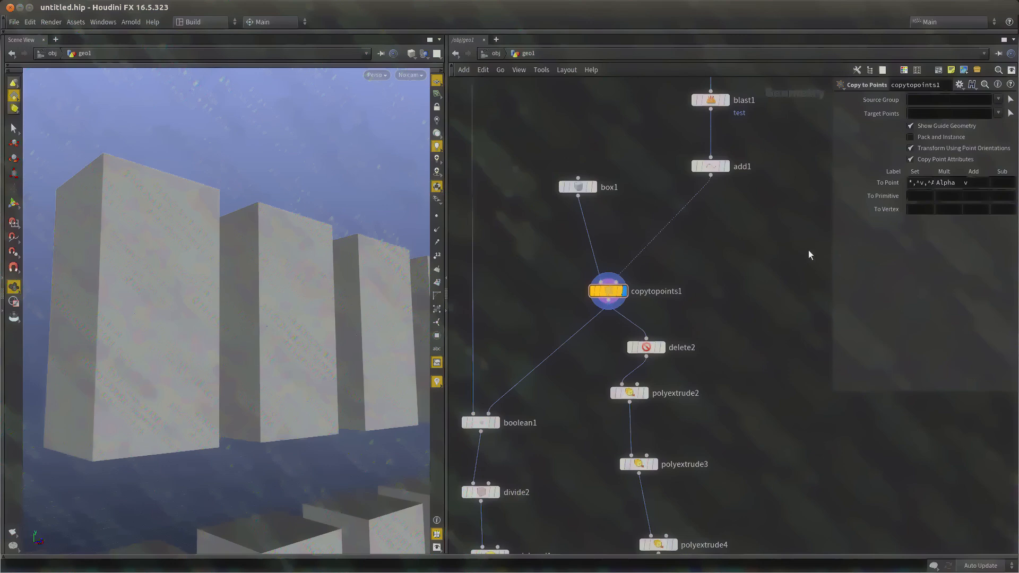
pyautogui.moveTo(734, 268); pyautogui.dragTo(674, 279, button='middle')
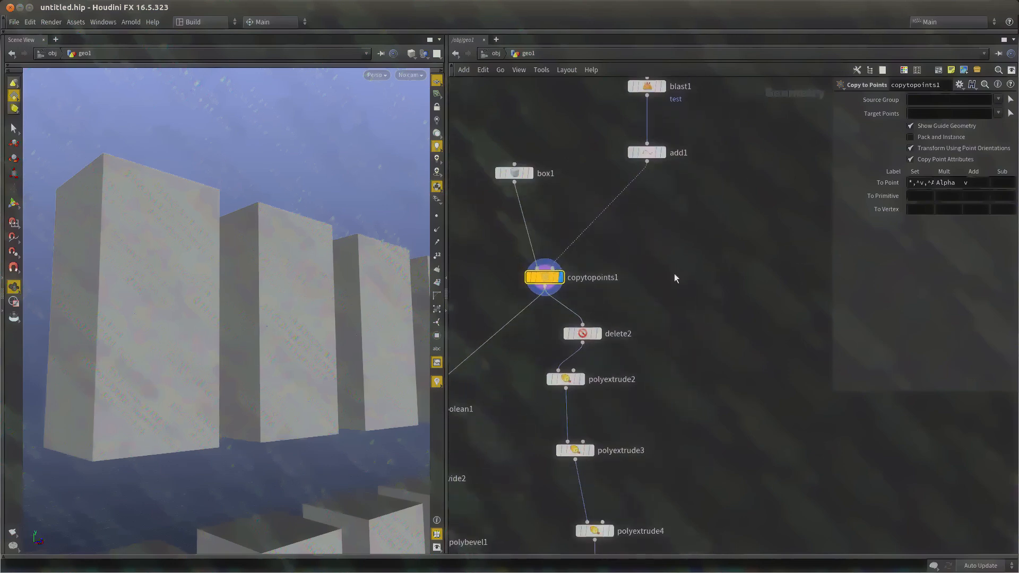
# Align delete2 beneath copytopoints1 and display its result
pyautogui.click(580, 341)
pyautogui.moveTo(614, 264); pyautogui.dragTo(595, 278, button='middle')
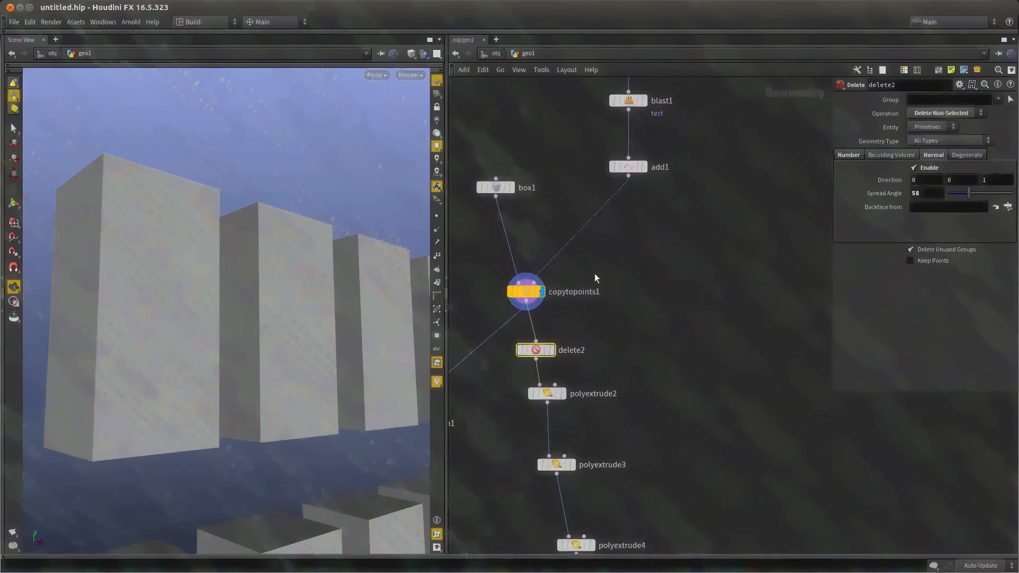
pyautogui.moveTo(610, 312); pyautogui.dragTo(470, 363)
pyautogui.moveTo(628, 362); pyautogui.dragTo(605, 316, button='middle')
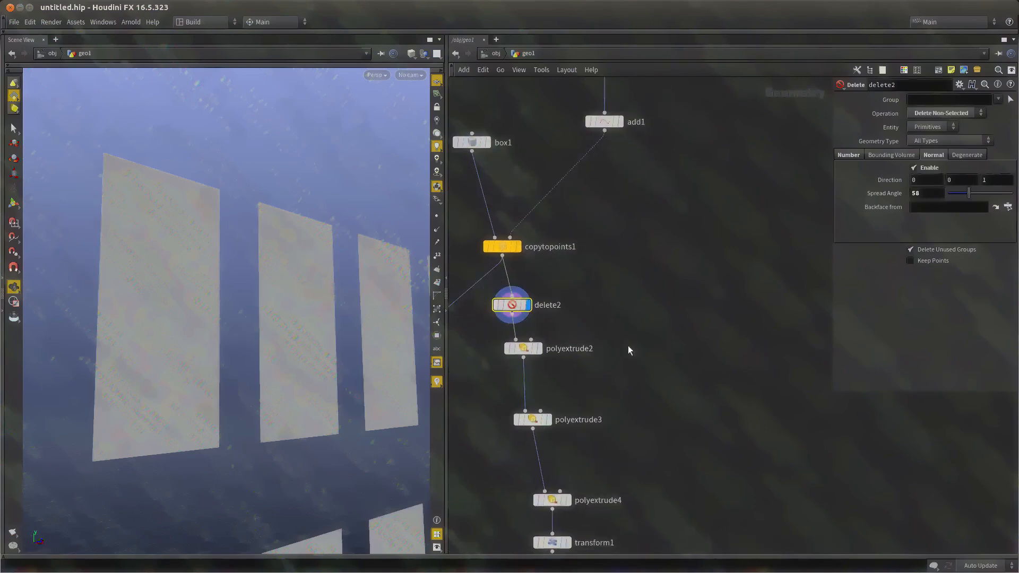
# Add a Null node beside the polyextrude chain, connect its input to delete2's output and display its result
pyautogui.moveTo(629, 351); pyautogui.dragTo(620, 317, button='middle')
pyautogui.press('Tab')
pyautogui.write('nul')
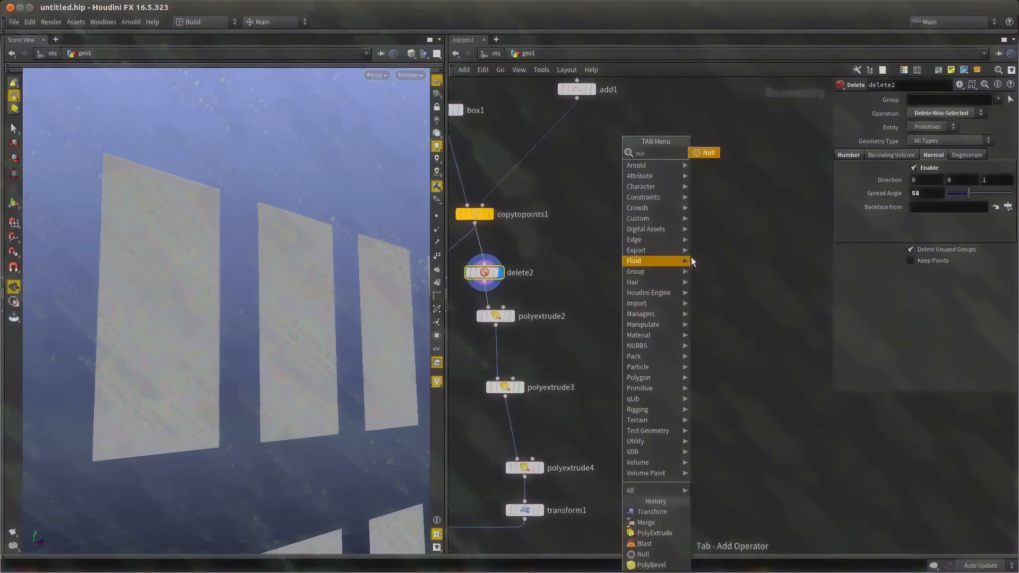
pyautogui.click(705, 153)
pyautogui.click(674, 346)
pyautogui.click(674, 334)
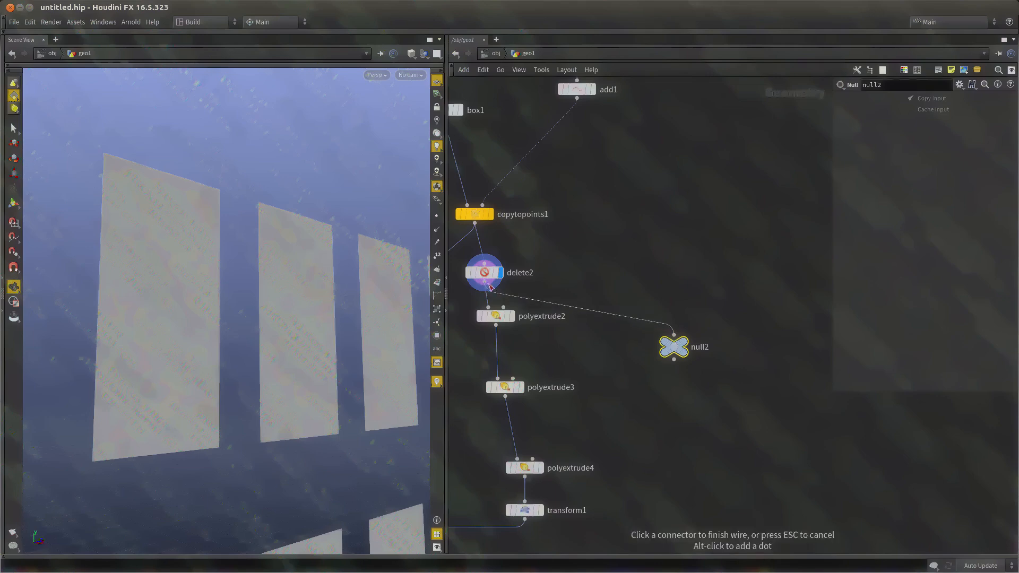
pyautogui.click(491, 288)
pyautogui.moveTo(722, 286); pyautogui.dragTo(655, 289, button='middle')
pyautogui.scroll(-3, 254, 357)
pyautogui.moveTo(109, 369); pyautogui.dragTo(335, 341)
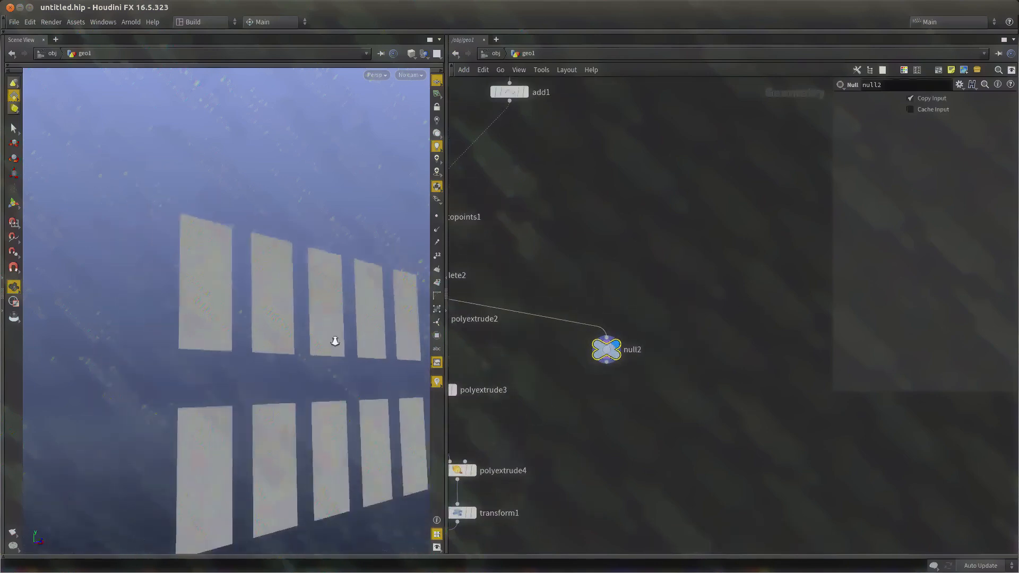
pyautogui.scroll(-3, 397, 281)
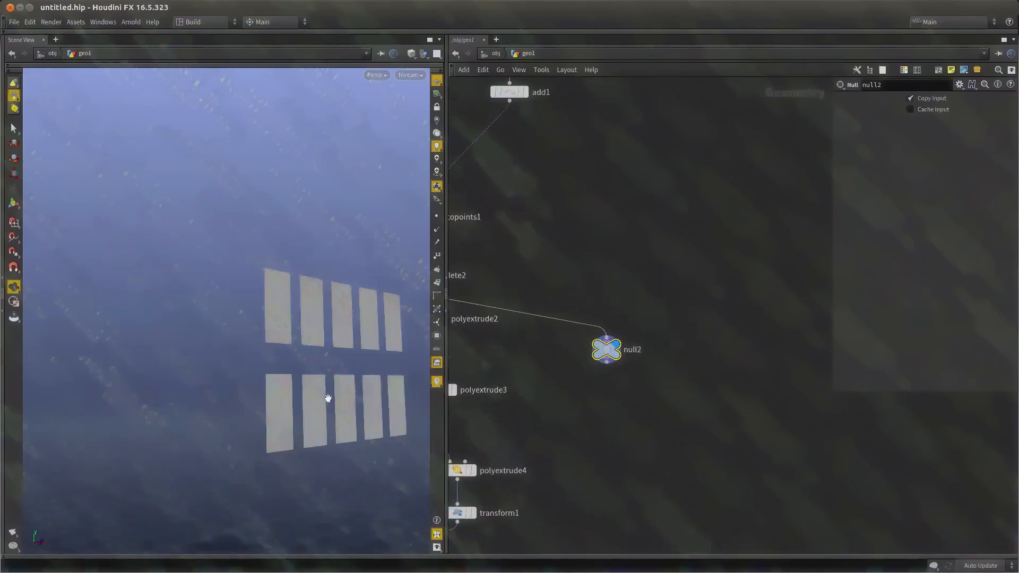
# Add a Divide node below null2, connect null2 to its first input and display it
pyautogui.scroll(2, 629, 394)
pyautogui.press('Tab')
pyautogui.write('div')
pyautogui.press('Return')
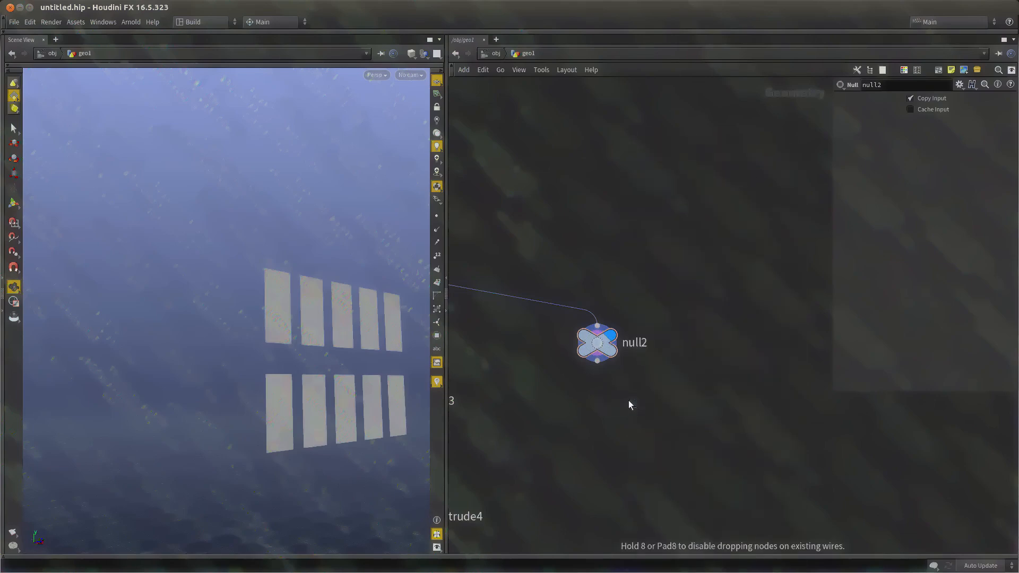
pyautogui.click(629, 401)
pyautogui.moveTo(628, 401); pyautogui.dragTo(600, 422)
pyautogui.moveTo(599, 362); pyautogui.dragTo(586, 421)
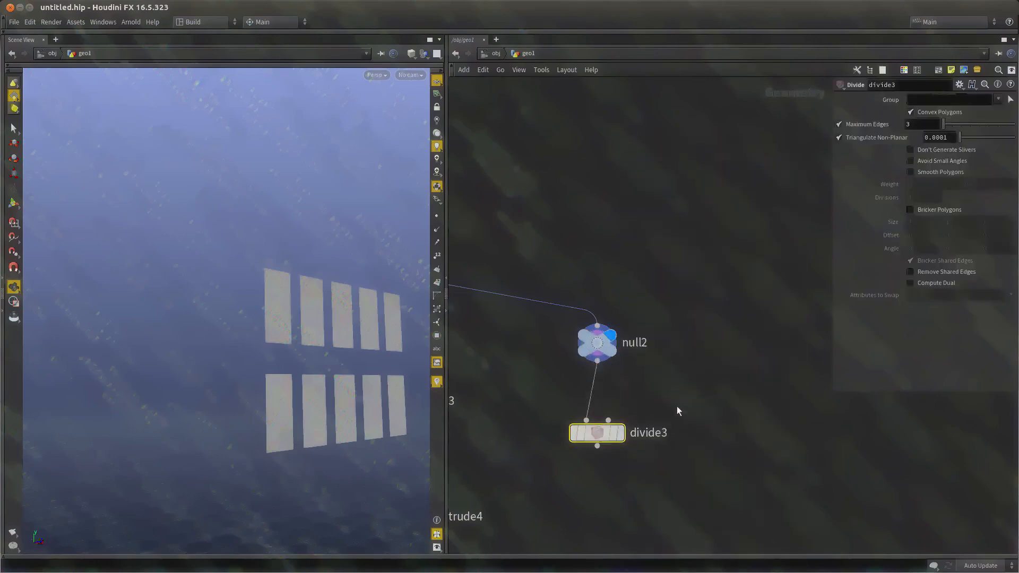
pyautogui.press('r')
# Turn off Convex Polygons and enable Bricker Polygons on divide3, and show the window panels in wireframe
pyautogui.click(930, 111)
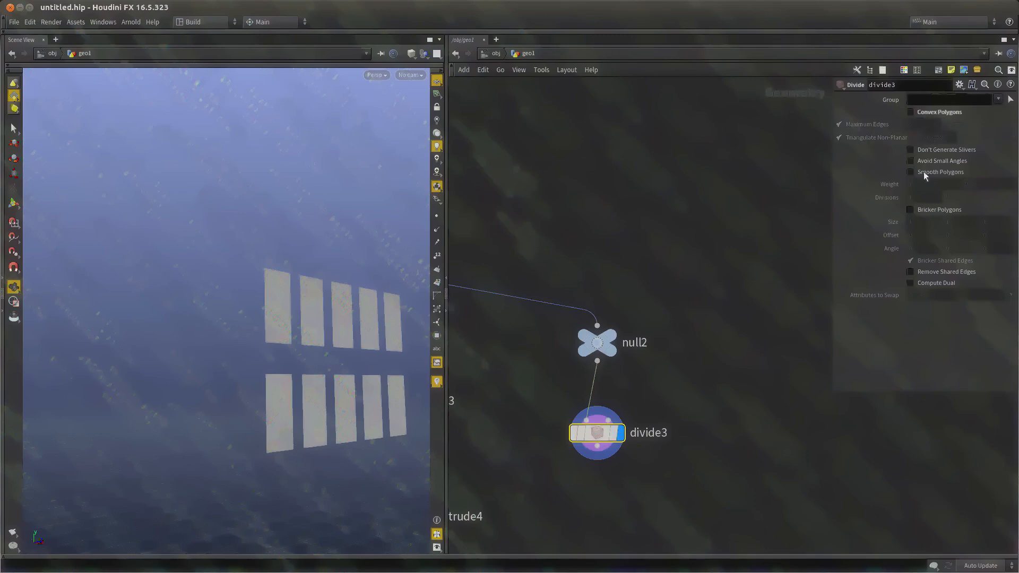
pyautogui.click(924, 209)
pyautogui.moveTo(319, 335); pyautogui.dragTo(283, 327)
pyautogui.press('w')
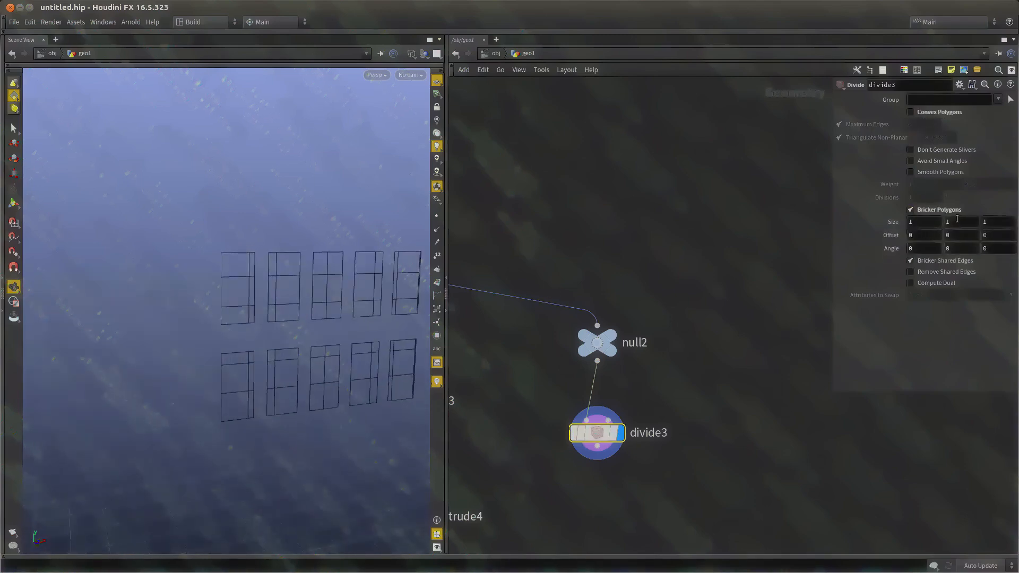
# Set divide3's bricker size to 36.9, 0.1 and 52.9 to cut the window panels into thin horizontal strips
pyautogui.moveTo(925, 227); pyautogui.dragTo(930, 205, button='middle')
pyautogui.moveTo(1003, 223)
pyautogui.mouseDown(button='middle')
pyautogui.moveTo(1006, 193)
pyautogui.moveTo(1004, 202)
pyautogui.mouseUp(button='middle')
pyautogui.moveTo(950, 222); pyautogui.dragTo(540, 277, button='middle')
pyautogui.moveTo(186, 318); pyautogui.dragTo(314, 293, button='right')
pyautogui.moveTo(313, 294); pyautogui.dragTo(245, 311, button='middle')
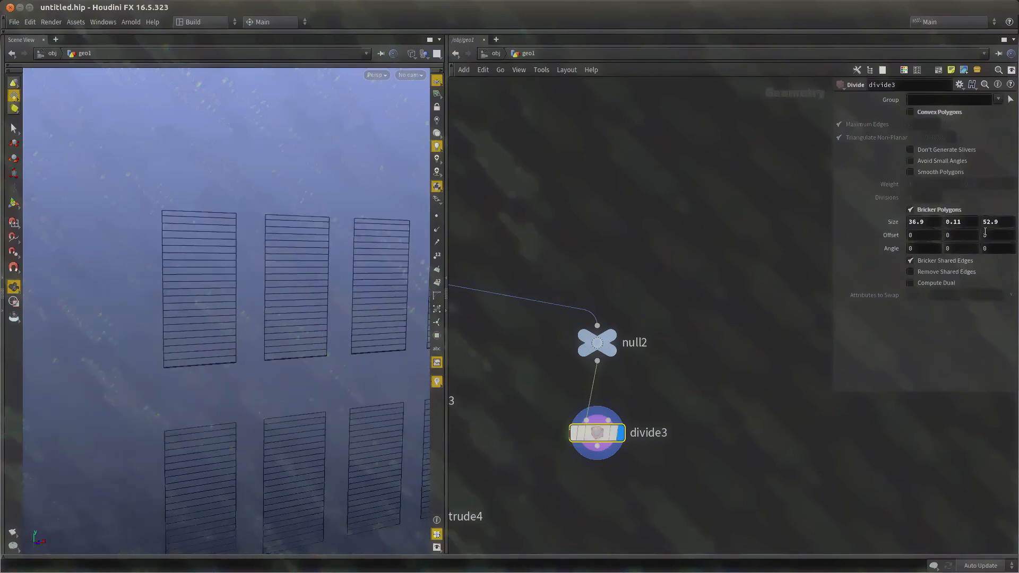
pyautogui.write('1')
pyautogui.press('Return')
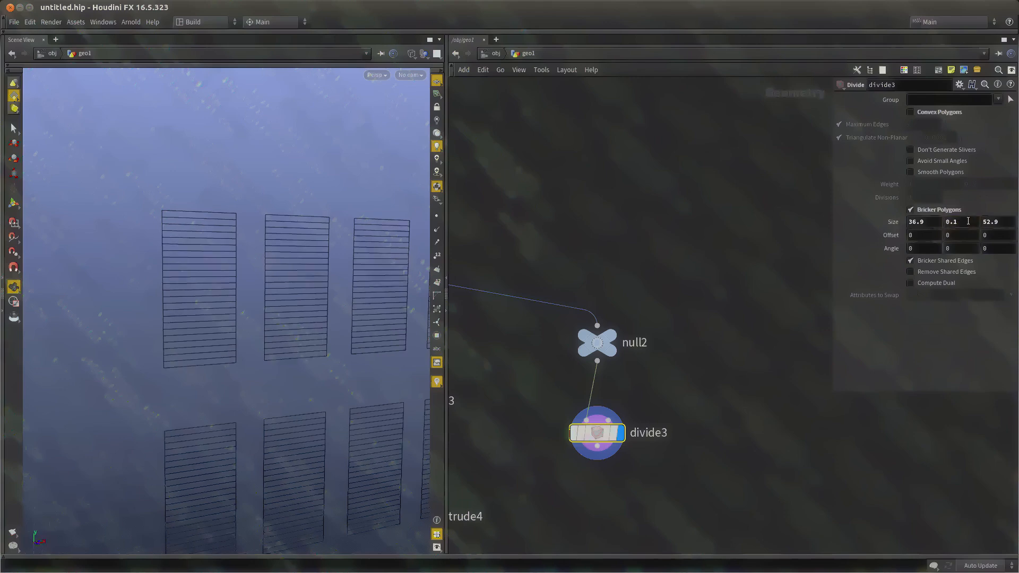
# Examine the horizontal strips on the window panels from several angles in shaded and wireframe display
pyautogui.moveTo(177, 282); pyautogui.dragTo(248, 345, button='right')
pyautogui.moveTo(248, 346); pyautogui.dragTo(228, 318)
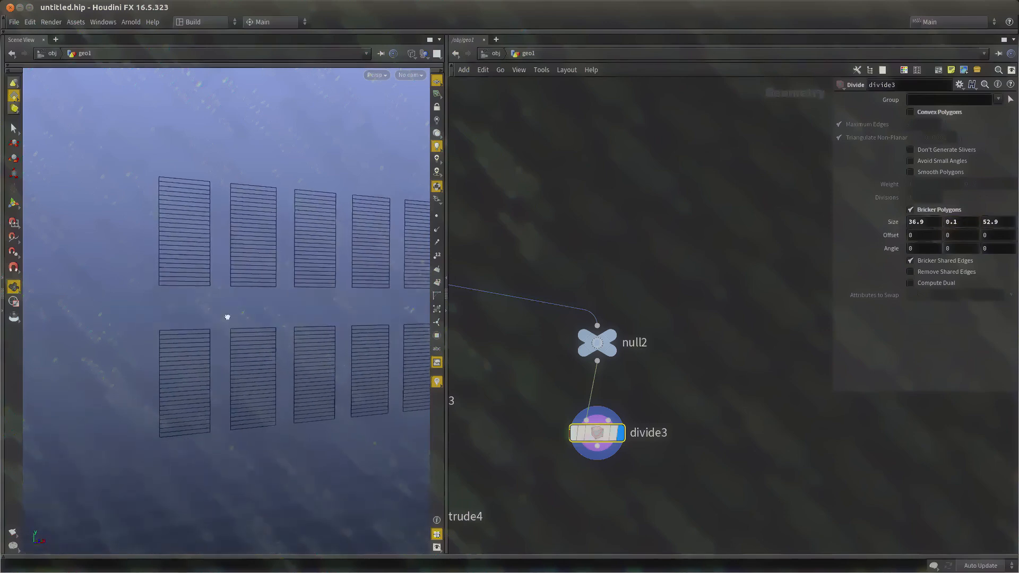
pyautogui.moveTo(227, 319)
pyautogui.mouseDown(button='right')
pyautogui.moveTo(287, 314)
pyautogui.moveTo(272, 311)
pyautogui.mouseUp(button='right')
pyautogui.press('w')
pyautogui.moveTo(268, 291); pyautogui.dragTo(273, 312, button='middle')
pyautogui.moveTo(273, 311)
pyautogui.mouseDown(button='right')
pyautogui.moveTo(264, 212)
pyautogui.moveTo(217, 198)
pyautogui.mouseUp(button='right')
pyautogui.moveTo(218, 197); pyautogui.dragTo(223, 243, button='middle')
pyautogui.press('w')
pyautogui.moveTo(247, 396); pyautogui.dragTo(128, 274, button='right')
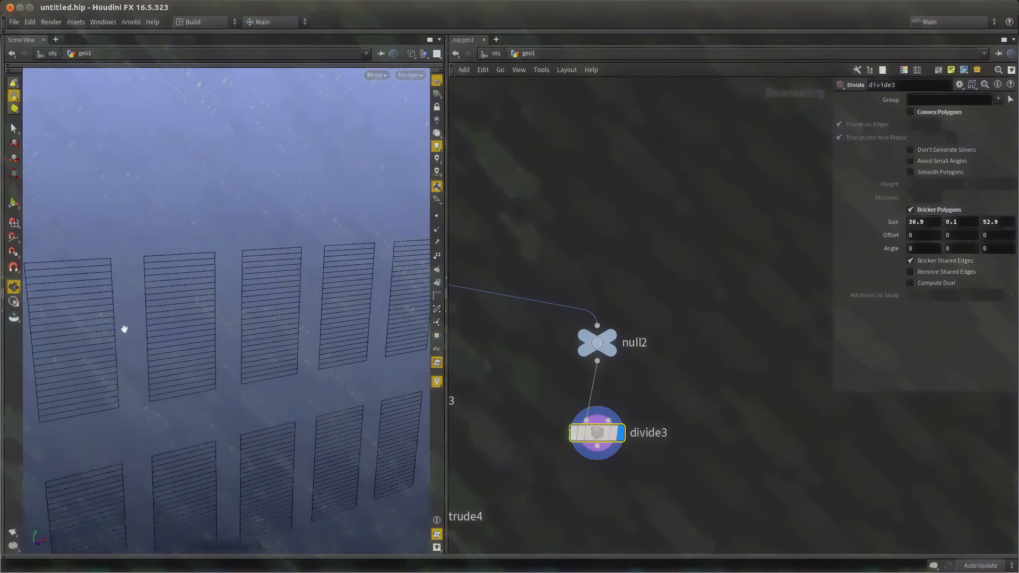
# Add a Facet node below divide3, connect it to divide3's output, display it and enable Unique Points
pyautogui.moveTo(773, 479); pyautogui.dragTo(692, 419, button='middle')
pyautogui.press('Tab')
pyautogui.write('fac')
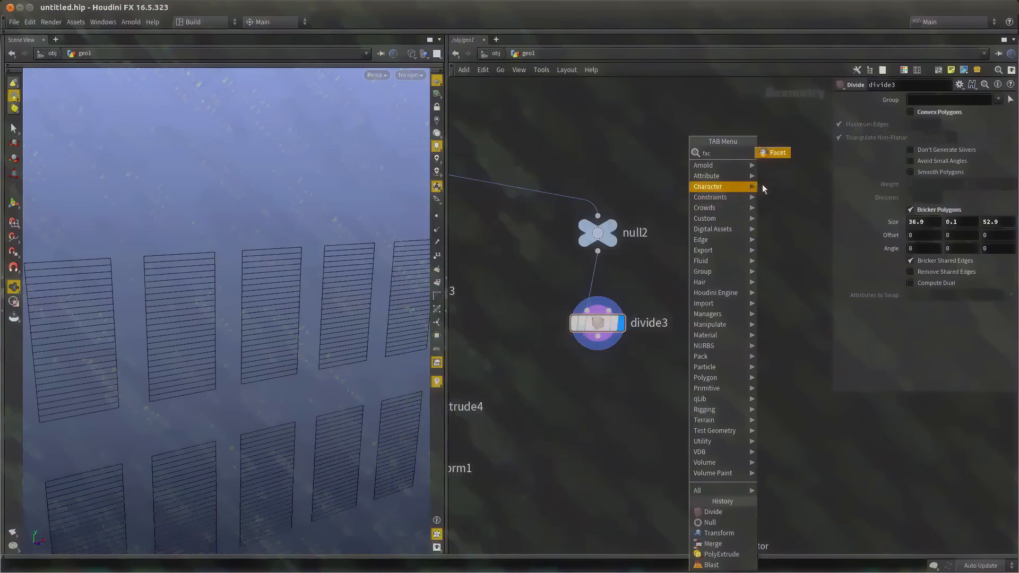
pyautogui.click(775, 153)
pyautogui.click(598, 413)
pyautogui.click(598, 336)
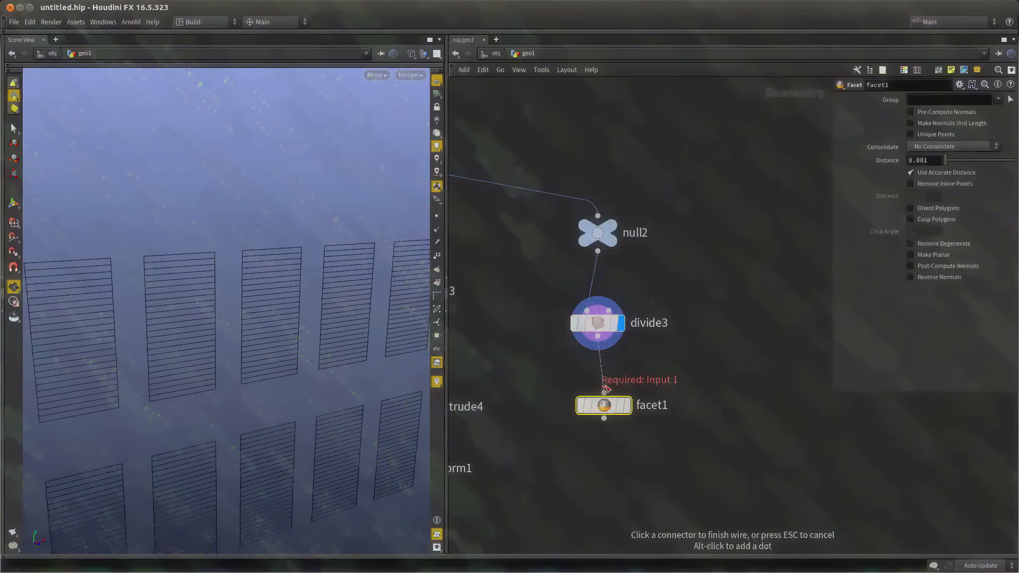
pyautogui.click(606, 417)
pyautogui.press('r')
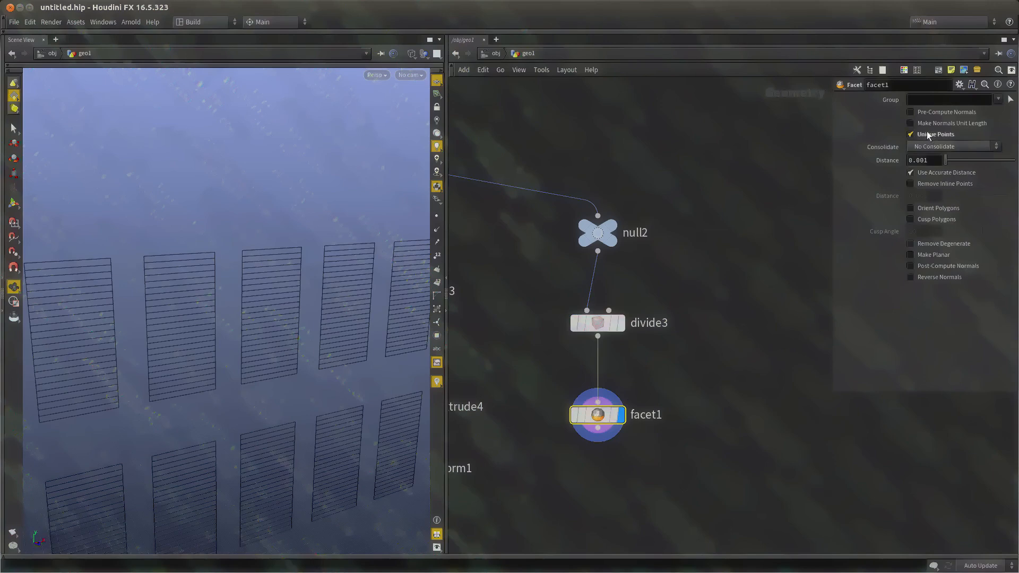
# Compare the geometry information of divide3 and facet1, checking the point counts before and after Unique Points
pyautogui.moveTo(632, 411); pyautogui.dragTo(635, 372, button='middle')
pyautogui.moveTo(167, 329); pyautogui.dragTo(208, 278)
pyautogui.scroll(1, 614, 284)
pyautogui.middleClick(614, 284)
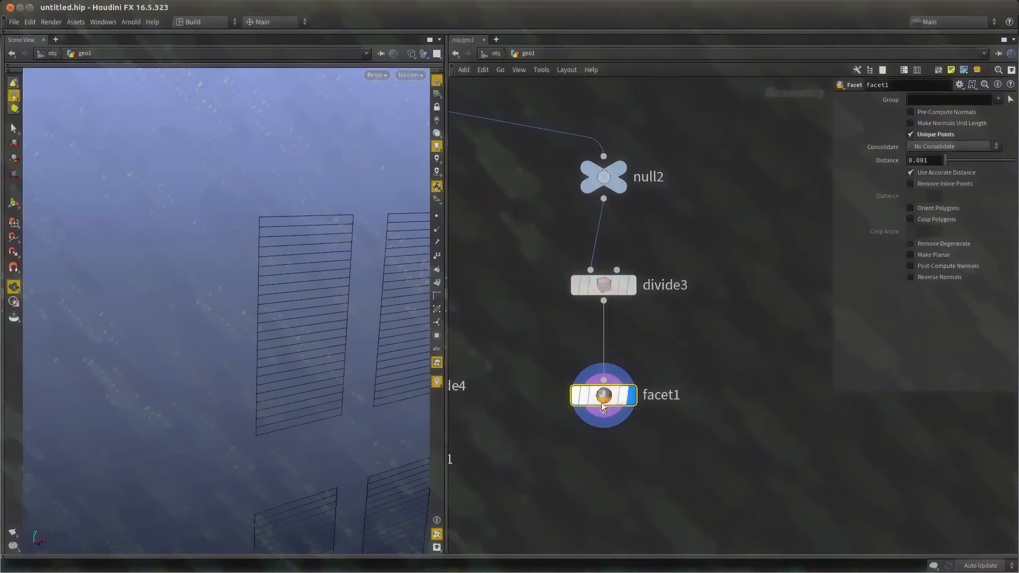
pyautogui.middleClick(677, 384)
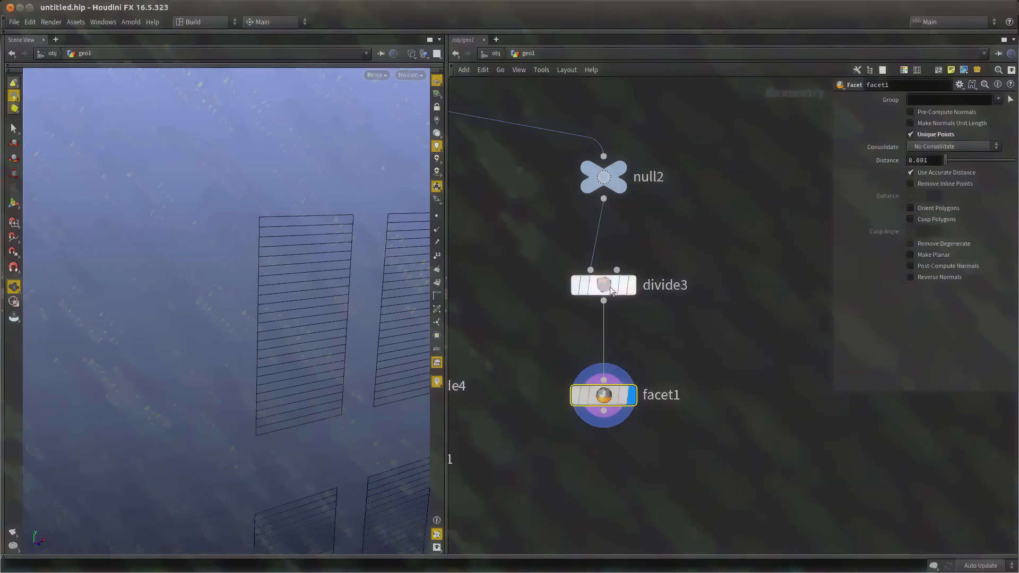
pyautogui.middleClick(701, 285)
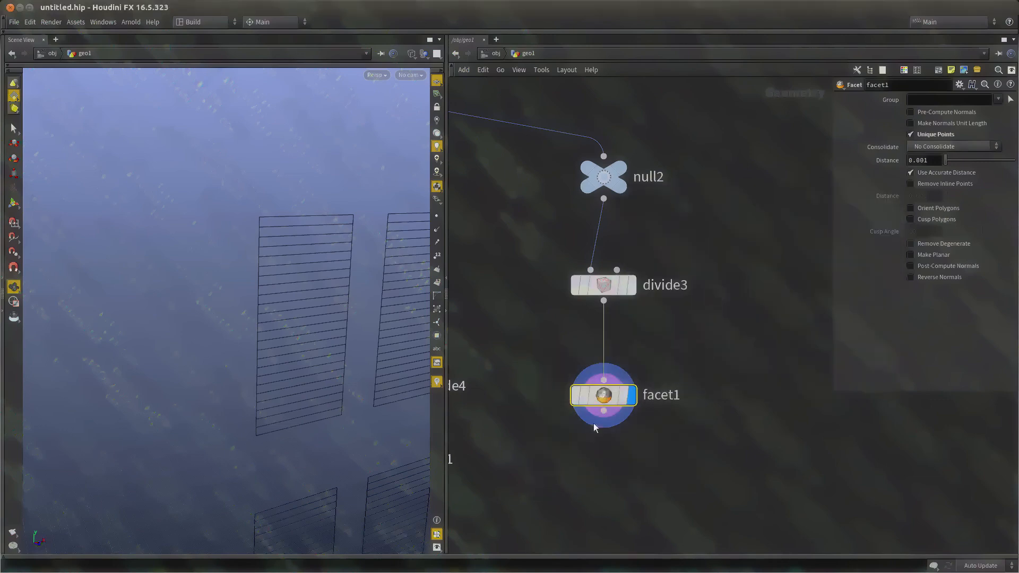
pyautogui.middleClick(601, 285)
pyautogui.press('r')
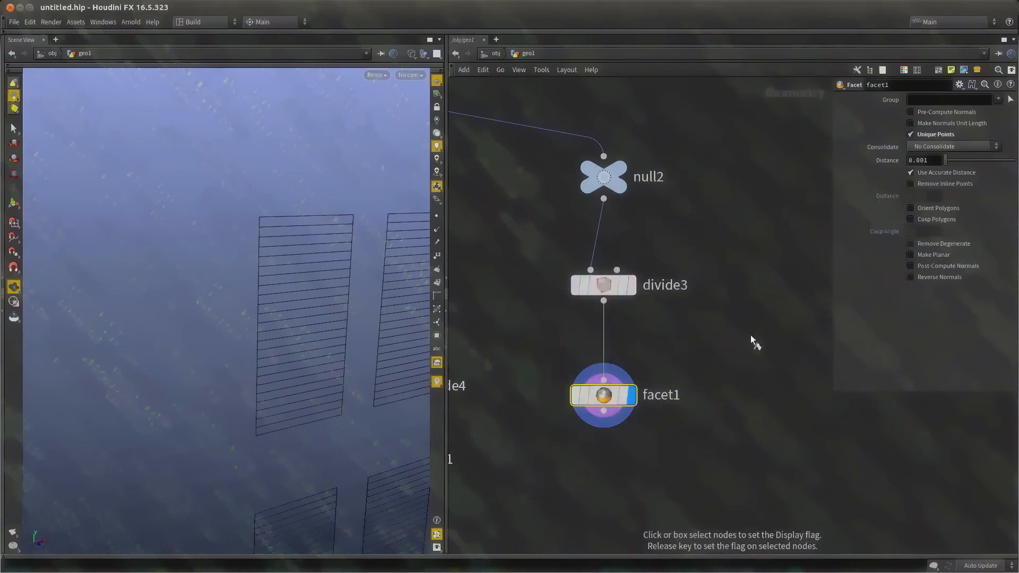
pyautogui.click(610, 285)
pyautogui.moveTo(658, 330); pyautogui.dragTo(652, 307, button='middle')
pyautogui.press('r')
pyautogui.click(598, 375)
pyautogui.middleClick(597, 378)
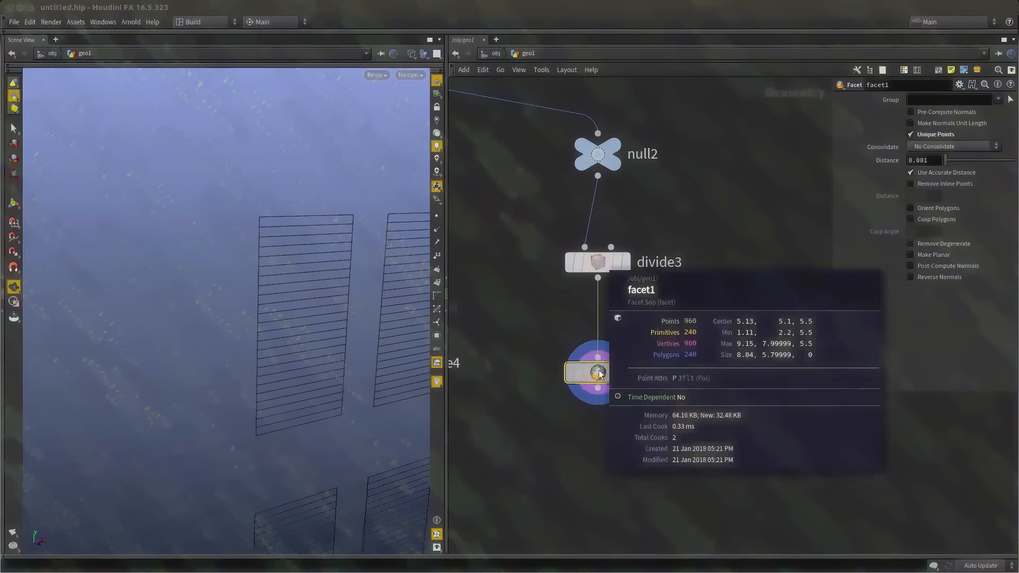
pyautogui.middleClick(629, 261)
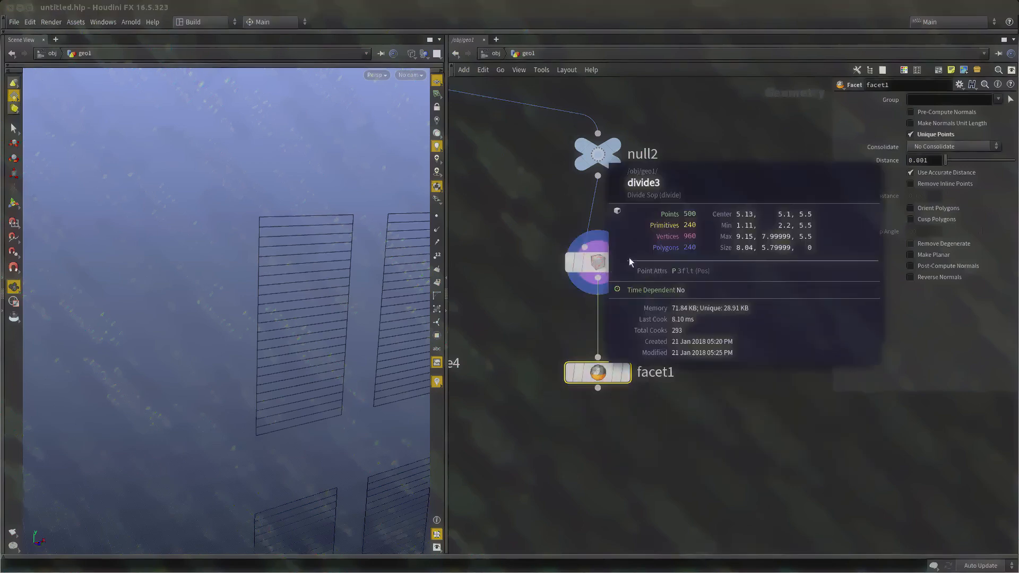
# Display facet1, check its geometry information and view the window strips shaded from another angle
pyautogui.press('r')
pyautogui.moveTo(666, 358); pyautogui.dragTo(518, 440)
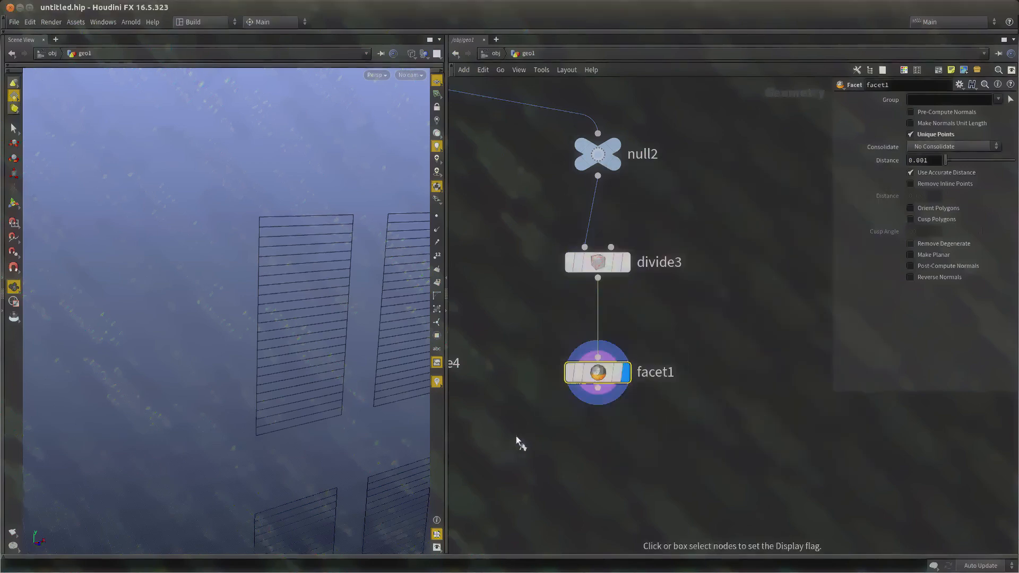
pyautogui.middleClick(598, 373)
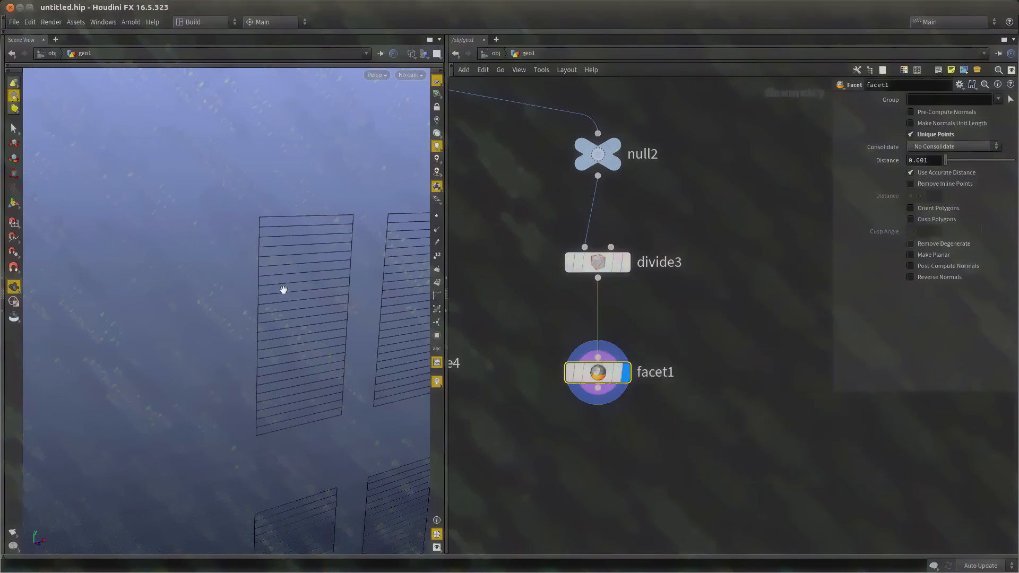
pyautogui.moveTo(268, 281); pyautogui.dragTo(193, 287)
pyautogui.press('w')
# Try moving the top strip of divide3's output with a temporary Edit node, undo the move and remove the node
pyautogui.press('r')
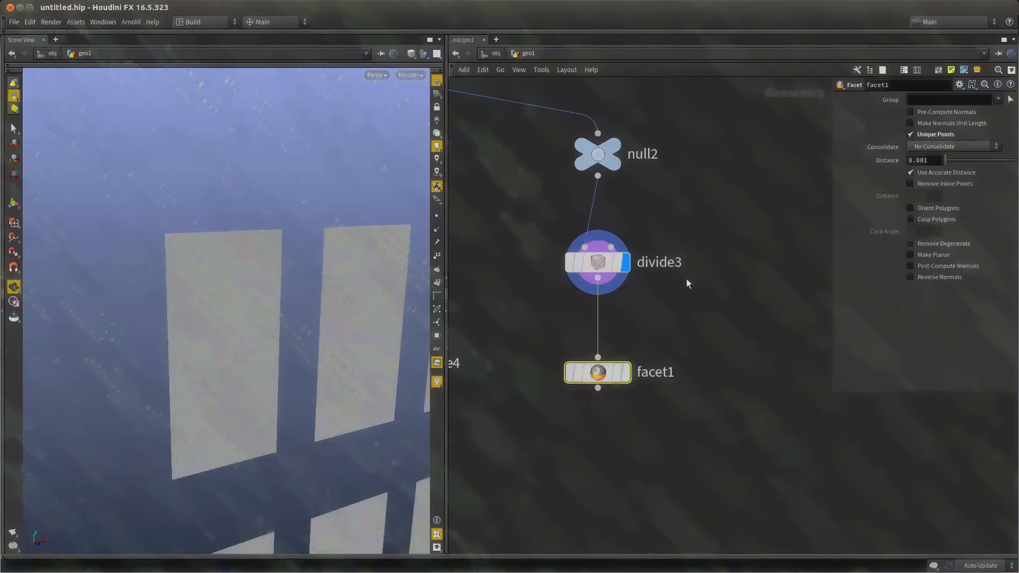
pyautogui.click(597, 263)
pyautogui.press('w')
pyautogui.press('s')
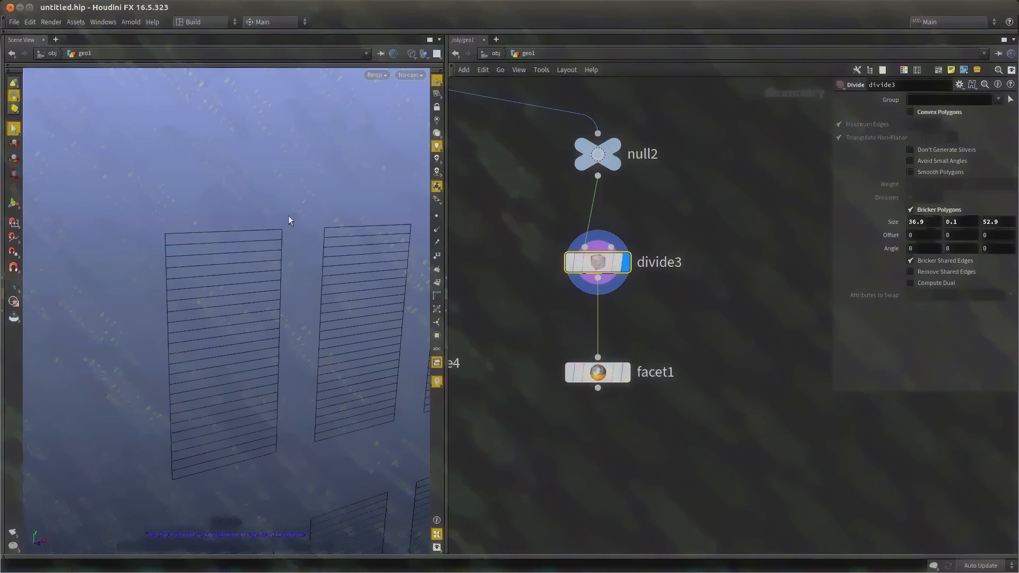
pyautogui.click(259, 236)
pyautogui.press('t')
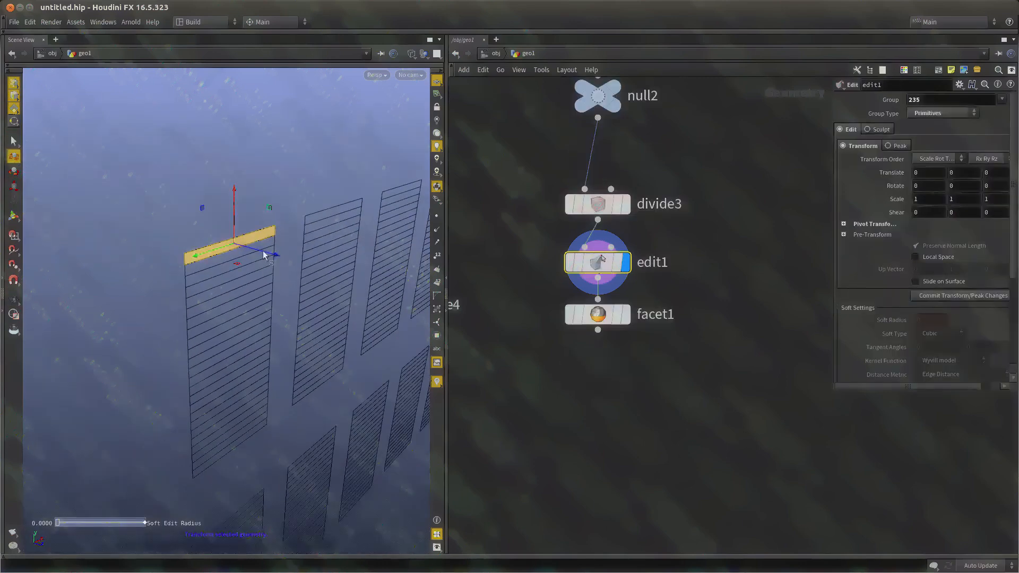
pyautogui.moveTo(270, 257); pyautogui.dragTo(297, 250)
pyautogui.hotkey('ctrl', 'z')
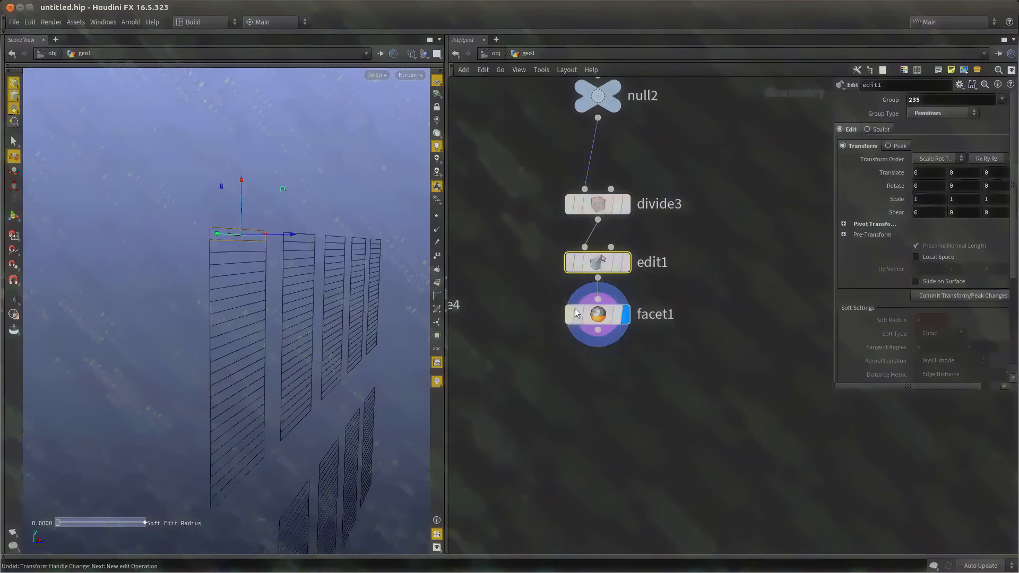
pyautogui.hotkey('ctrl', 'x')
# Try moving the same top strip on facet1's output, undo the move and remove the temporary Edit node
pyautogui.click(631, 319)
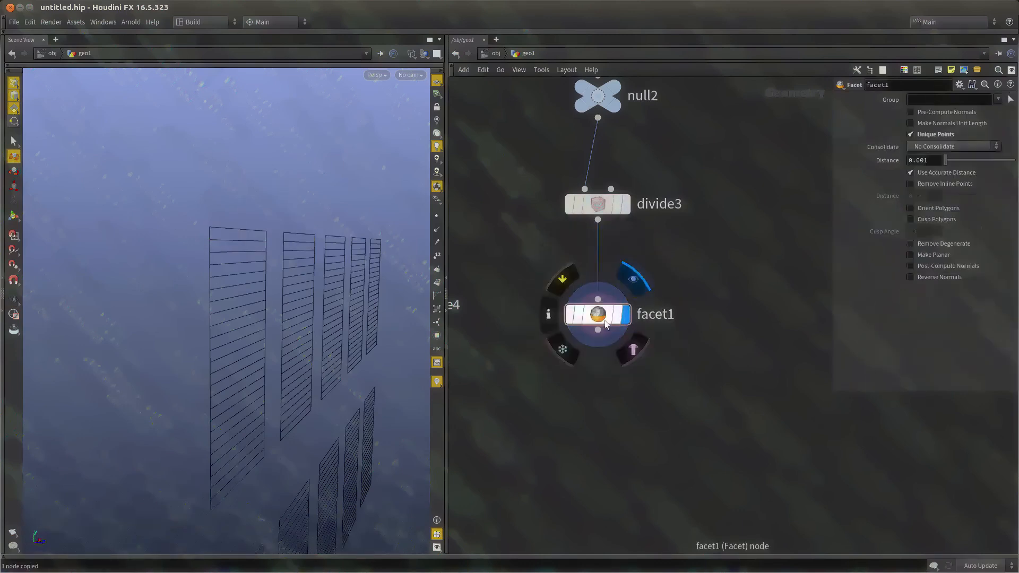
pyautogui.click(238, 237)
pyautogui.moveTo(288, 235); pyautogui.dragTo(319, 237)
pyautogui.hotkey('ctrl', 'z')
pyautogui.moveTo(759, 403); pyautogui.dragTo(628, 319)
pyautogui.hotkey('ctrl', 'x')
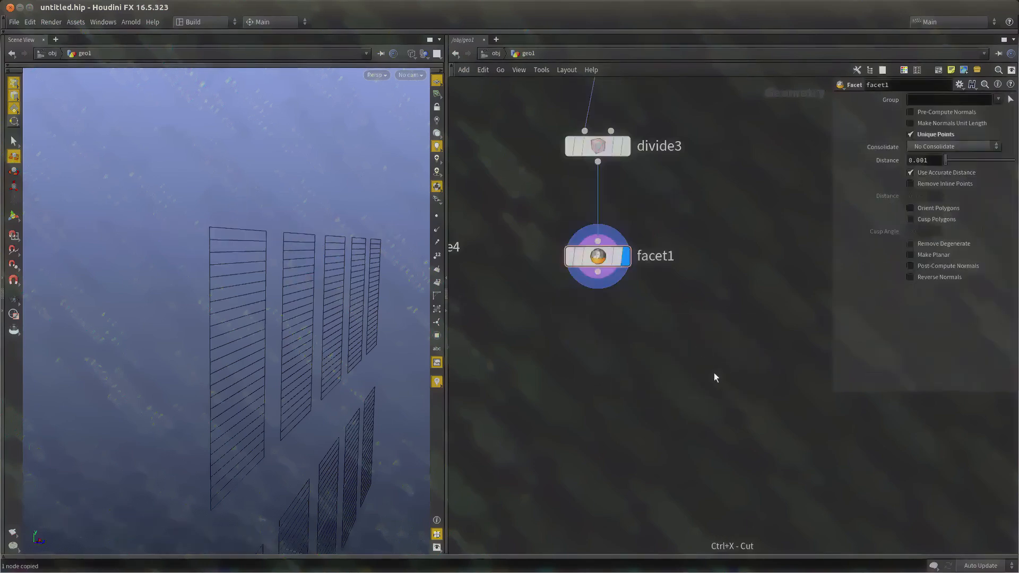
# Add a Primitive node below facet1, connect it to facet1's output and display it
pyautogui.press('Tab')
pyautogui.write('extr')
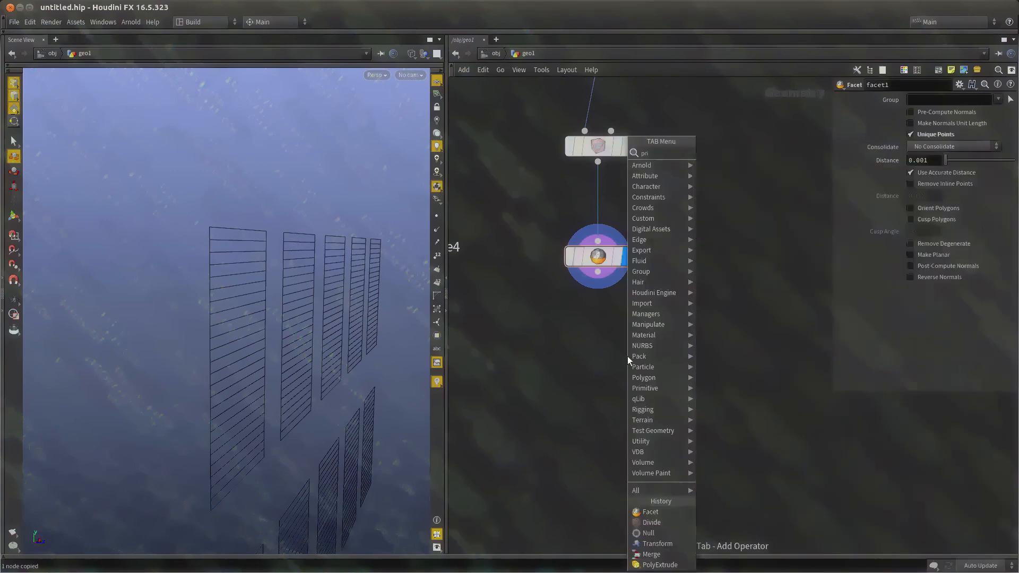
pyautogui.press('Return')
pyautogui.click(628, 355)
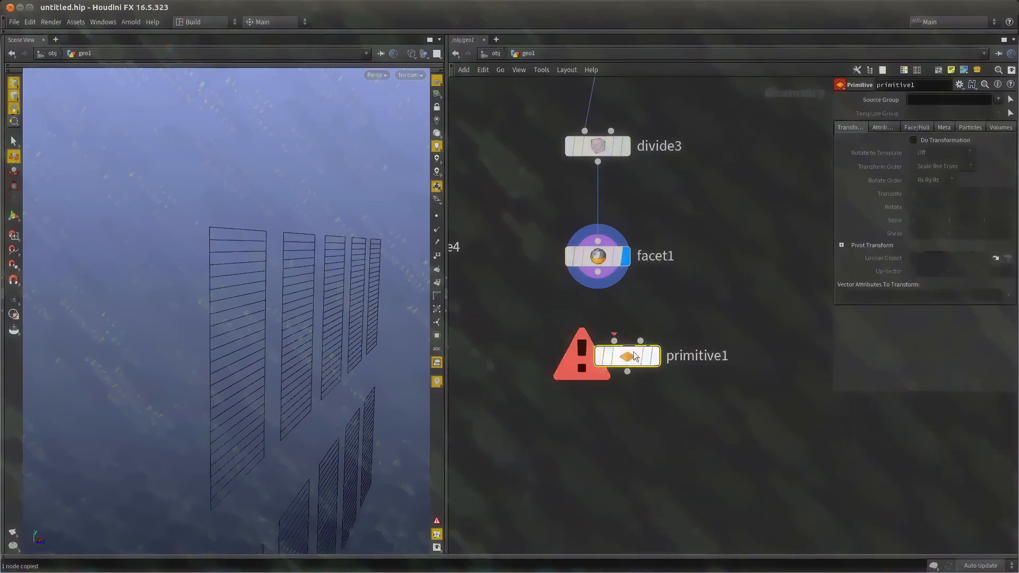
pyautogui.moveTo(598, 272); pyautogui.dragTo(614, 341)
pyautogui.moveTo(215, 258)
pyautogui.mouseDown()
pyautogui.moveTo(246, 289)
pyautogui.moveTo(195, 254)
pyautogui.mouseUp()
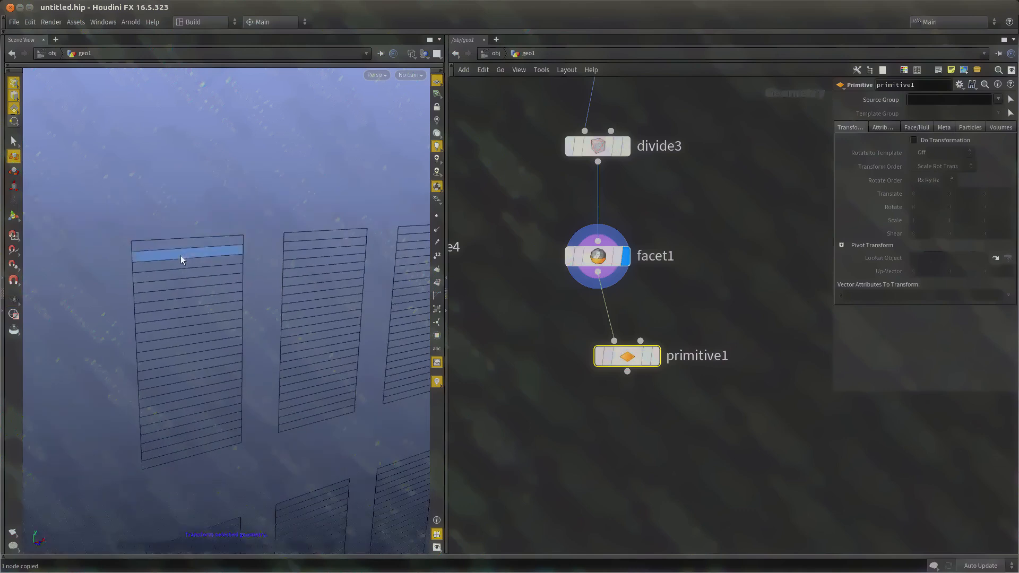
pyautogui.press('r')
pyautogui.moveTo(726, 312); pyautogui.dragTo(643, 354)
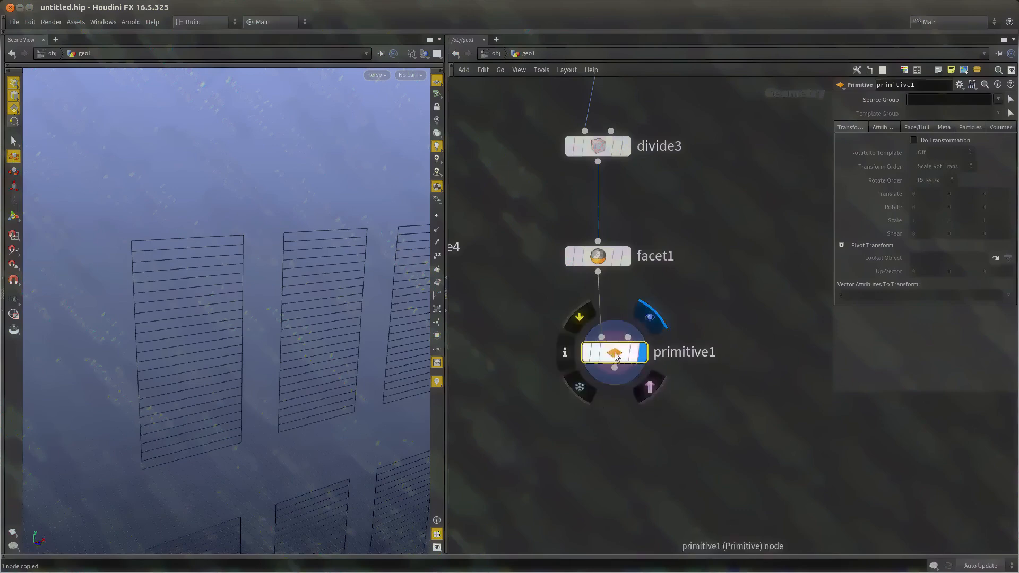
# Enable Do Transformation on primitive1 and set its Y scale to 0.92 to open gaps between the strips
pyautogui.moveTo(349, 246)
pyautogui.mouseDown()
pyautogui.moveTo(319, 277)
pyautogui.moveTo(341, 256)
pyautogui.mouseUp()
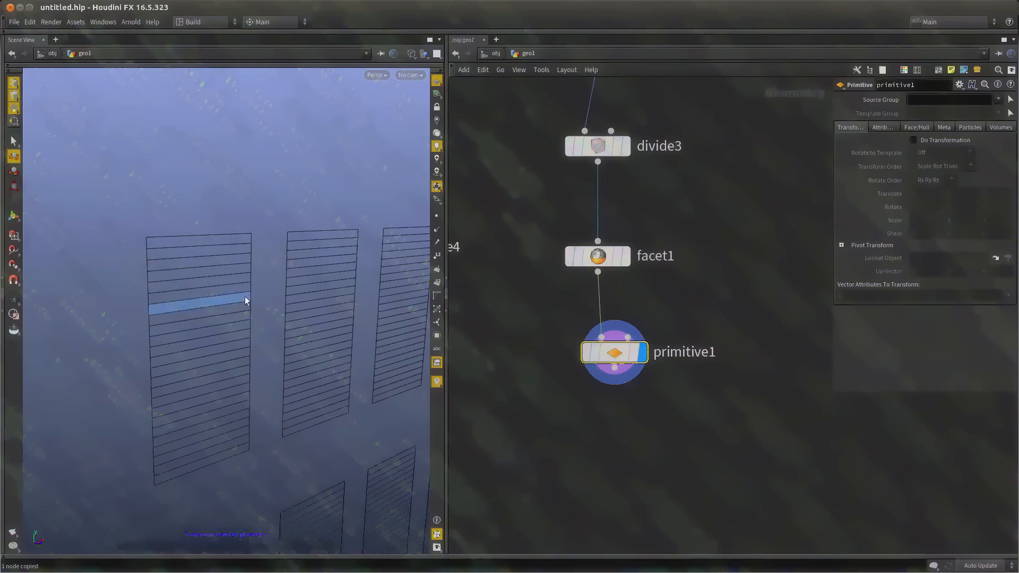
pyautogui.click(930, 142)
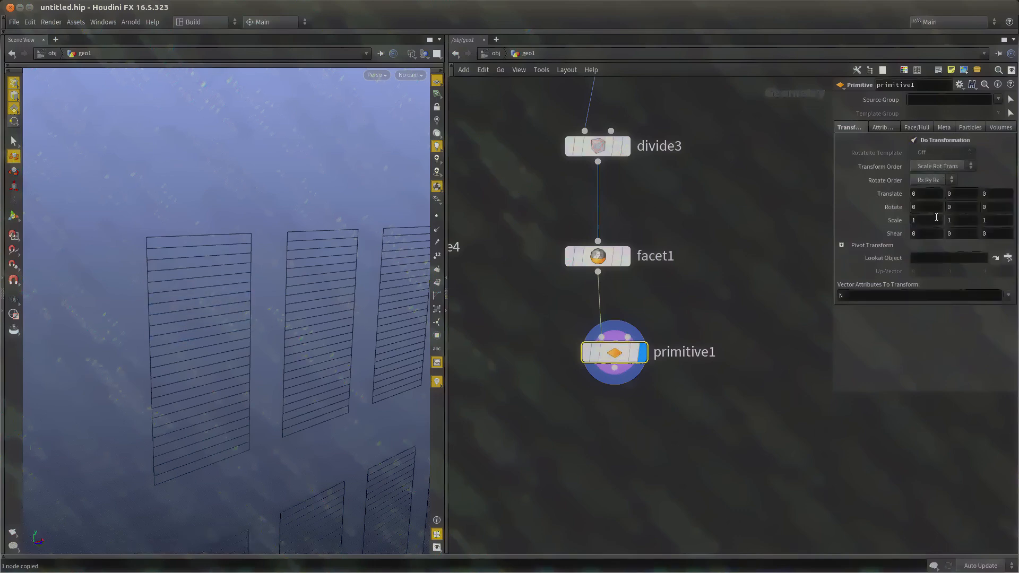
pyautogui.moveTo(957, 219)
pyautogui.mouseDown(button='middle')
pyautogui.moveTo(957, 244)
pyautogui.moveTo(776, 221)
pyautogui.moveTo(972, 226)
pyautogui.mouseUp(button='middle')
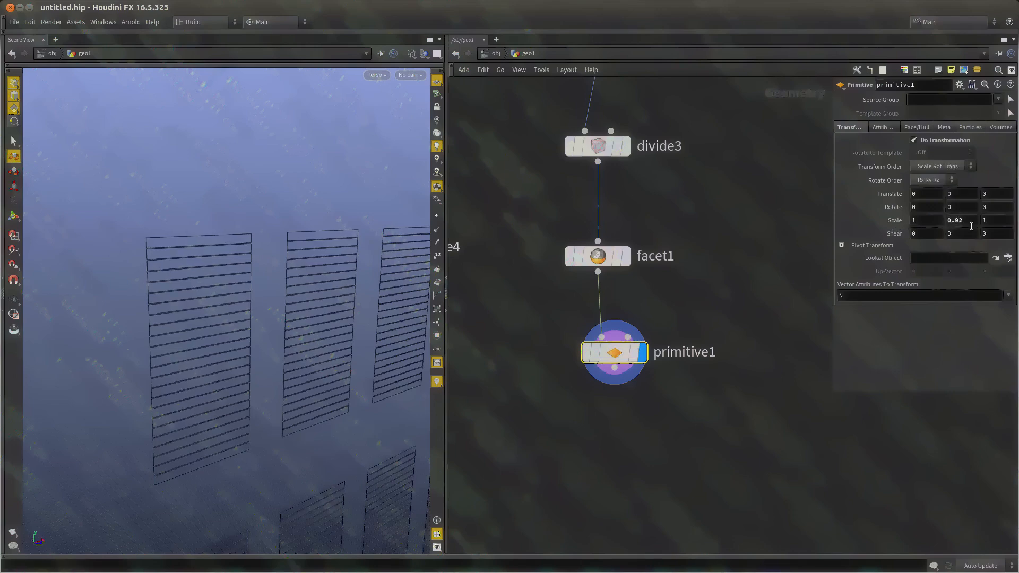
pyautogui.hotkey('ctrl', 'z')
pyautogui.hotkey('ctrl', 'z')
pyautogui.hotkey('ctrl', 'z')
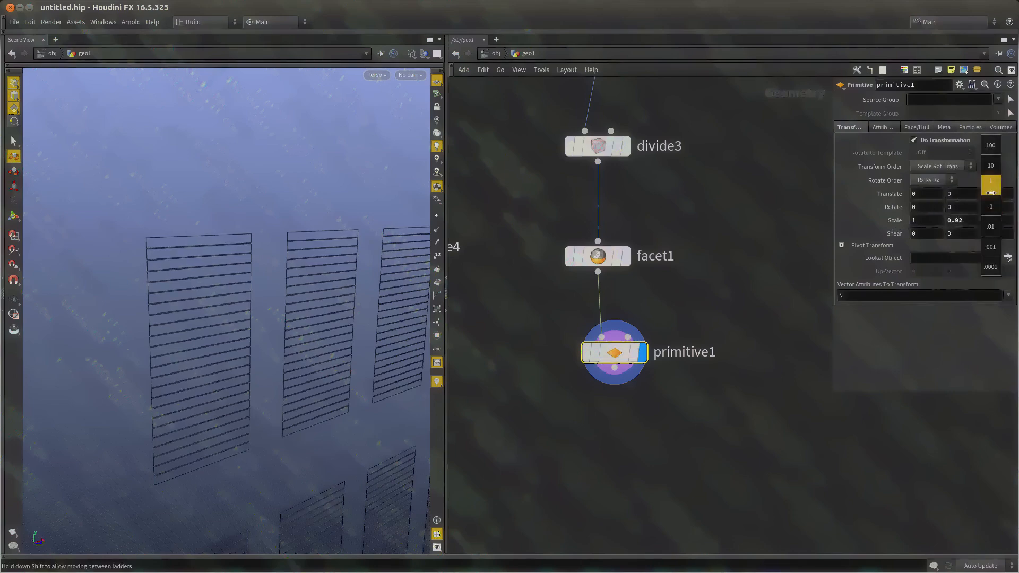
# Set primitive1's X rotation to 29.5 to tilt all strips like blind slats
pyautogui.moveTo(922, 207); pyautogui.dragTo(922, 197, button='middle')
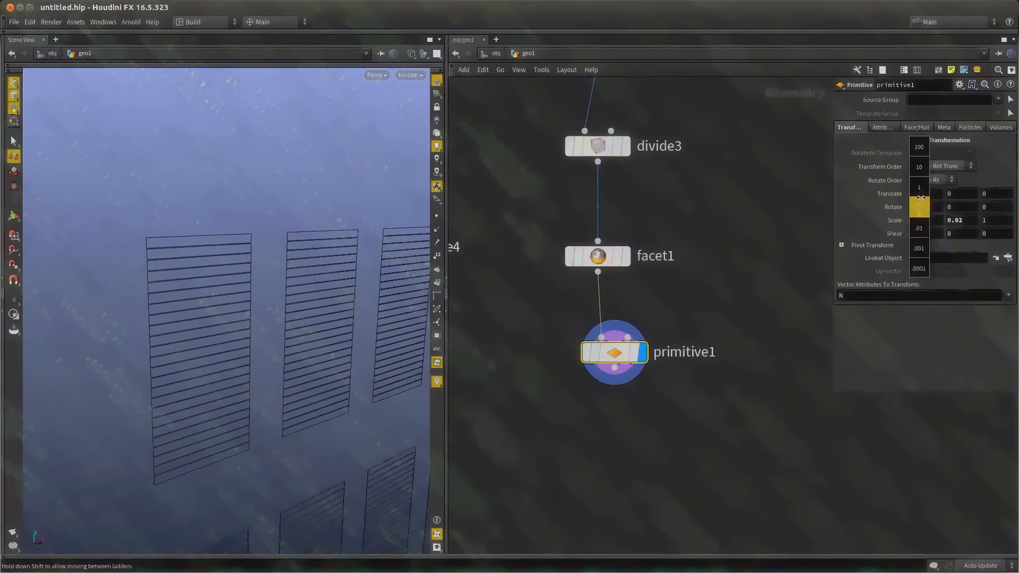
pyautogui.moveTo(1012, 208); pyautogui.dragTo(1017, 208, button='middle')
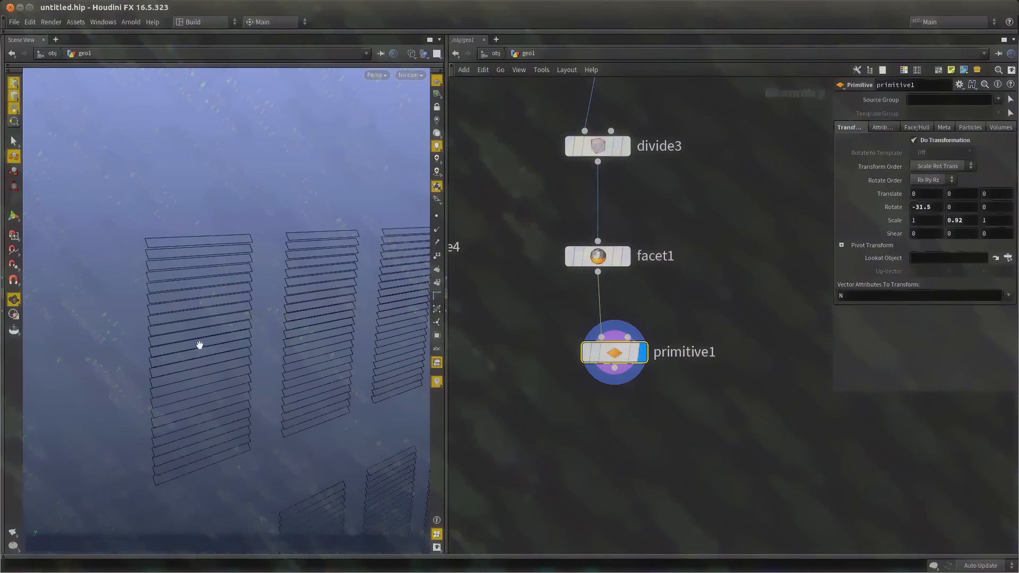
pyautogui.moveTo(200, 345); pyautogui.dragTo(262, 331)
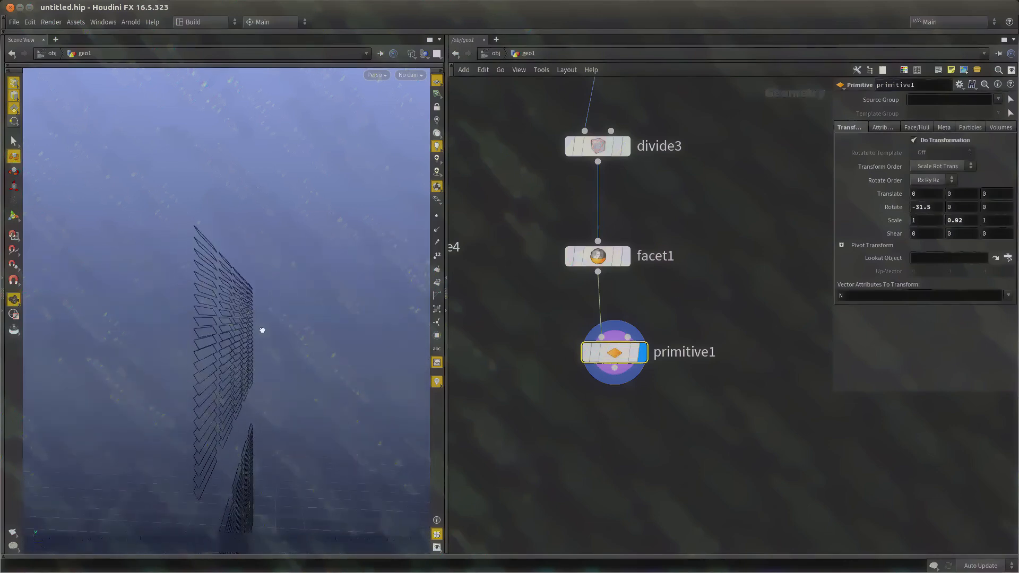
pyautogui.moveTo(925, 211); pyautogui.dragTo(958, 191, button='middle')
pyautogui.keyDown('alt'); pyautogui.moveTo(355, 364); pyautogui.dragTo(313, 356); pyautogui.keyUp('alt')
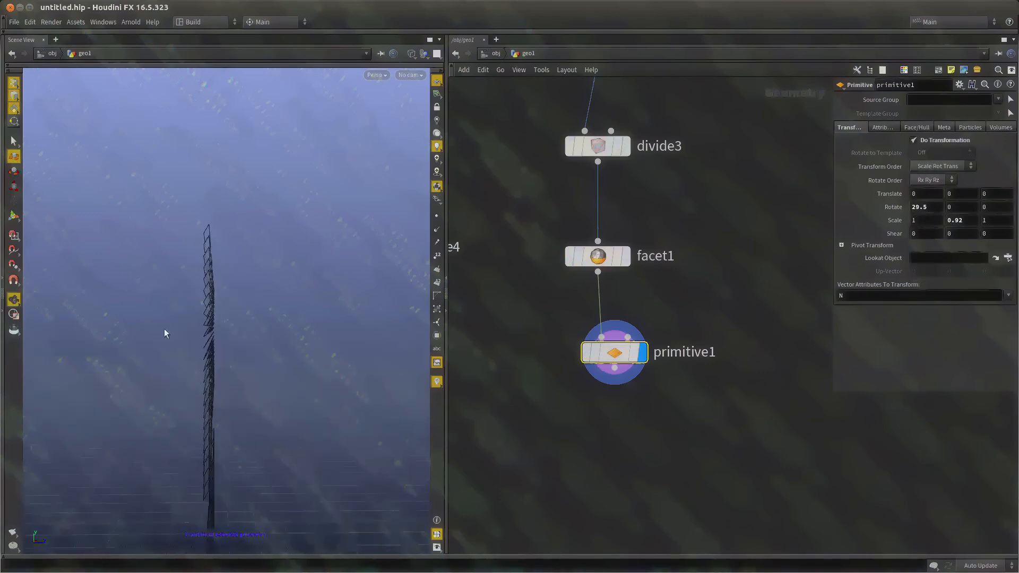
pyautogui.keyDown('alt'); pyautogui.moveTo(234, 364); pyautogui.dragTo(183, 355); pyautogui.keyUp('alt')
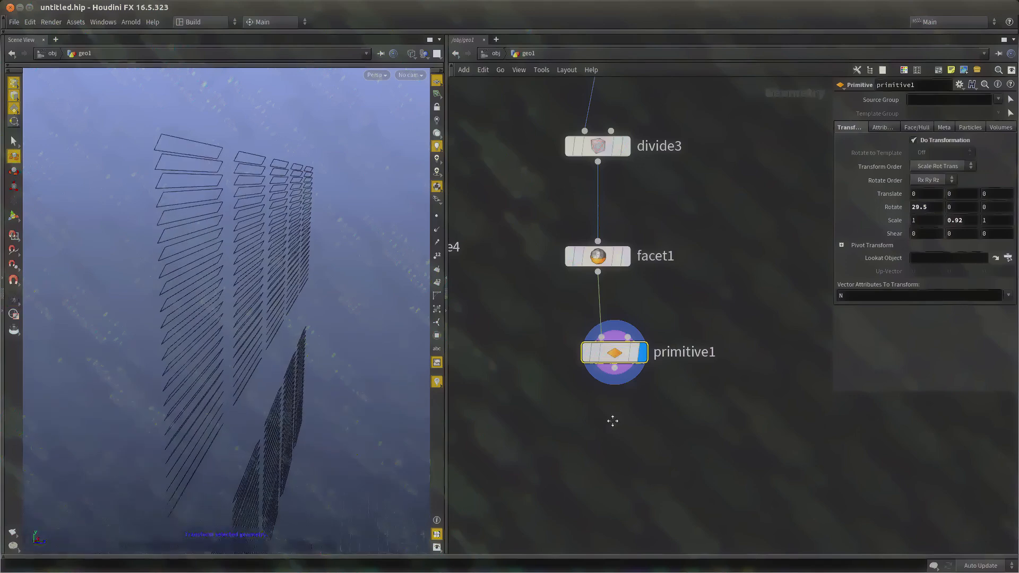
# Add a PolyExtrude node below primitive1, connect it to primitive1's output and display it
pyautogui.moveTo(613, 421); pyautogui.dragTo(610, 428, button='middle')
pyautogui.press('Tab')
pyautogui.moveTo(642, 353)
pyautogui.click(714, 186)
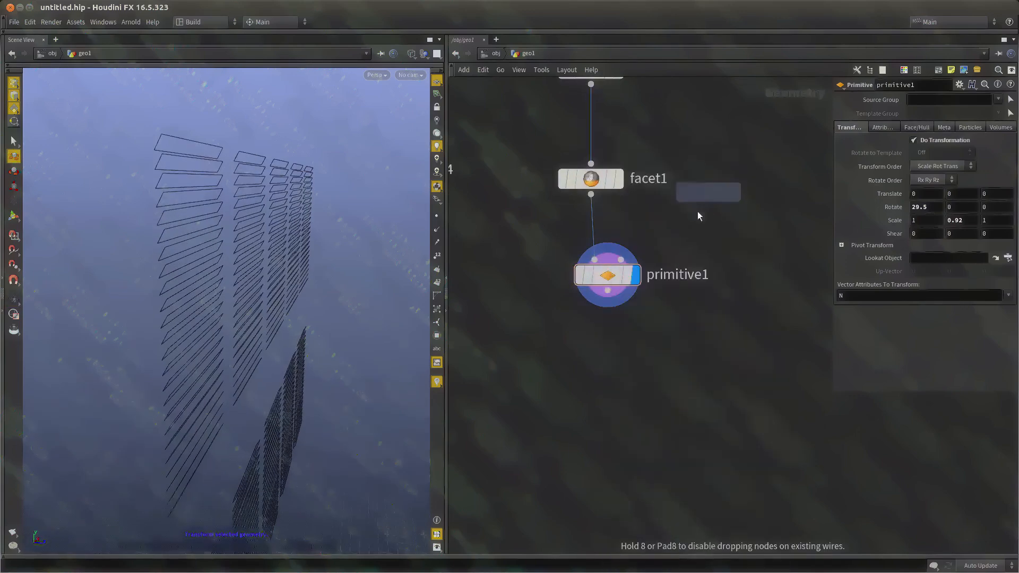
pyautogui.click(606, 429)
pyautogui.click(608, 290)
pyautogui.click(616, 405)
pyautogui.moveTo(641, 424); pyautogui.dragTo(660, 394, button='middle')
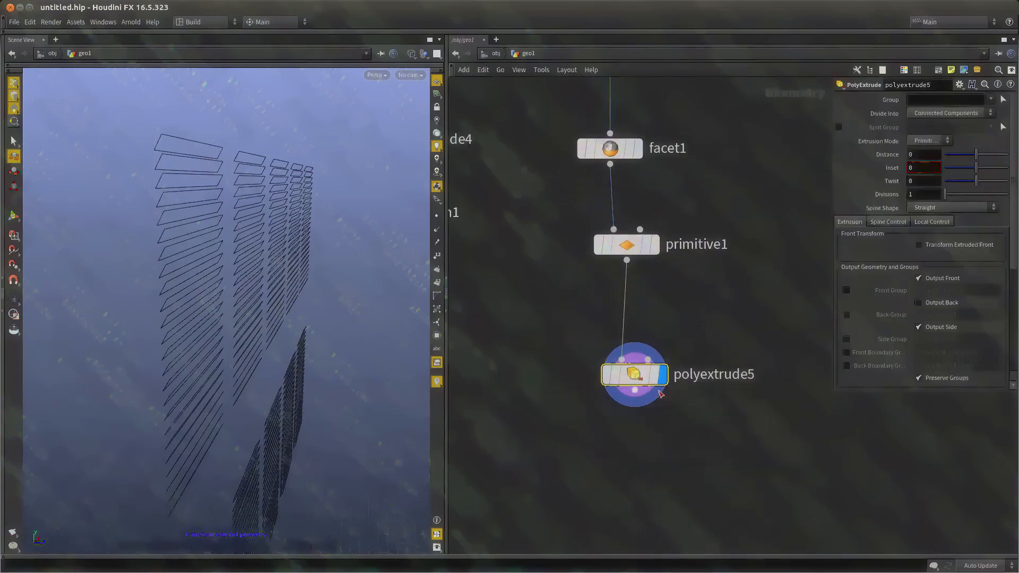
# Set polyextrude5's distance to 0.02 and enable Output Back to give the slats closed thickness
pyautogui.moveTo(977, 155); pyautogui.dragTo(979, 160)
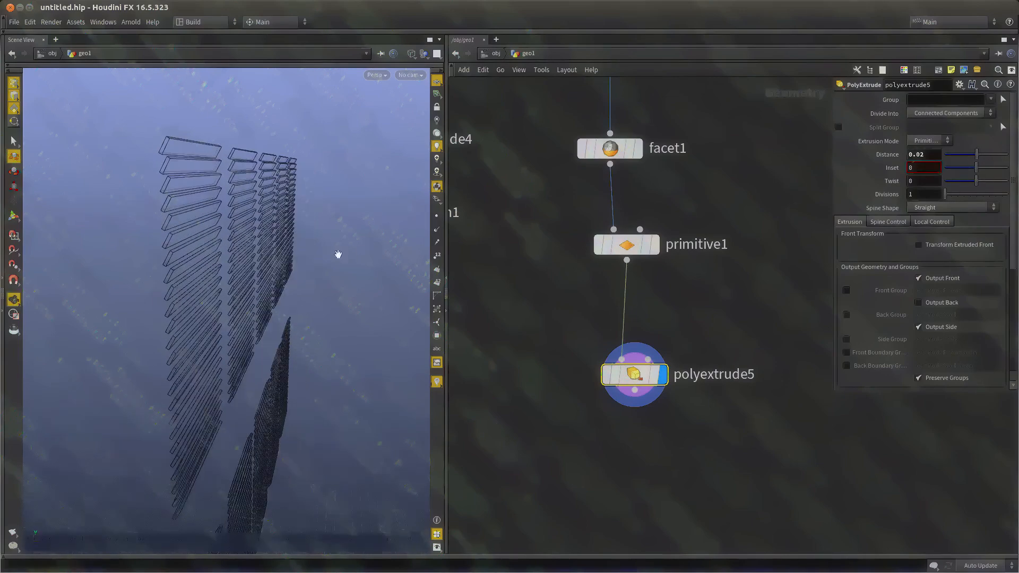
pyautogui.click(939, 306)
pyautogui.moveTo(255, 296)
pyautogui.mouseDown()
pyautogui.moveTo(292, 298)
pyautogui.moveTo(245, 300)
pyautogui.moveTo(262, 296)
pyautogui.moveTo(239, 280)
pyautogui.moveTo(249, 241)
pyautogui.mouseUp()
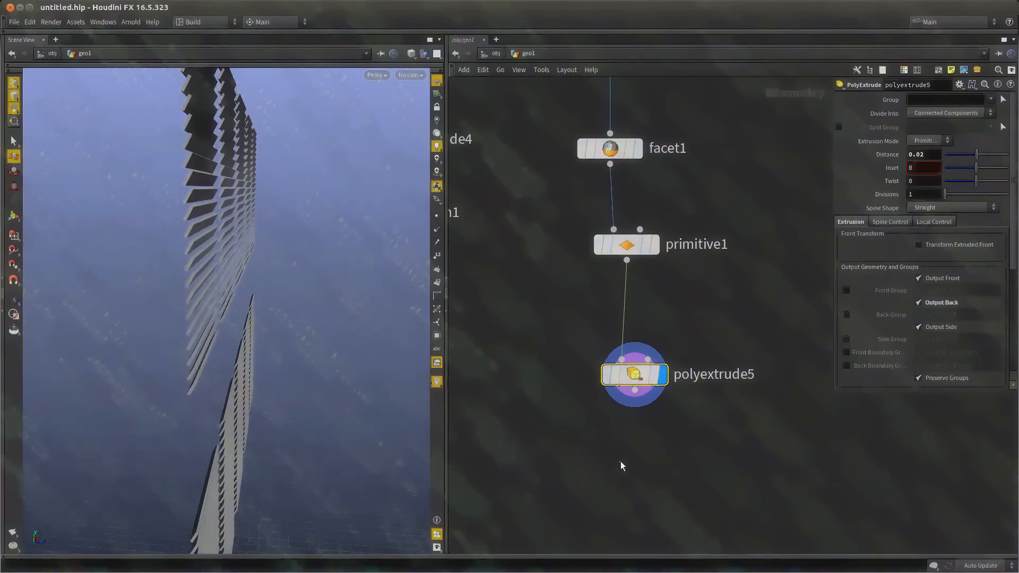
# Add a Transform node beside polyextrude5, connect it to polyextrude5's output and display it
pyautogui.press('Tab')
pyautogui.write('tr')
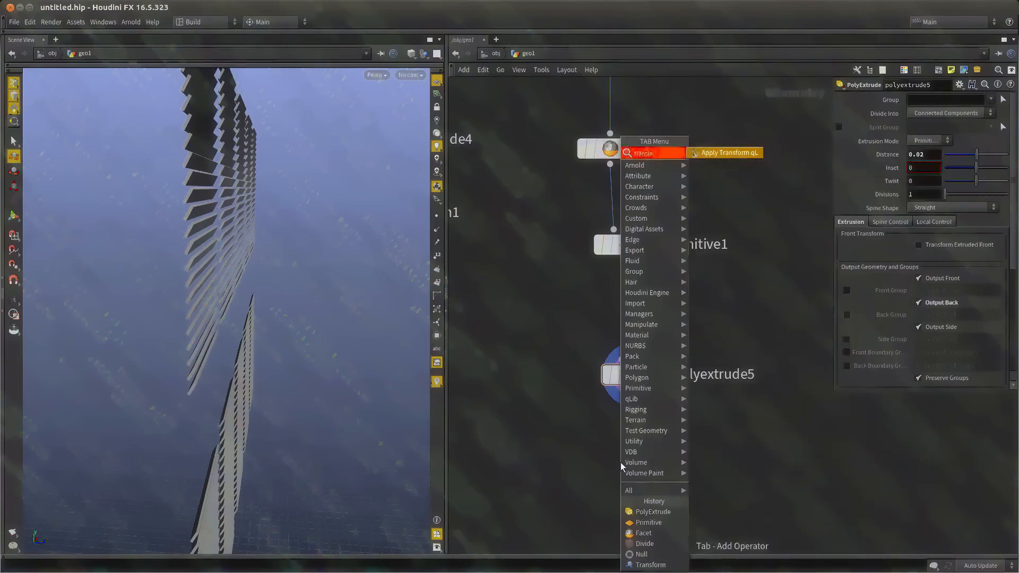
pyautogui.press('Escape')
pyautogui.press('Tab')
pyautogui.write('tr')
pyautogui.press('Return')
pyautogui.click(661, 466)
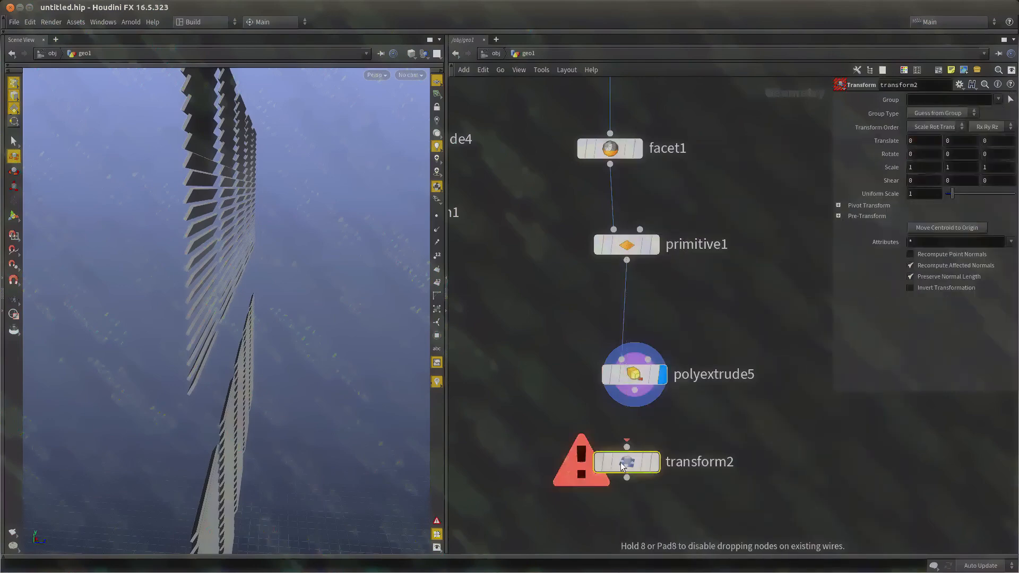
pyautogui.moveTo(663, 452); pyautogui.dragTo(635, 390)
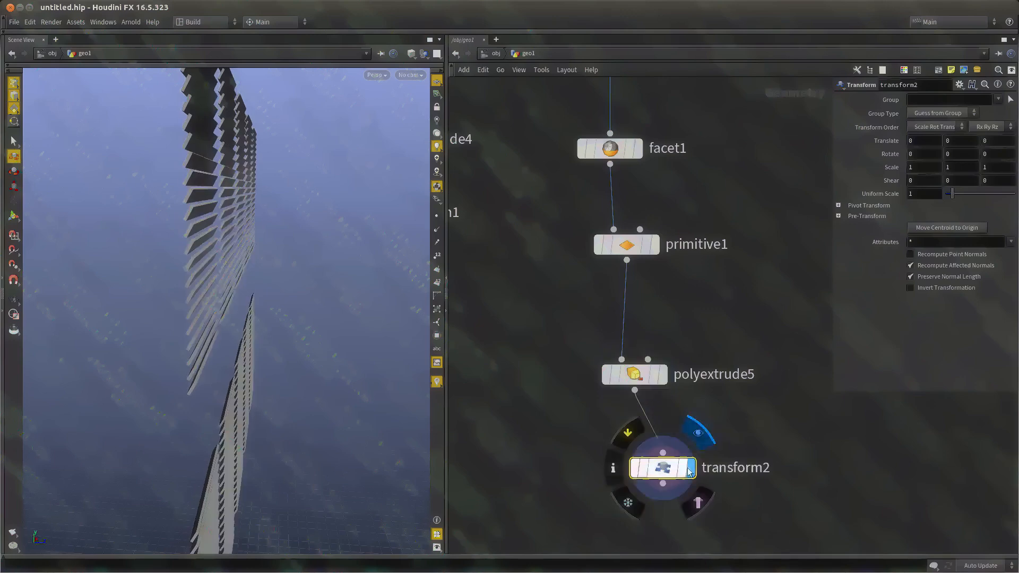
pyautogui.moveTo(690, 462); pyautogui.dragTo(733, 448)
pyautogui.moveTo(694, 474); pyautogui.dragTo(652, 370, button='middle')
# Add a Merge node combining the outputs of polyextrude5 and transform2, and display it
pyautogui.click(617, 457)
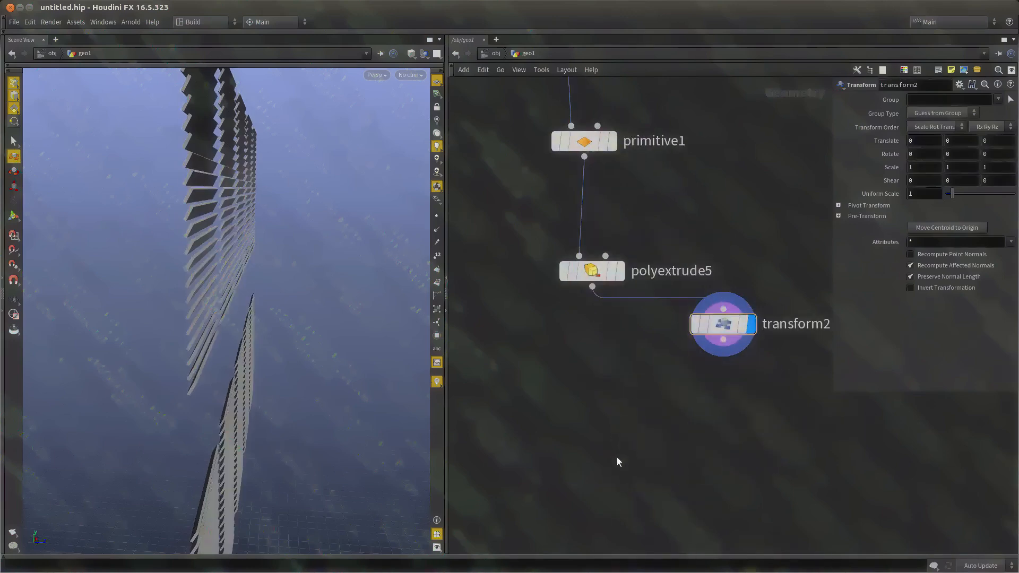
pyautogui.press('Tab')
pyautogui.write('merge')
pyautogui.press('Return')
pyautogui.click(593, 287)
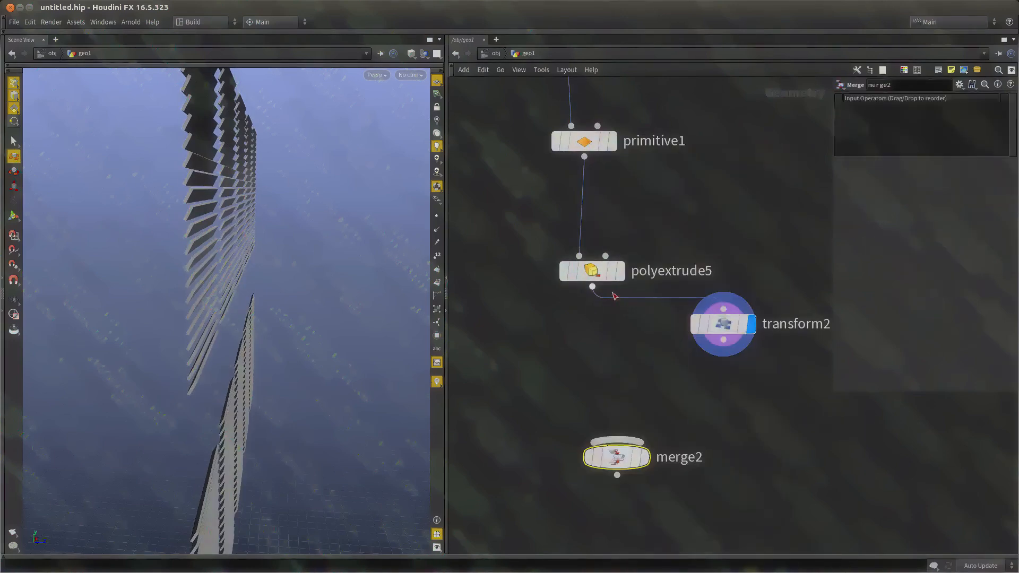
pyautogui.click(619, 440)
pyautogui.moveTo(619, 440); pyautogui.dragTo(723, 340)
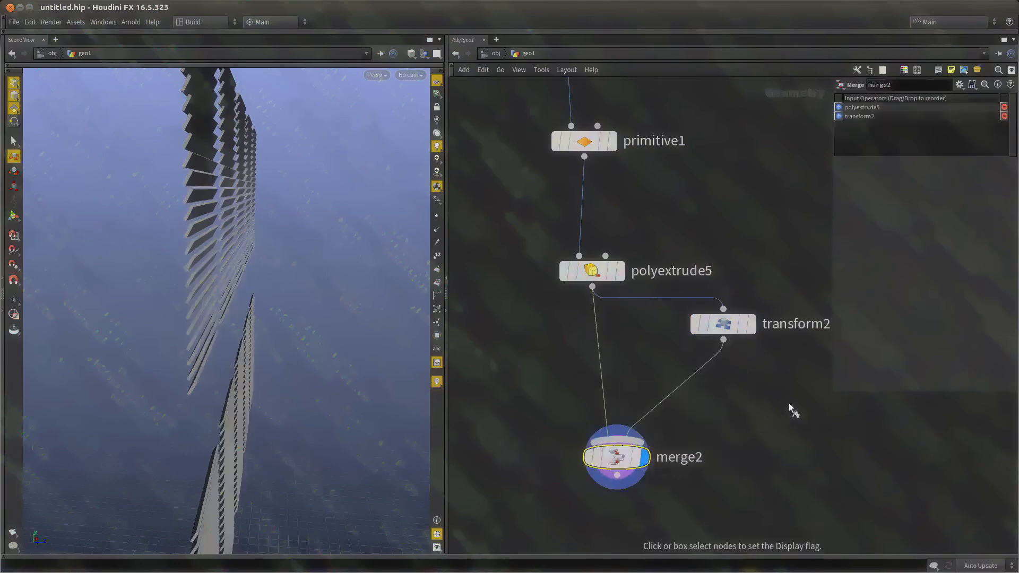
# Set transform2's Y translate to 0.05 so the duplicated slats fill the gaps between the originals
pyautogui.click(723, 325)
pyautogui.moveTo(727, 248); pyautogui.dragTo(695, 273, button='middle')
pyautogui.moveTo(959, 154); pyautogui.dragTo(982, 166, button='middle')
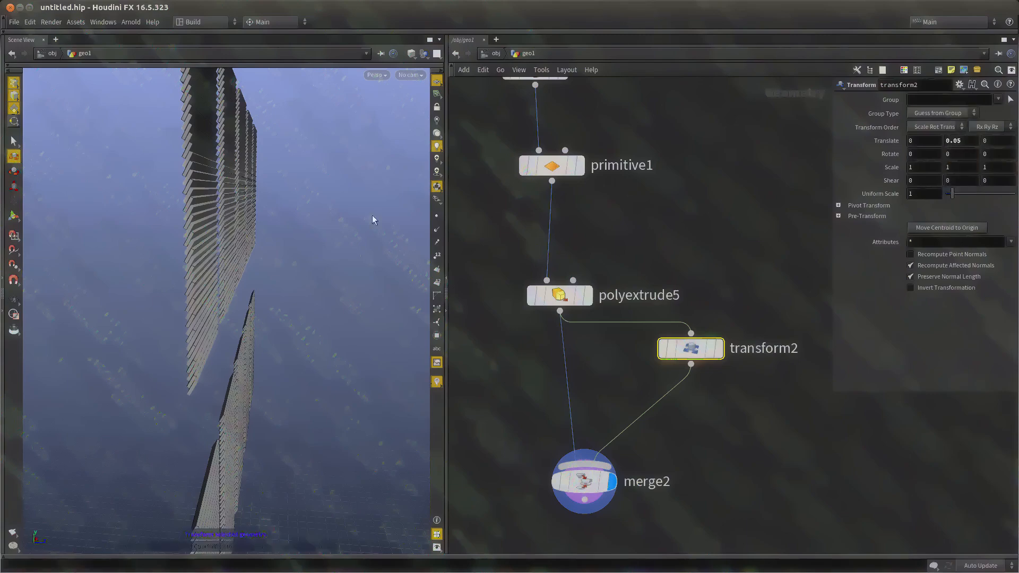
pyautogui.moveTo(376, 220); pyautogui.dragTo(308, 329)
pyautogui.scroll(-5, 621, 275)
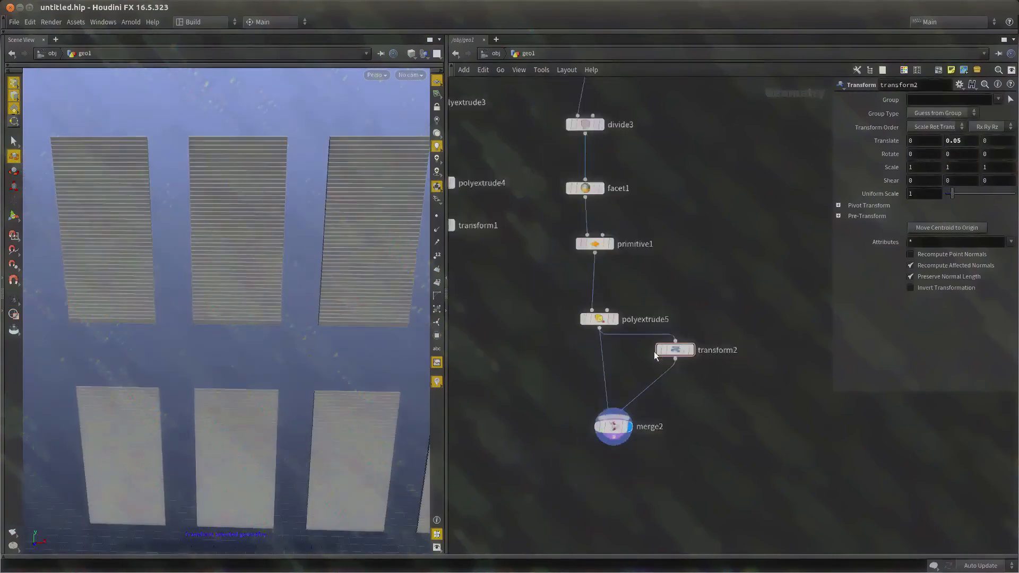
# Connect merge2's output to merge1 and display the combined building facade
pyautogui.moveTo(582, 311); pyautogui.dragTo(573, 378)
pyautogui.click(573, 378)
pyautogui.click(764, 372)
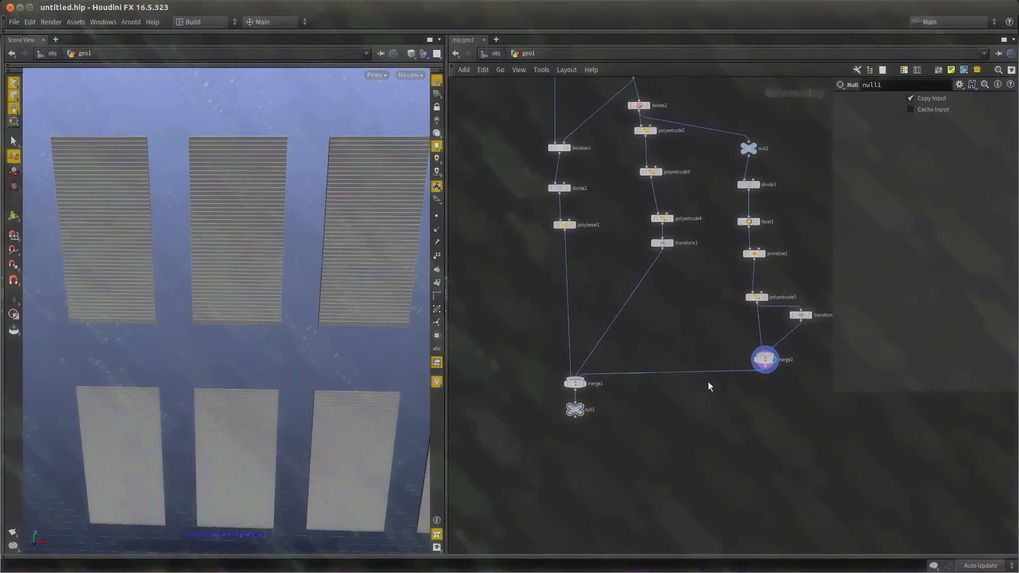
pyautogui.moveTo(708, 387); pyautogui.dragTo(705, 362, button='middle')
pyautogui.press('r')
pyautogui.moveTo(648, 396); pyautogui.dragTo(645, 374, button='middle')
# Duplicate transform1 and insert the copy between merge2 and merge1 to push the blinds back into the frames
pyautogui.moveTo(227, 342); pyautogui.dragTo(302, 324)
pyautogui.scroll(3, 570, 345)
pyautogui.scroll(-5, 584, 323)
pyautogui.click(567, 230)
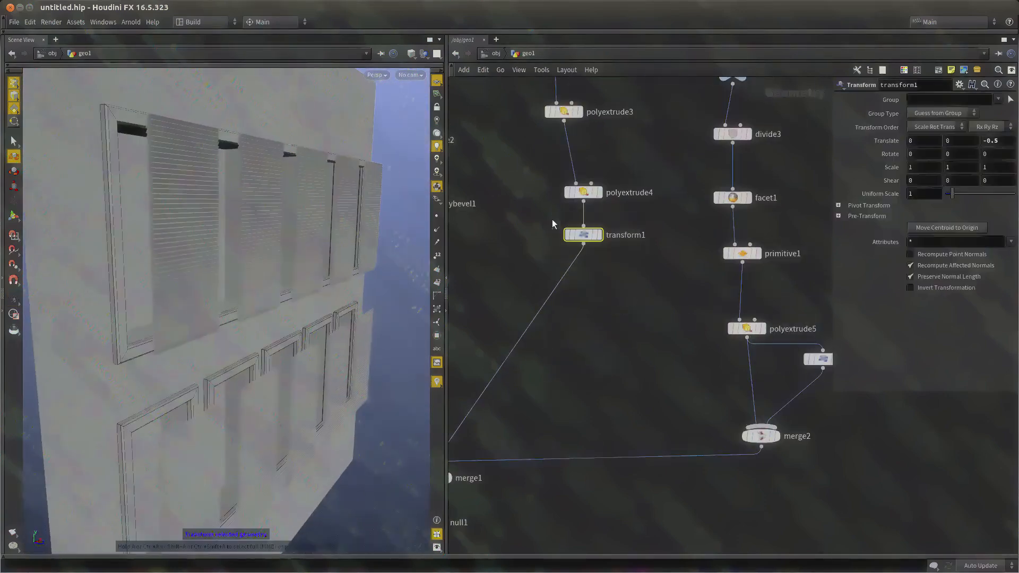
pyautogui.hotkey('ctrl', 'c')
pyautogui.scroll(4, 621, 300)
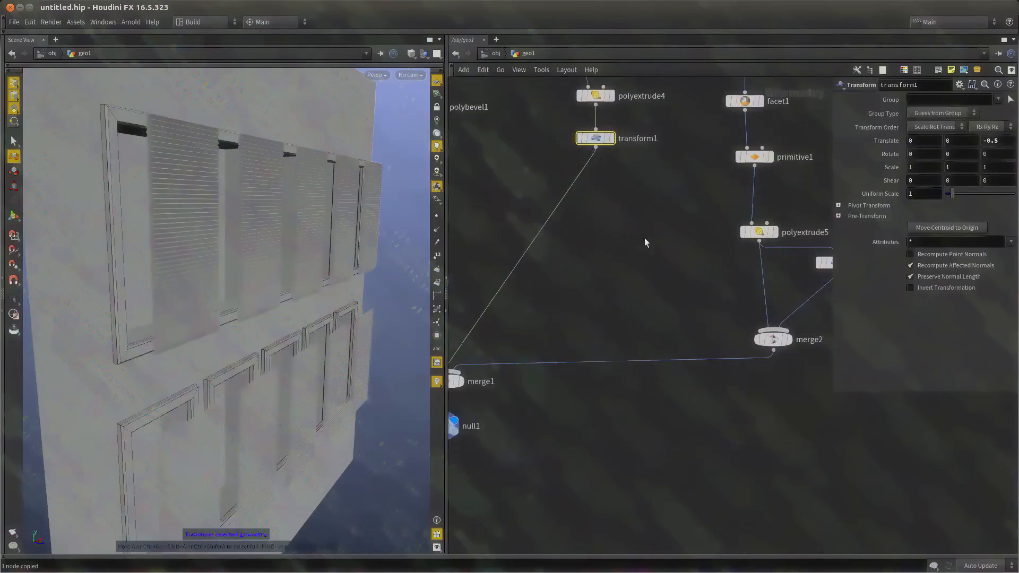
pyautogui.hotkey('ctrl', 'v')
pyautogui.moveTo(648, 296); pyautogui.dragTo(640, 378)
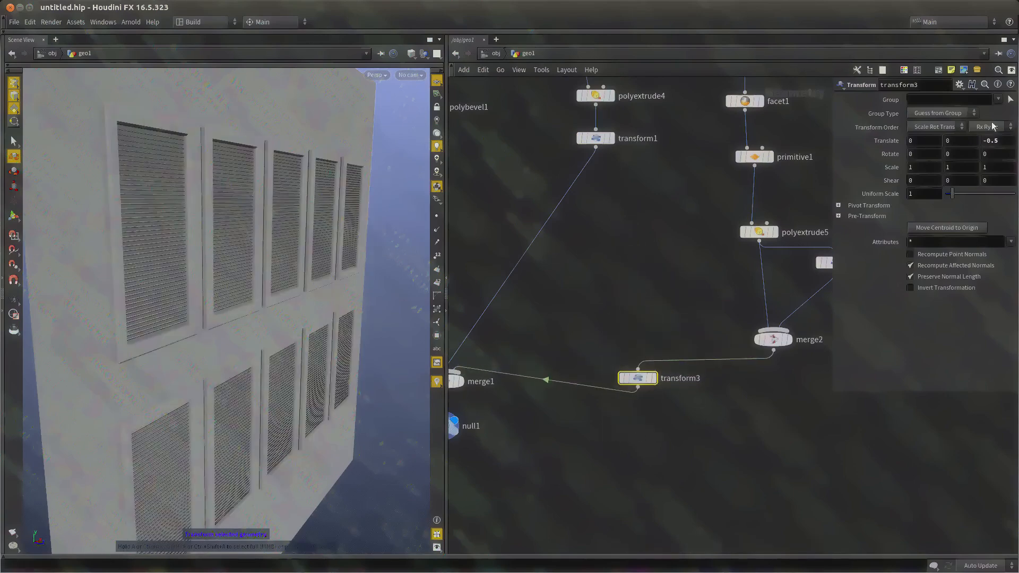
# Set transform3's Z translate to -0.68 so the blinds sit deeper inside the window recesses
pyautogui.moveTo(999, 140); pyautogui.dragTo(757, 195, button='middle')
pyautogui.moveTo(138, 277); pyautogui.dragTo(237, 285)
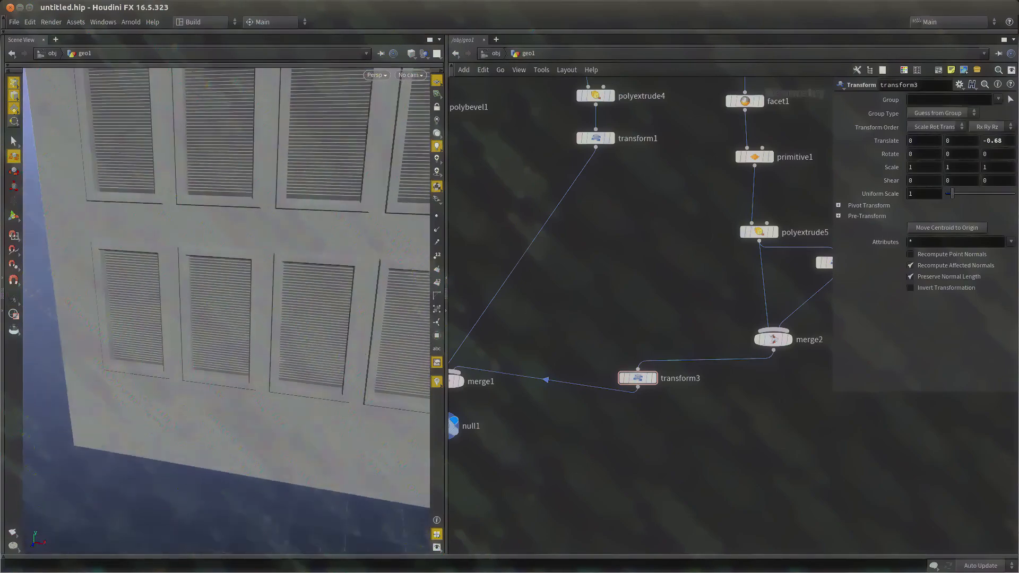
pyautogui.press('Return')
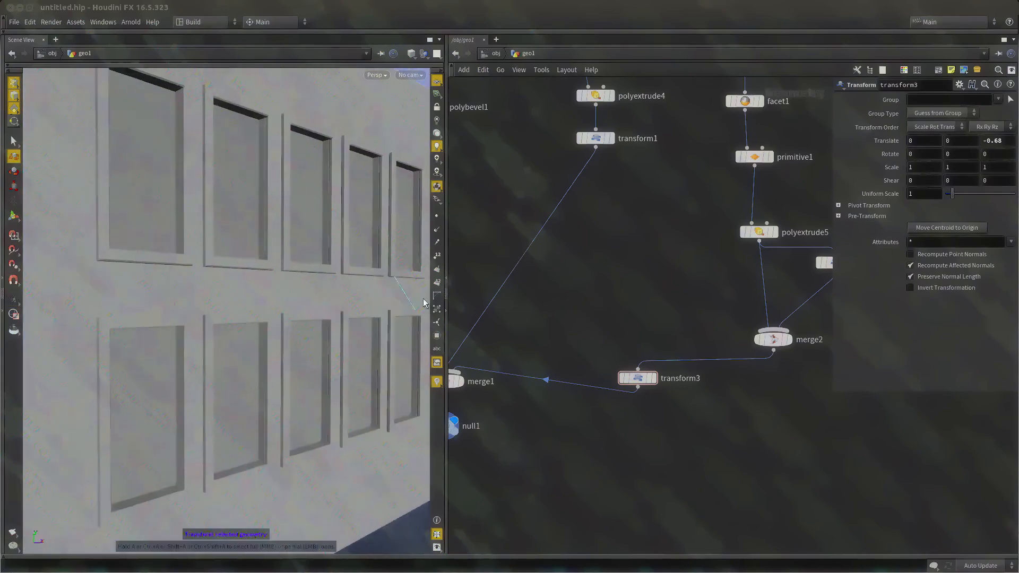
# Move merge1 and null1 further down the network to make room below the node branches
pyautogui.scroll(-5, 661, 325)
pyautogui.moveTo(510, 342); pyautogui.dragTo(596, 406)
pyautogui.click(551, 385)
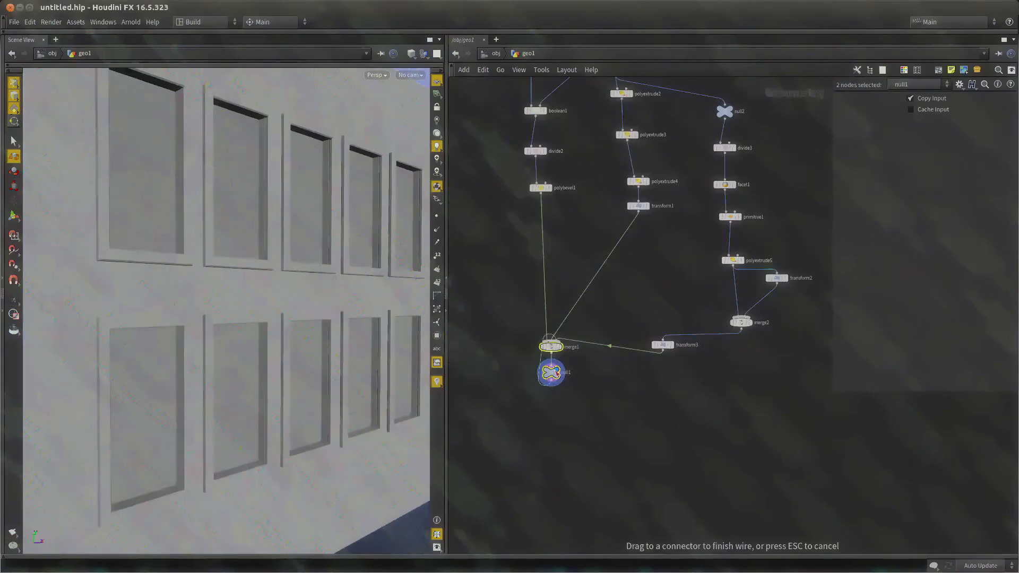
pyautogui.moveTo(551, 372); pyautogui.dragTo(548, 441)
pyautogui.press('h')
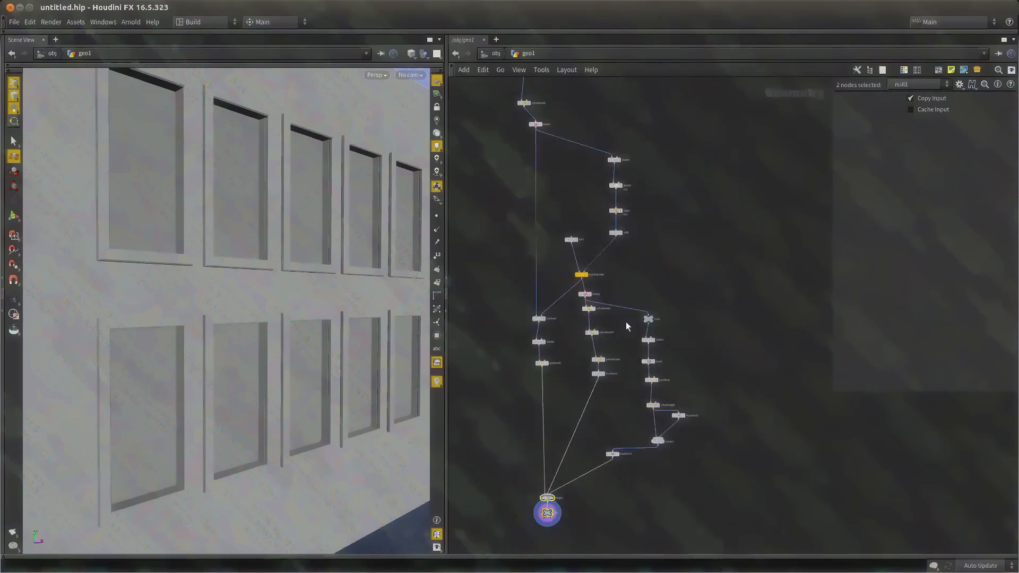
# Display add1 and inspect the window centre points that feed copytopoints1
pyautogui.scroll(4, 600, 260)
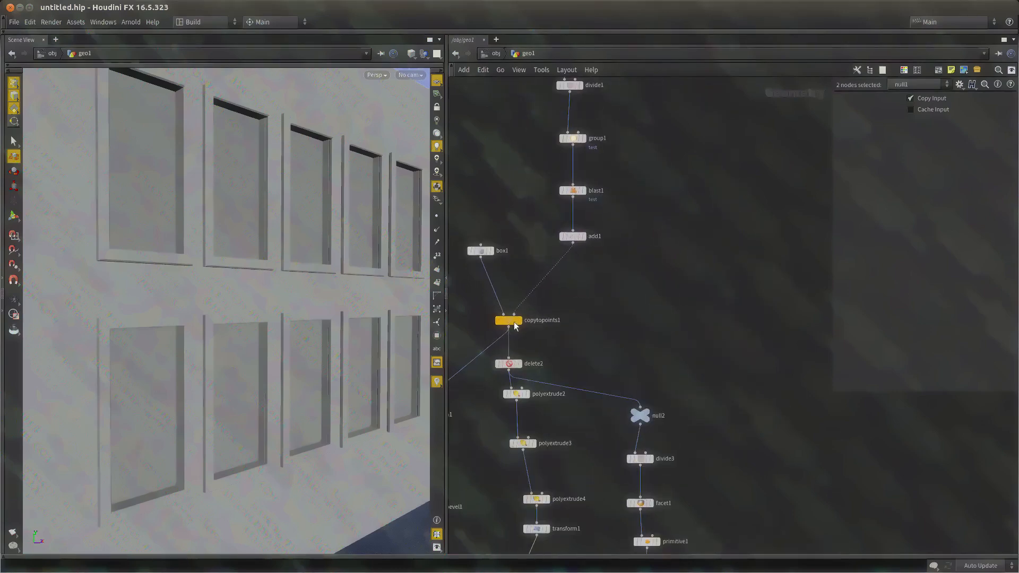
pyautogui.scroll(3, 598, 295)
pyautogui.click(585, 245)
pyautogui.moveTo(605, 260); pyautogui.dragTo(671, 339, button='middle')
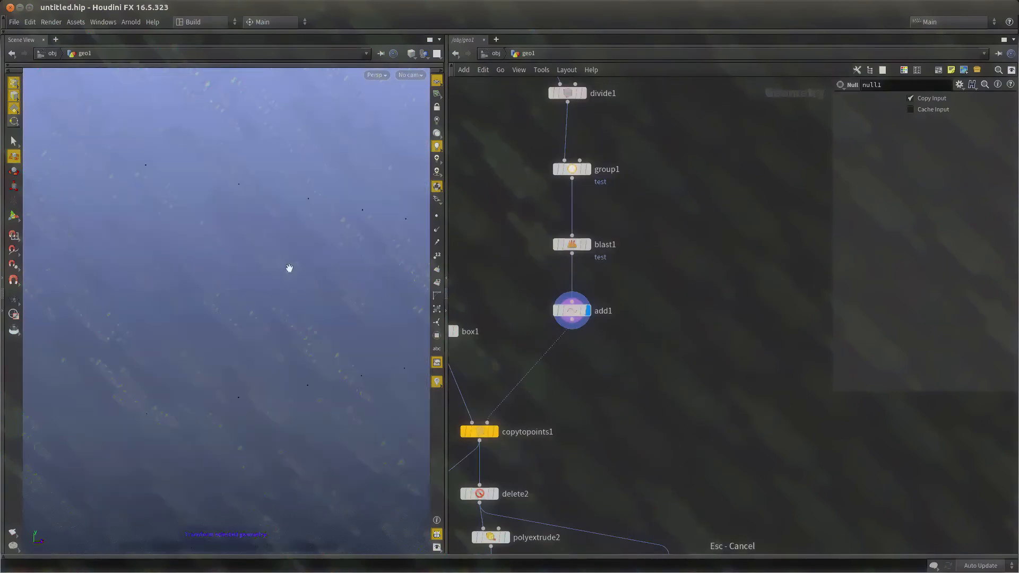
pyautogui.keyDown('alt'); pyautogui.moveTo(289, 268); pyautogui.dragTo(172, 301, button='right'); pyautogui.keyUp('alt')
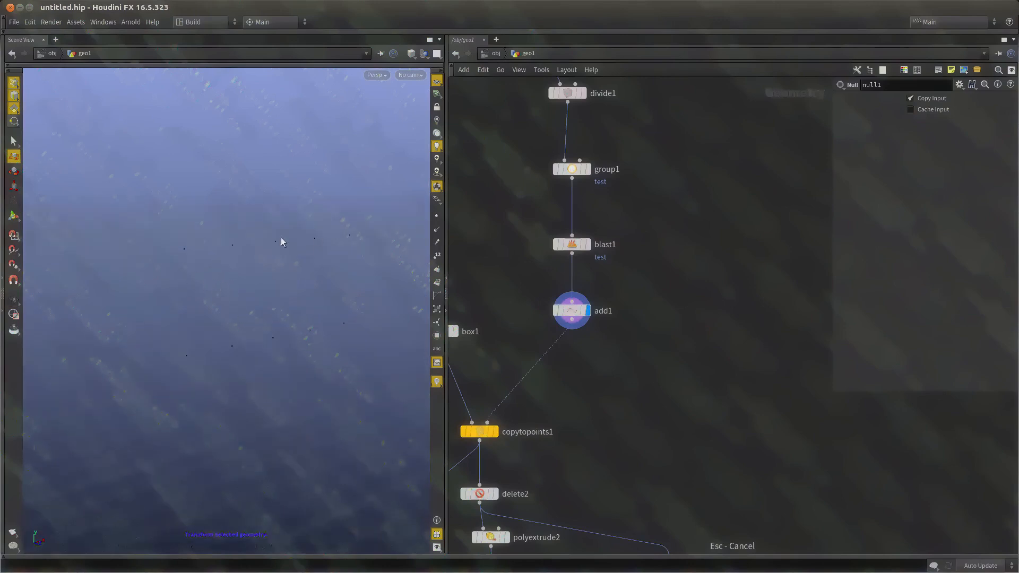
pyautogui.scroll(-3, 670, 340)
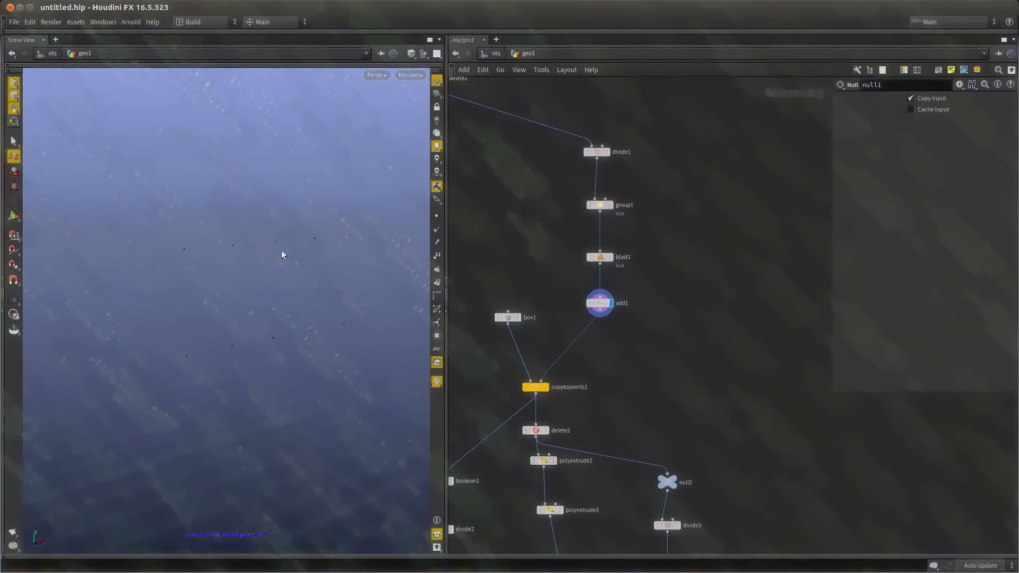
# Display merge1 and inspect the combined facade from the side
pyautogui.scroll(-4, 686, 284)
pyautogui.moveTo(682, 289); pyautogui.dragTo(715, 142, button='middle')
pyautogui.scroll(3, 655, 414)
pyautogui.moveTo(653, 412); pyautogui.dragTo(602, 382)
pyautogui.press('r')
pyautogui.moveTo(720, 411); pyautogui.dragTo(487, 376)
pyautogui.keyDown('alt'); pyautogui.moveTo(228, 276); pyautogui.dragTo(178, 305); pyautogui.keyUp('alt')
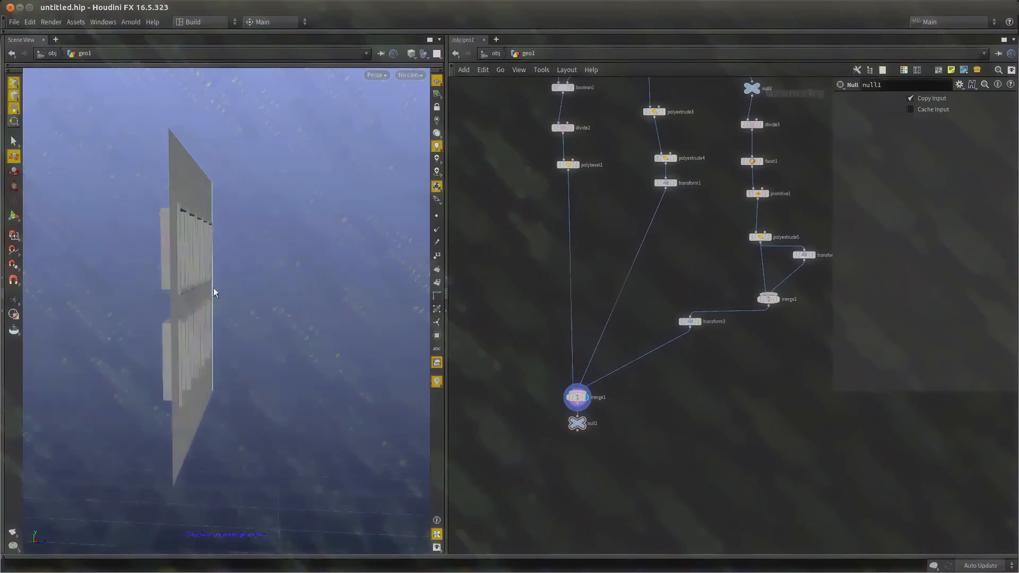
# Display add1 again to show the window centre points
pyautogui.scroll(-3, 644, 310)
pyautogui.moveTo(644, 309); pyautogui.dragTo(613, 416, button='middle')
pyautogui.scroll(5, 658, 184)
pyautogui.moveTo(676, 165); pyautogui.dragTo(591, 122)
pyautogui.press('r')
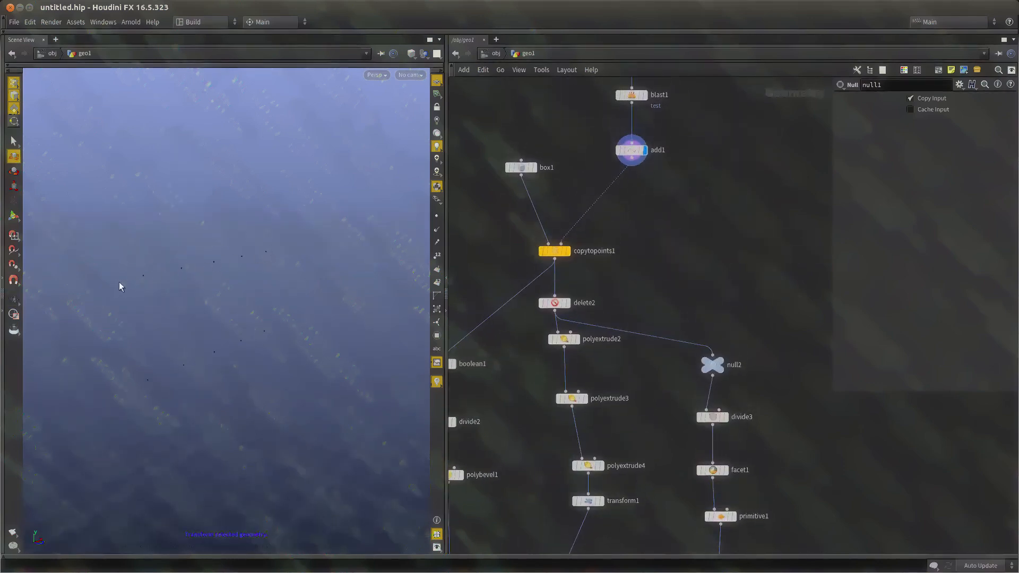
pyautogui.moveTo(159, 354); pyautogui.dragTo(158, 385)
pyautogui.scroll(2, 624, 229)
pyautogui.scroll(3, 576, 287)
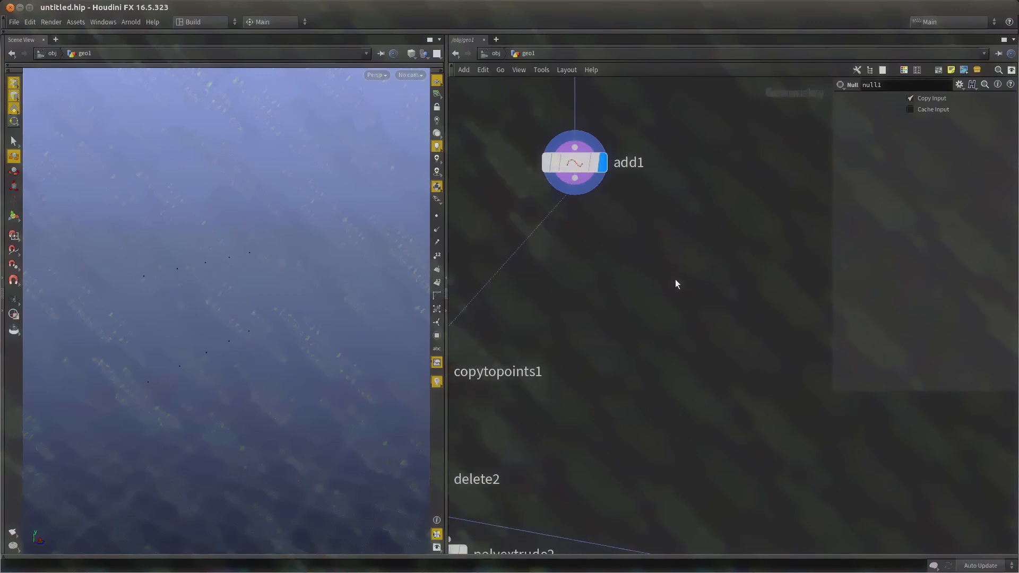
# Create a second Add node below add1
pyautogui.press('Tab')
pyautogui.write('add')
pyautogui.click(765, 154)
pyautogui.click(652, 323)
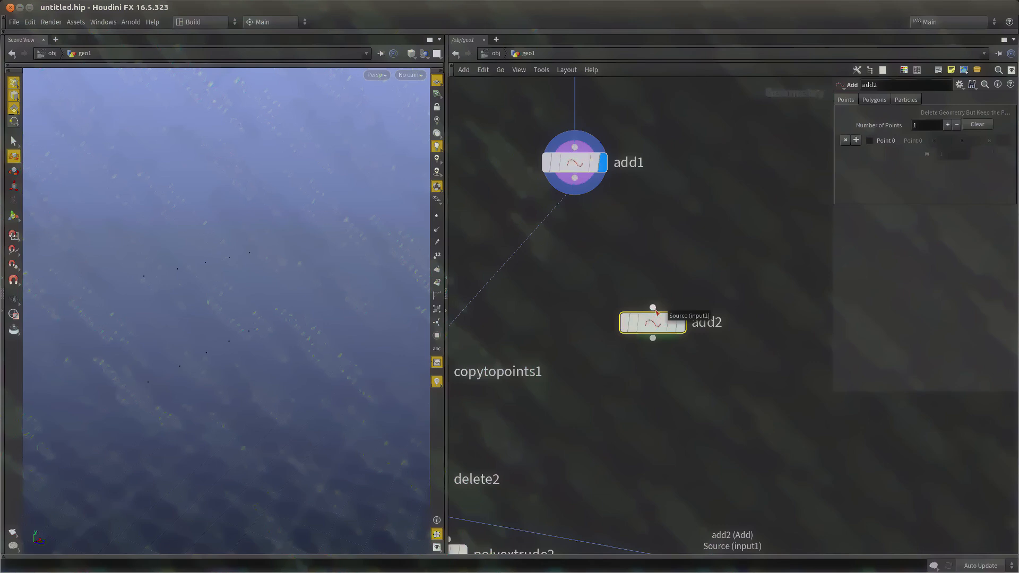
# Review the upstream node chain from grid1 through the divide, group and blast nodes to add1
pyautogui.scroll(-6, 656, 312)
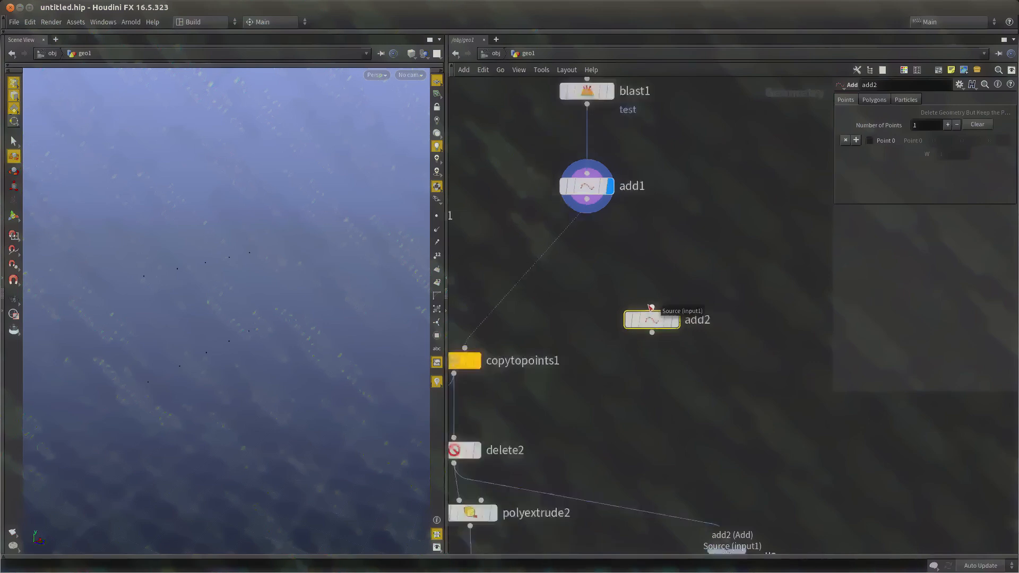
pyautogui.scroll(2, 619, 259)
pyautogui.moveTo(619, 258); pyautogui.dragTo(580, 326, button='middle')
pyautogui.moveTo(509, 112); pyautogui.dragTo(532, 279, button='middle')
pyautogui.moveTo(512, 130); pyautogui.dragTo(482, 272)
pyautogui.moveTo(494, 255); pyautogui.dragTo(519, 247)
pyautogui.click(515, 174)
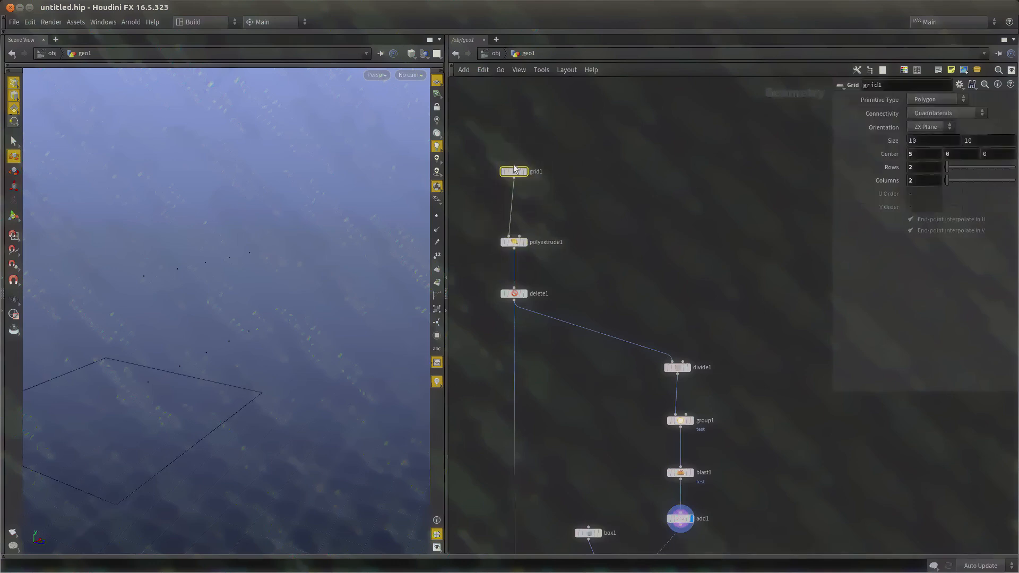
pyautogui.moveTo(515, 174); pyautogui.dragTo(508, 175)
pyautogui.moveTo(581, 200); pyautogui.dragTo(585, 175, button='middle')
pyautogui.click(581, 192)
pyautogui.scroll(-2, 579, 180)
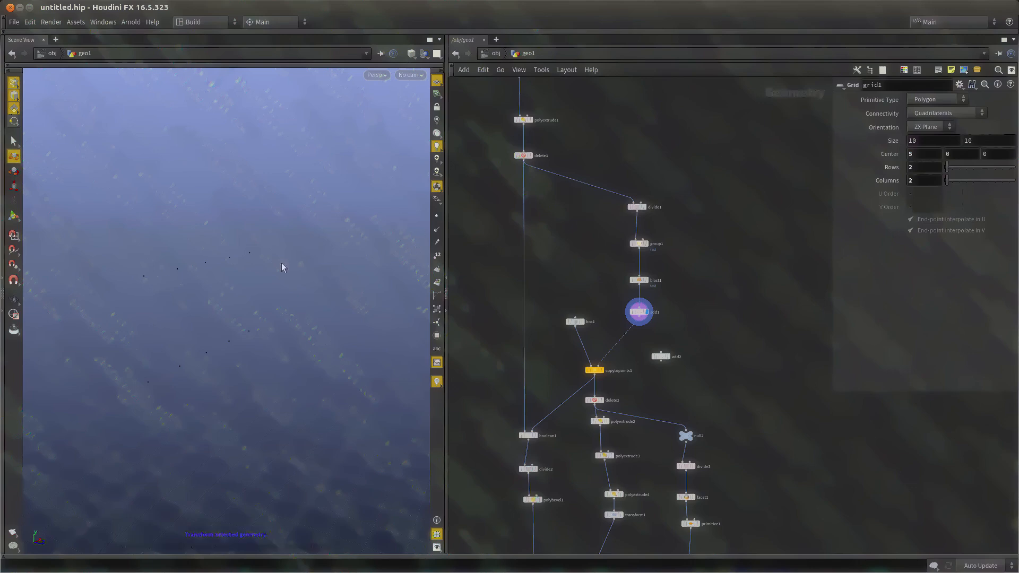
# Connect add1's output to add2 and display add2
pyautogui.scroll(7, 633, 368)
pyautogui.moveTo(685, 329); pyautogui.dragTo(664, 348, button='middle')
pyautogui.click(678, 365)
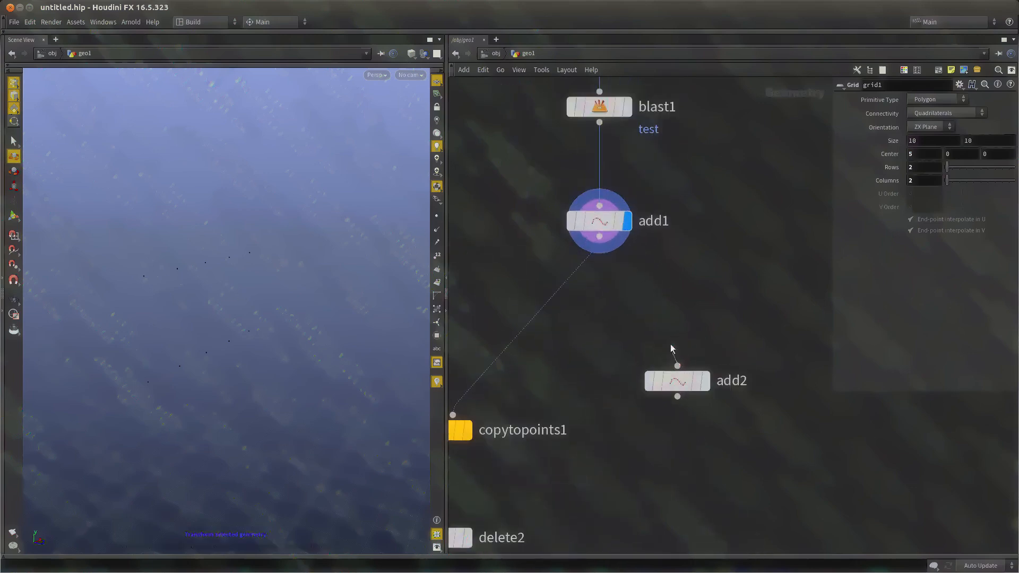
pyautogui.click(599, 236)
pyautogui.press('r')
pyautogui.click(685, 381)
pyautogui.moveTo(552, 496); pyautogui.dragTo(554, 466, button='middle')
pyautogui.moveTo(723, 451); pyautogui.dragTo(665, 348)
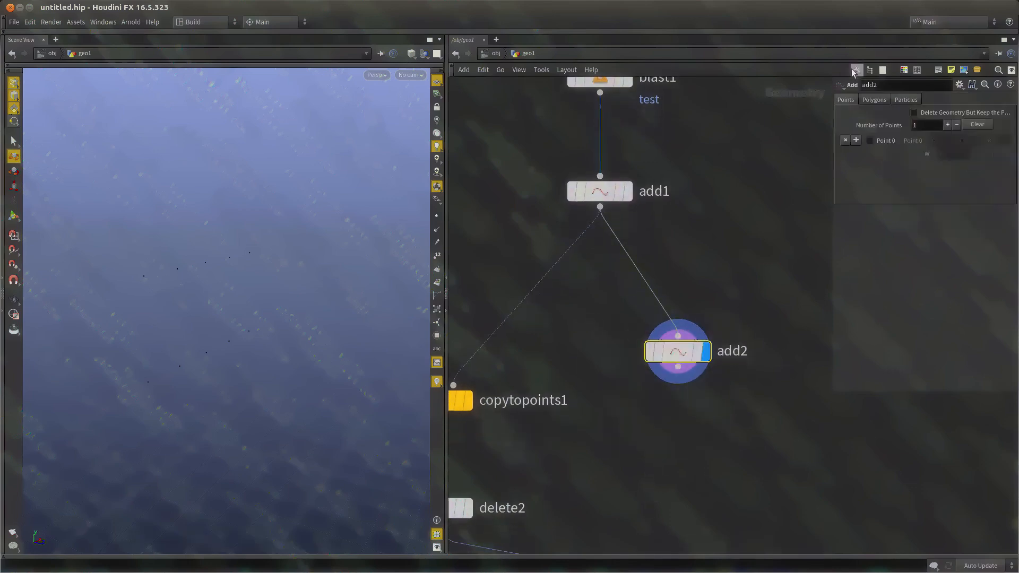
# Set add2 to create polygons By Group from the window centre points
pyautogui.click(877, 101)
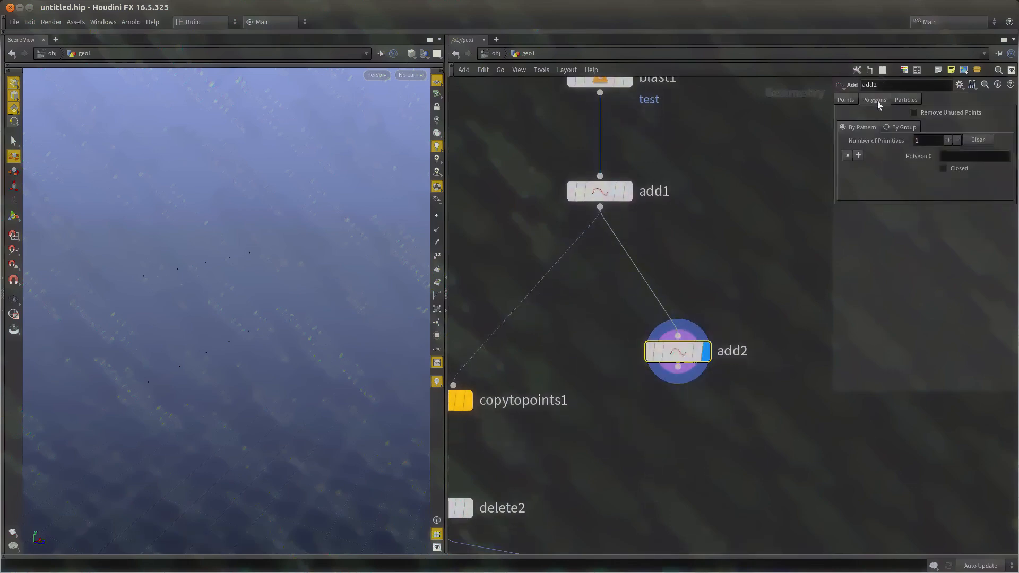
pyautogui.click(898, 128)
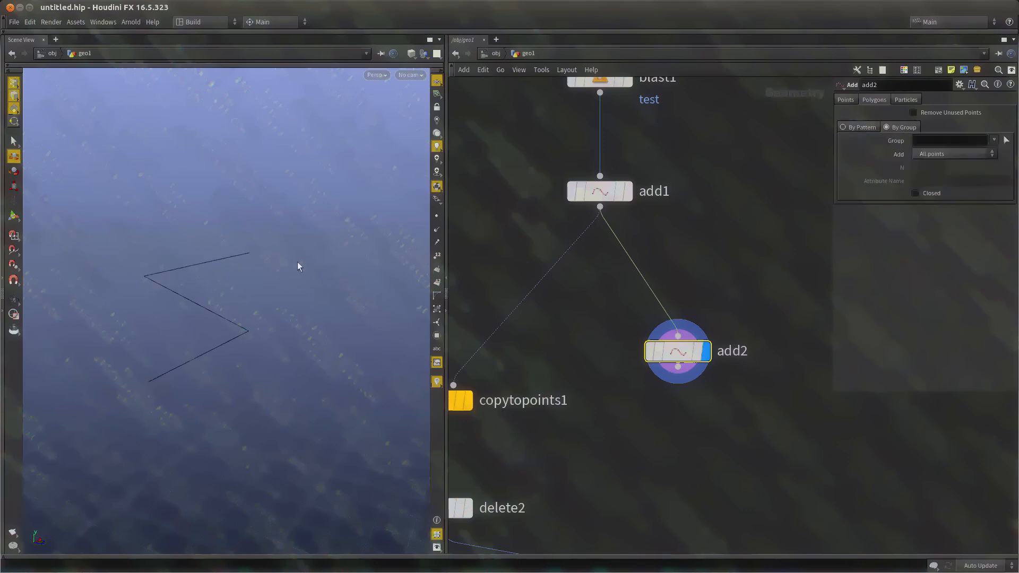
pyautogui.keyDown('alt'); pyautogui.moveTo(297, 262); pyautogui.dragTo(218, 302); pyautogui.keyUp('alt')
pyautogui.keyDown('alt'); pyautogui.moveTo(218, 301); pyautogui.dragTo(314, 296, button='right'); pyautogui.keyUp('alt')
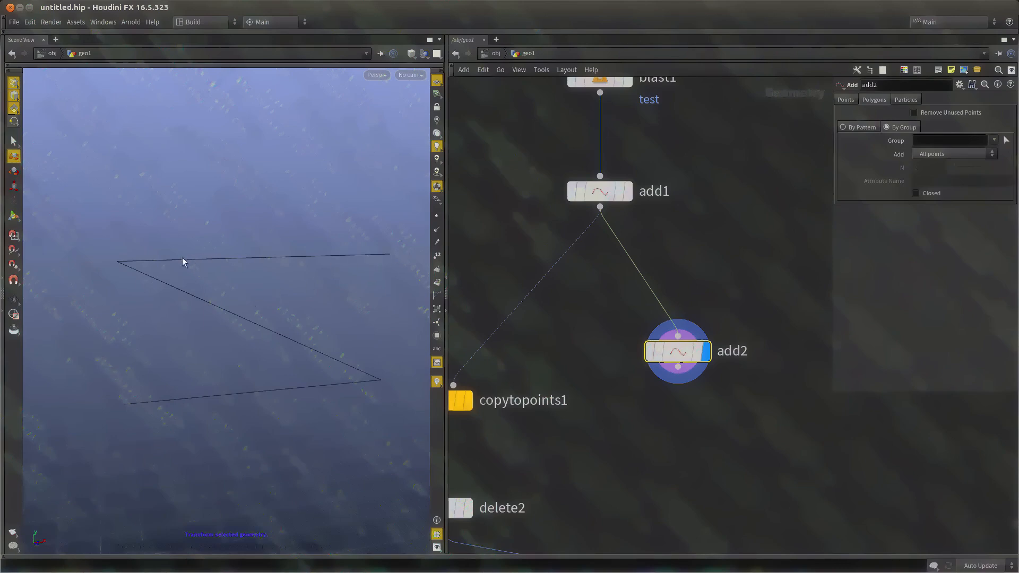
# Set add2 to join Groups of N points with N at 5, giving one line per window row
pyautogui.click(943, 152)
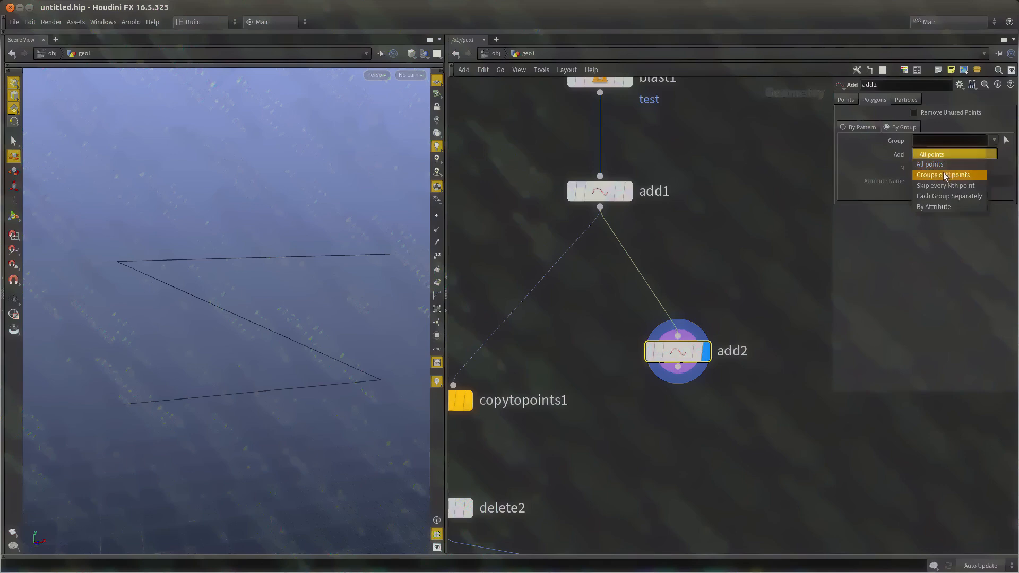
pyautogui.click(944, 175)
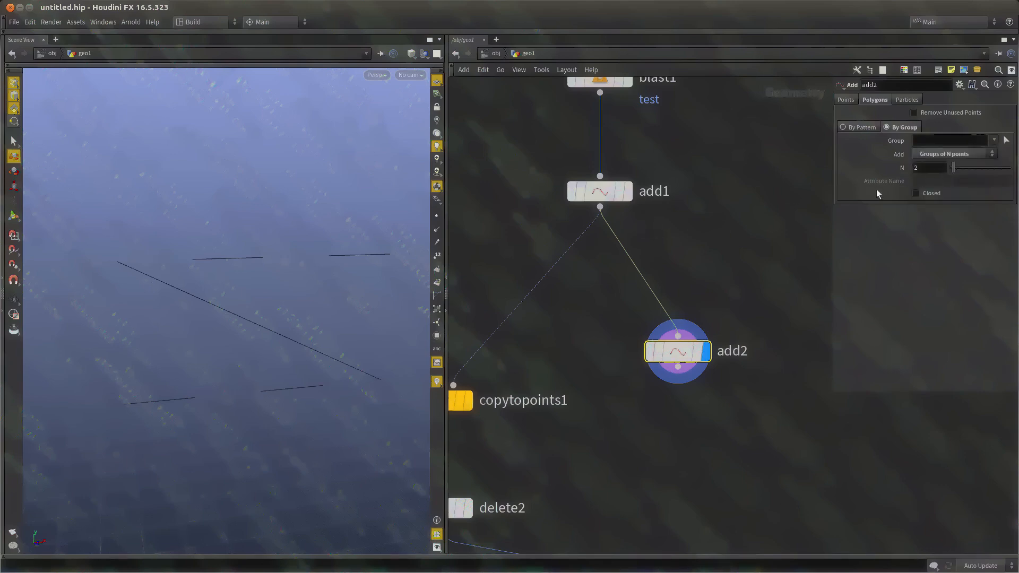
pyautogui.moveTo(954, 169); pyautogui.dragTo(963, 169)
# Check the point count in add1's node info and turn on point display in the viewport
pyautogui.middleClick(600, 192)
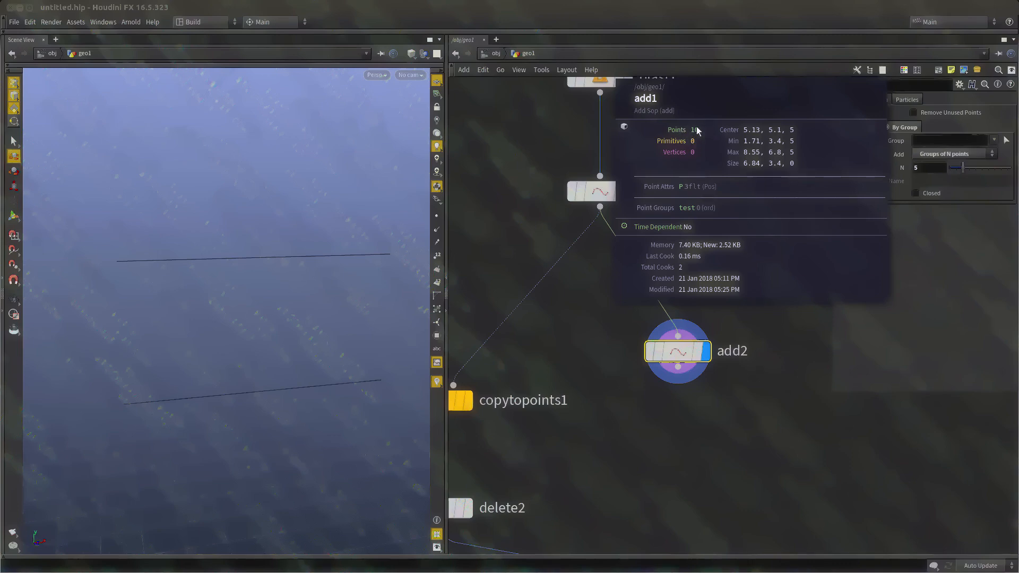
pyautogui.scroll(-3, 749, 264)
pyautogui.moveTo(736, 259); pyautogui.dragTo(684, 179, button='middle')
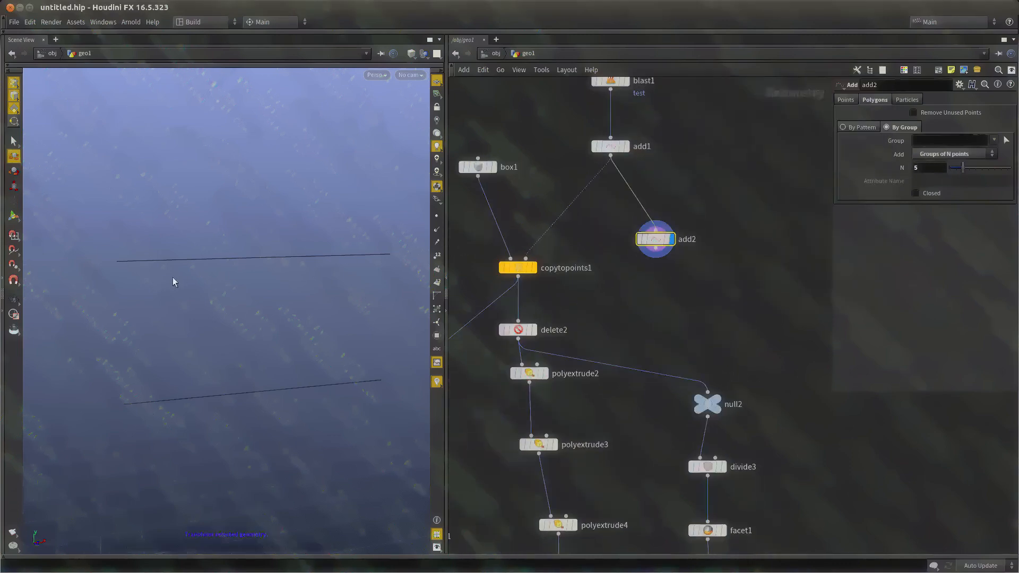
pyautogui.click(437, 216)
pyautogui.keyDown('alt'); pyautogui.moveTo(276, 273); pyautogui.dragTo(268, 304); pyautogui.keyUp('alt')
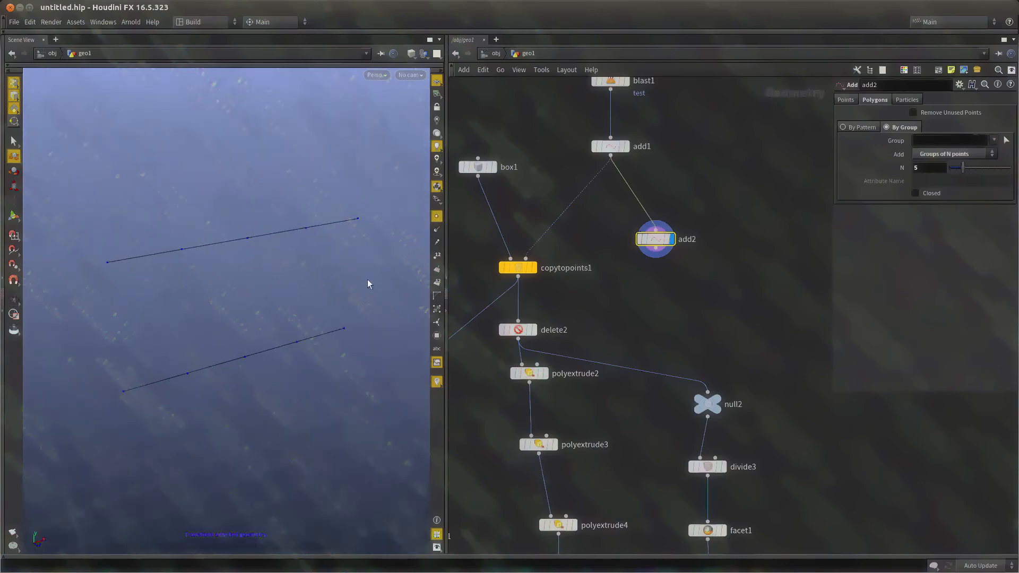
# Move add2 further out from add1 and create a Resample node below it
pyautogui.moveTo(589, 282); pyautogui.dragTo(445, 352, button='middle')
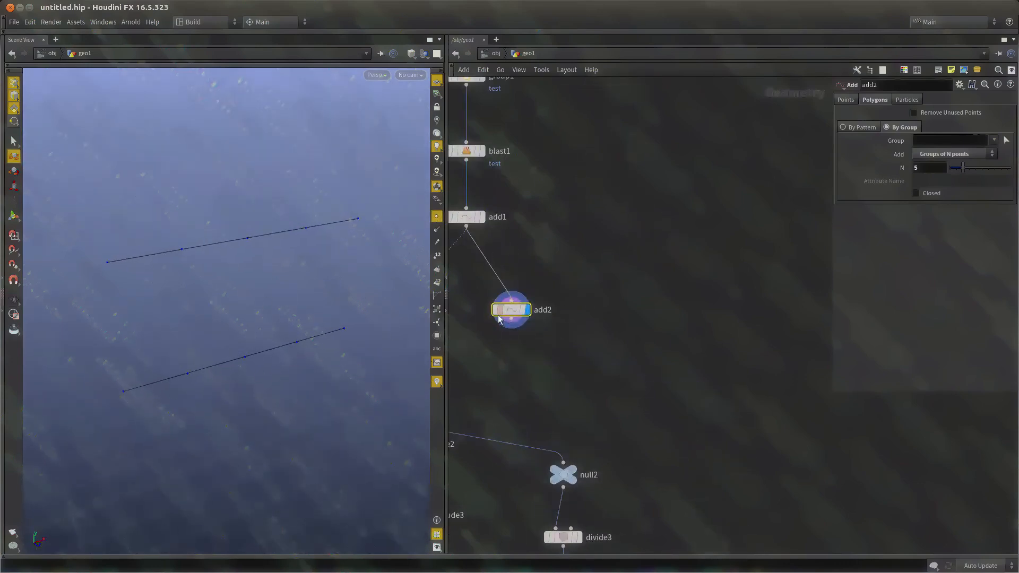
pyautogui.moveTo(499, 313); pyautogui.dragTo(525, 287)
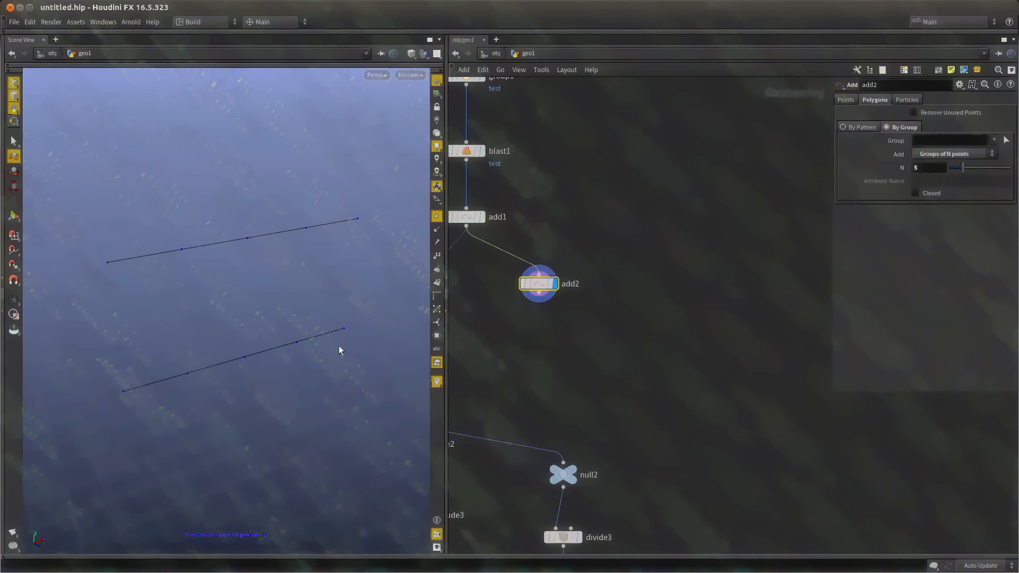
pyautogui.press('Tab')
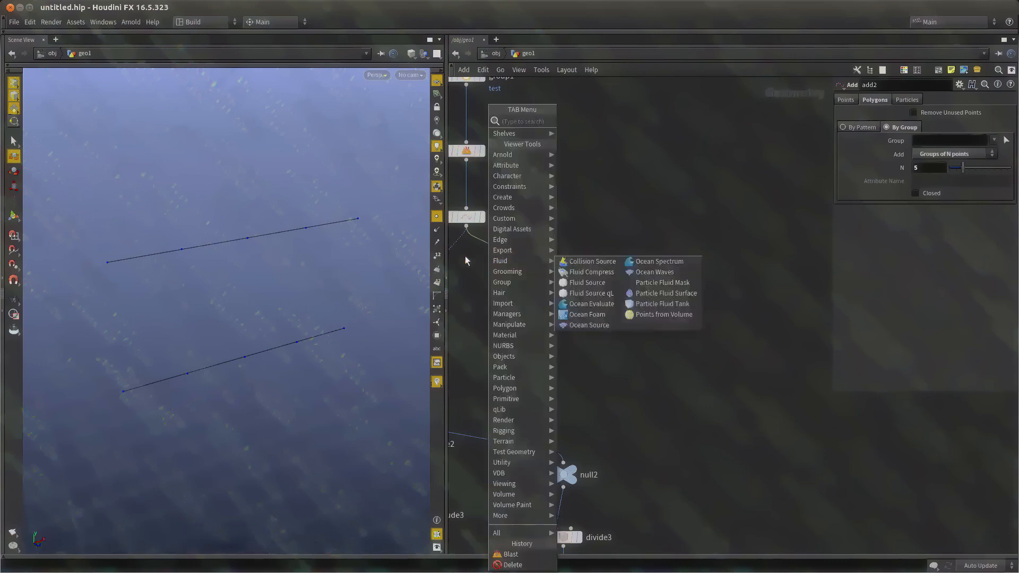
pyautogui.press('Tab')
pyautogui.write('resa')
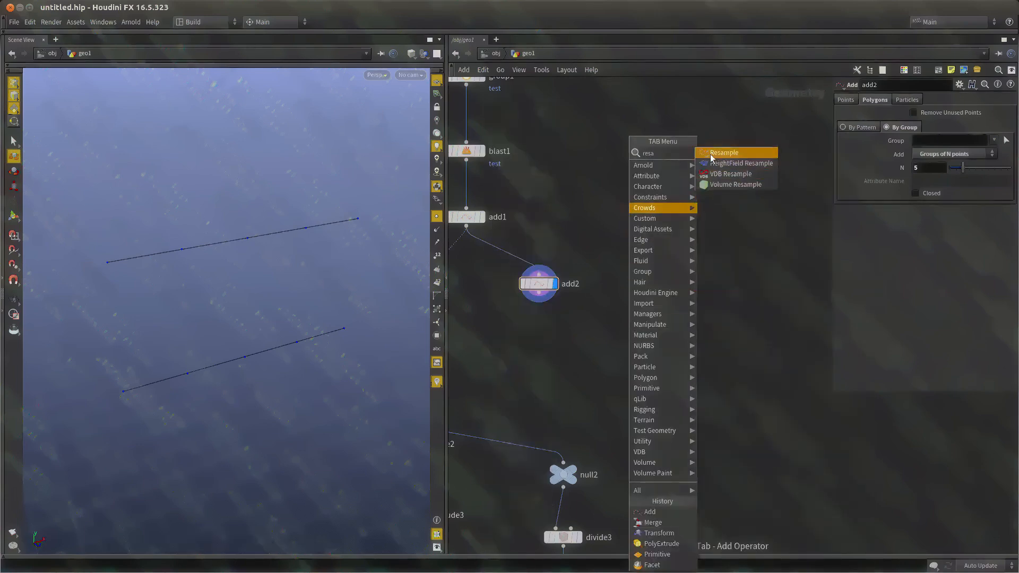
pyautogui.click(712, 154)
pyautogui.click(550, 332)
# Connect add2's output to resample1 and display the resampled lines
pyautogui.scroll(3, 556, 298)
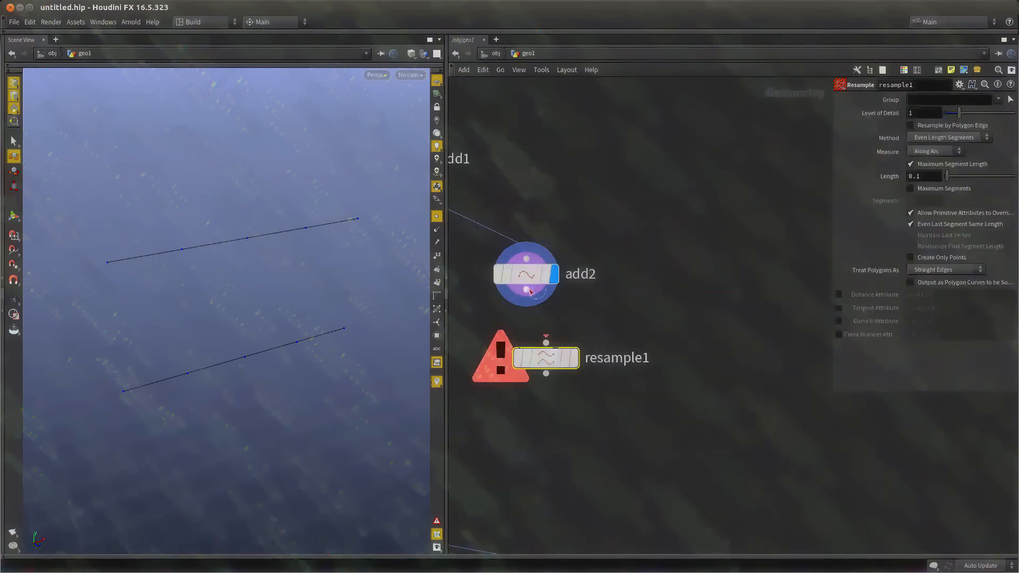
pyautogui.moveTo(526, 290); pyautogui.dragTo(529, 365)
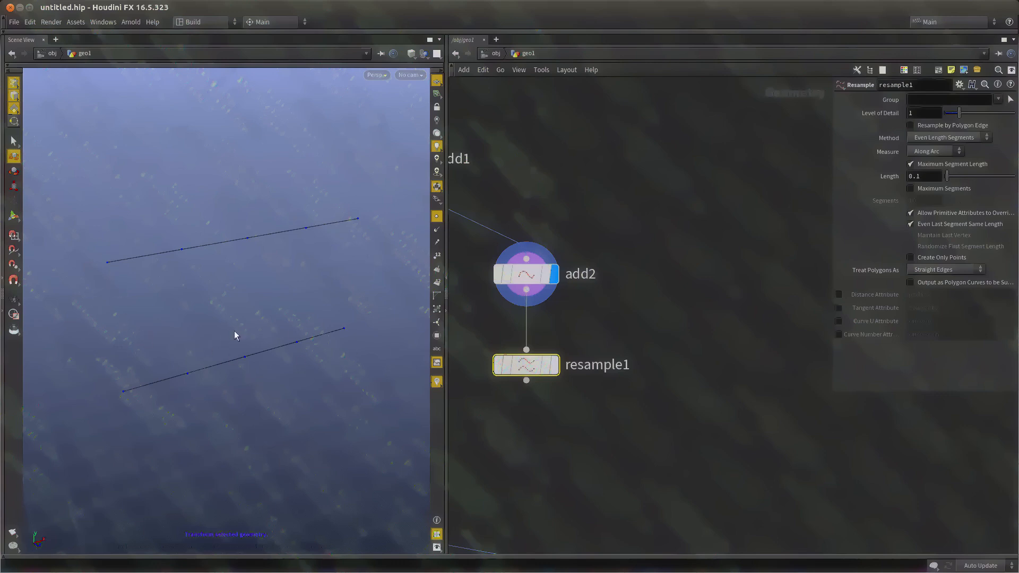
pyautogui.click(593, 415)
pyautogui.click(554, 365)
pyautogui.moveTo(571, 369); pyautogui.dragTo(578, 344, button='middle')
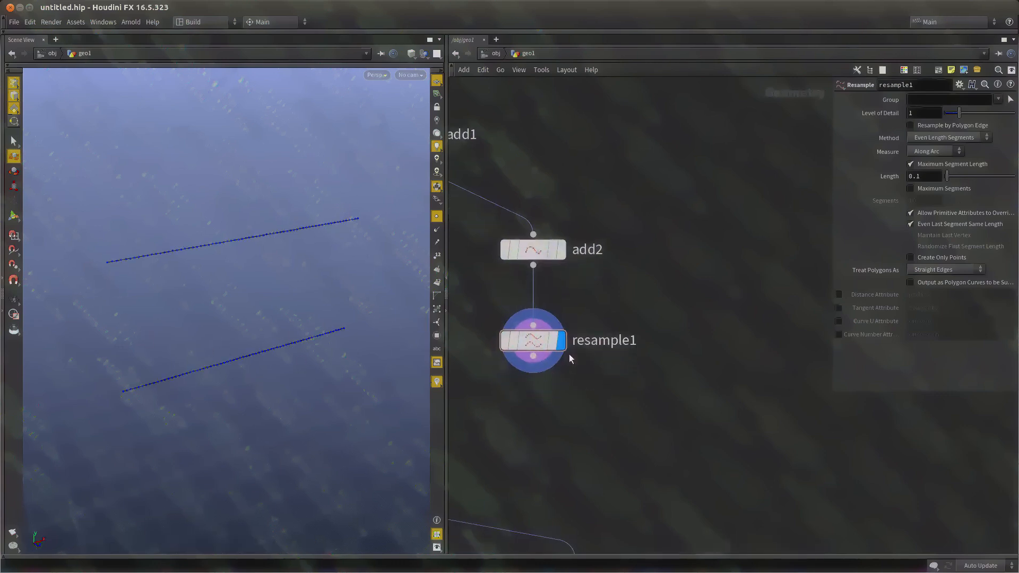
# Duplicate box1 and place the copy beside the add2 and resample1 branch
pyautogui.scroll(4, 107, 382)
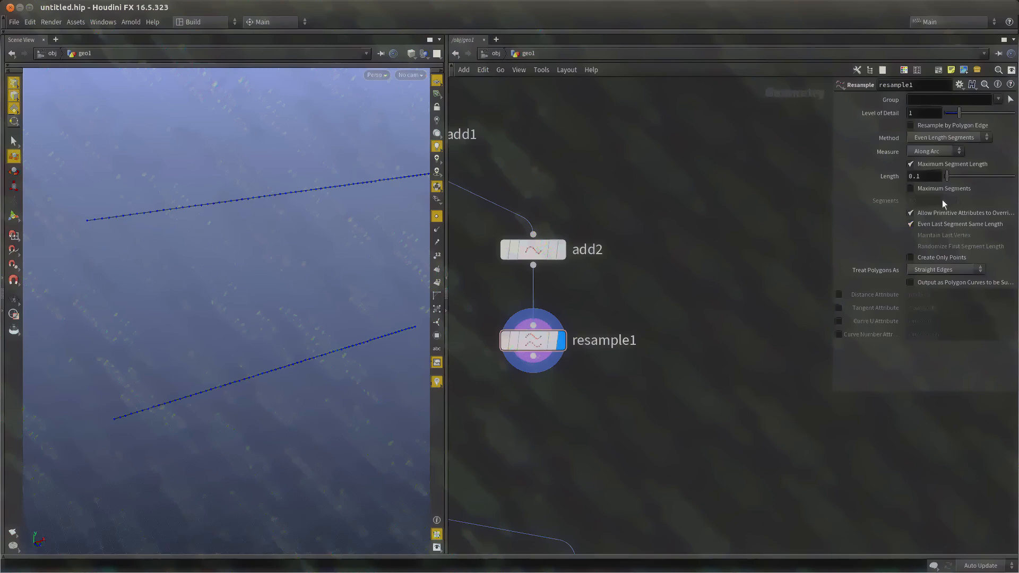
pyautogui.keyDown('alt'); pyautogui.moveTo(147, 256); pyautogui.dragTo(251, 299); pyautogui.keyUp('alt')
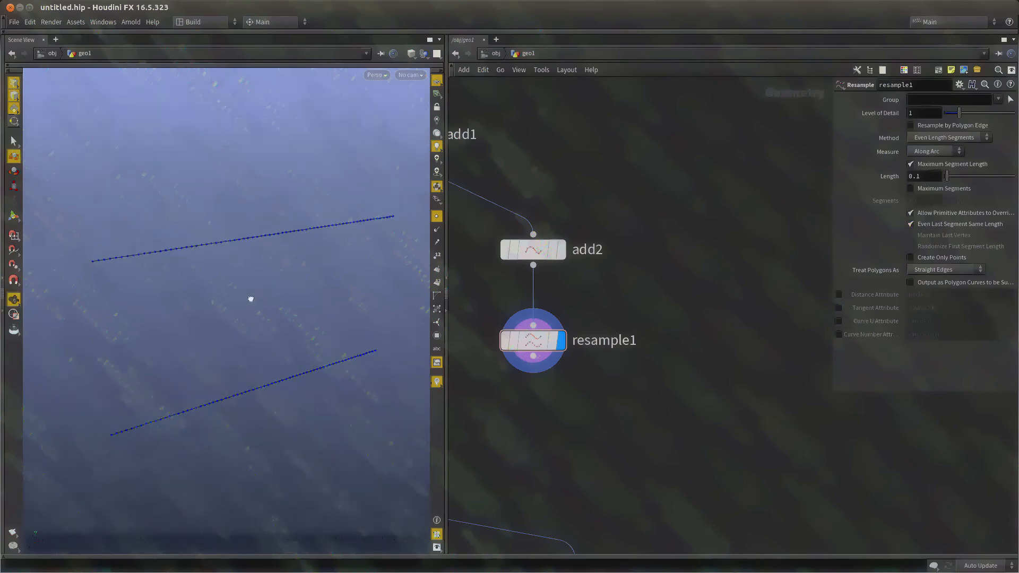
pyautogui.scroll(-3, 631, 392)
pyautogui.moveTo(629, 399); pyautogui.dragTo(596, 313, button='middle')
pyautogui.moveTo(614, 387); pyautogui.dragTo(782, 202)
pyautogui.scroll(-3, 706, 330)
pyautogui.scroll(2, 585, 215)
pyautogui.click(545, 260)
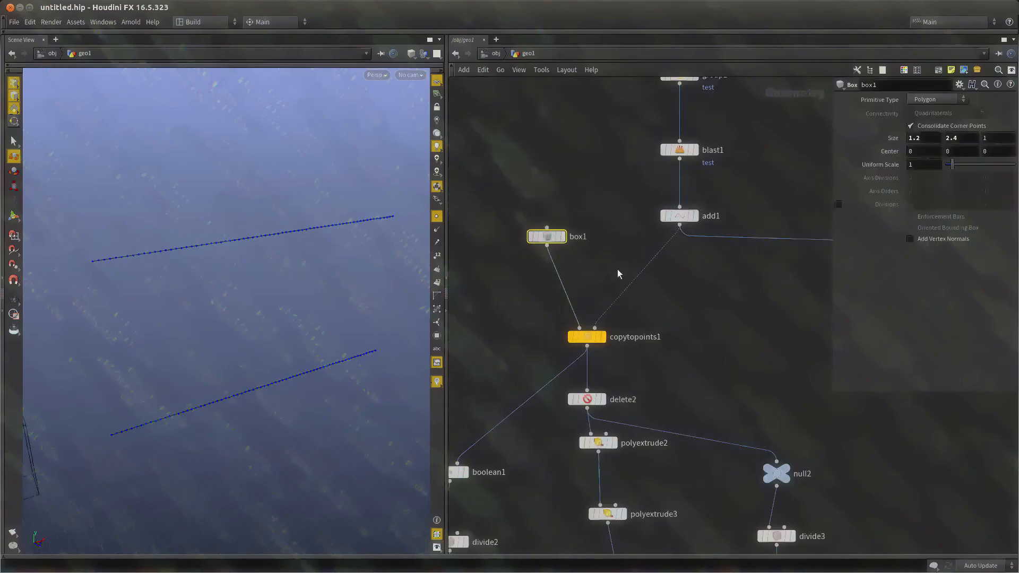
pyautogui.hotkey('ctrl', 'c')
pyautogui.scroll(-3, 600, 285)
pyautogui.scroll(3, 733, 234)
pyautogui.hotkey('ctrl', 'v')
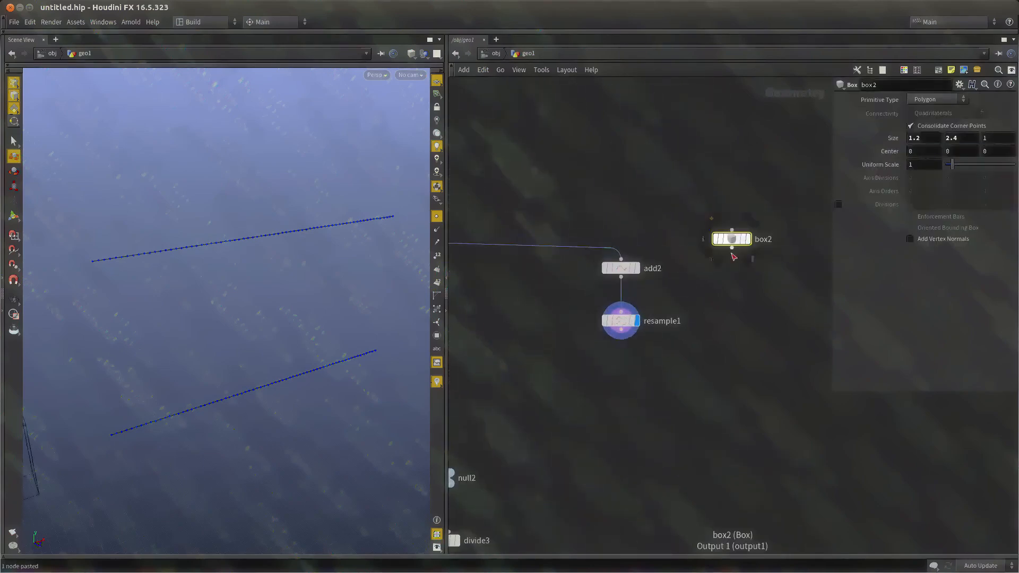
# Create a Copy to Points node below resample1
pyautogui.scroll(1, 735, 263)
pyautogui.press('Tab')
pyautogui.write('copy')
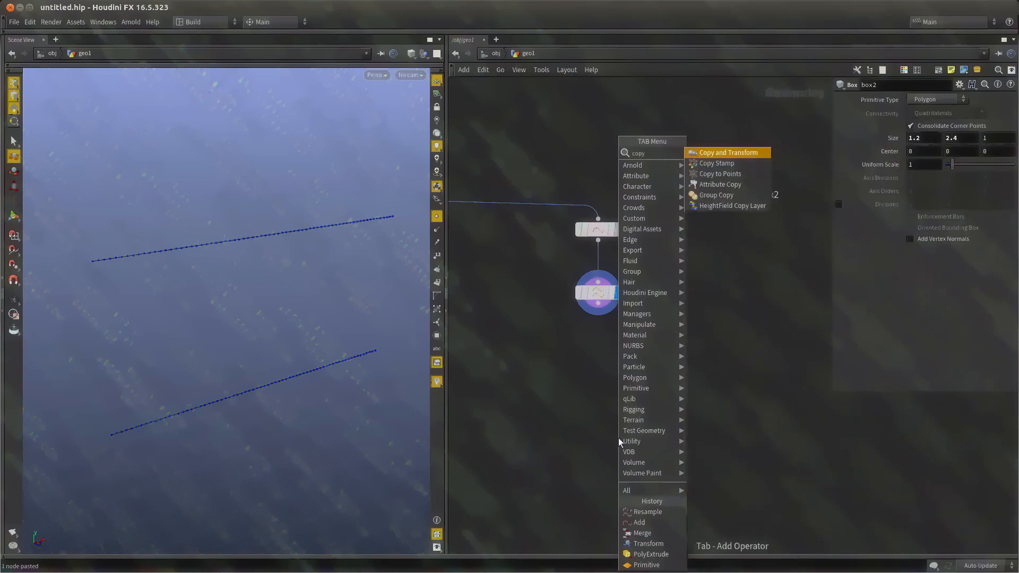
pyautogui.press('Down')
pyautogui.press('Down')
pyautogui.press('Return')
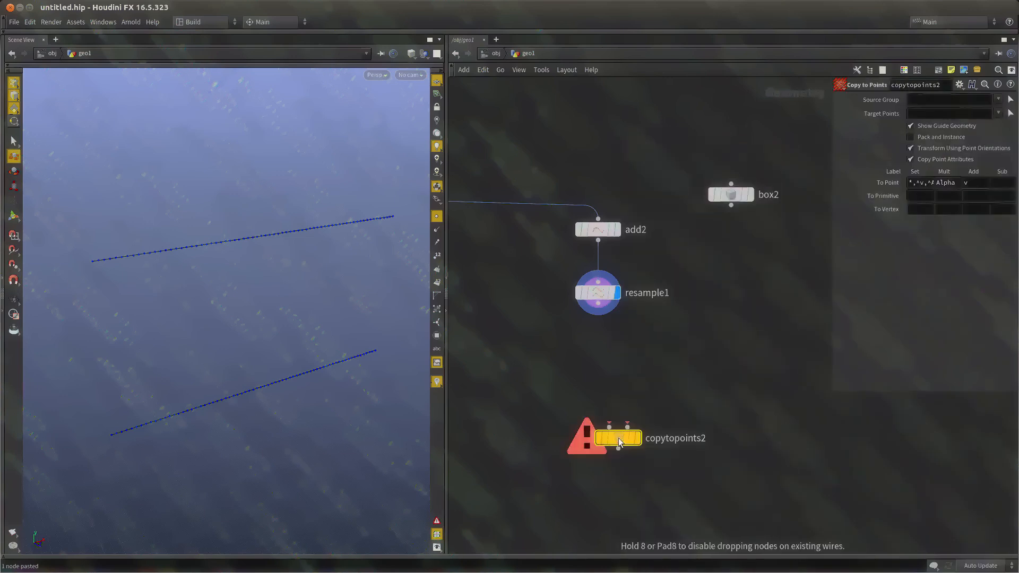
# Connect box2 and resample1 to copytopoints2 as source and target points, and display the copied boxes
pyautogui.moveTo(610, 428); pyautogui.dragTo(515, 302)
pyautogui.moveTo(598, 304); pyautogui.dragTo(628, 427)
pyautogui.click(639, 438)
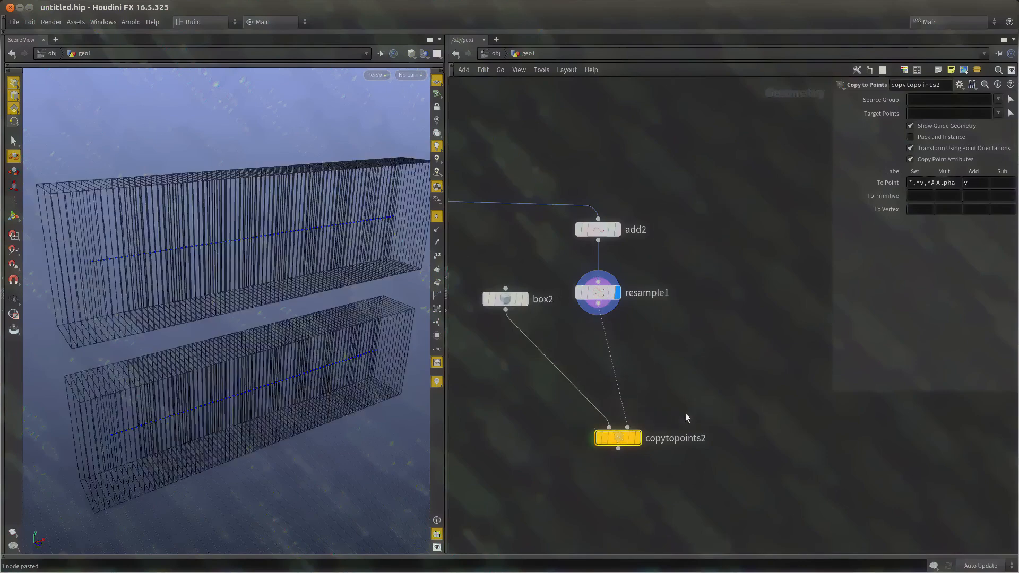
pyautogui.press('l')
# Set box2's X and Y size to 0.05, turning the copies into thin slats
pyautogui.click(497, 224)
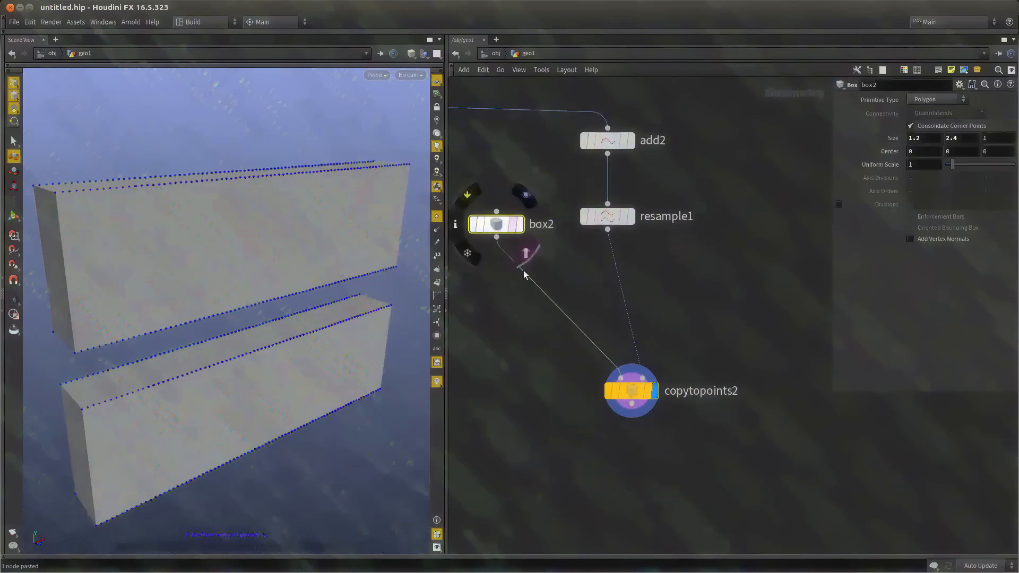
pyautogui.doubleClick(929, 138)
pyautogui.write('1')
pyautogui.press('Tab')
pyautogui.write('1')
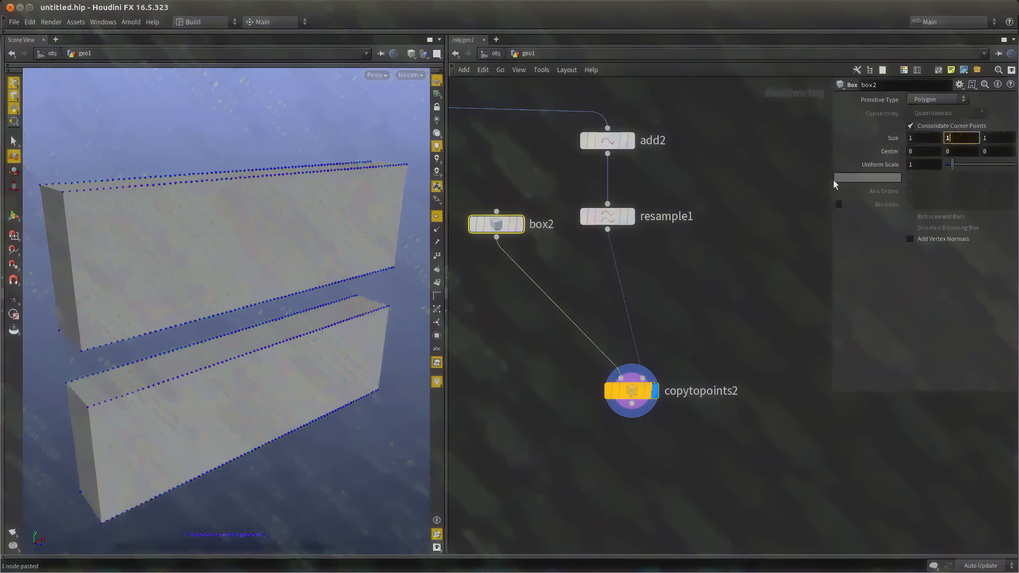
pyautogui.press('Return')
pyautogui.moveTo(884, 139); pyautogui.dragTo(443, 202, button='middle')
pyautogui.moveTo(276, 208); pyautogui.dragTo(419, 289)
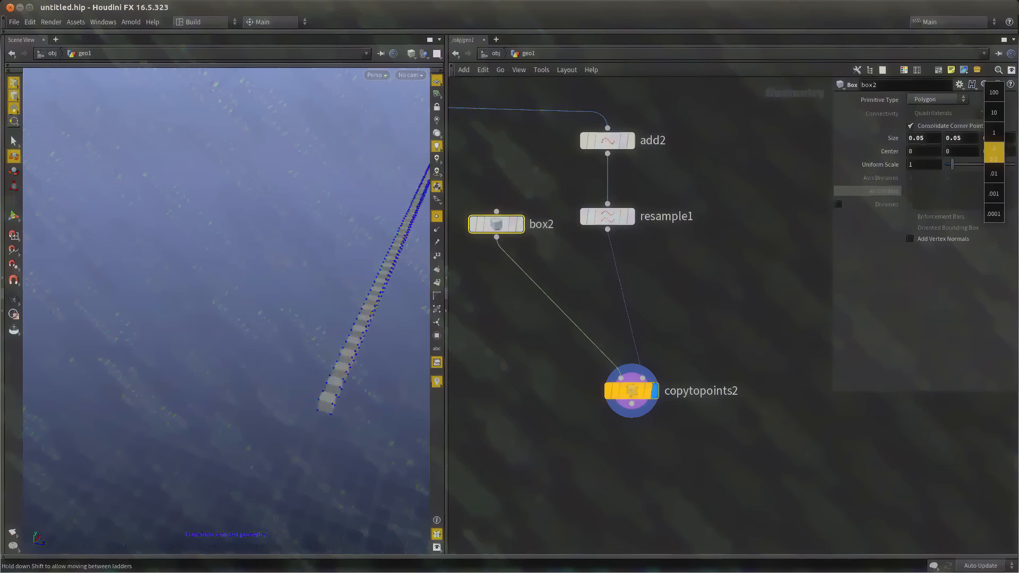
# Set box2's Z size to 1 and its Z center to 0.5
pyautogui.moveTo(998, 139); pyautogui.dragTo(1018, 161, button='middle')
pyautogui.hotkey('ctrl', 'a')
pyautogui.write('1')
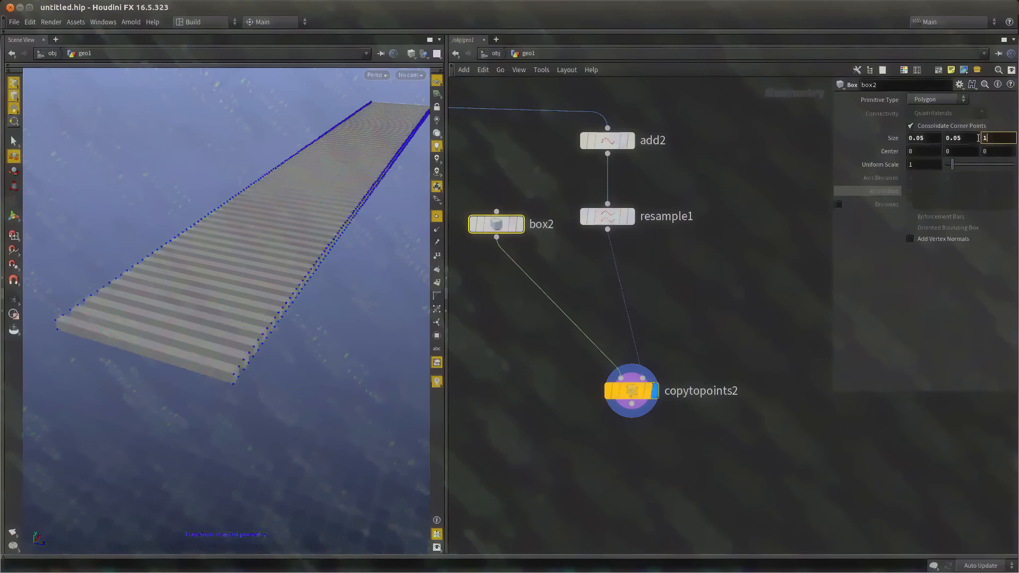
pyautogui.press('Return')
pyautogui.moveTo(996, 150); pyautogui.dragTo(1012, 160, button='middle')
pyautogui.write('.5')
pyautogui.press('Return')
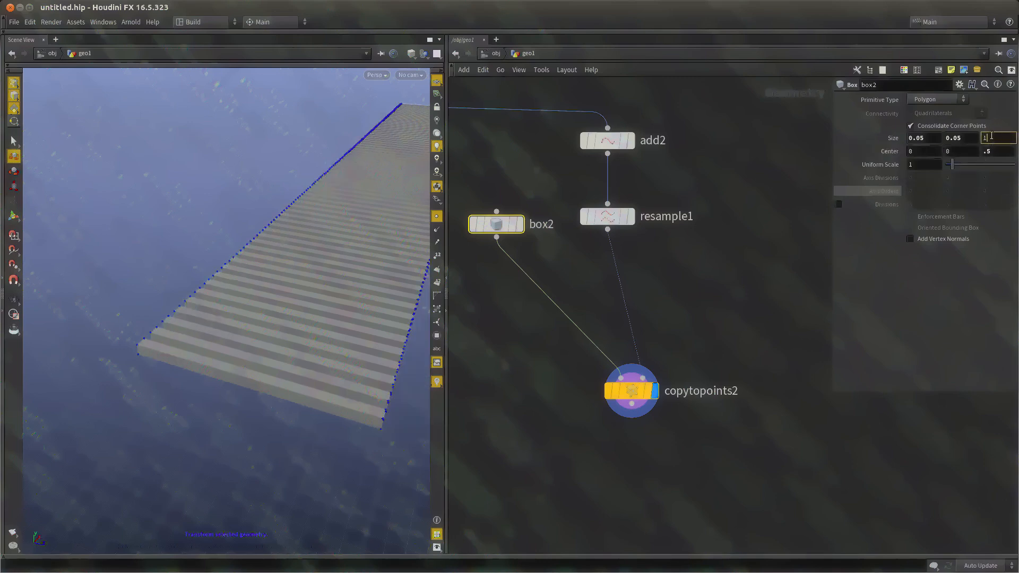
# Copy box2's Z size parameter and paste it as a relative reference into Z center, giving ch("sizez")
pyautogui.click(1003, 151)
pyautogui.rightClick(997, 140)
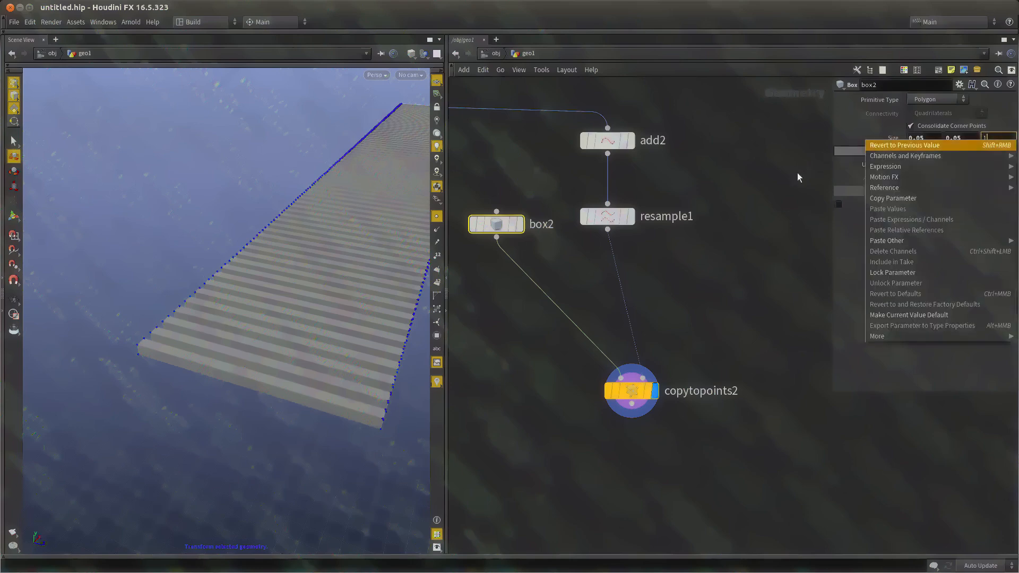
pyautogui.click(820, 173)
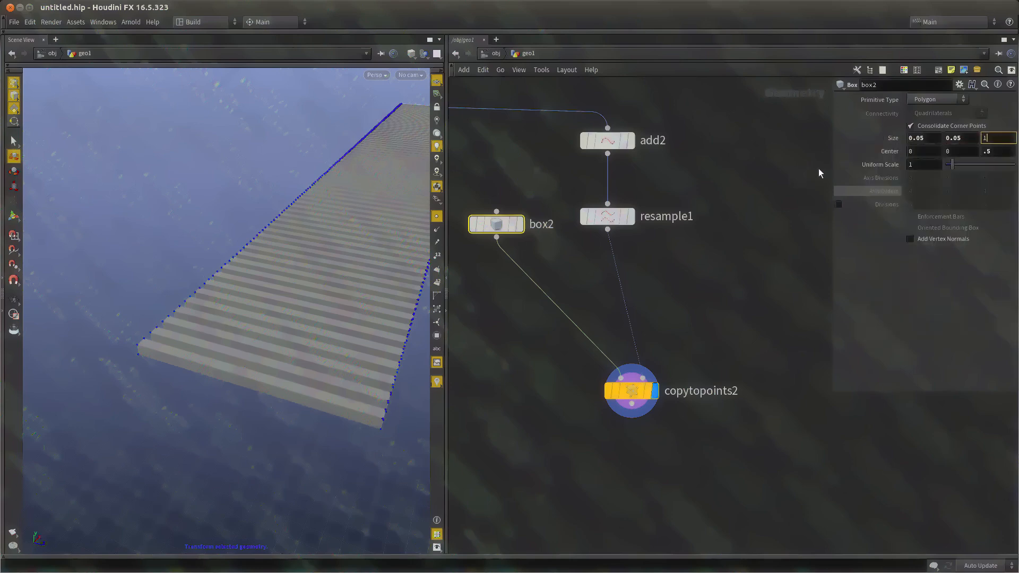
pyautogui.rightClick(994, 138)
pyautogui.click(921, 198)
pyautogui.rightClick(1001, 151)
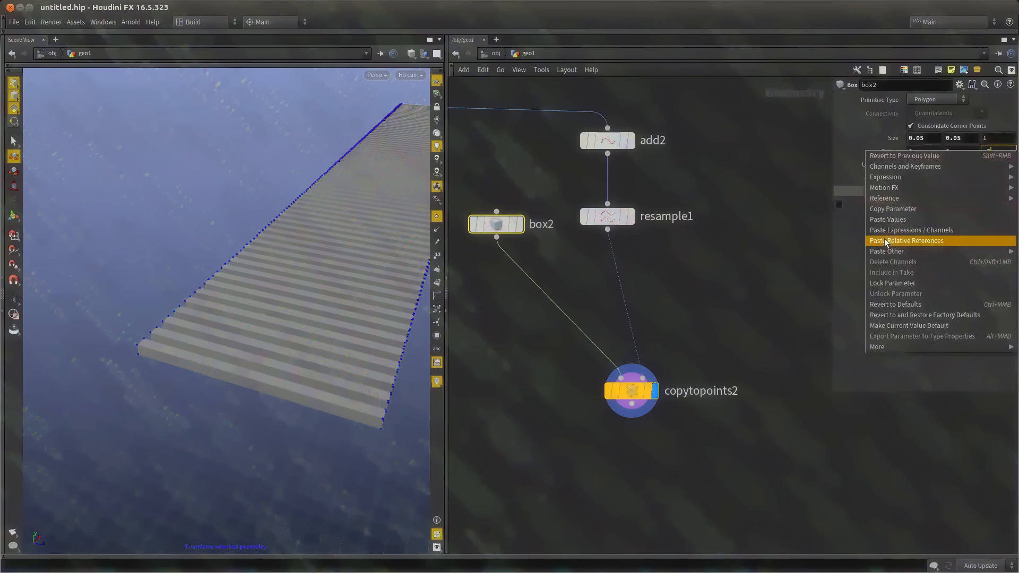
pyautogui.click(925, 241)
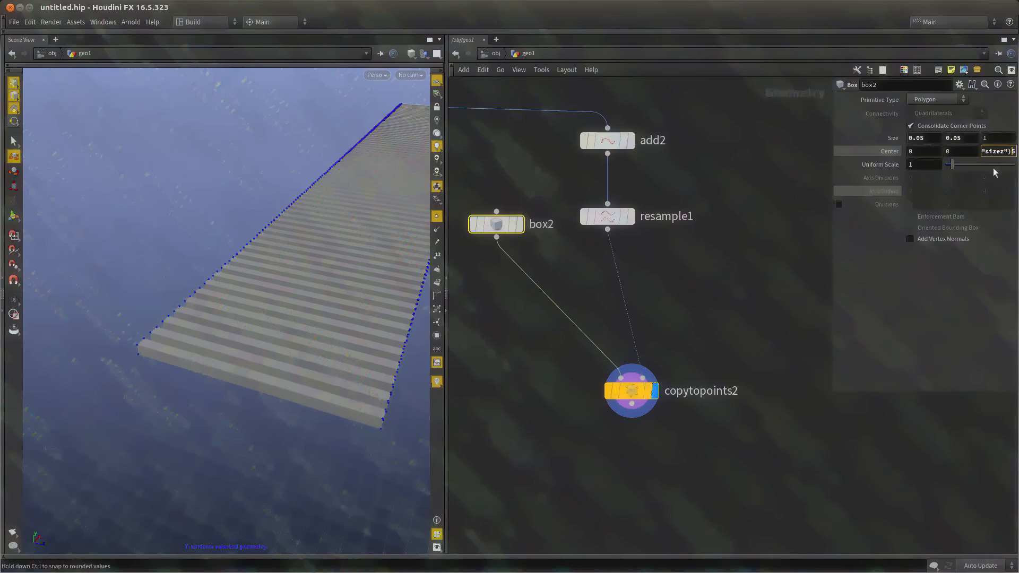
pyautogui.press('Return')
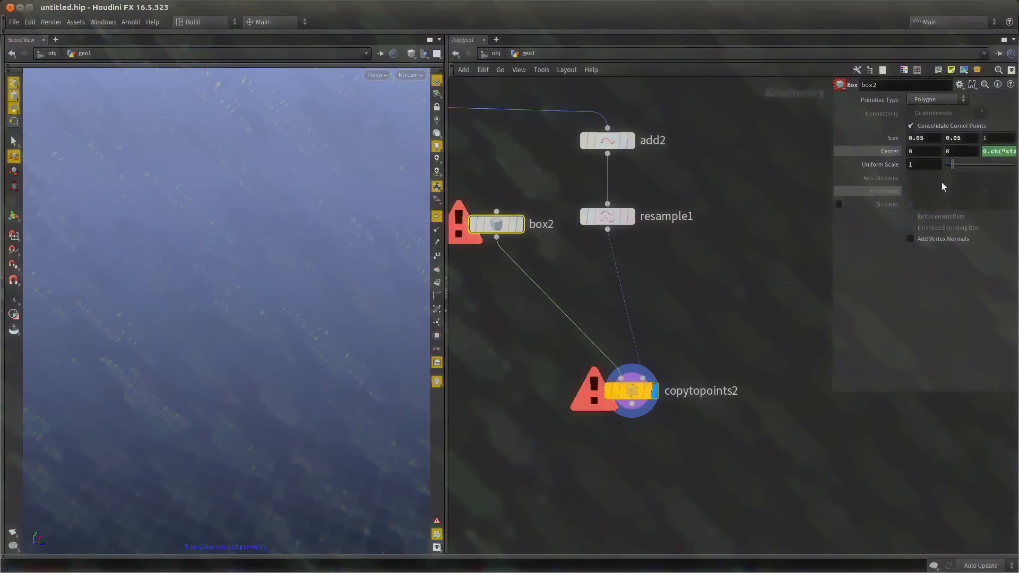
pyautogui.press('Return')
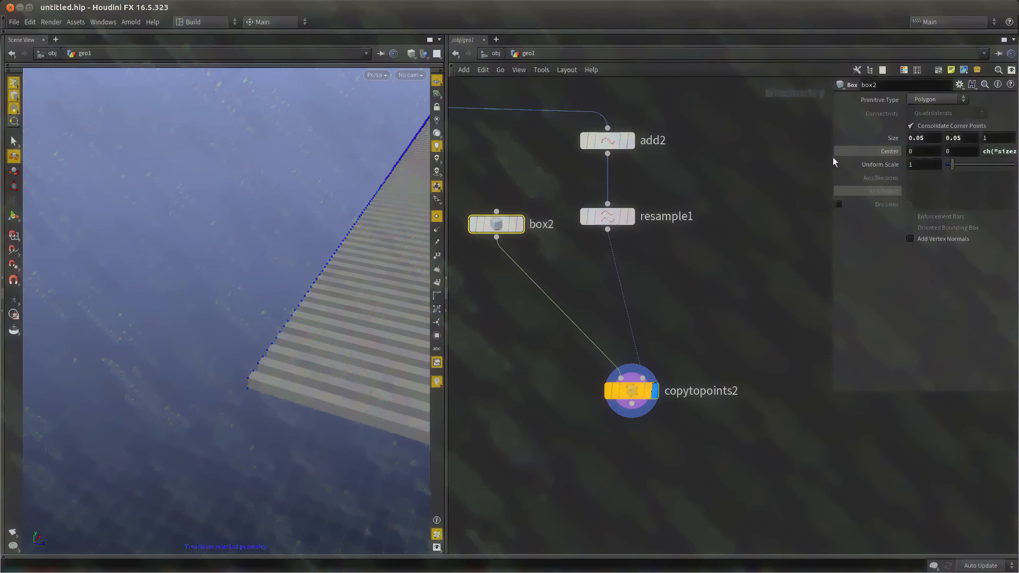
# Widen the parameter area and change box2's Z center expression to ch("sizez")/2
pyautogui.moveTo(834, 158); pyautogui.dragTo(710, 155)
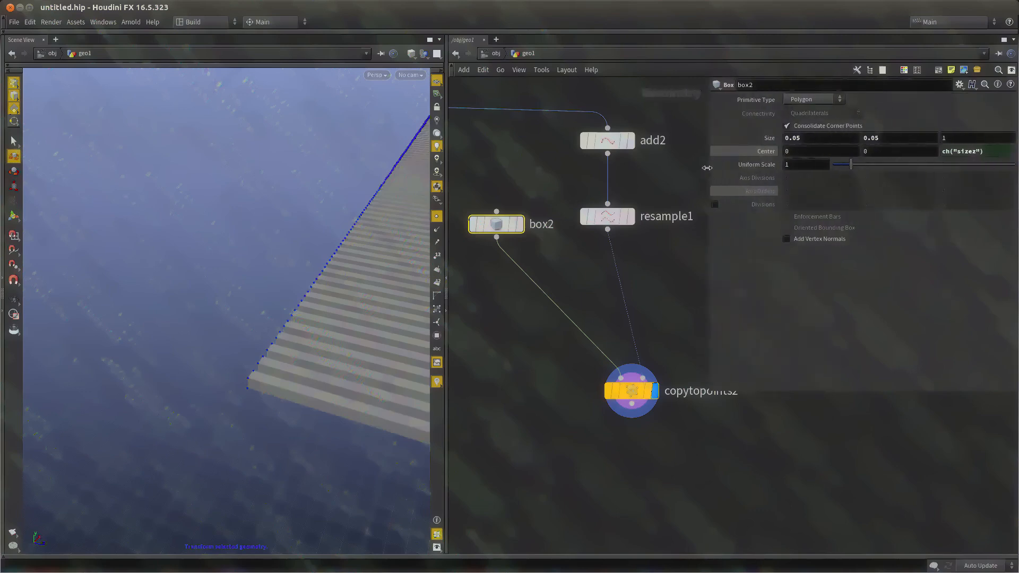
pyautogui.click(749, 151)
pyautogui.click(751, 152)
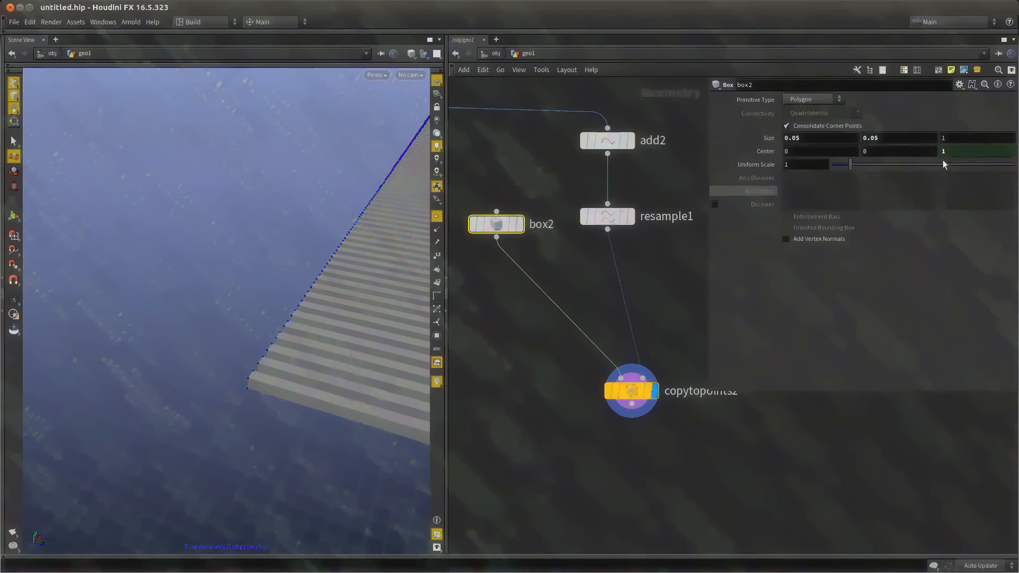
pyautogui.click(757, 151)
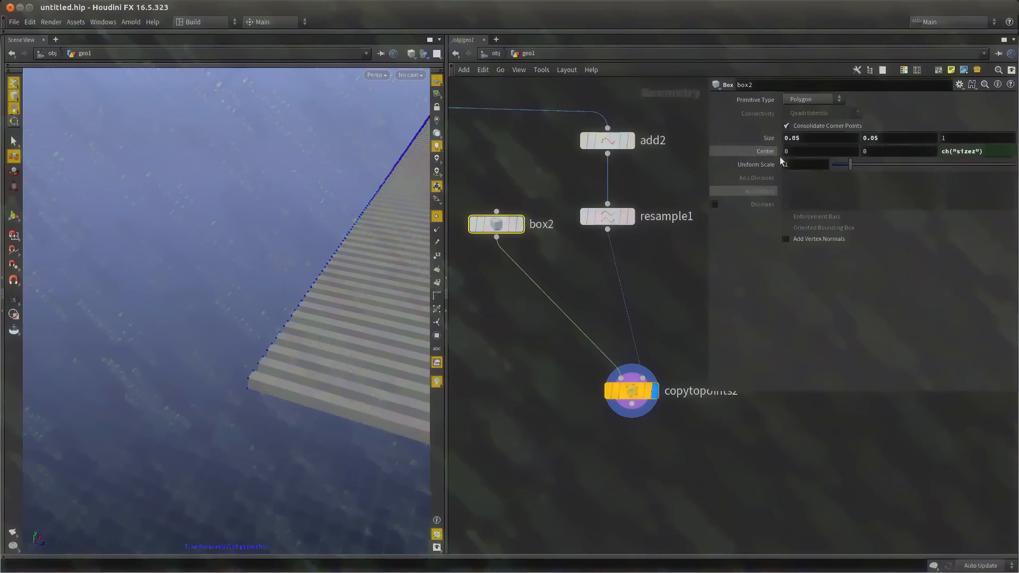
pyautogui.click(999, 152)
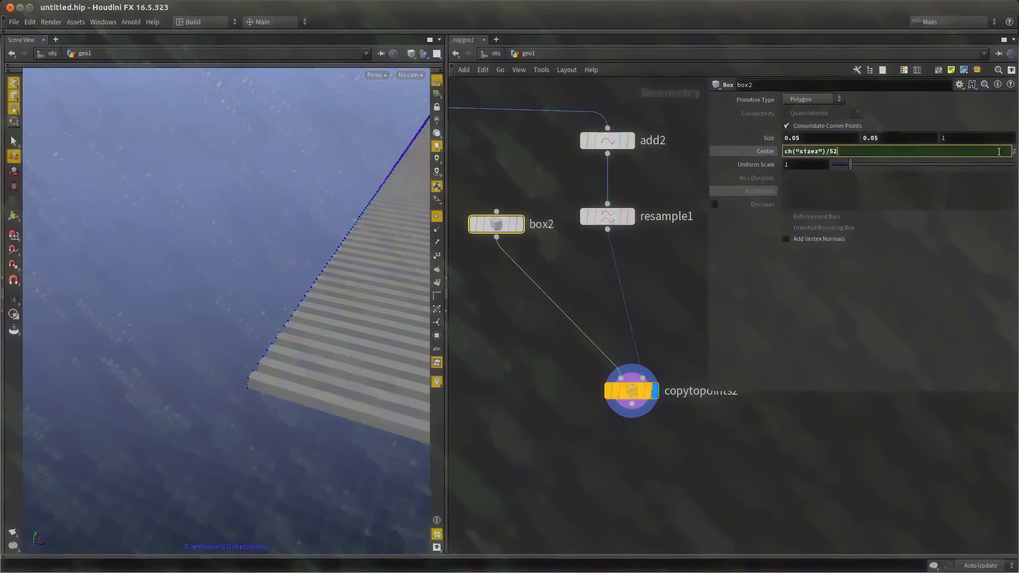
pyautogui.write('/2')
pyautogui.press('Return')
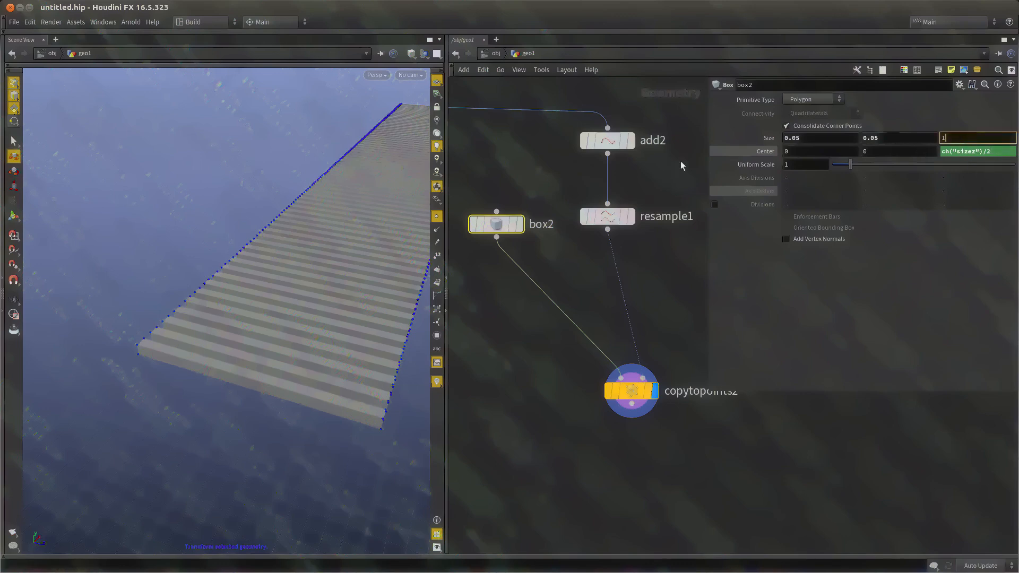
pyautogui.click(750, 155)
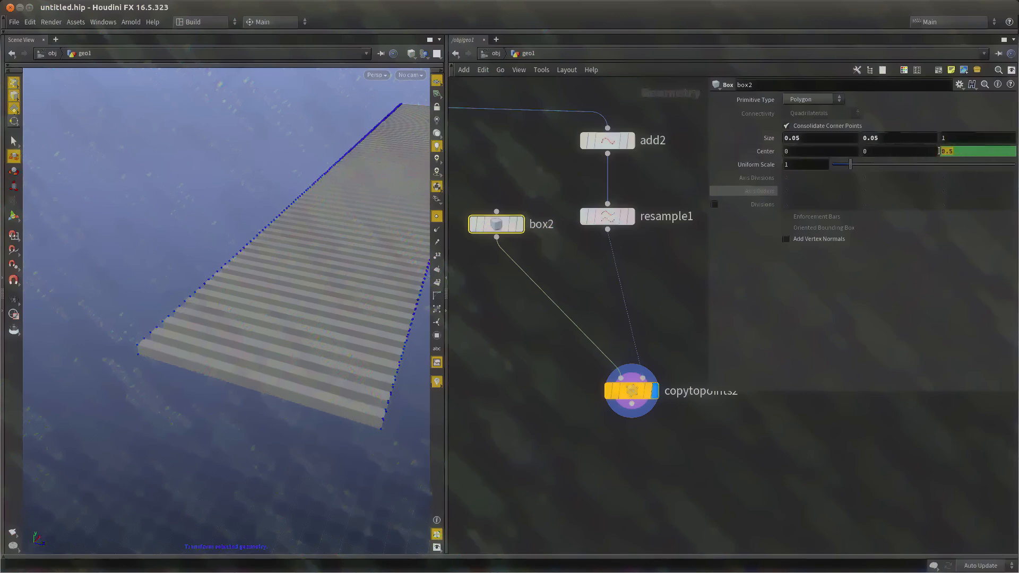
pyautogui.moveTo(954, 150)
pyautogui.mouseDown(button='middle')
pyautogui.moveTo(1008, 142)
pyautogui.moveTo(962, 137)
pyautogui.mouseUp(button='middle')
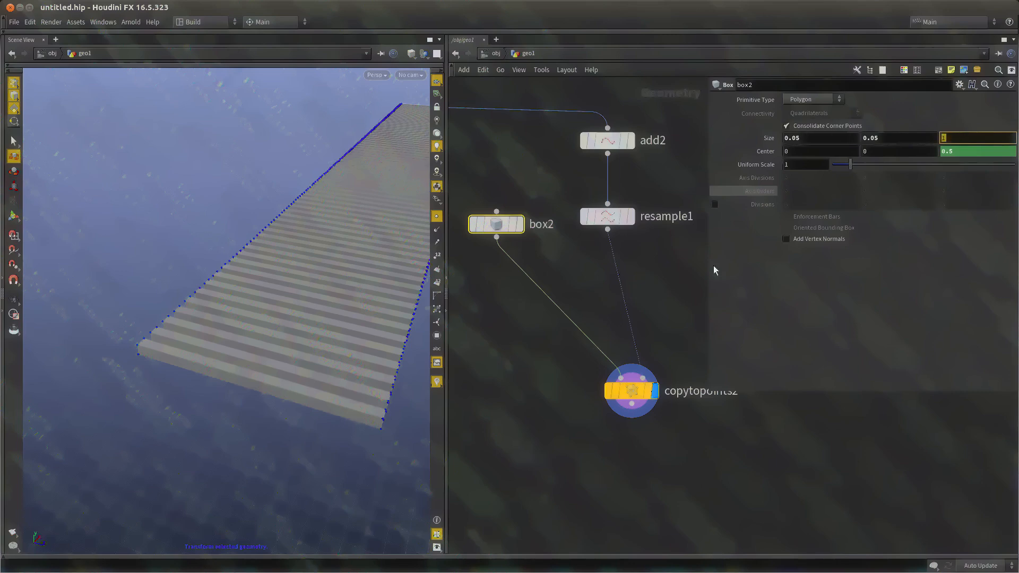
pyautogui.press('h')
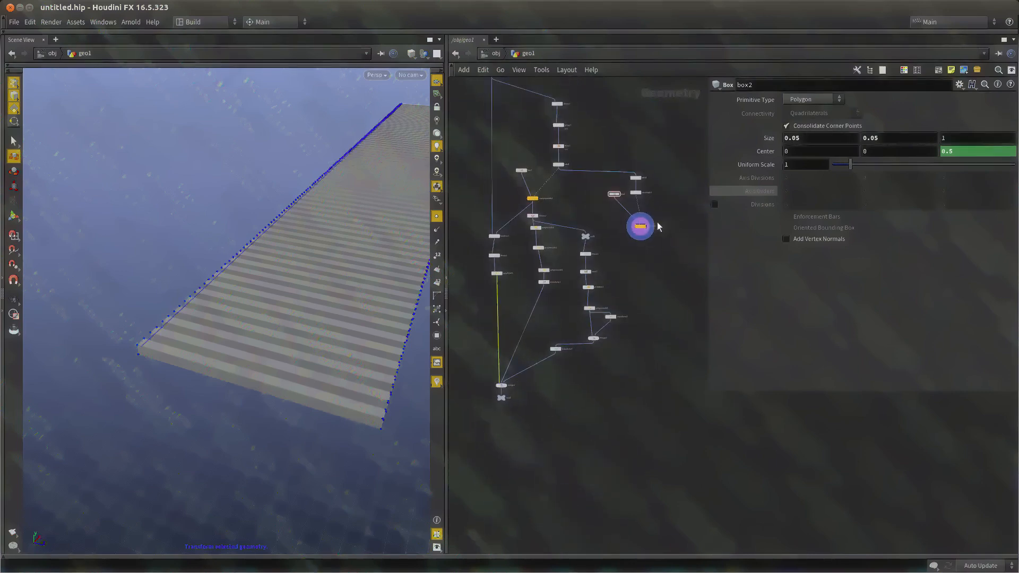
pyautogui.click(641, 239)
pyautogui.scroll(-2, 609, 382)
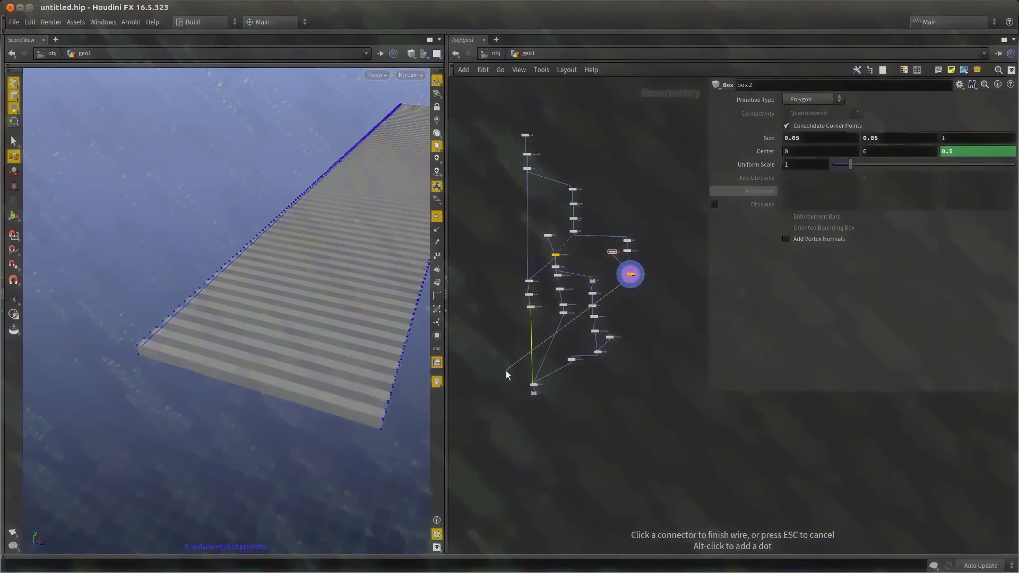
pyautogui.click(535, 388)
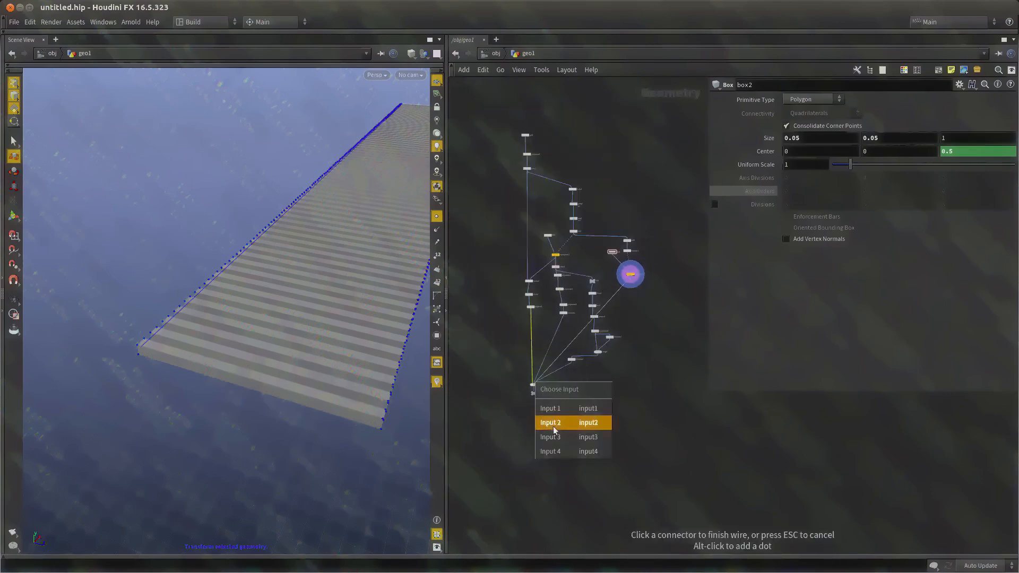
pyautogui.click(552, 410)
# Enlarge the network pane, wire copytopoints2 into merge1, and route the wire around the other nodes with a dot
pyautogui.scroll(4, 593, 380)
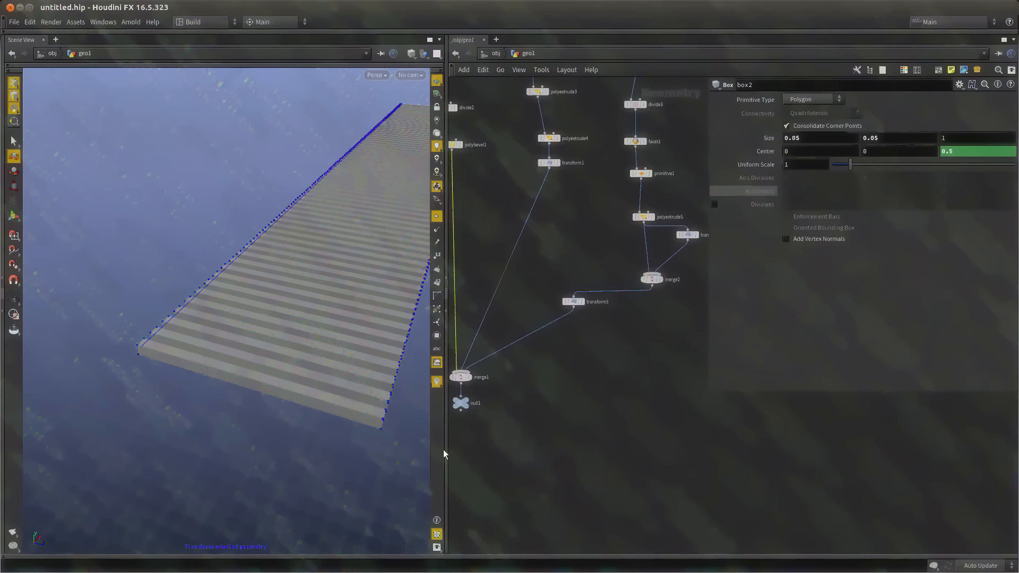
pyautogui.moveTo(443, 450); pyautogui.dragTo(324, 451)
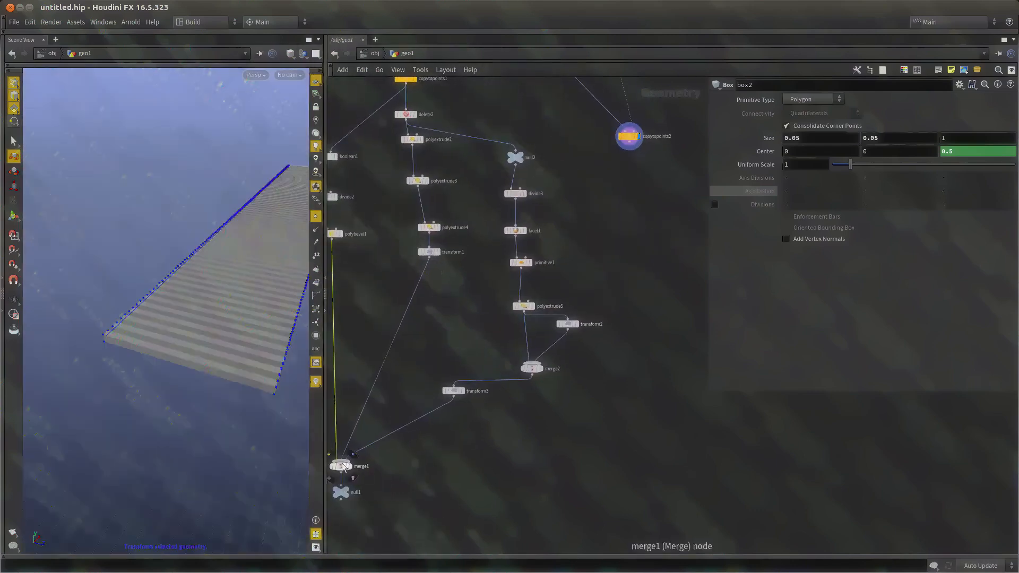
pyautogui.click(342, 463)
pyautogui.click(629, 150)
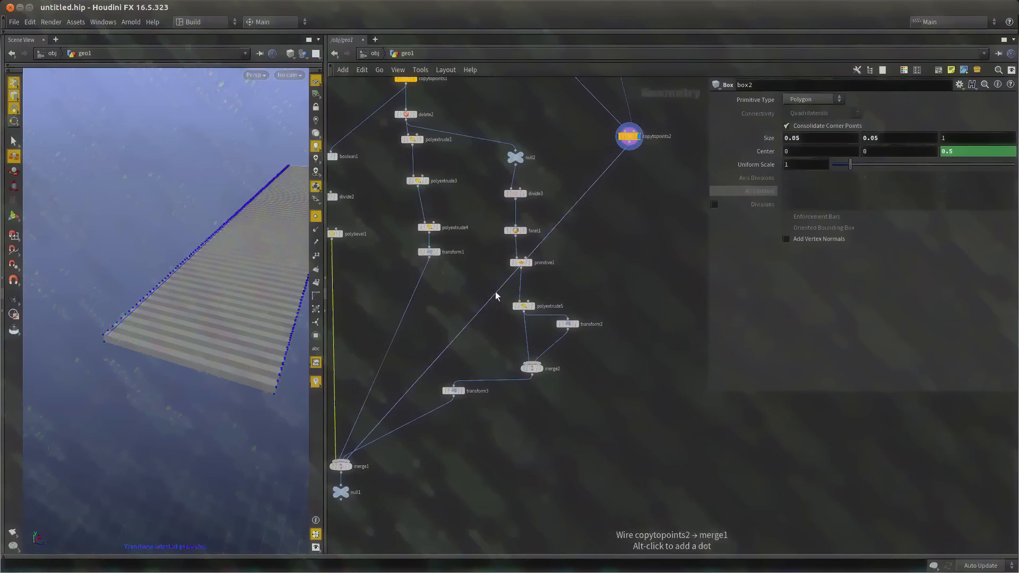
pyautogui.keyDown('alt'); pyautogui.moveTo(496, 296); pyautogui.dragTo(638, 449); pyautogui.keyUp('alt')
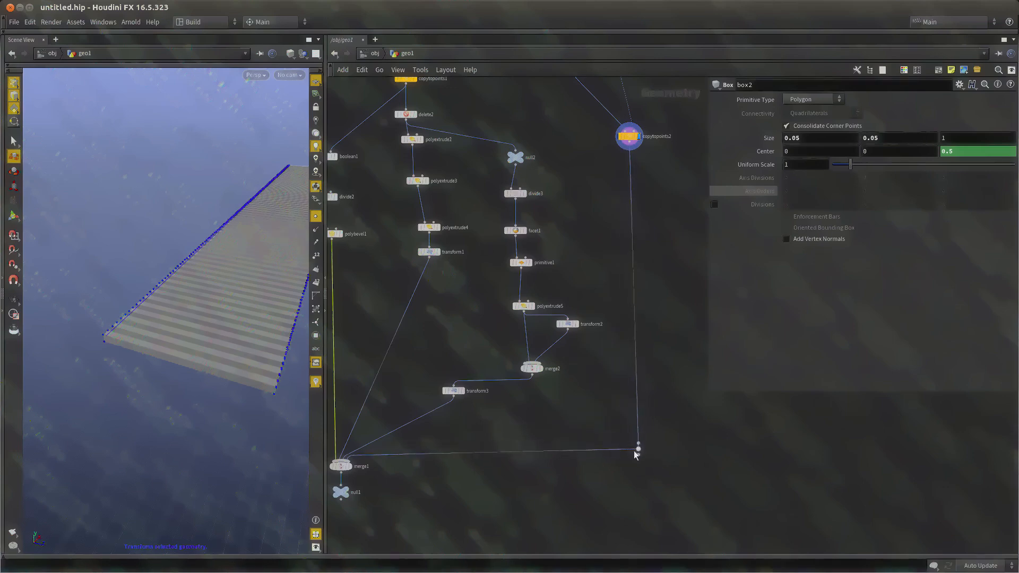
# Display null1 and inspect the slats together with the complete facade
pyautogui.moveTo(423, 455); pyautogui.dragTo(484, 381, button='middle')
pyautogui.scroll(2, 466, 366)
pyautogui.press('r')
pyautogui.click(389, 428)
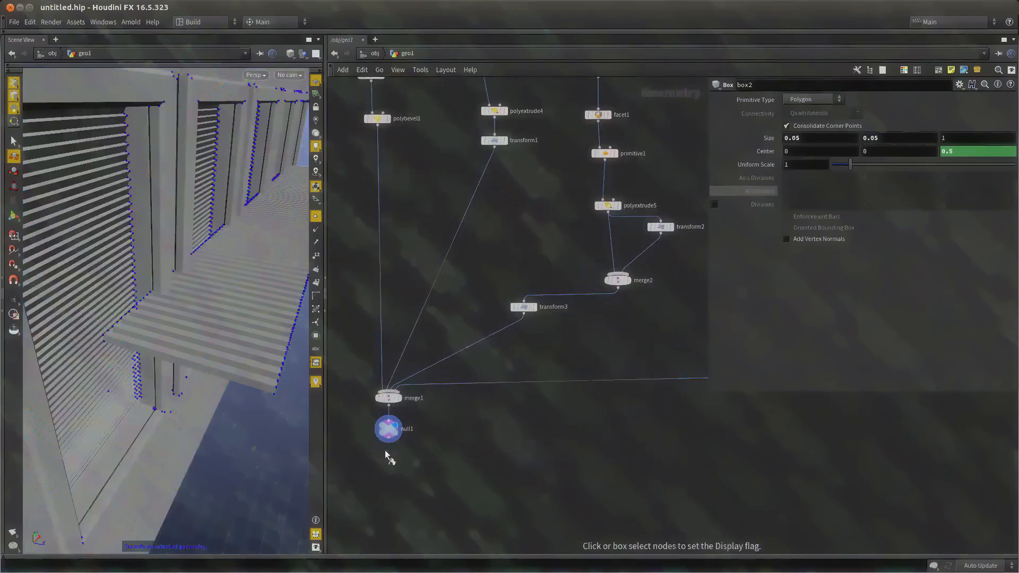
pyautogui.moveTo(512, 432); pyautogui.dragTo(514, 425, button='middle')
pyautogui.keyDown('alt'); pyautogui.moveTo(74, 314); pyautogui.dragTo(30, 318); pyautogui.keyUp('alt')
pyautogui.keyDown('alt'); pyautogui.moveTo(281, 347); pyautogui.dragTo(139, 356); pyautogui.keyUp('alt')
# Insert a Transform node directly after copytopoints2 on the wire to merge1
pyautogui.scroll(-3, 548, 315)
pyautogui.scroll(4, 626, 284)
pyautogui.moveTo(674, 114); pyautogui.dragTo(616, 300, button='middle')
pyautogui.press('Tab')
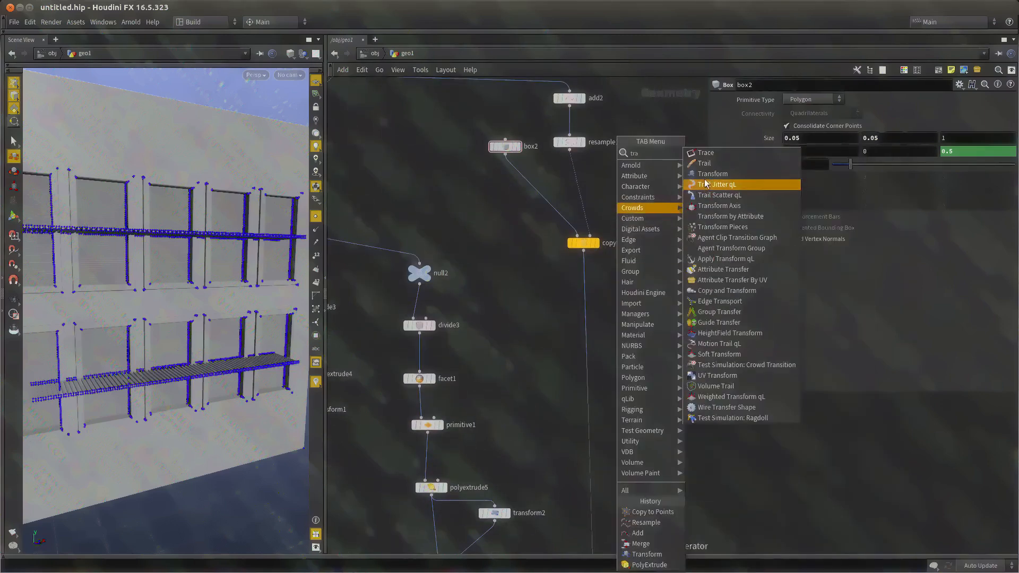
pyautogui.click(694, 184)
pyautogui.click(586, 295)
pyautogui.moveTo(588, 297); pyautogui.dragTo(586, 306)
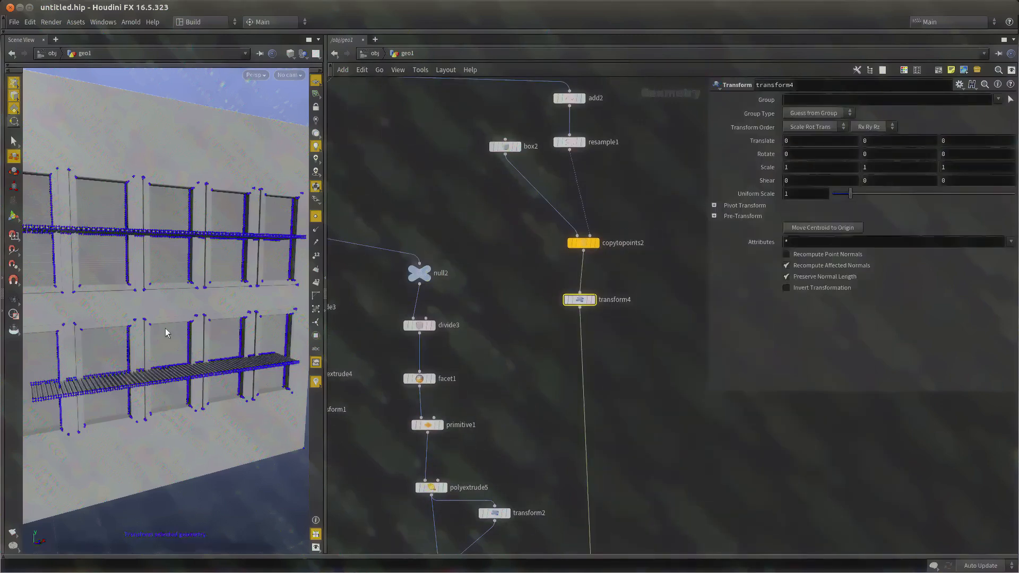
# Lower the slats by setting transform4's Y translation to -1.2
pyautogui.keyDown('alt'); pyautogui.moveTo(166, 331); pyautogui.dragTo(148, 326, button='right'); pyautogui.keyUp('alt')
pyautogui.keyDown('alt'); pyautogui.moveTo(148, 326); pyautogui.dragTo(231, 299, button='middle'); pyautogui.keyUp('alt')
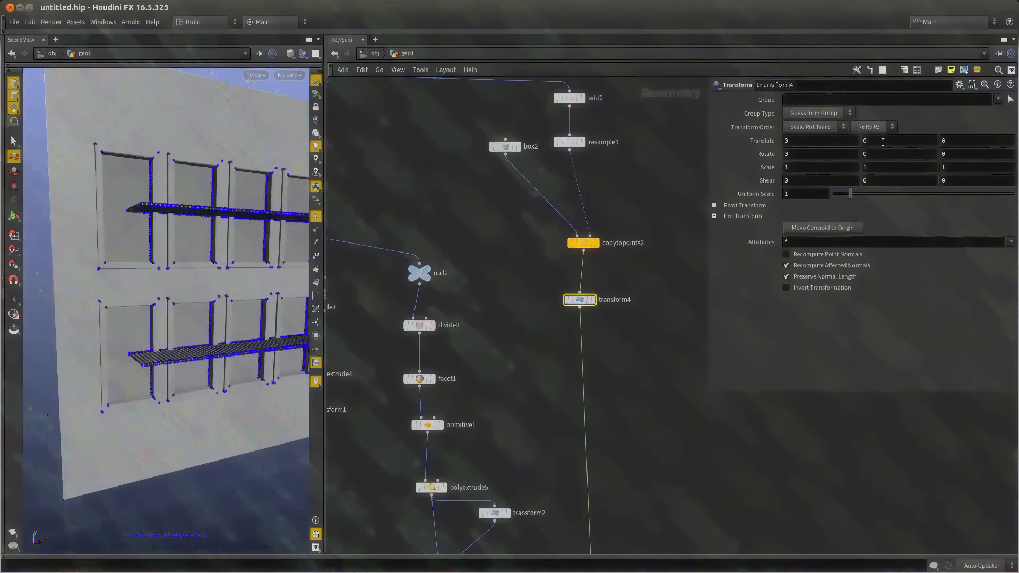
pyautogui.moveTo(883, 142); pyautogui.dragTo(844, 154, button='middle')
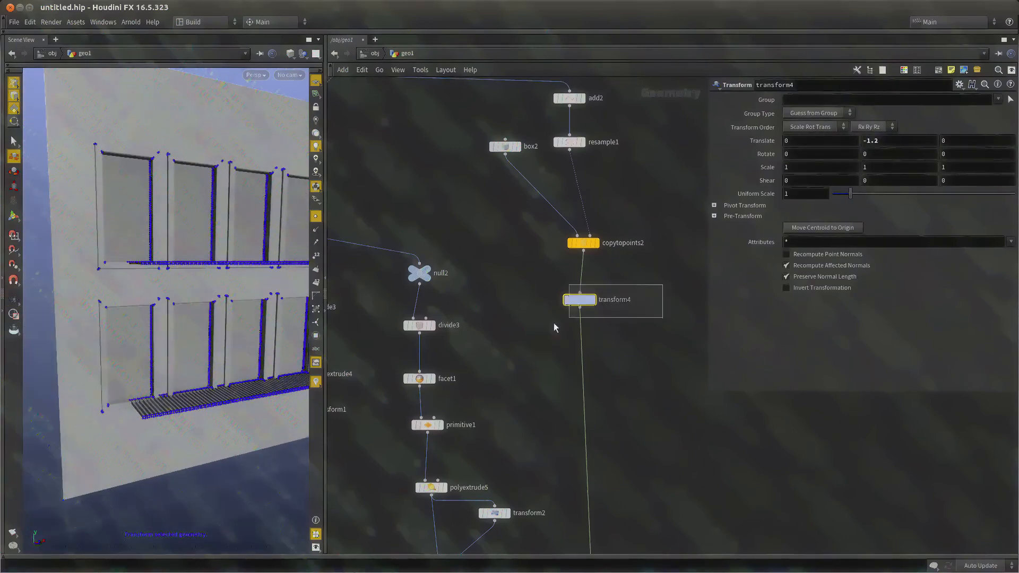
# Move the transform4 node from below copytopoints2 onto the wire between add2 and resample1
pyautogui.moveTo(553, 328); pyautogui.dragTo(552, 328)
pyautogui.hotkey('ctrl', 'x')
pyautogui.moveTo(584, 243); pyautogui.dragTo(564, 286)
pyautogui.moveTo(628, 218); pyautogui.dragTo(609, 495, button='middle')
pyautogui.scroll(2, 561, 353)
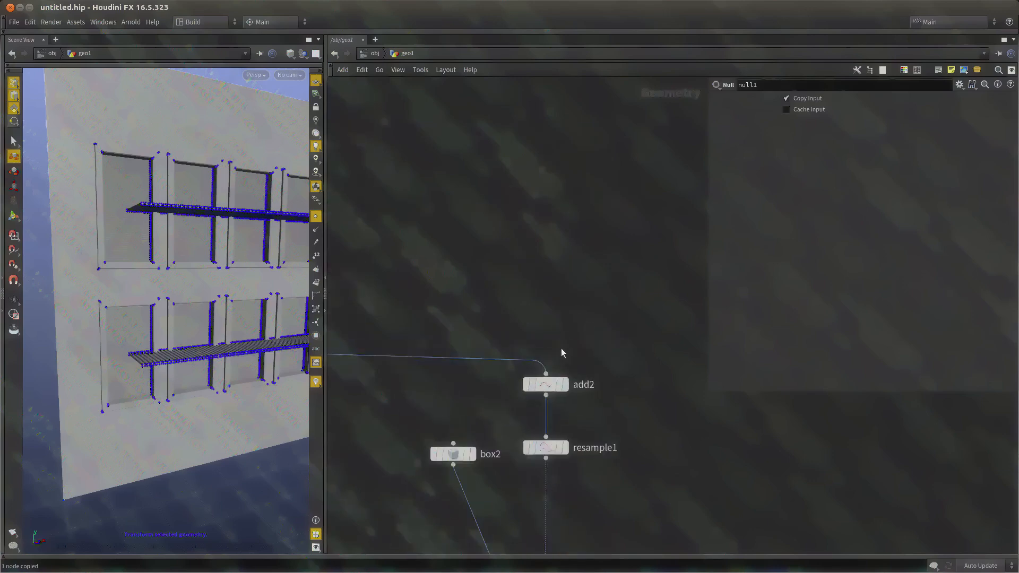
pyautogui.moveTo(547, 384); pyautogui.dragTo(555, 346)
pyautogui.moveTo(588, 382); pyautogui.dragTo(582, 347, button='middle')
pyautogui.hotkey('ctrl', 'v')
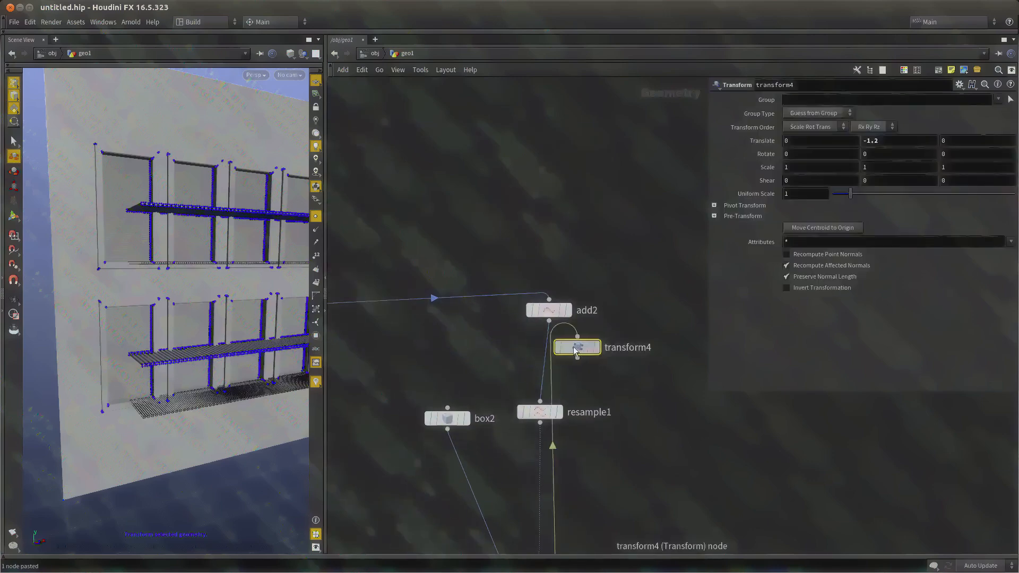
pyautogui.moveTo(574, 351); pyautogui.dragTo(534, 355)
pyautogui.moveTo(609, 375); pyautogui.dragTo(600, 342, button='middle')
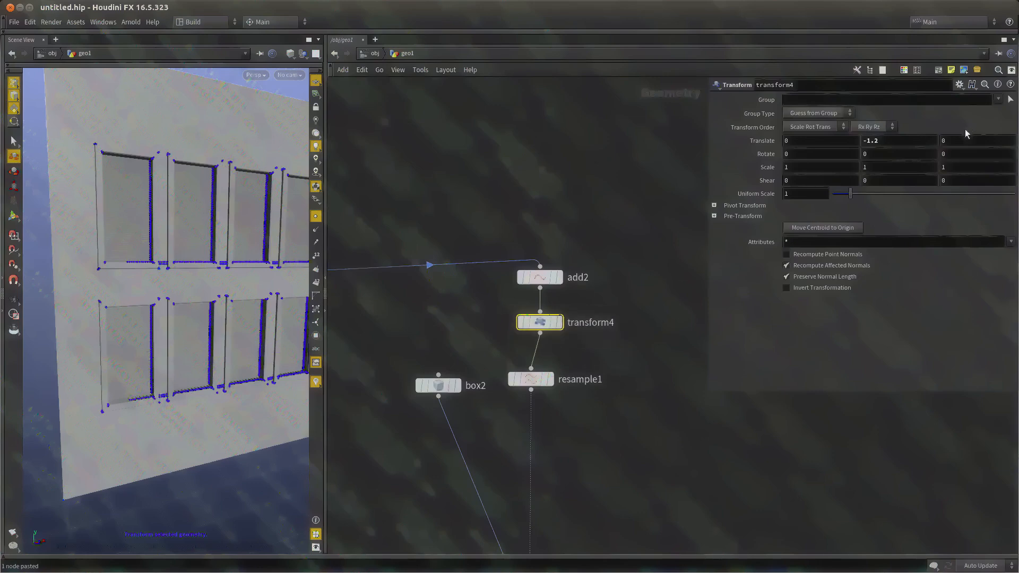
# Inspect the slats from the side at copytopoints2 and together with the complete facade at null1
pyautogui.keyDown('alt'); pyautogui.moveTo(79, 329); pyautogui.dragTo(335, 342); pyautogui.keyUp('alt')
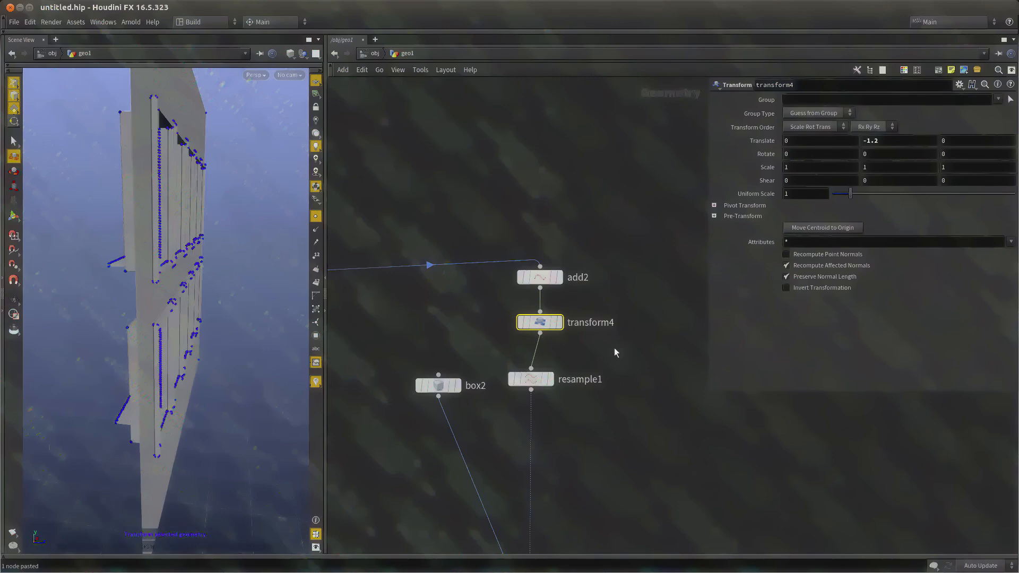
pyautogui.moveTo(601, 371); pyautogui.dragTo(585, 216, button='middle')
pyautogui.scroll(-2, 585, 217)
pyautogui.moveTo(580, 303); pyautogui.dragTo(582, 275, button='middle')
pyautogui.press('r')
pyautogui.moveTo(583, 275); pyautogui.dragTo(457, 444)
pyautogui.moveTo(530, 478); pyautogui.dragTo(521, 278, button='middle')
pyautogui.scroll(-2, 521, 278)
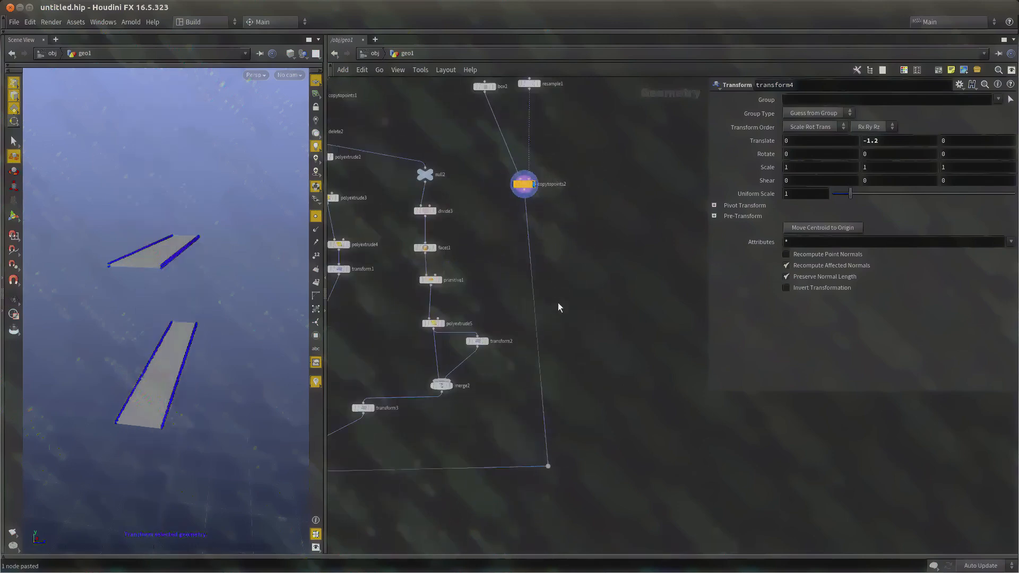
pyautogui.moveTo(590, 305); pyautogui.dragTo(651, 198, button='middle')
pyautogui.moveTo(358, 477); pyautogui.dragTo(460, 458, button='middle')
pyautogui.click(423, 360)
pyautogui.moveTo(522, 382)
pyautogui.mouseDown(button='middle')
pyautogui.moveTo(453, 439)
pyautogui.moveTo(526, 381)
pyautogui.mouseUp(button='middle')
pyautogui.scroll(-3, 453, 439)
pyautogui.scroll(8, 553, 189)
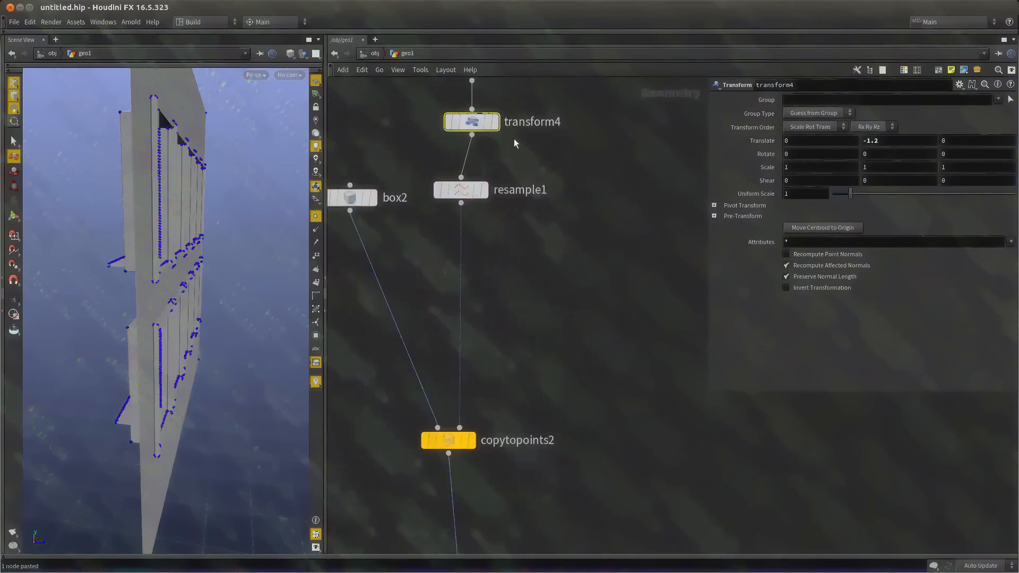
# Try a Y translation of 1 on transform4 and reset it to 0
pyautogui.moveTo(514, 138); pyautogui.dragTo(574, 270, button='middle')
pyautogui.write('1')
pyautogui.press('Return')
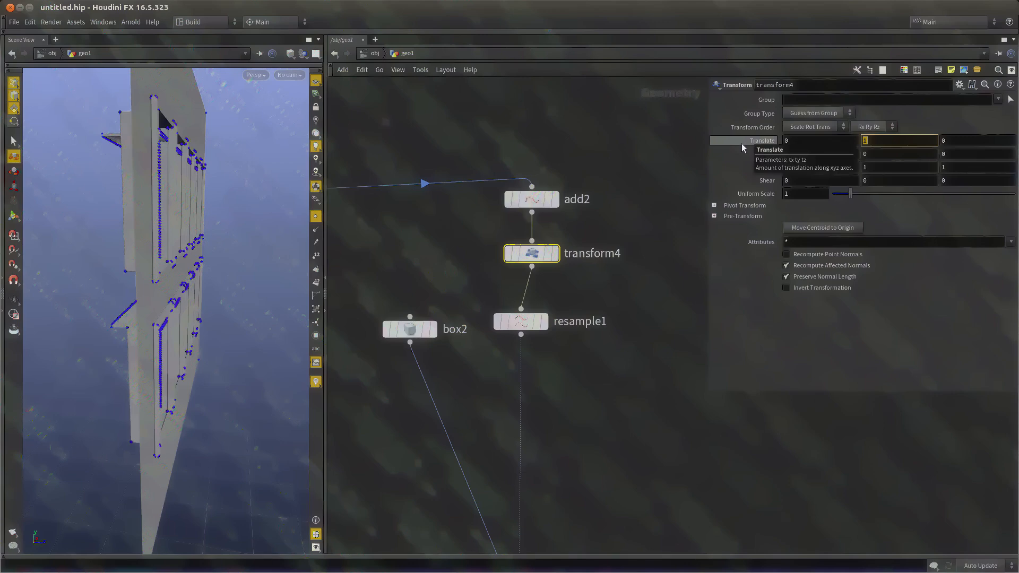
pyautogui.write('0')
pyautogui.press('Return')
# Try other Y translations on transform4, undo them, and display the resample1 points
pyautogui.keyDown('alt'); pyautogui.moveTo(131, 246); pyautogui.dragTo(127, 247); pyautogui.keyUp('alt')
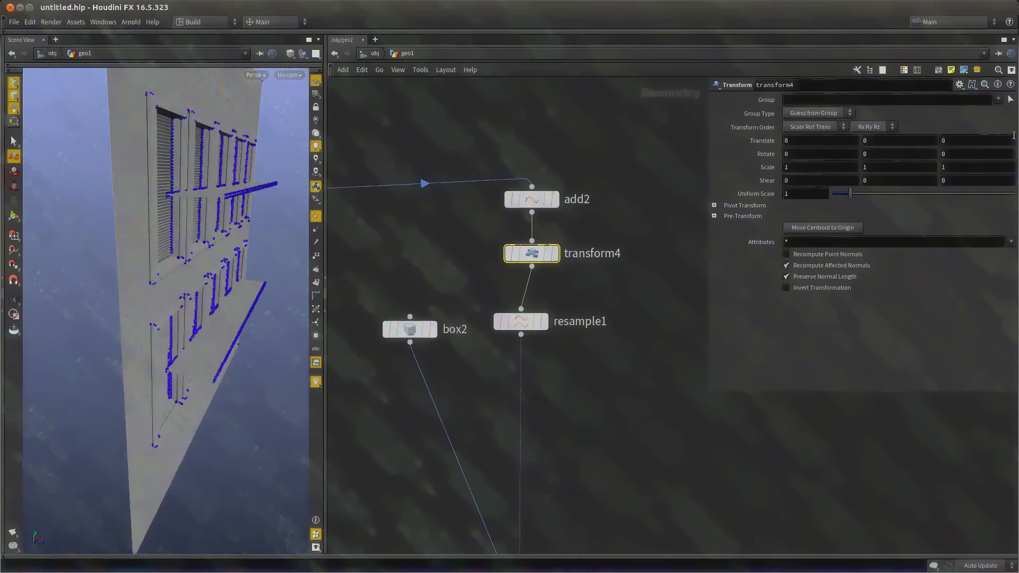
pyautogui.moveTo(890, 144); pyautogui.dragTo(914, 142, button='middle')
pyautogui.hotkey('ctrl', 'z')
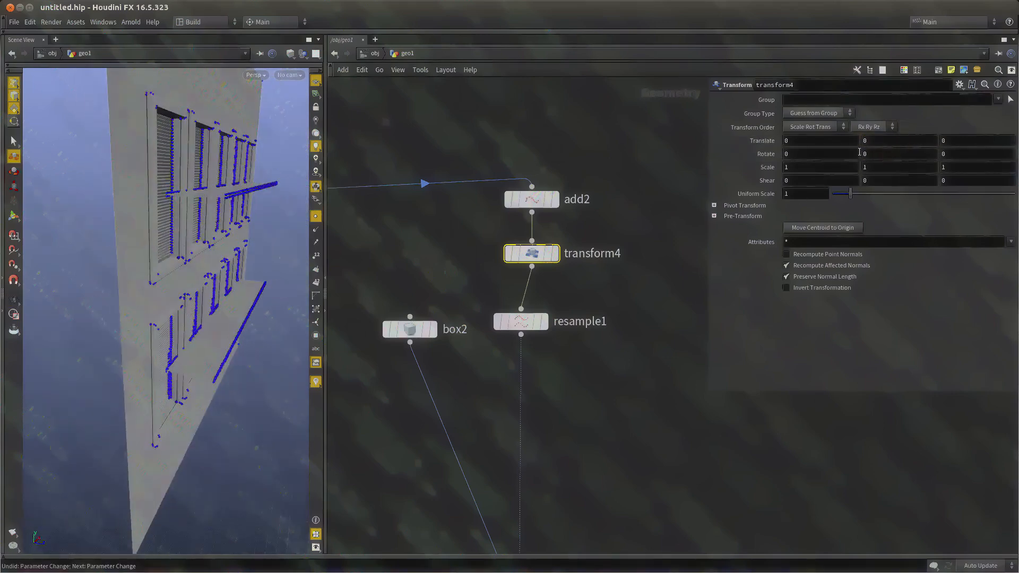
pyautogui.press('r')
pyautogui.moveTo(620, 275); pyautogui.dragTo(620, 296, button='middle')
pyautogui.moveTo(872, 139); pyautogui.dragTo(840, 148, button='middle')
pyautogui.hotkey('ctrl', 'z')
pyautogui.click(542, 343)
pyautogui.hotkey('ctrl', 'z')
pyautogui.moveTo(606, 345); pyautogui.dragTo(591, 313, button='middle')
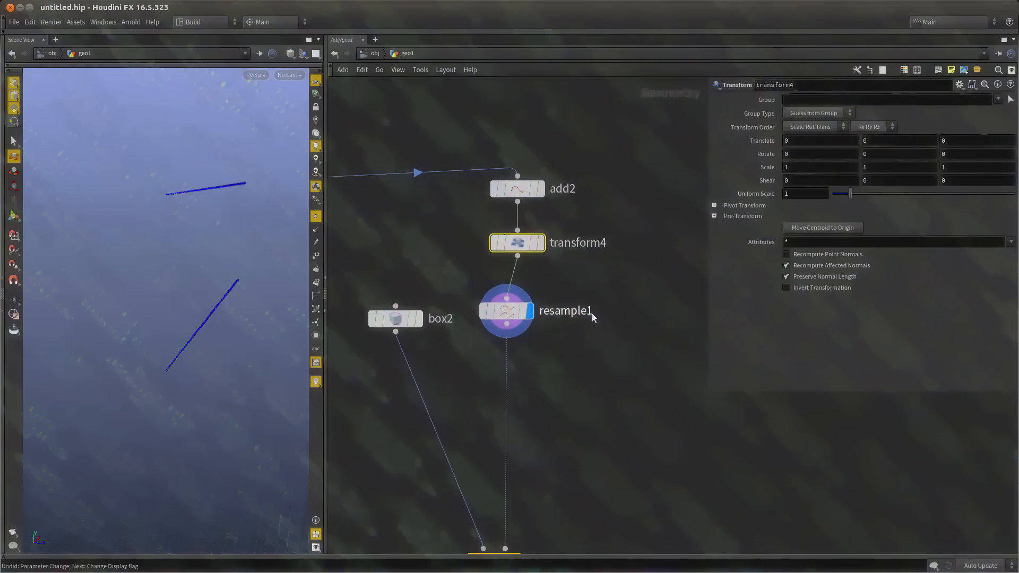
# Move the transform4 node onto the wire between resample1 and copytopoints2
pyautogui.hotkey('ctrl', 'x')
pyautogui.hotkey('ctrl', 'v')
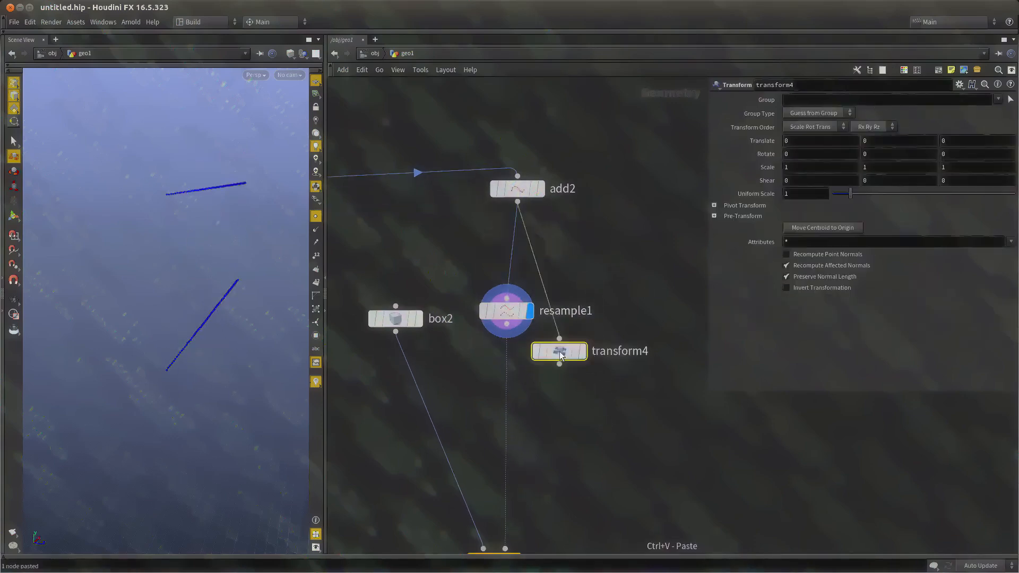
pyautogui.moveTo(564, 354); pyautogui.dragTo(512, 398)
pyautogui.moveTo(537, 411); pyautogui.dragTo(584, 46, button='middle')
pyautogui.scroll(-2, 566, 213)
pyautogui.scroll(-5, 602, 151)
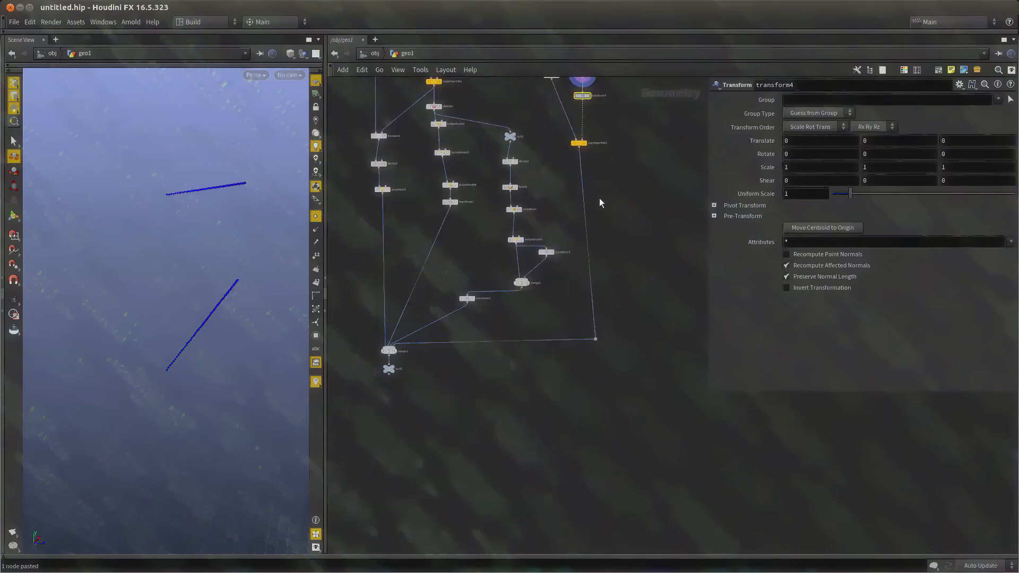
# Display the complete facade at null1, try scaling transform4 along X, Z and Y, and undo each change
pyautogui.scroll(2, 460, 326)
pyautogui.click(363, 362)
pyautogui.moveTo(483, 328); pyautogui.dragTo(341, 481, button='middle')
pyautogui.scroll(2, 550, 161)
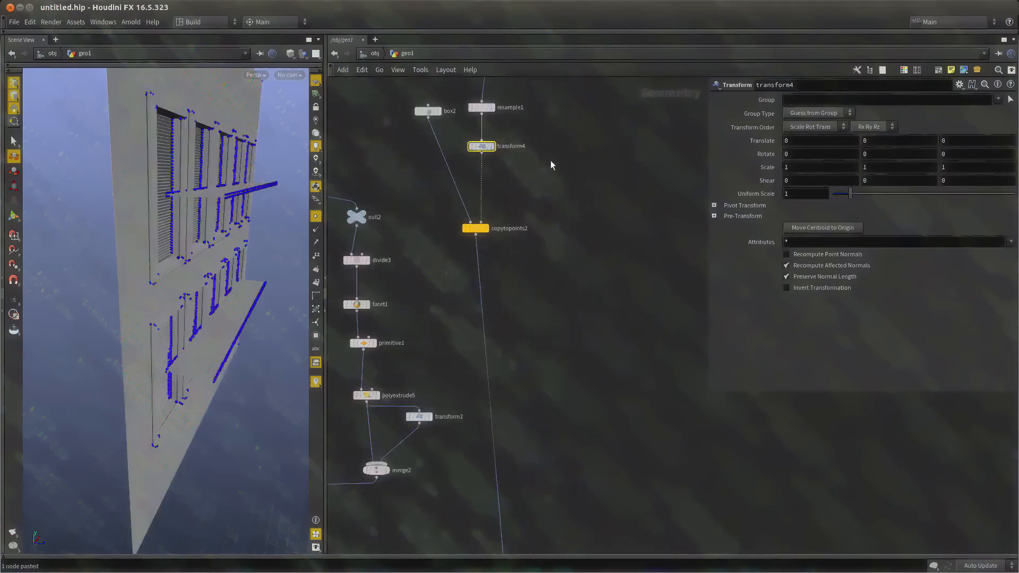
pyautogui.moveTo(550, 160); pyautogui.dragTo(563, 224, button='middle')
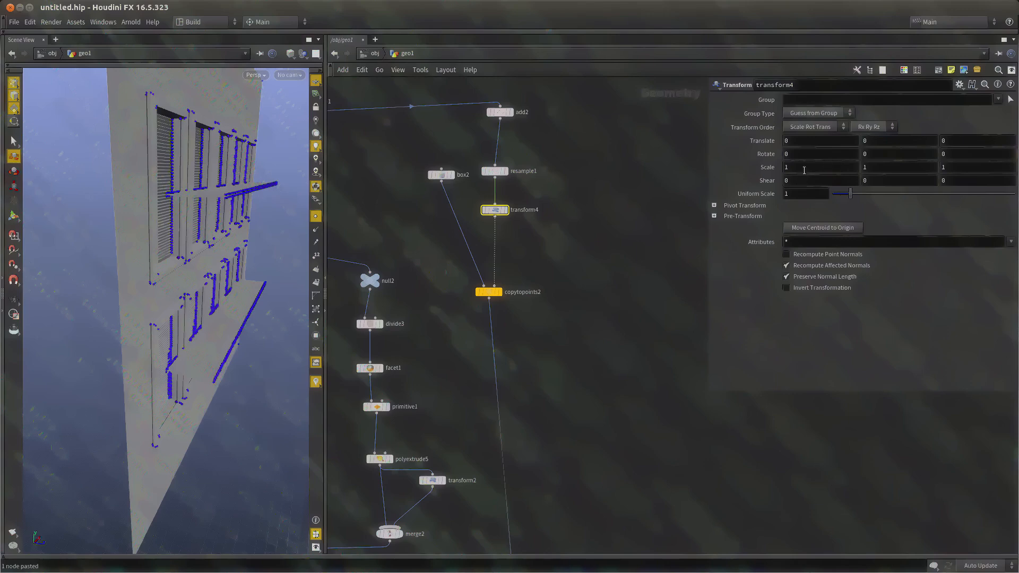
pyautogui.moveTo(804, 170); pyautogui.dragTo(812, 169, button='middle')
pyautogui.hotkey('ctrl', 'z')
pyautogui.moveTo(935, 164); pyautogui.dragTo(954, 170, button='middle')
pyautogui.hotkey('ctrl', 'z')
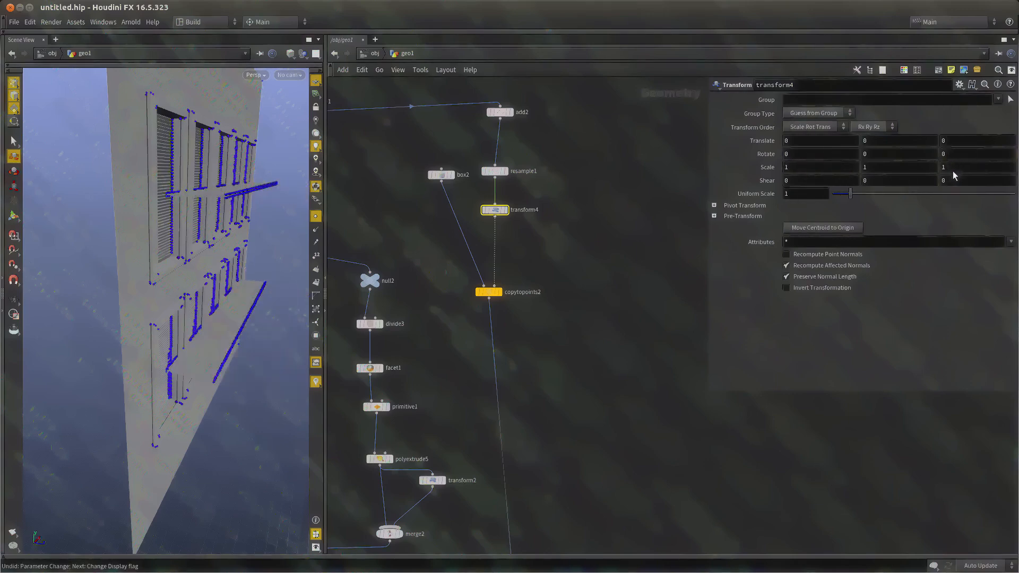
pyautogui.moveTo(869, 173); pyautogui.dragTo(895, 173, button='middle')
pyautogui.hotkey('ctrl', 'z')
# Set transform4's X scale to 2.3 and inspect the slats at copytopoints2 and the points at transform4
pyautogui.moveTo(816, 168); pyautogui.dragTo(883, 165, button='middle')
pyautogui.keyDown('alt'); pyautogui.moveTo(133, 303); pyautogui.dragTo(170, 287); pyautogui.keyUp('alt')
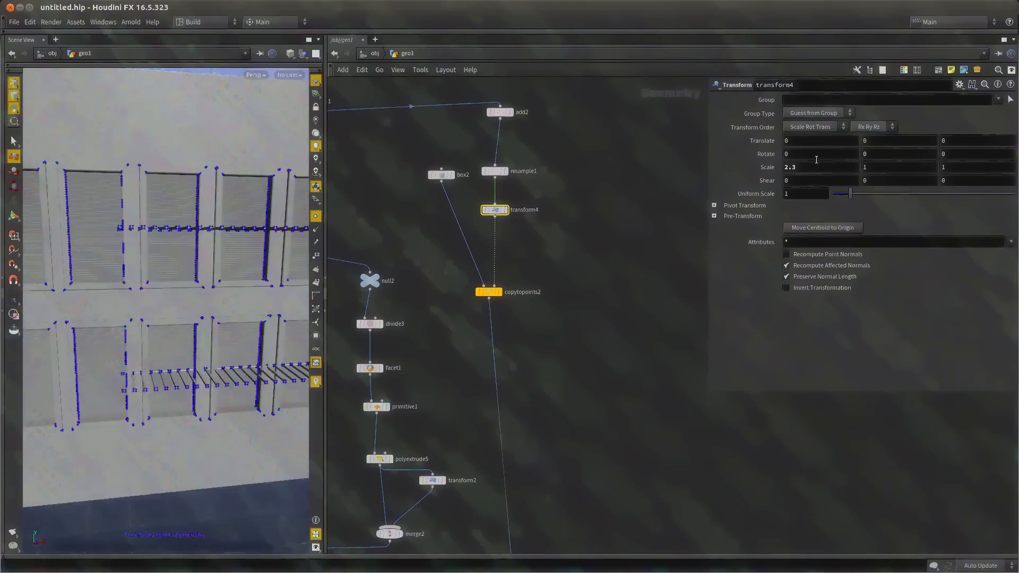
pyautogui.press('r')
pyautogui.click(489, 292)
pyautogui.moveTo(460, 340); pyautogui.dragTo(470, 376, button='middle')
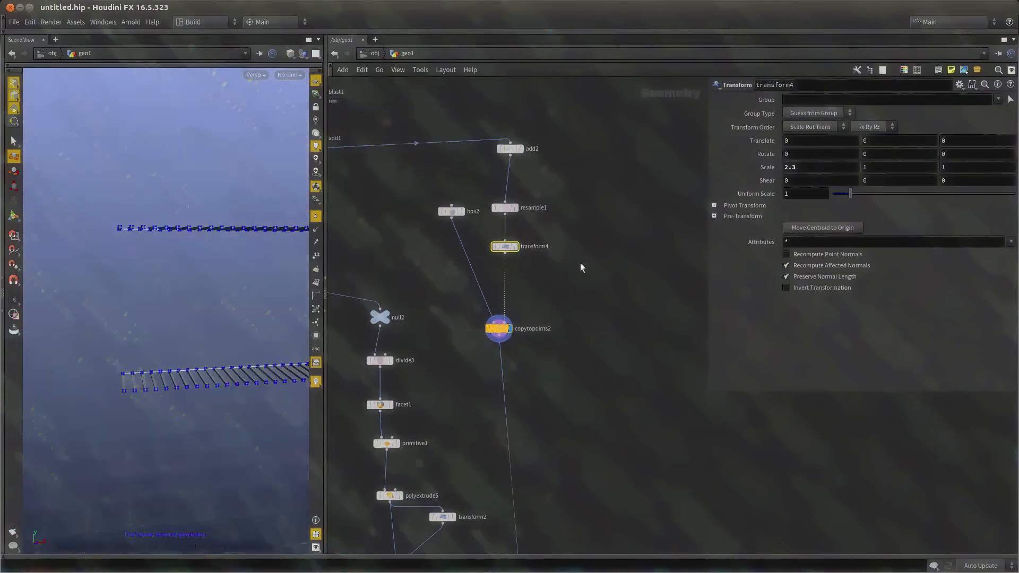
pyautogui.press('r')
pyautogui.click(505, 247)
pyautogui.moveTo(559, 274); pyautogui.dragTo(552, 300, button='middle')
pyautogui.keyDown('alt'); pyautogui.moveTo(121, 275); pyautogui.dragTo(139, 297, button='right'); pyautogui.keyUp('alt')
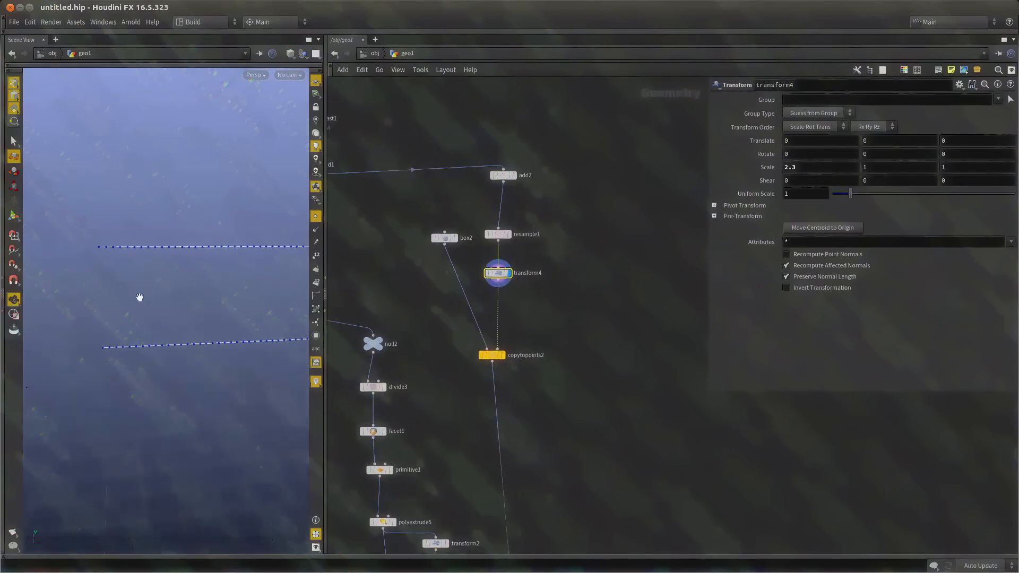
pyautogui.keyDown('alt'); pyautogui.moveTo(138, 298); pyautogui.dragTo(159, 295); pyautogui.keyUp('alt')
# Reduce transform4's X scale to 0.9
pyautogui.moveTo(813, 166); pyautogui.dragTo(844, 166, button='middle')
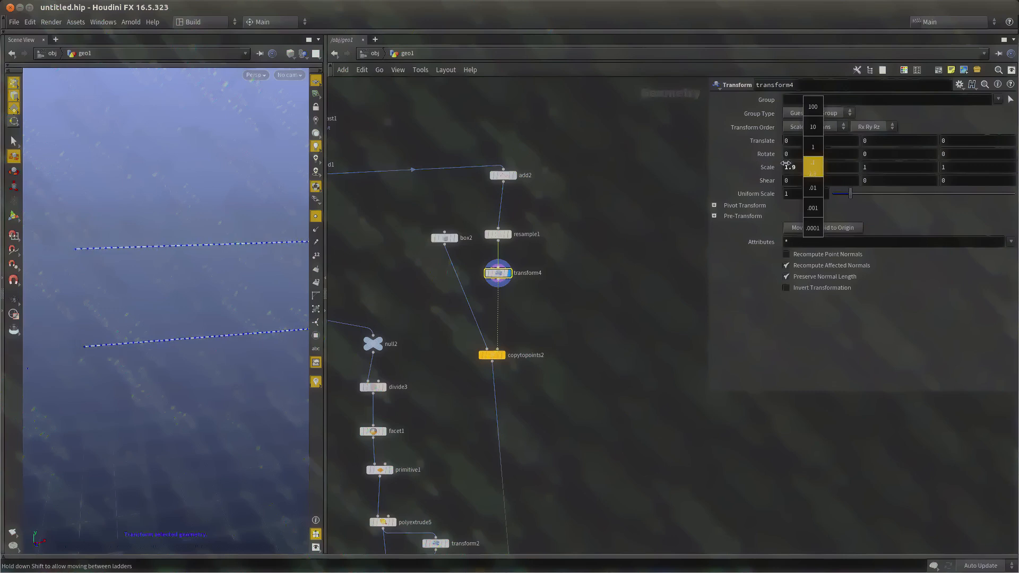
pyautogui.moveTo(735, 161); pyautogui.dragTo(743, 161, button='middle')
pyautogui.moveTo(545, 297); pyautogui.dragTo(561, 299, button='middle')
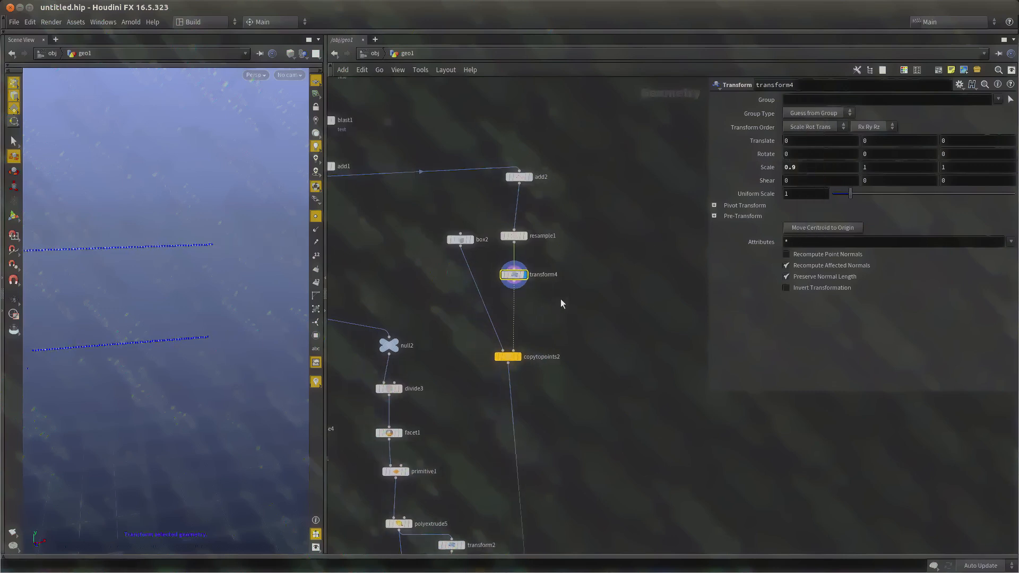
# Compare the point rows at resample1 with the scaled rows at transform4
pyautogui.scroll(3, 557, 260)
pyautogui.click(411, 223)
pyautogui.moveTo(567, 242); pyautogui.dragTo(580, 279, button='middle')
pyautogui.click(515, 254)
pyautogui.moveTo(501, 338); pyautogui.dragTo(509, 298, button='middle')
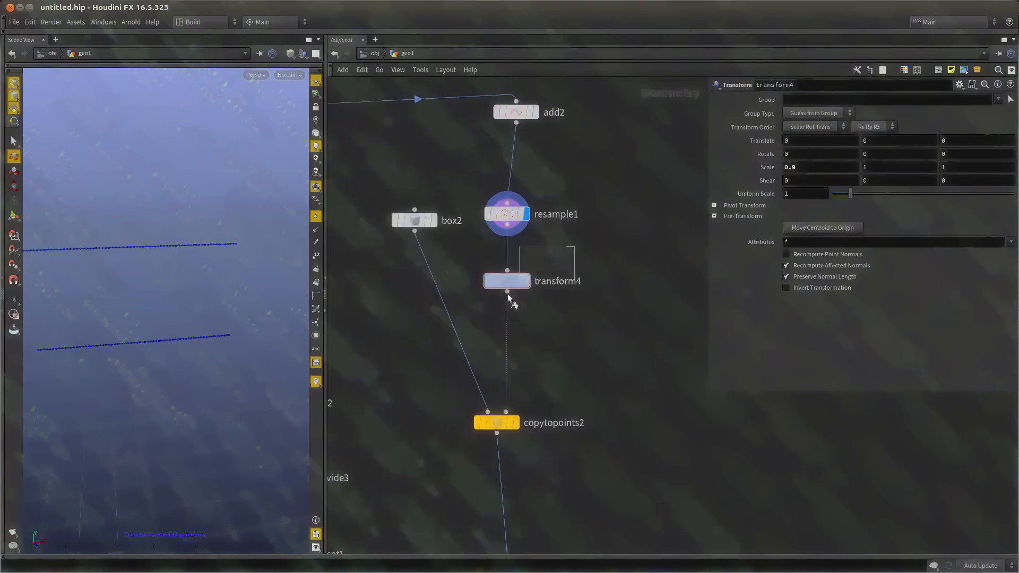
pyautogui.click(526, 280)
pyautogui.moveTo(599, 346); pyautogui.dragTo(635, 263, button='middle')
pyautogui.scroll(2, 615, 333)
pyautogui.scroll(-2, 634, 263)
pyautogui.moveTo(601, 207); pyautogui.dragTo(594, 252, button='middle')
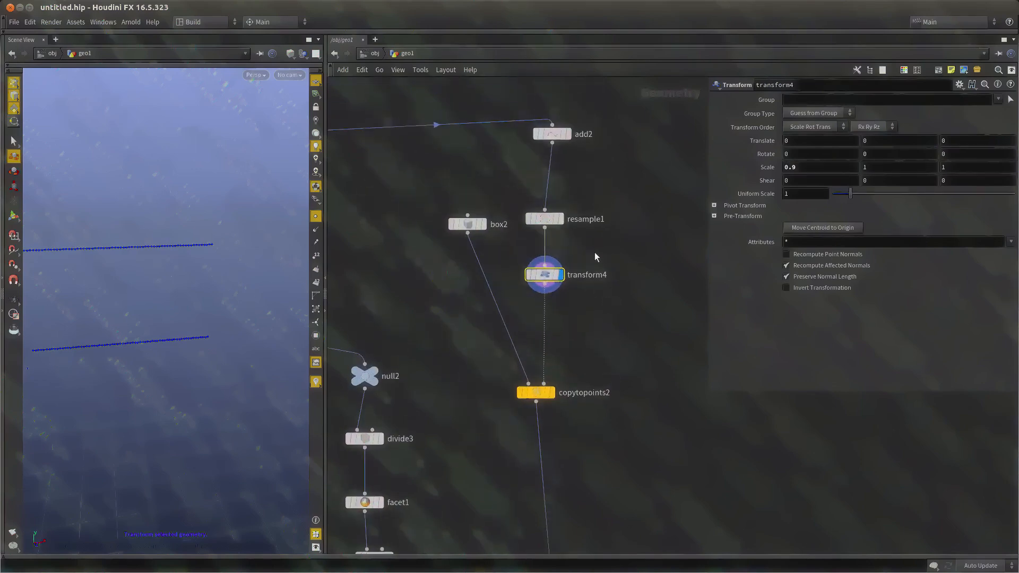
# Replace transform4 with a fresh Transform node between resample1 and copytopoints2
pyautogui.hotkey('ctrl', 'x')
pyautogui.press('Tab')
pyautogui.write('tra')
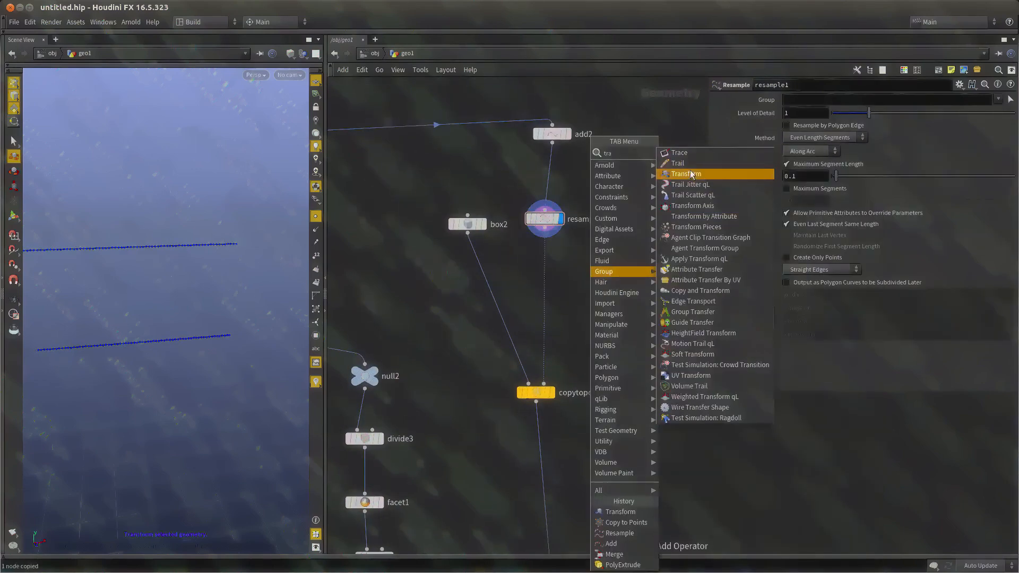
pyautogui.click(688, 173)
pyautogui.click(545, 285)
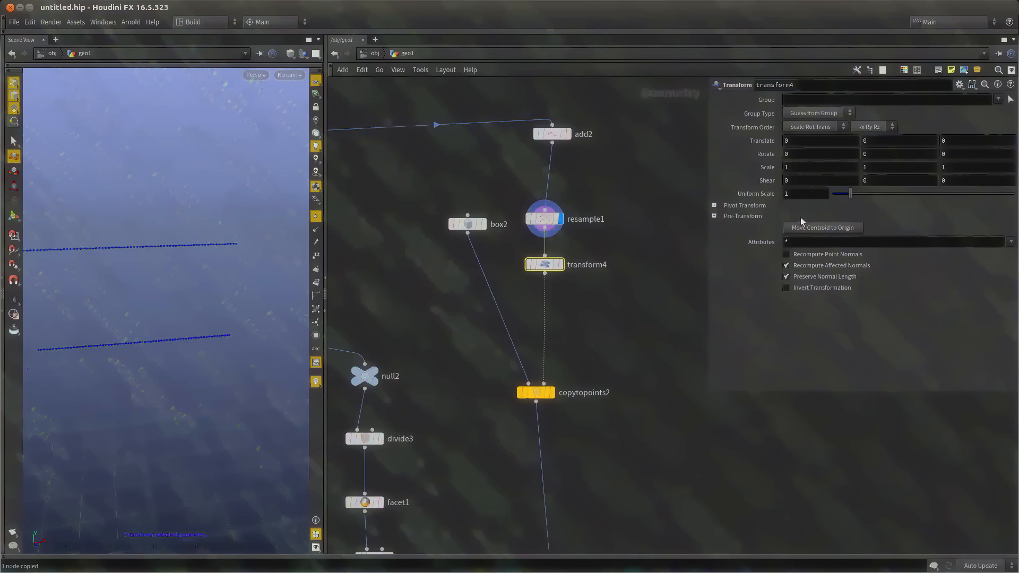
# Move the centroid of the resampled points to the origin in transform4 and display that node
pyautogui.click(823, 228)
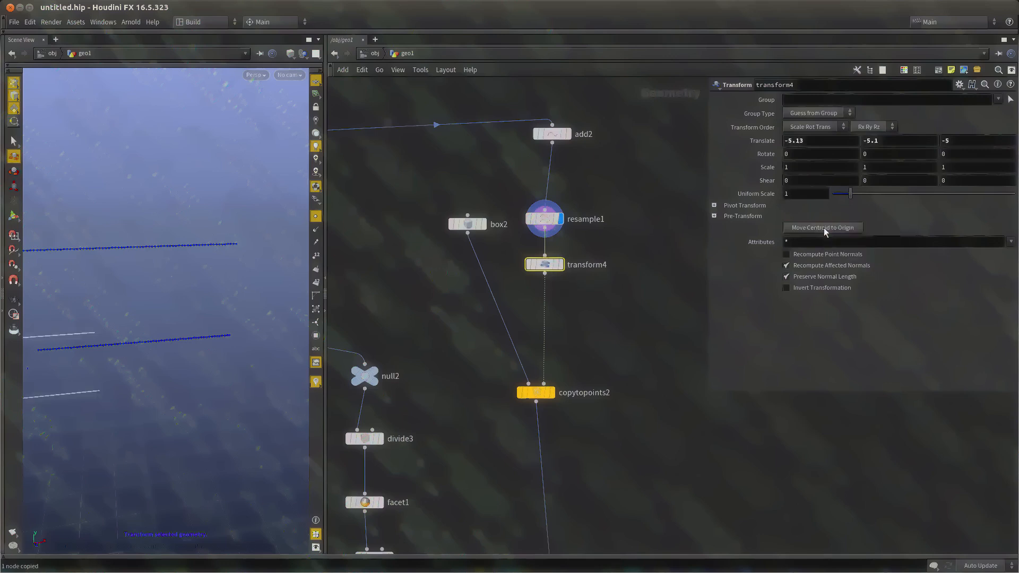
pyautogui.moveTo(529, 332); pyautogui.dragTo(536, 320, button='middle')
pyautogui.click(566, 253)
pyautogui.moveTo(598, 304); pyautogui.dragTo(596, 278, button='middle')
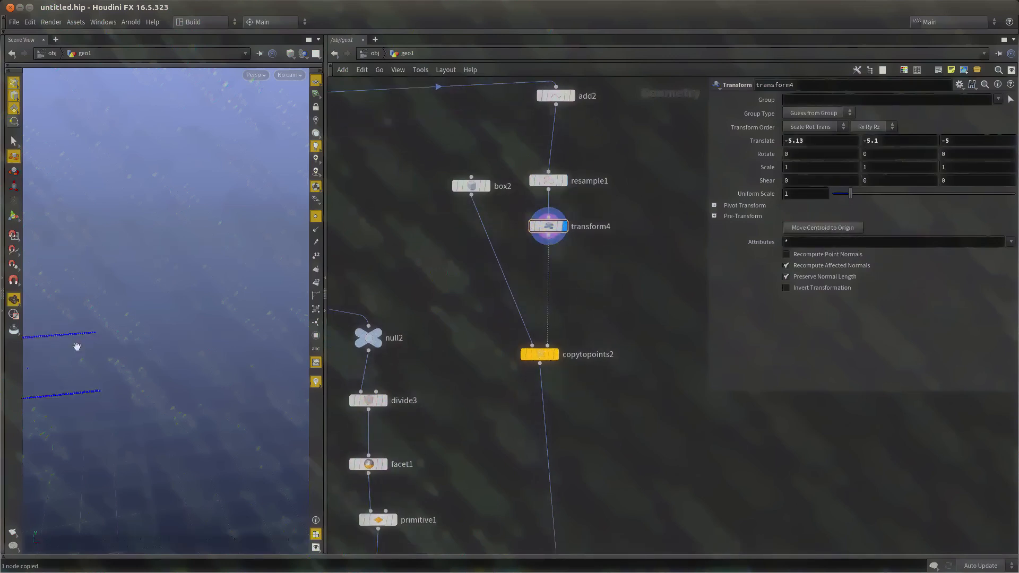
pyautogui.moveTo(77, 346); pyautogui.dragTo(198, 321)
pyautogui.scroll(4, 570, 261)
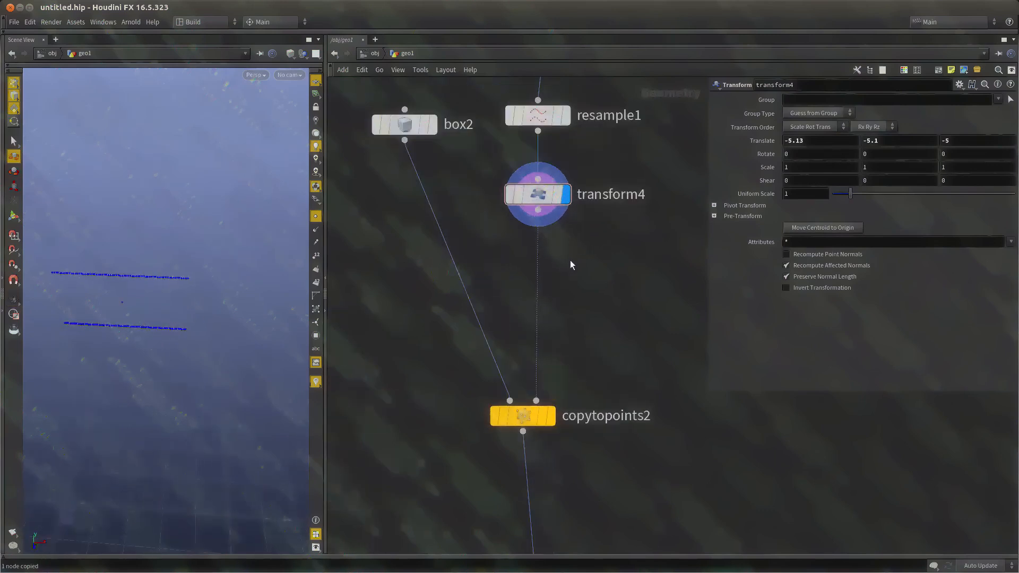
# Insert a second Transform node below transform4, set its X scale to 1.8, and display it
pyautogui.press('Tab')
pyautogui.moveTo(603, 196)
pyautogui.click(639, 181)
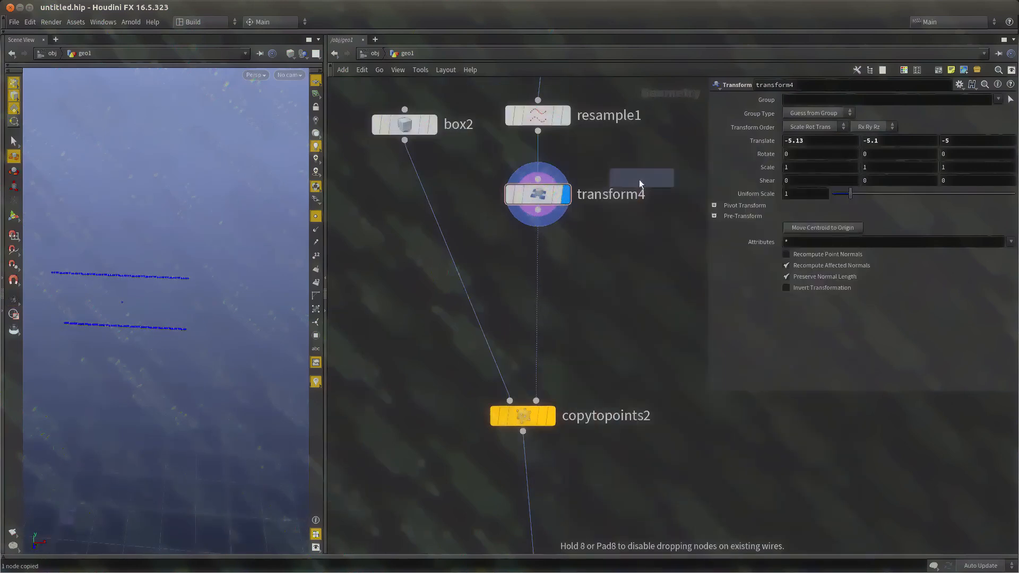
pyautogui.click(549, 243)
pyautogui.moveTo(815, 166); pyautogui.dragTo(861, 166, button='middle')
pyautogui.press('r')
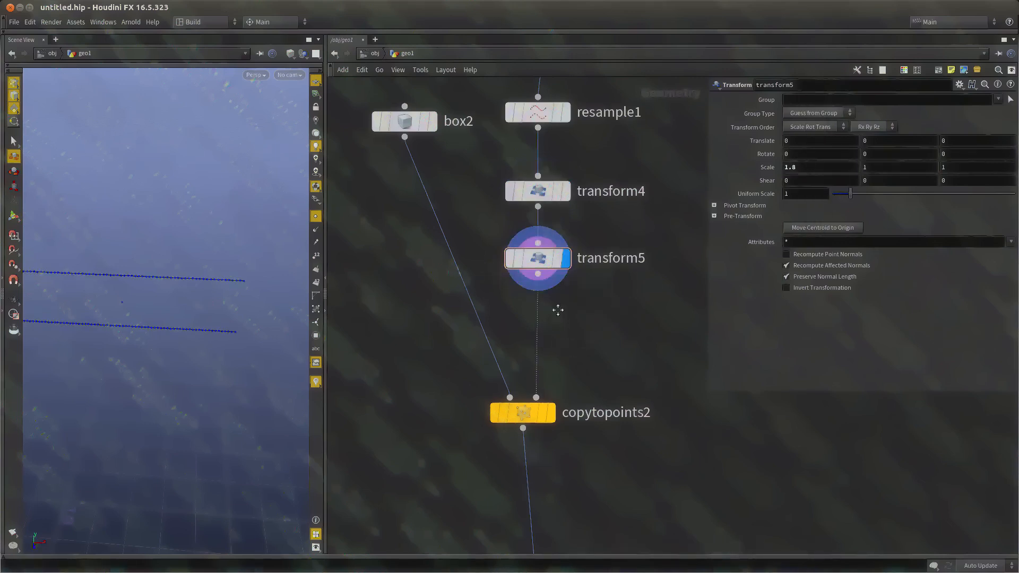
# Place a copy of transform4 between transform5 and copytopoints2 and enable Invert Transformation on it
pyautogui.scroll(-2, 566, 210)
pyautogui.moveTo(534, 355); pyautogui.dragTo(526, 456)
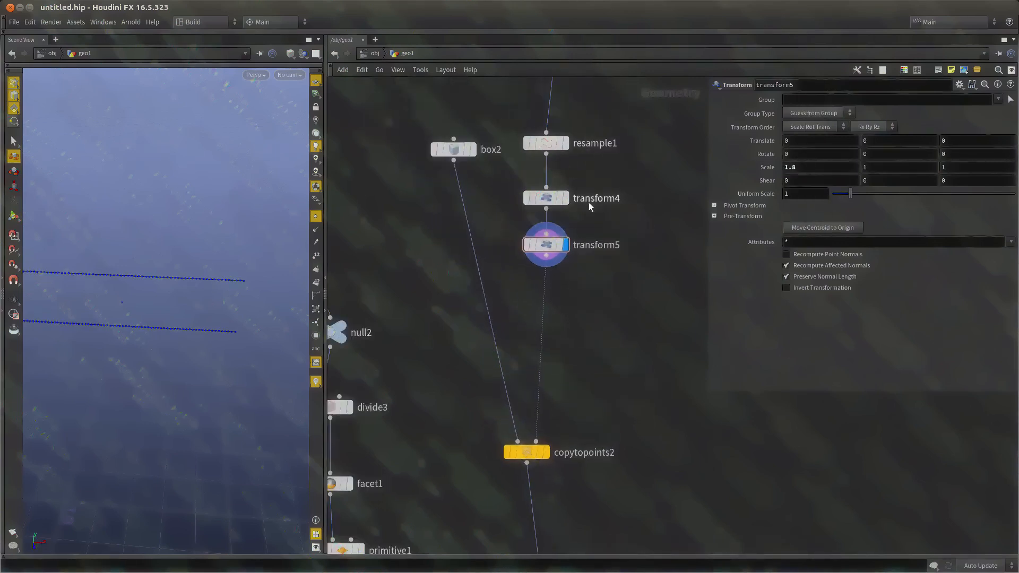
pyautogui.click(554, 202)
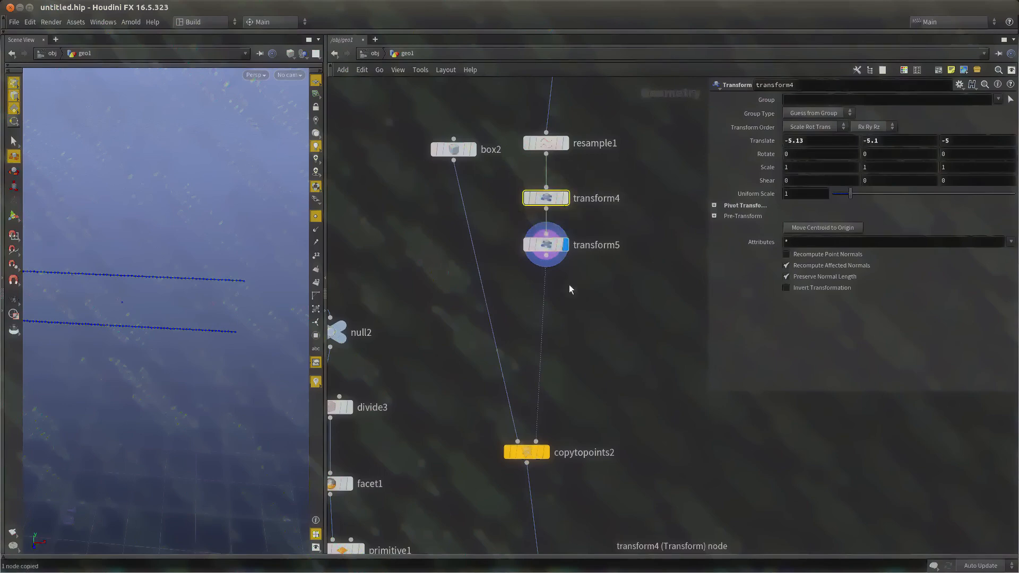
pyautogui.hotkey('ctrl', 'v')
pyautogui.moveTo(569, 307); pyautogui.dragTo(547, 325)
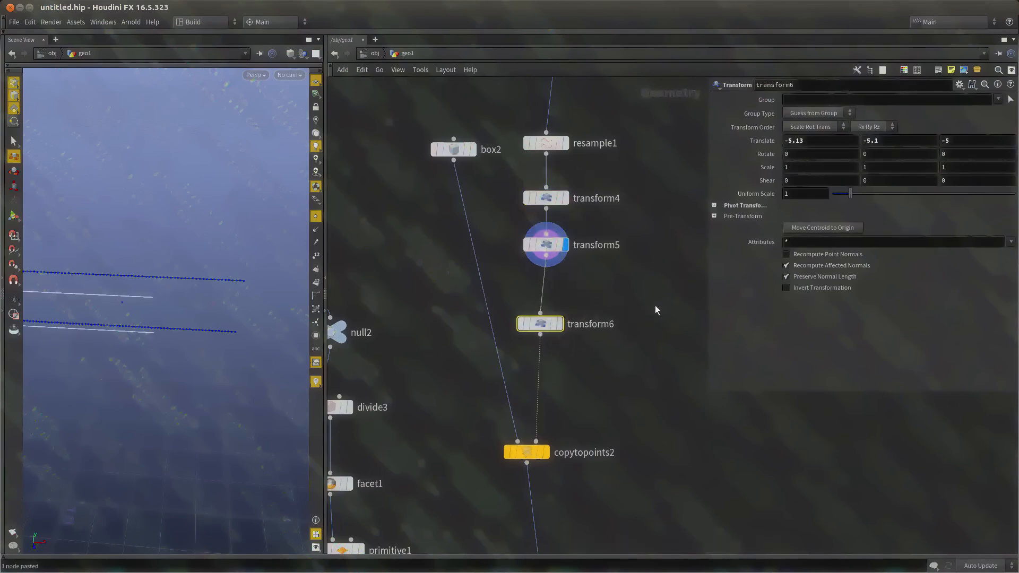
pyautogui.click(849, 289)
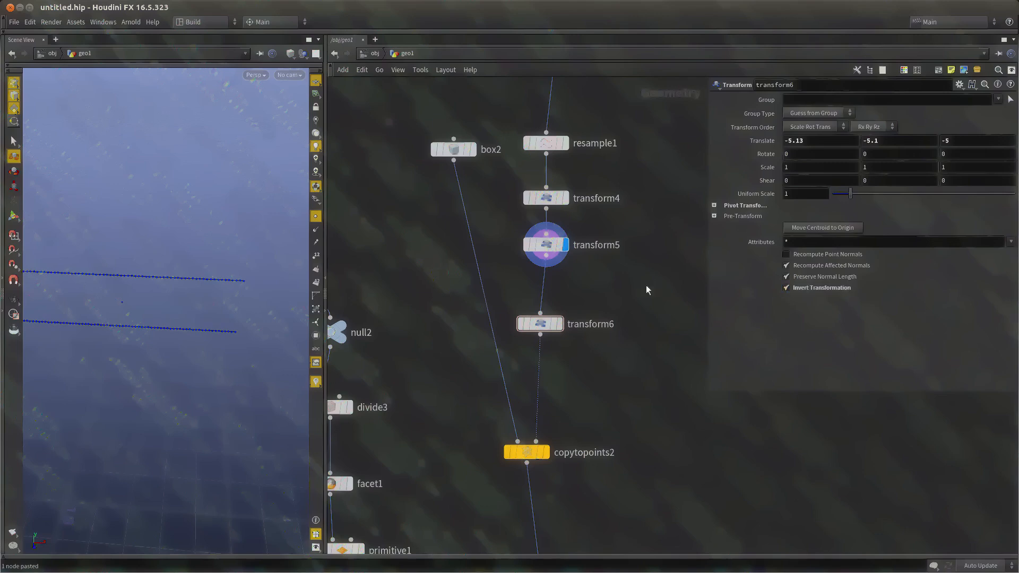
# Display the points of transform6, and display merge1 to show the ledges together with the full facade
pyautogui.moveTo(557, 390); pyautogui.dragTo(549, 310, button='middle')
pyautogui.moveTo(624, 255); pyautogui.dragTo(499, 207)
pyautogui.press('r')
pyautogui.scroll(-3, 570, 191)
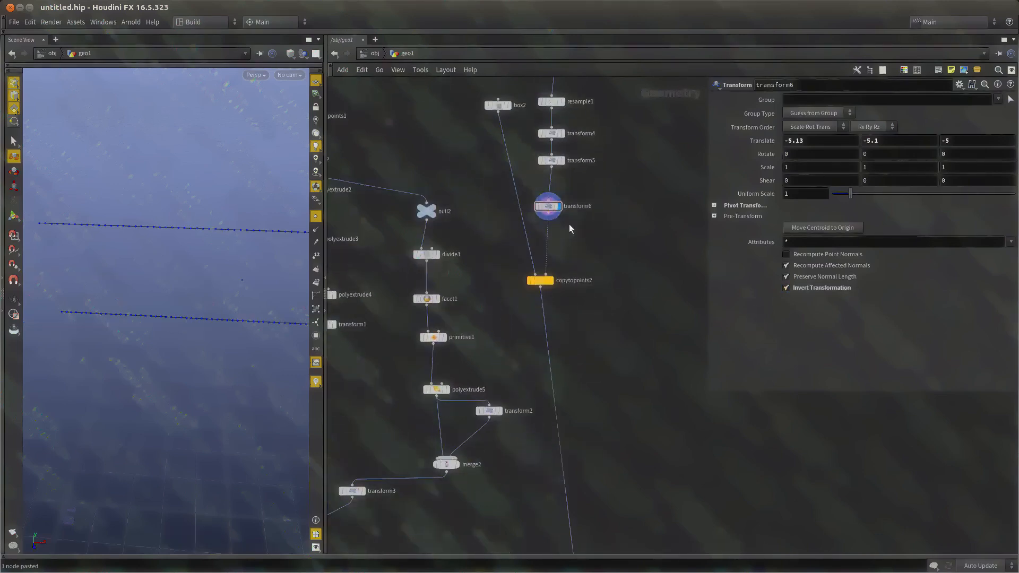
pyautogui.click(553, 280)
pyautogui.moveTo(665, 365); pyautogui.dragTo(666, 242, button='middle')
pyautogui.scroll(-3, 666, 242)
pyautogui.click(368, 289)
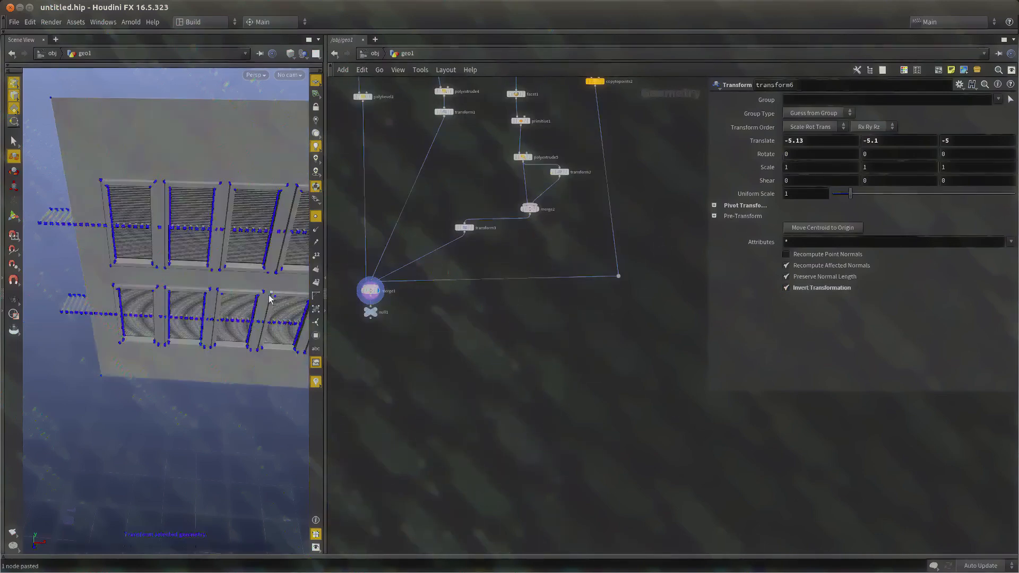
# On transform5, set the X scale to 1.2 and translate the ledges to about -1.39 in Y and 0.02 in Z
pyautogui.scroll(3, 589, 379)
pyautogui.scroll(3, 588, 379)
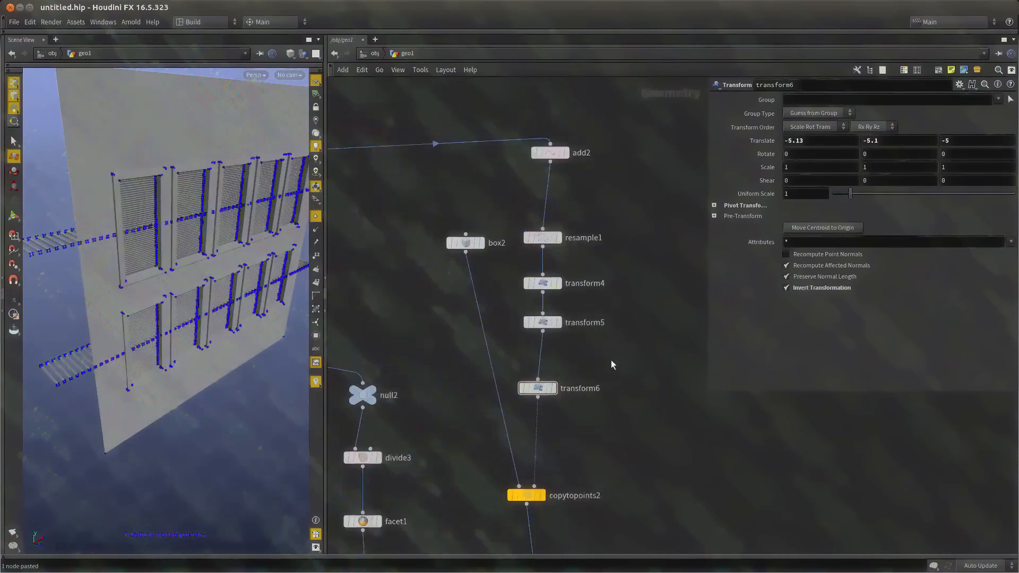
pyautogui.click(542, 323)
pyautogui.moveTo(159, 307); pyautogui.dragTo(183, 327)
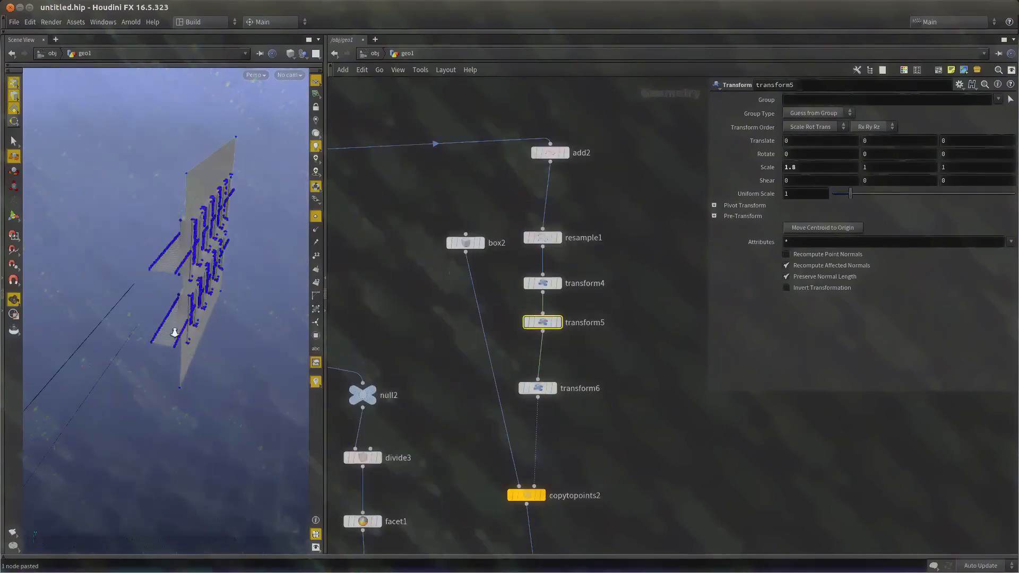
pyautogui.press('Return')
pyautogui.moveTo(118, 374); pyautogui.dragTo(138, 380)
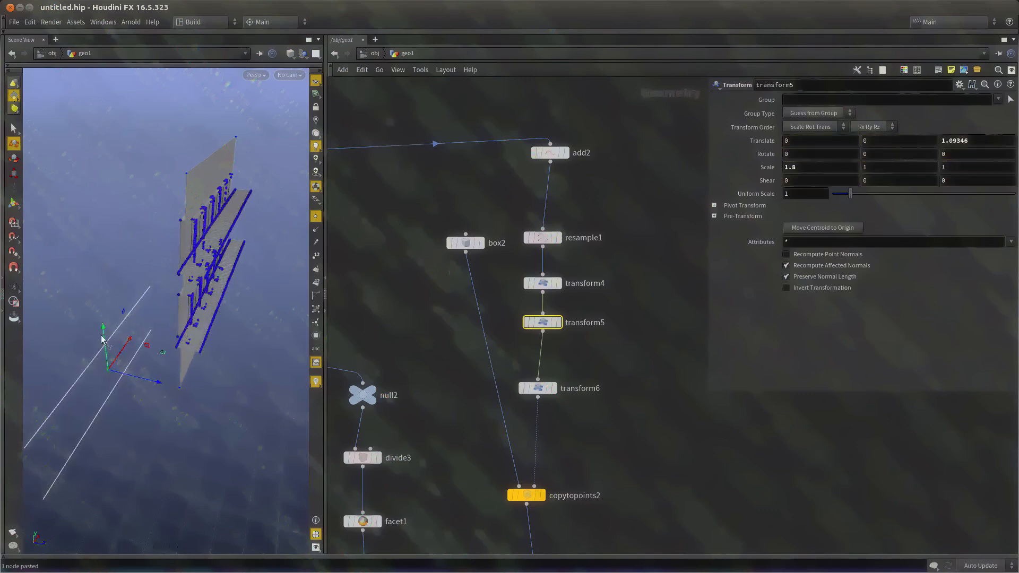
pyautogui.moveTo(103, 338); pyautogui.dragTo(80, 305)
pyautogui.moveTo(809, 168); pyautogui.dragTo(773, 161, button='middle')
pyautogui.keyDown('alt'); pyautogui.moveTo(61, 353); pyautogui.dragTo(150, 390); pyautogui.keyUp('alt')
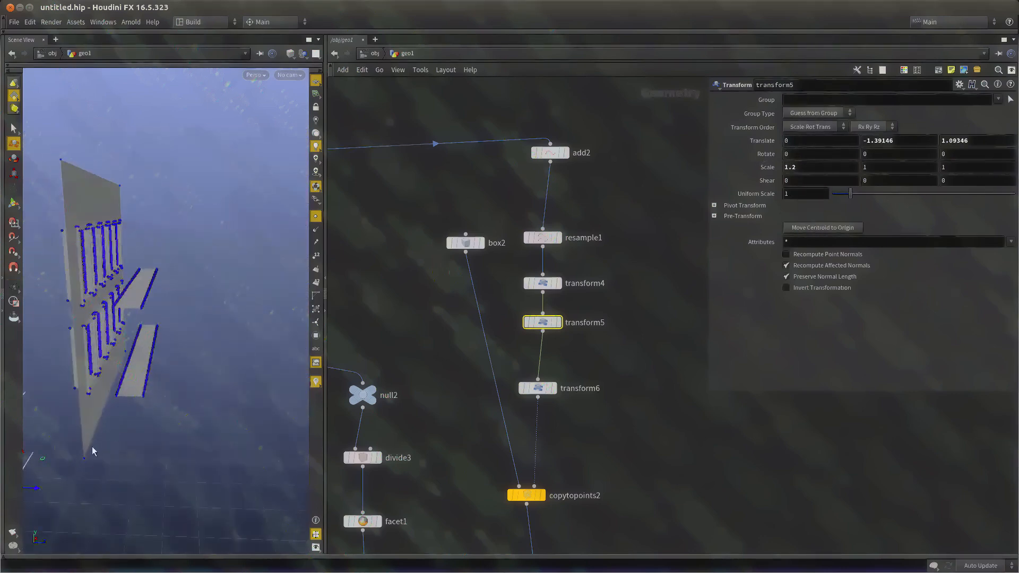
pyautogui.keyDown('alt'); pyautogui.moveTo(92, 451); pyautogui.dragTo(165, 271); pyautogui.keyUp('alt')
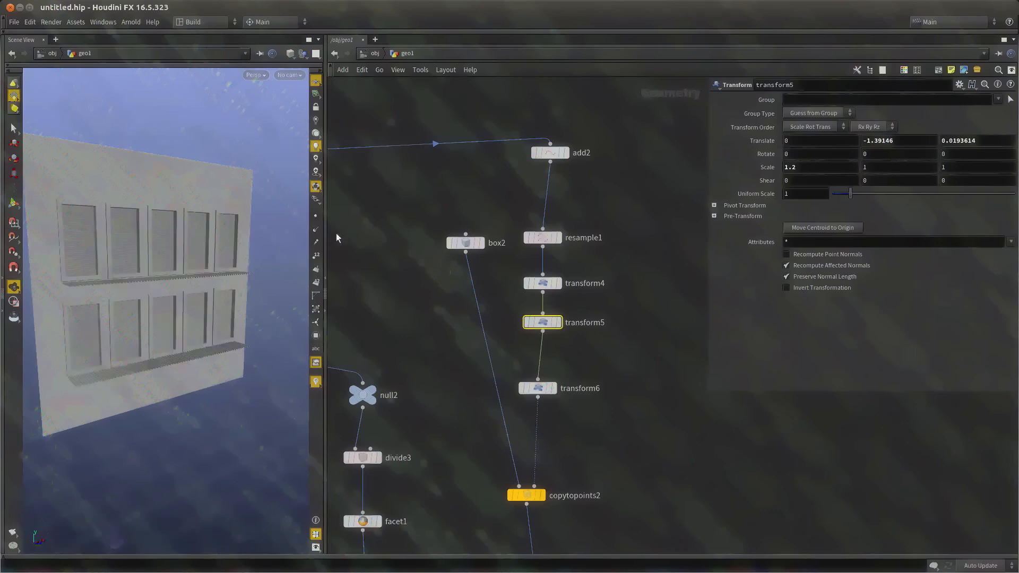
# Inspect the ledges, window frames and blinds on the facade from several angles in a maximized 3D view
pyautogui.moveTo(336, 237); pyautogui.dragTo(371, 178, button='middle')
pyautogui.keyDown('alt'); pyautogui.moveTo(91, 269); pyautogui.dragTo(169, 322); pyautogui.keyUp('alt')
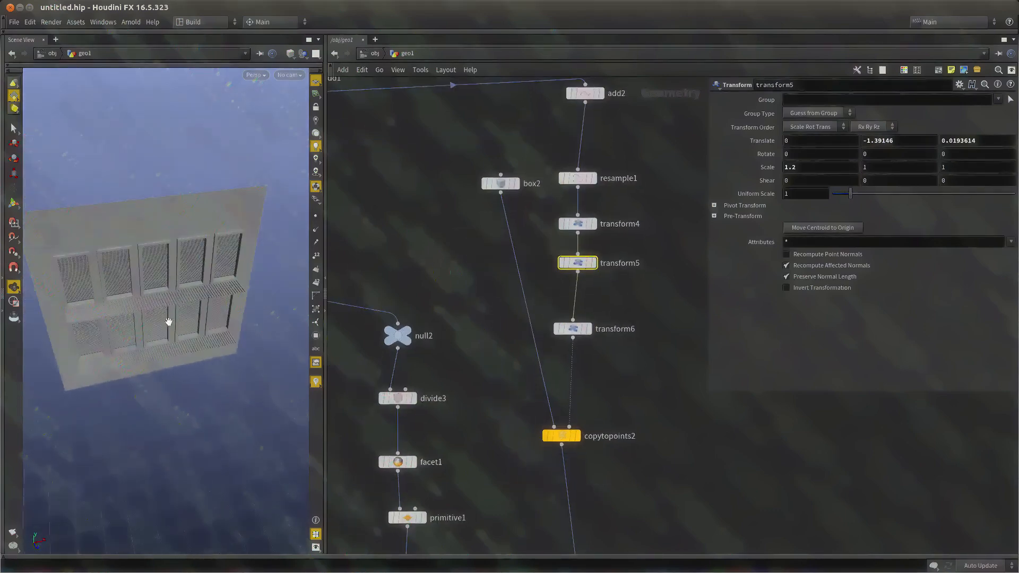
pyautogui.scroll(-3, 537, 388)
pyautogui.scroll(5, 546, 330)
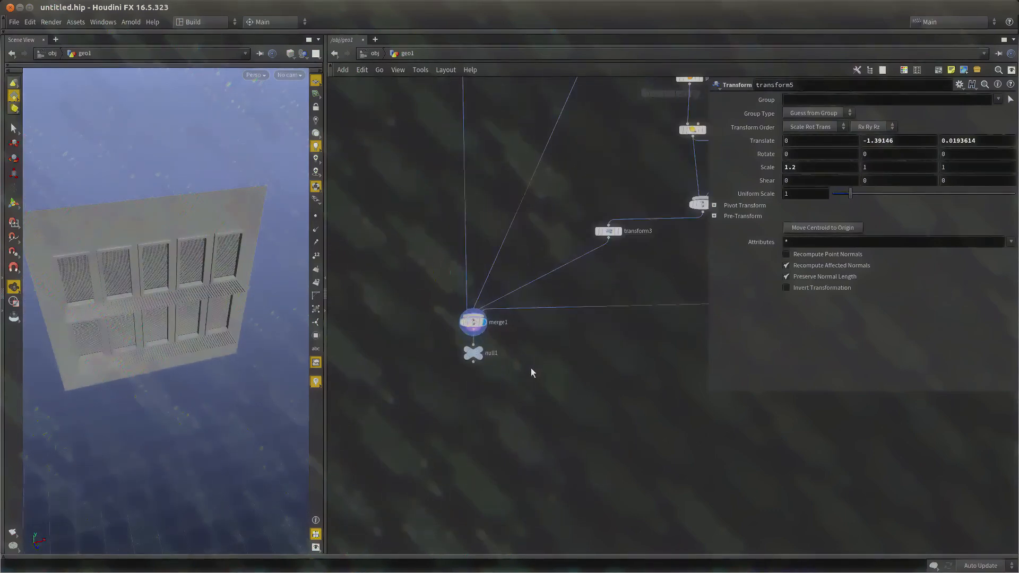
pyautogui.hotkey('ctrl', 'b')
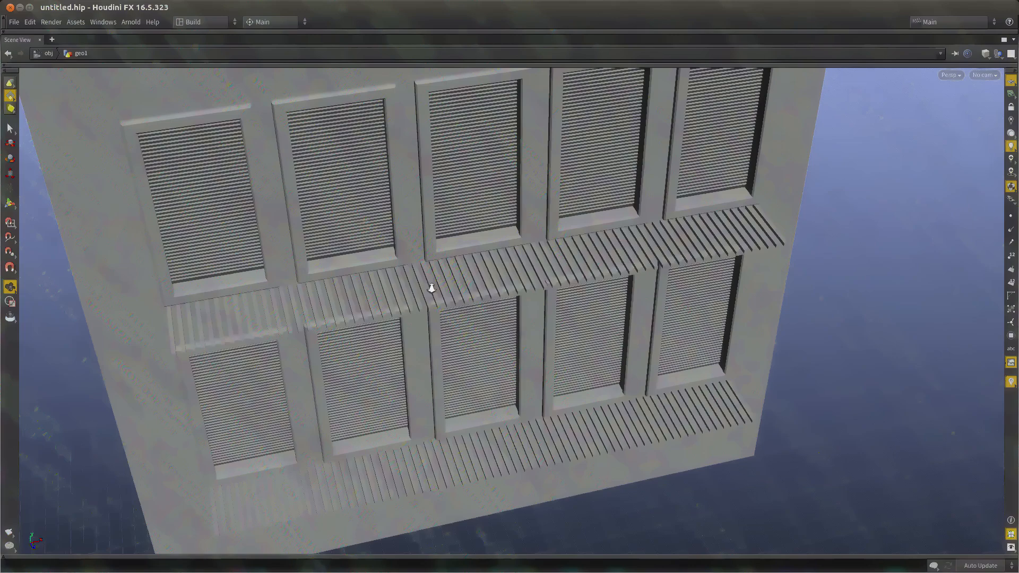
pyautogui.keyDown('alt'); pyautogui.moveTo(432, 288); pyautogui.dragTo(410, 420); pyautogui.keyUp('alt')
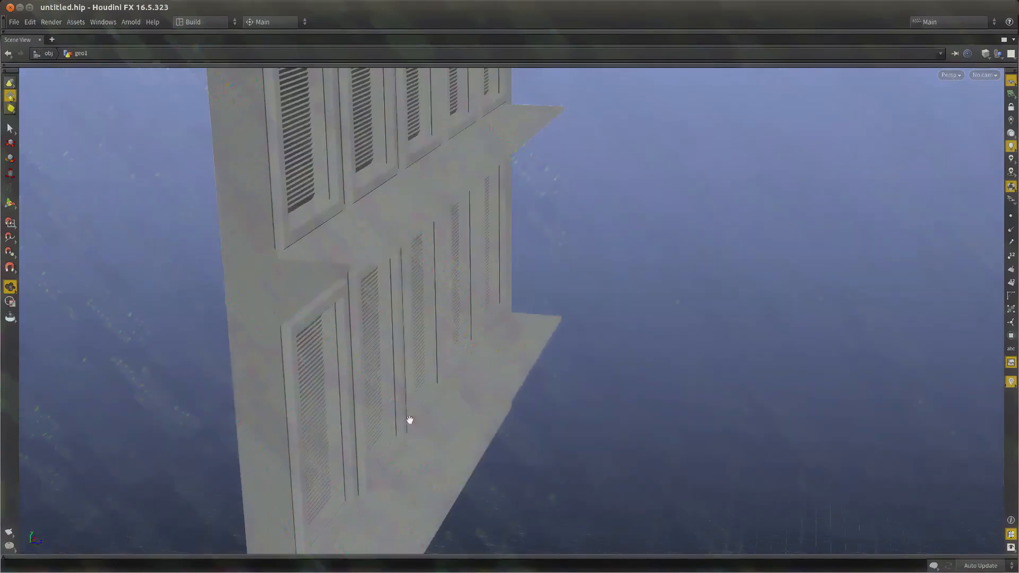
pyautogui.keyDown('alt'); pyautogui.moveTo(420, 345); pyautogui.dragTo(934, 78); pyautogui.keyUp('alt')
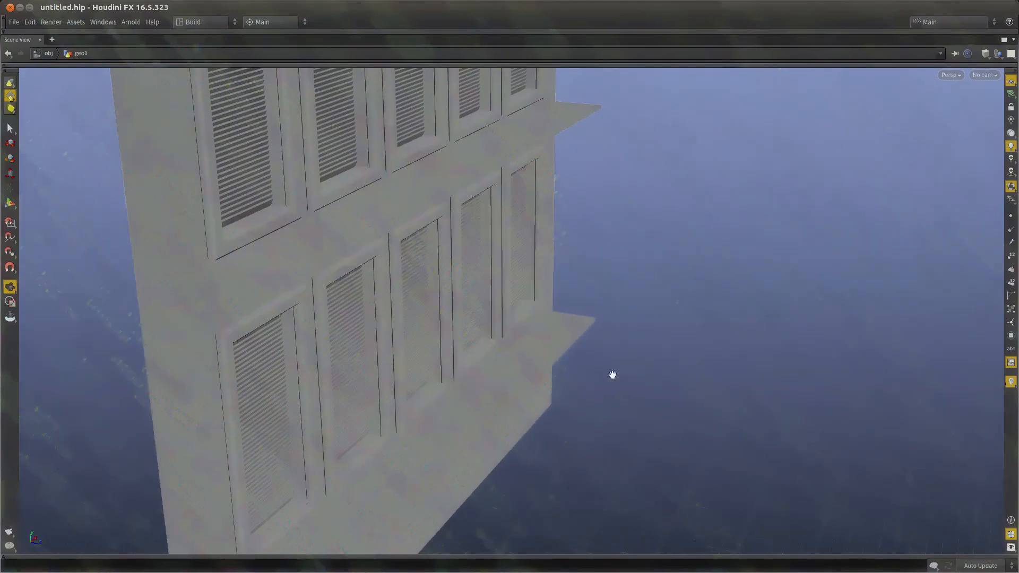
pyautogui.keyDown('alt'); pyautogui.moveTo(613, 376); pyautogui.dragTo(416, 358); pyautogui.keyUp('alt')
pyautogui.hotkey('ctrl', 'b')
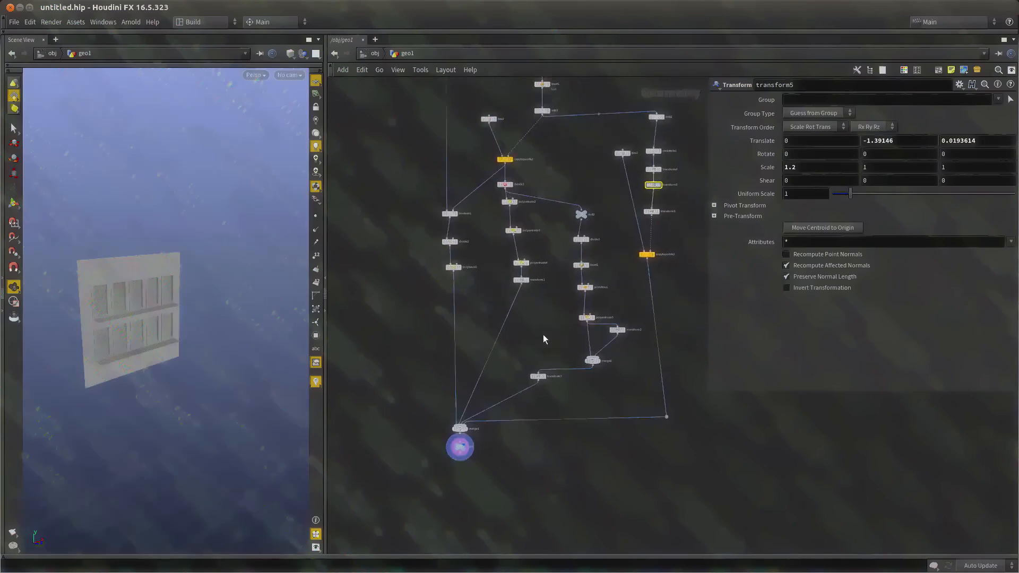
# Review the node network from the grid through the window, frame, blind and ledge branches
pyautogui.scroll(2, 544, 334)
pyautogui.scroll(-3, 501, 179)
pyautogui.scroll(3, 421, 152)
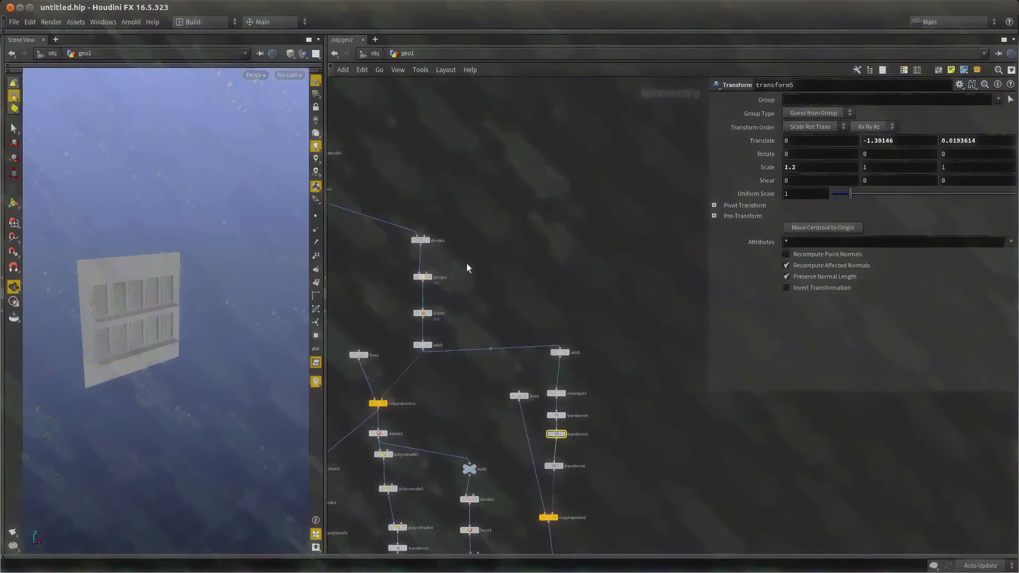
pyautogui.moveTo(491, 269); pyautogui.dragTo(539, 282, button='middle')
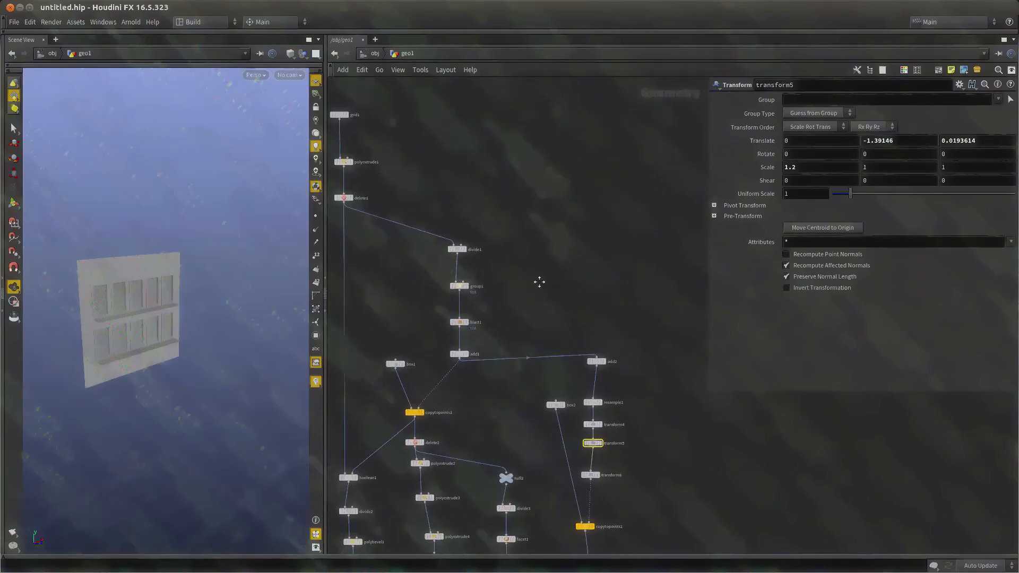
pyautogui.scroll(3, 470, 394)
pyautogui.moveTo(470, 394); pyautogui.dragTo(519, 292, button='middle')
pyautogui.scroll(2, 508, 257)
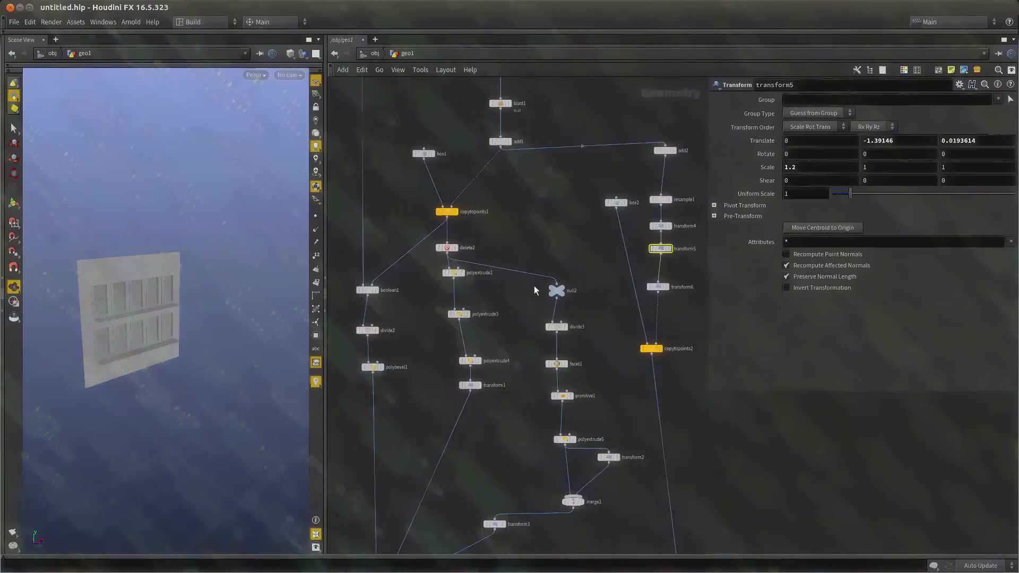
pyautogui.moveTo(494, 351); pyautogui.dragTo(517, 363, button='middle')
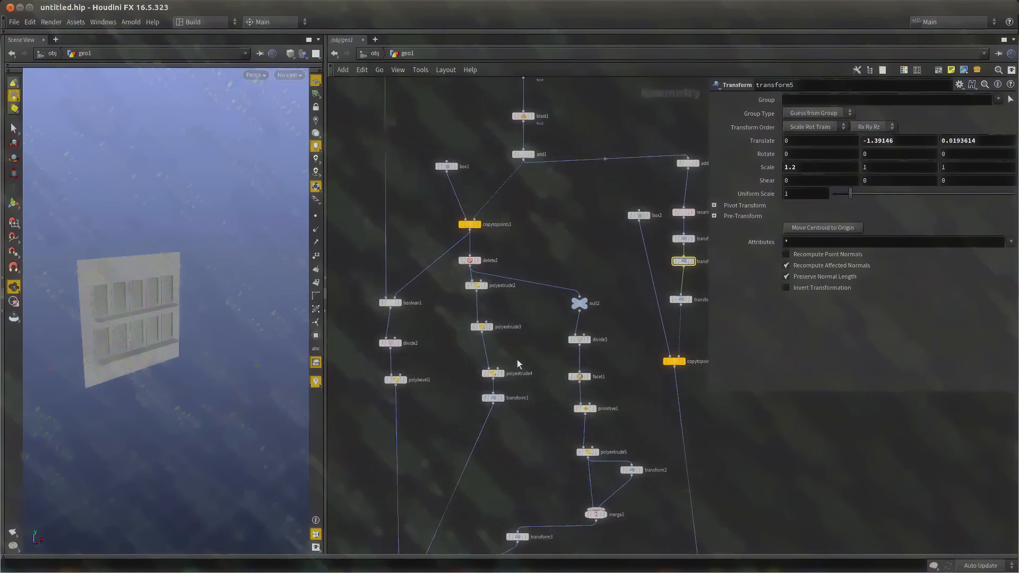
pyautogui.moveTo(435, 304); pyautogui.dragTo(457, 345, button='middle')
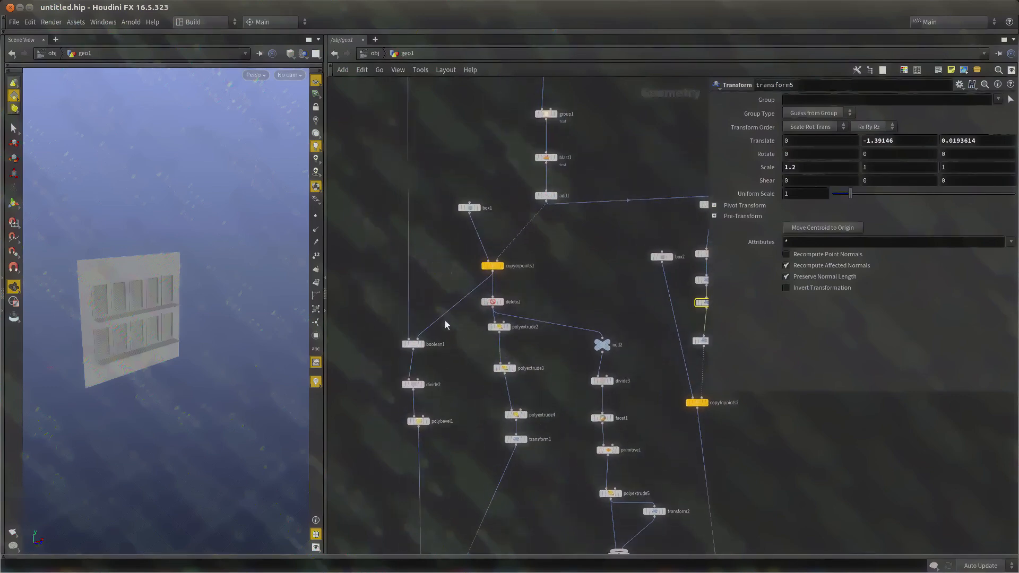
pyautogui.scroll(1, 498, 289)
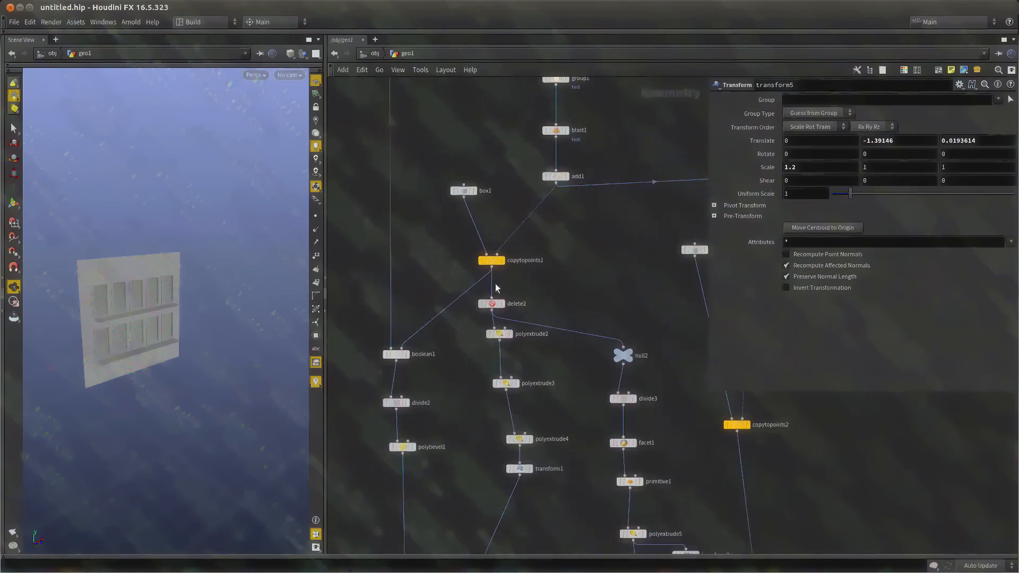
pyautogui.moveTo(556, 438); pyautogui.dragTo(511, 231, button='middle')
pyautogui.scroll(1, 482, 436)
pyautogui.moveTo(482, 436); pyautogui.dragTo(539, 522, button='middle')
pyautogui.scroll(-3, 540, 522)
pyautogui.moveTo(487, 102); pyautogui.dragTo(488, 134, button='middle')
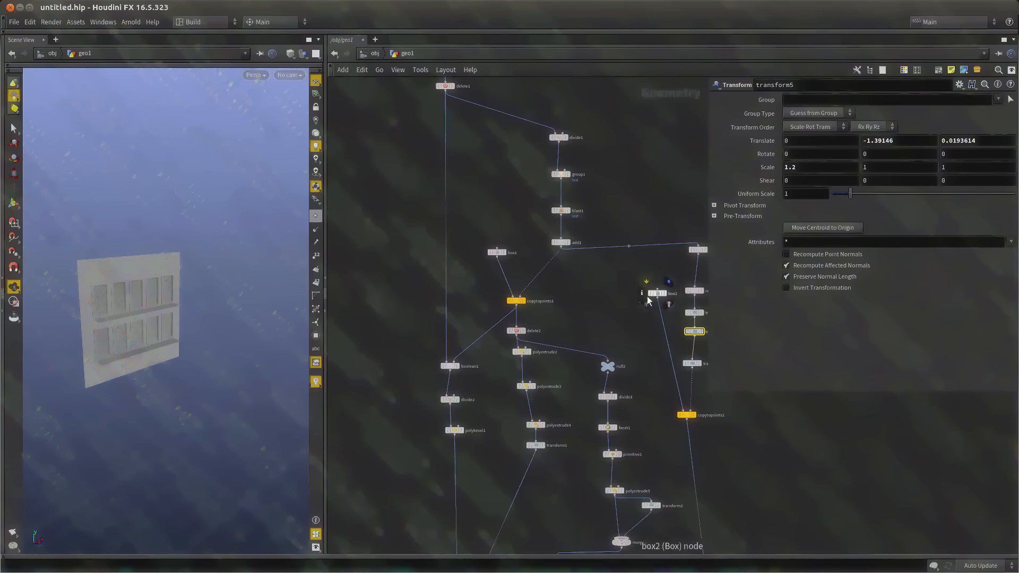
# Move the box2 node down near copytopoints2, place box1 above copytopoints1, and save the scene
pyautogui.moveTo(648, 301); pyautogui.dragTo(646, 386)
pyautogui.scroll(1, 603, 307)
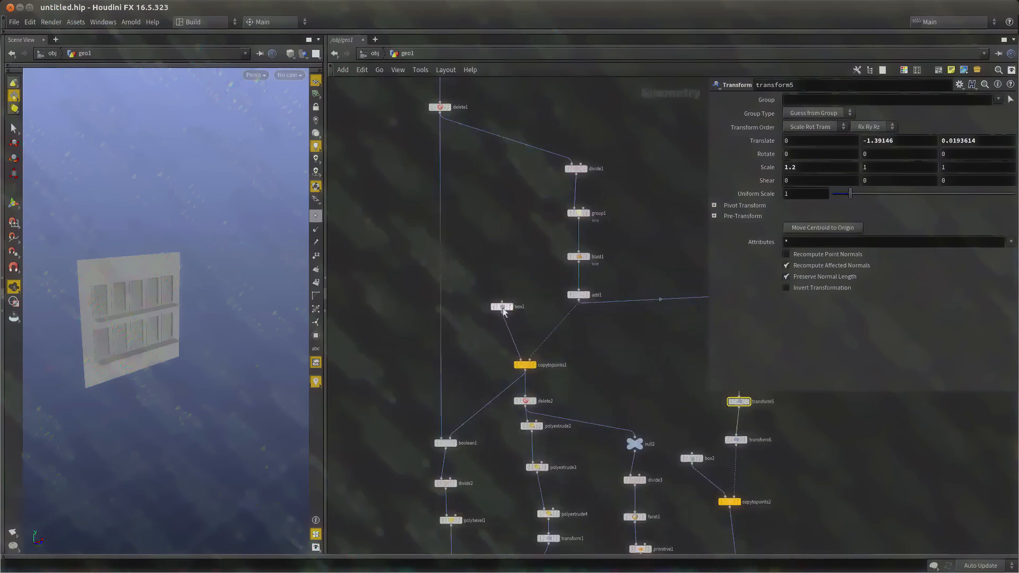
pyautogui.moveTo(498, 310); pyautogui.dragTo(522, 303)
pyautogui.scroll(-3, 493, 306)
pyautogui.moveTo(486, 330); pyautogui.dragTo(493, 222, button='middle')
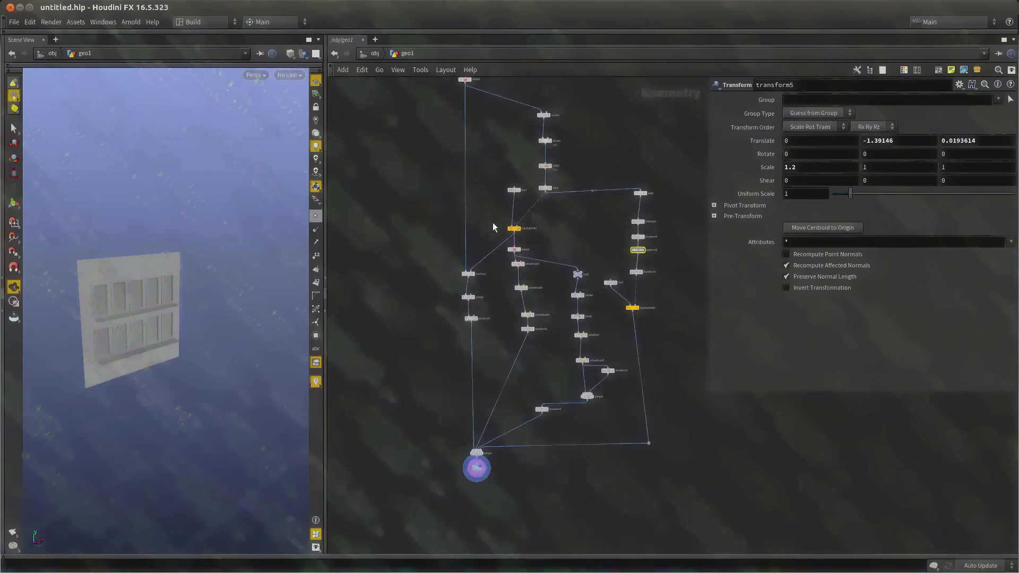
pyautogui.hotkey('ctrl', 's')
pyautogui.click(663, 365)
# Lay out polyextrude2, polyextrude3, polyextrude4 and transform1 in a tidy vertical column below delete2
pyautogui.scroll(4, 561, 318)
pyautogui.moveTo(540, 352); pyautogui.dragTo(478, 215)
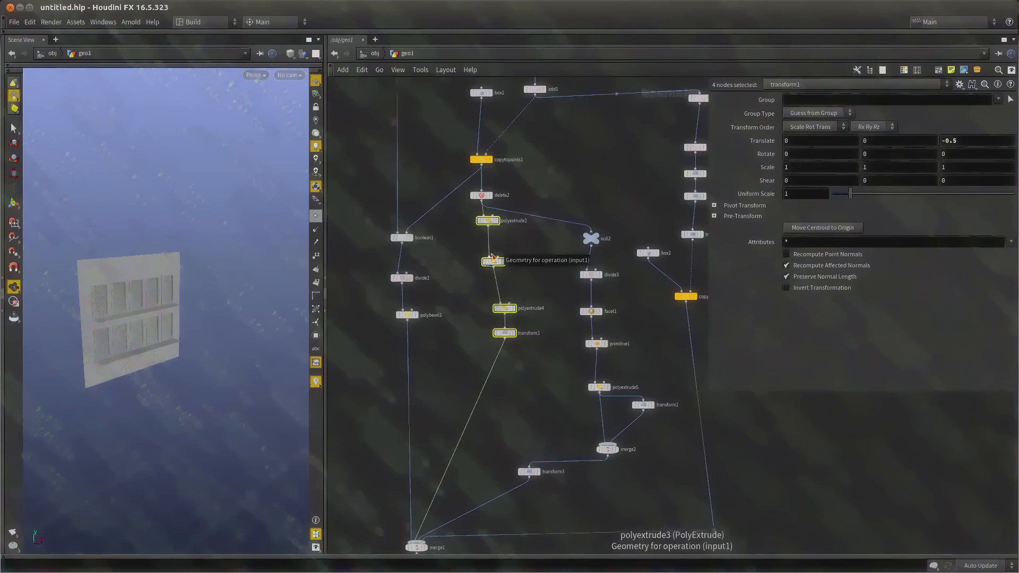
pyautogui.press('l')
pyautogui.moveTo(495, 258)
pyautogui.mouseDown()
pyautogui.moveTo(473, 271)
pyautogui.moveTo(489, 274)
pyautogui.mouseUp()
pyautogui.scroll(-3, 585, 239)
pyautogui.moveTo(558, 256); pyautogui.dragTo(548, 379, button='middle')
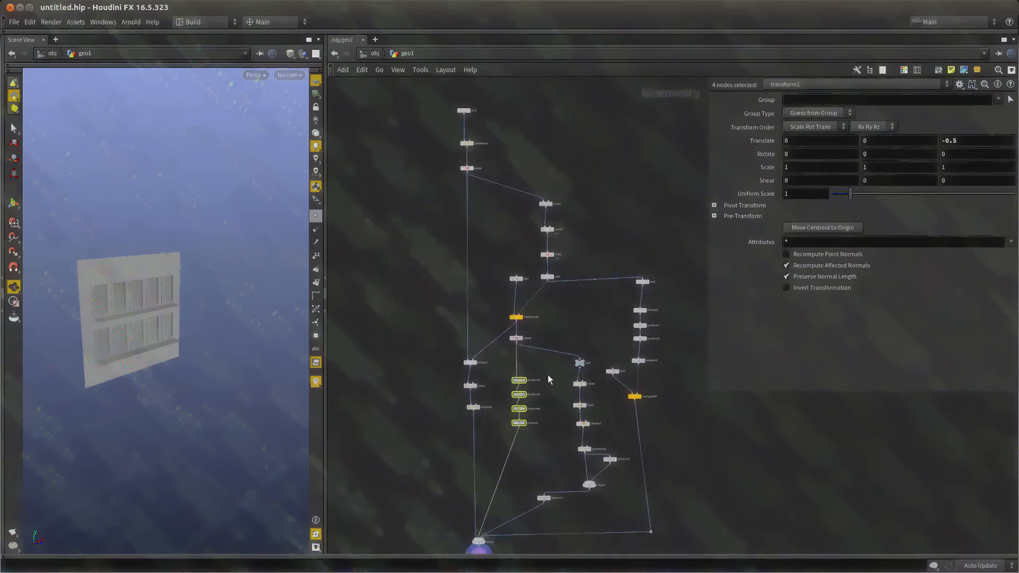
pyautogui.scroll(2, 552, 243)
pyautogui.moveTo(472, 235); pyautogui.dragTo(486, 353, button='middle')
pyautogui.moveTo(701, 456); pyautogui.dragTo(572, 285, button='middle')
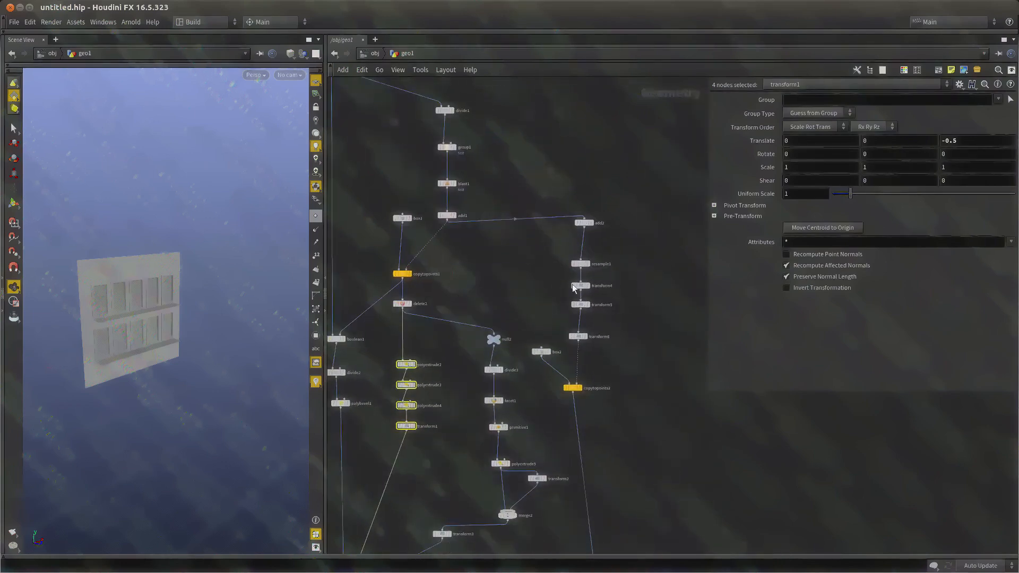
pyautogui.scroll(2, 563, 246)
pyautogui.moveTo(554, 232); pyautogui.dragTo(513, 220, button='middle')
pyautogui.rightClick(504, 253)
pyautogui.click(522, 292)
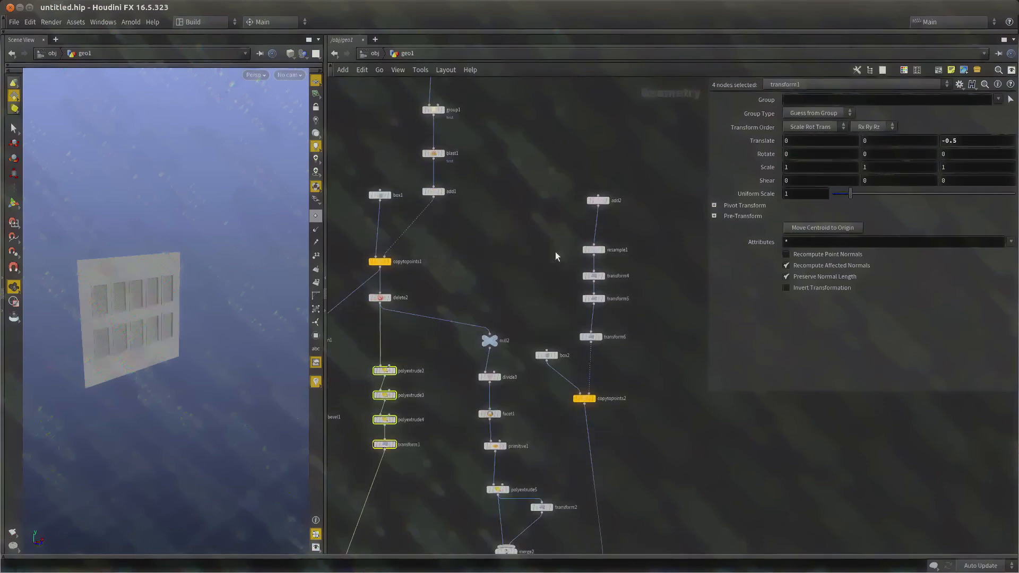
pyautogui.scroll(-2, 586, 385)
pyautogui.hotkey('ctrl', 'z')
# Disconnect copytopoints2 from merge1 to take the ledges out of the merged facade
pyautogui.moveTo(613, 453); pyautogui.dragTo(590, 371, button='middle')
pyautogui.rightClick(590, 371)
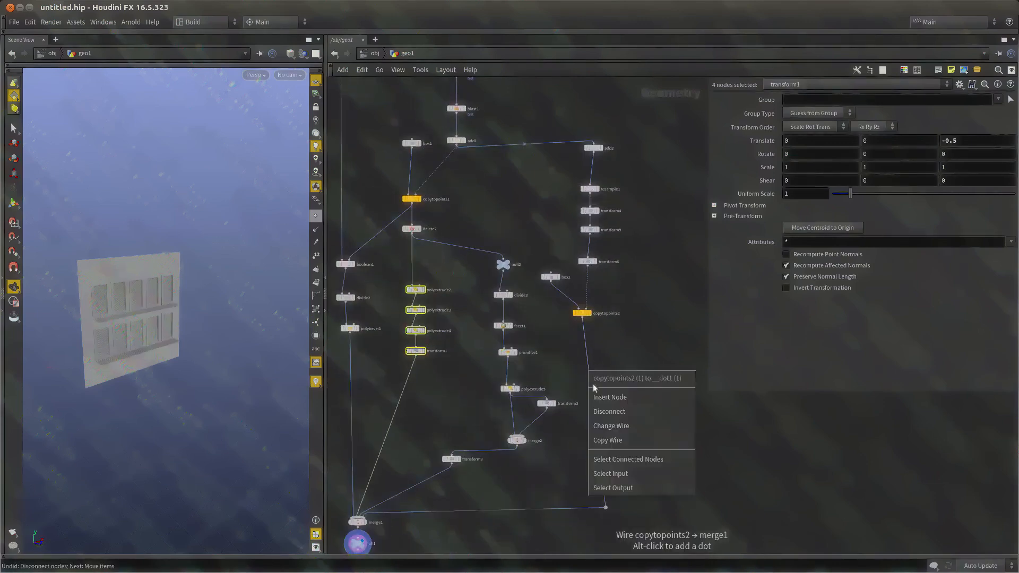
pyautogui.click(610, 411)
pyautogui.moveTo(609, 411); pyautogui.dragTo(604, 338, button='middle')
pyautogui.scroll(-2, 596, 370)
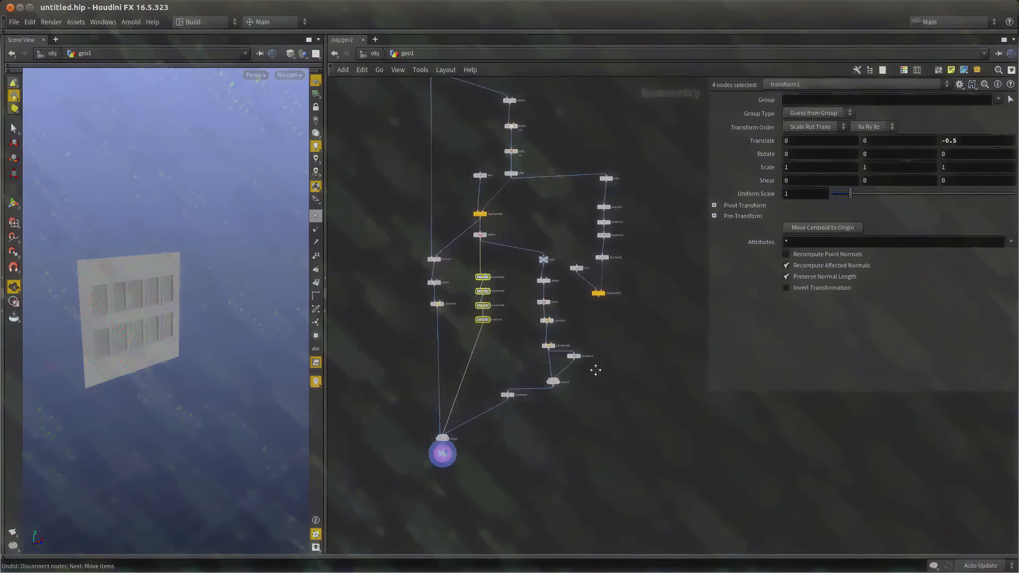
# Examine the parameters of grid1 at the start of the network and the facade without ledges up close
pyautogui.scroll(5, 567, 246)
pyautogui.moveTo(566, 246); pyautogui.dragTo(571, 342, button='middle')
pyautogui.moveTo(573, 380); pyautogui.dragTo(586, 341, button='middle')
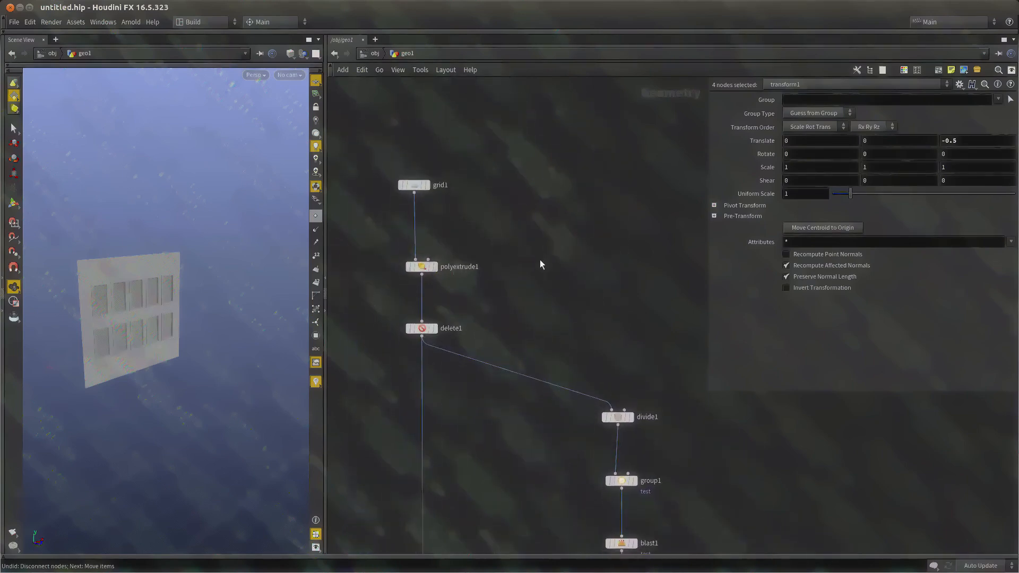
pyautogui.moveTo(552, 281); pyautogui.dragTo(552, 247, button='middle')
pyautogui.scroll(-1, 552, 247)
pyautogui.click(437, 168)
pyautogui.moveTo(138, 247); pyautogui.dragTo(182, 296)
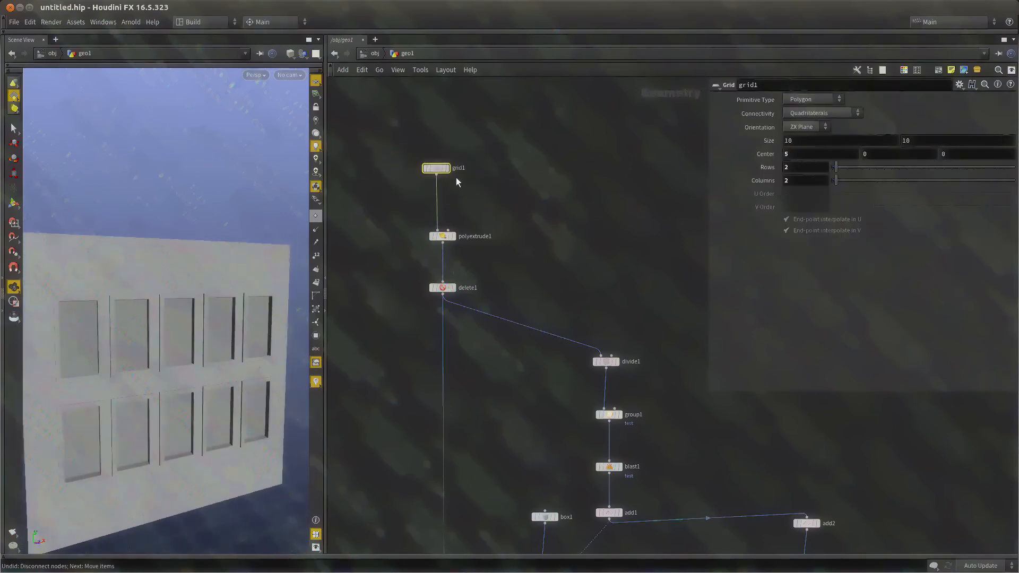
# Increase the extrusion distance of polyextrude1 to 16.5 so the facade grows taller with more window rows
pyautogui.click(465, 236)
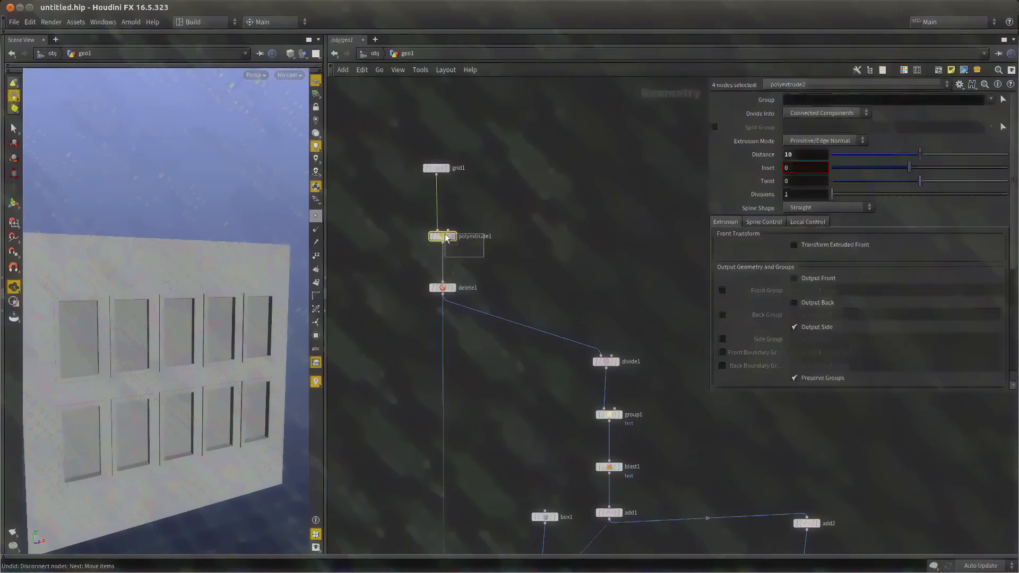
pyautogui.moveTo(552, 257); pyautogui.dragTo(564, 244, button='middle')
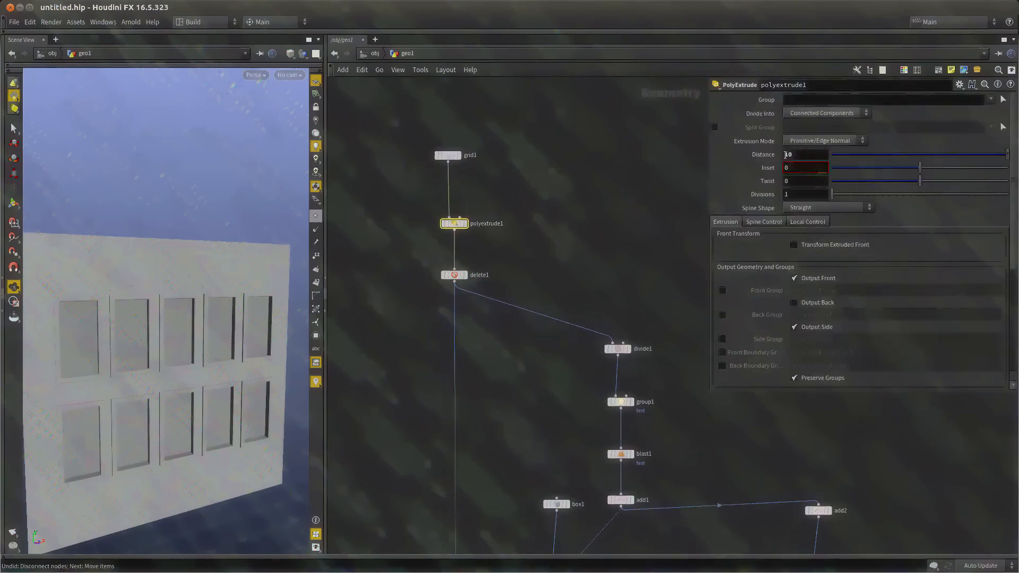
pyautogui.moveTo(789, 154); pyautogui.dragTo(1003, 168, button='middle')
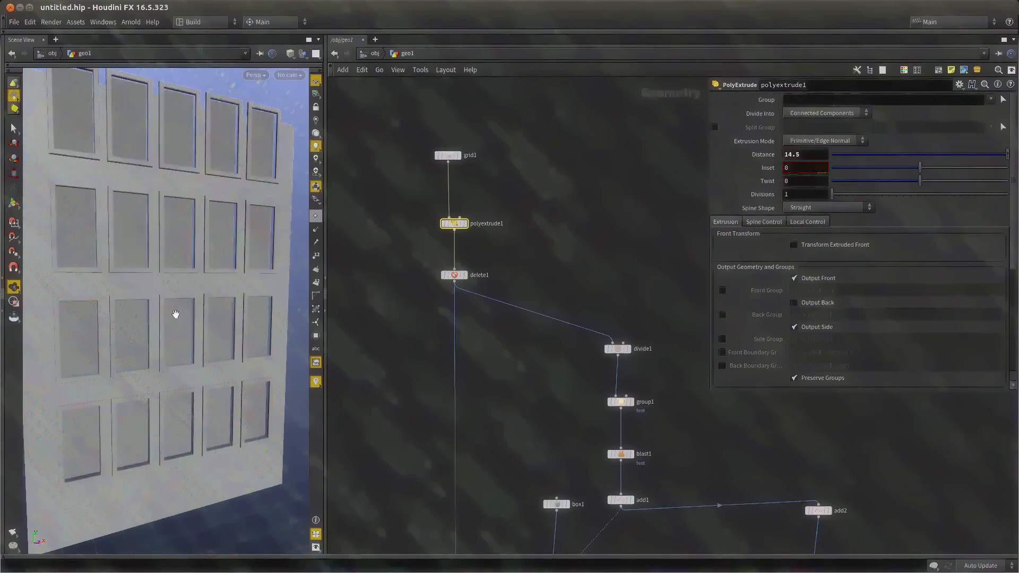
pyautogui.moveTo(176, 314); pyautogui.dragTo(177, 337, button='right')
pyautogui.moveTo(178, 337); pyautogui.dragTo(207, 329)
pyautogui.moveTo(207, 330); pyautogui.dragTo(237, 324, button='right')
pyautogui.scroll(-5, 237, 324)
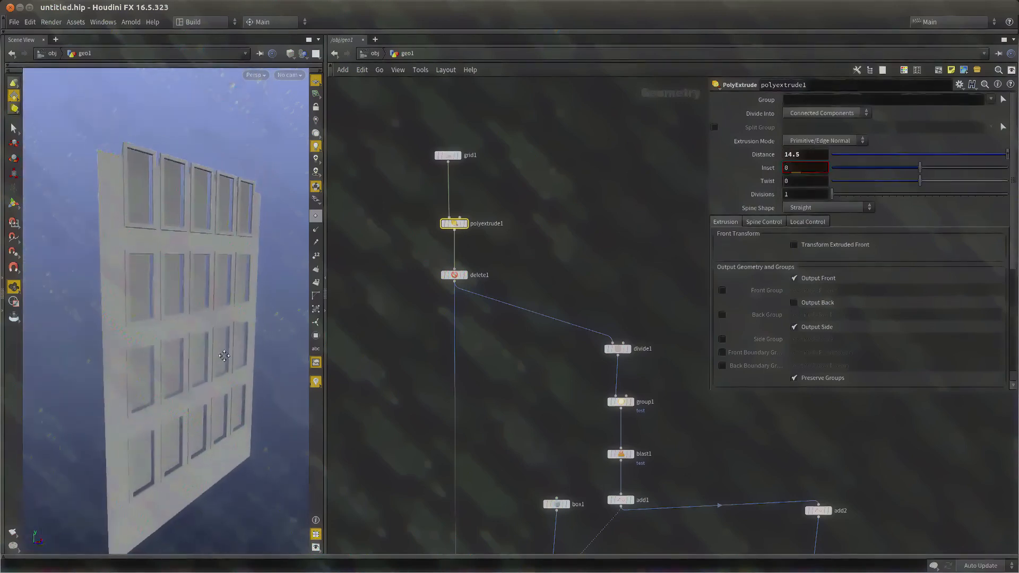
pyautogui.moveTo(795, 154); pyautogui.dragTo(823, 145, button='middle')
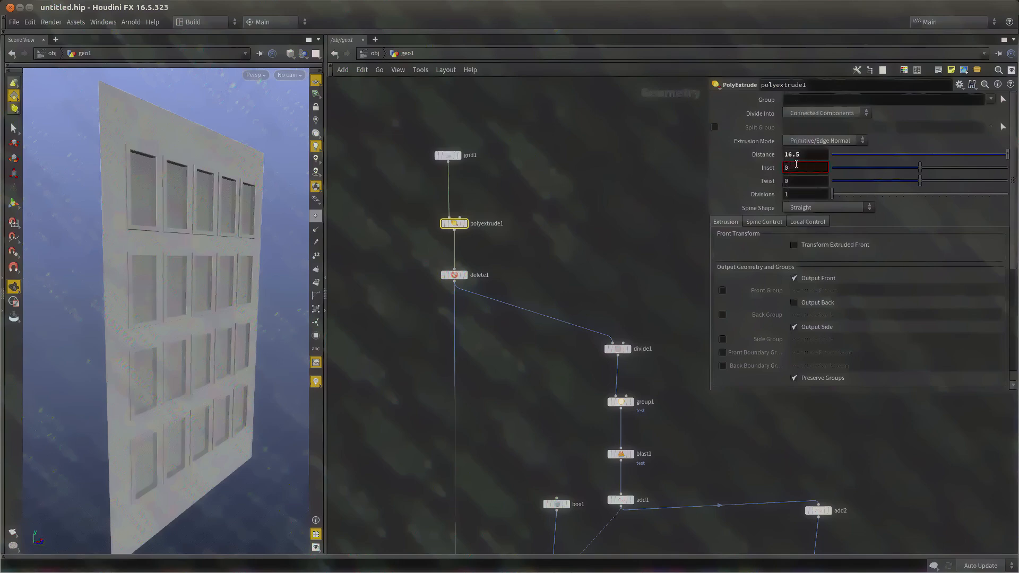
# Try extrusion distances of 15 and 20 on polyextrude1 to see how the window rows adapt
pyautogui.write('15')
pyautogui.press('Return')
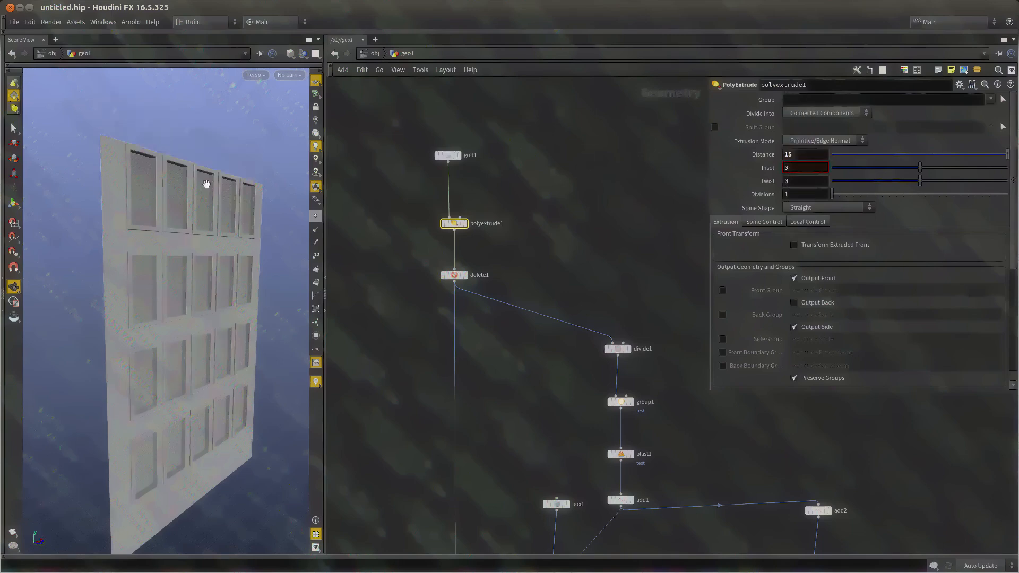
pyautogui.moveTo(206, 184); pyautogui.dragTo(137, 242)
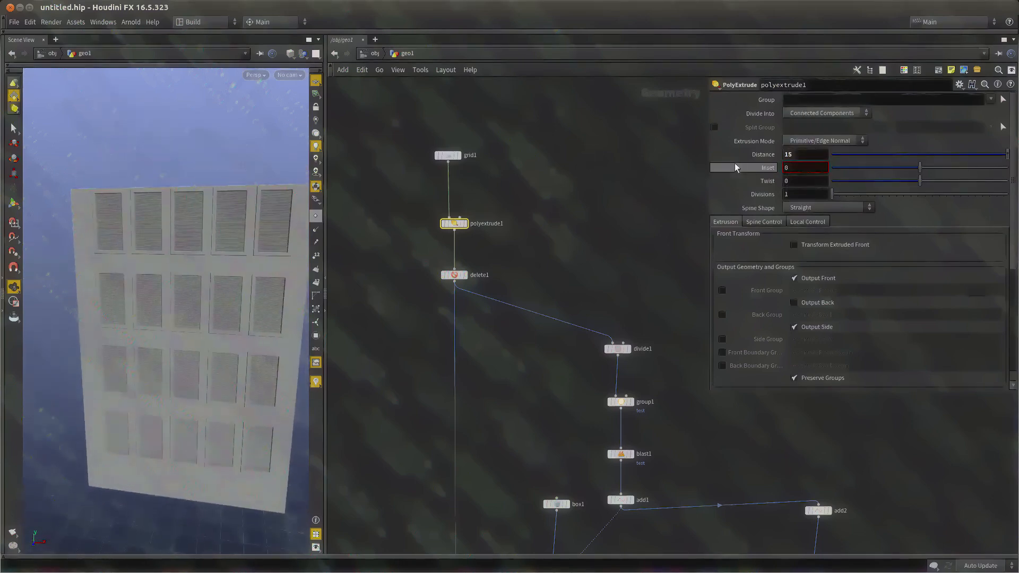
pyautogui.click(807, 153)
pyautogui.write('20')
pyautogui.press('Return')
pyautogui.scroll(-5, 207, 236)
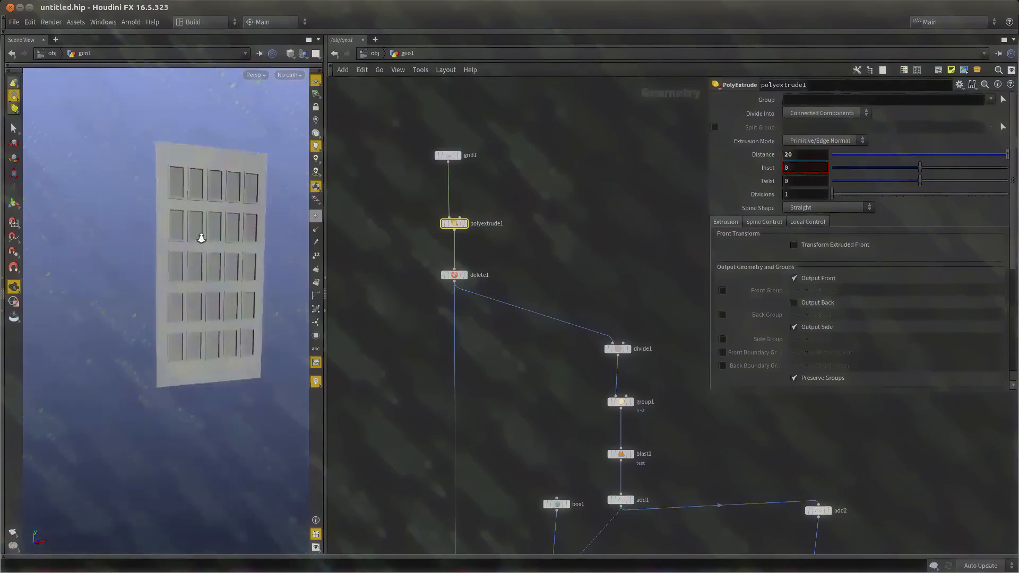
# Set the extrusion distance of polyextrude1 to 40 to turn the facade into a tall tower
pyautogui.doubleClick(809, 154)
pyautogui.write('40')
pyautogui.press('Return')
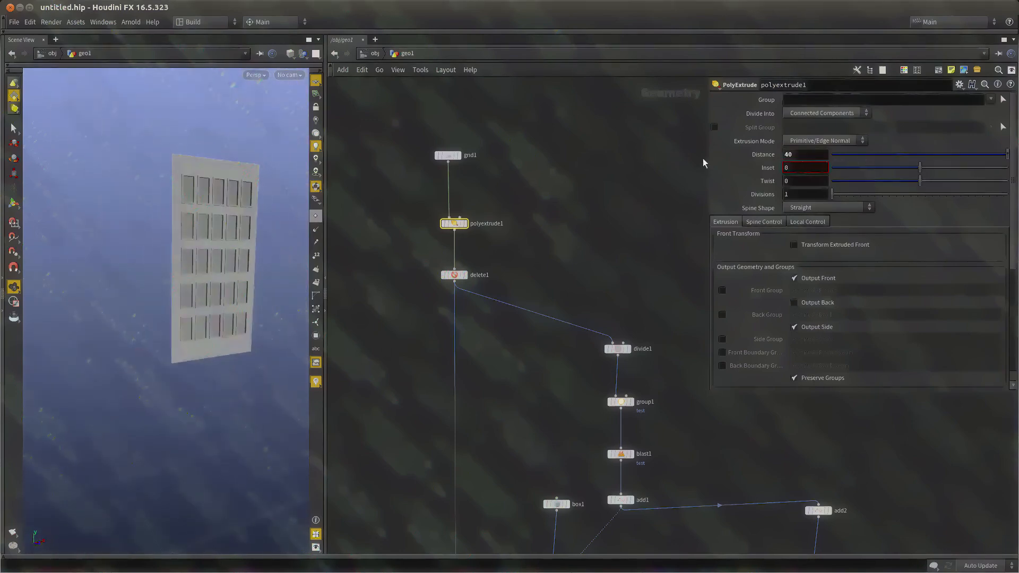
pyautogui.moveTo(265, 287); pyautogui.dragTo(223, 375)
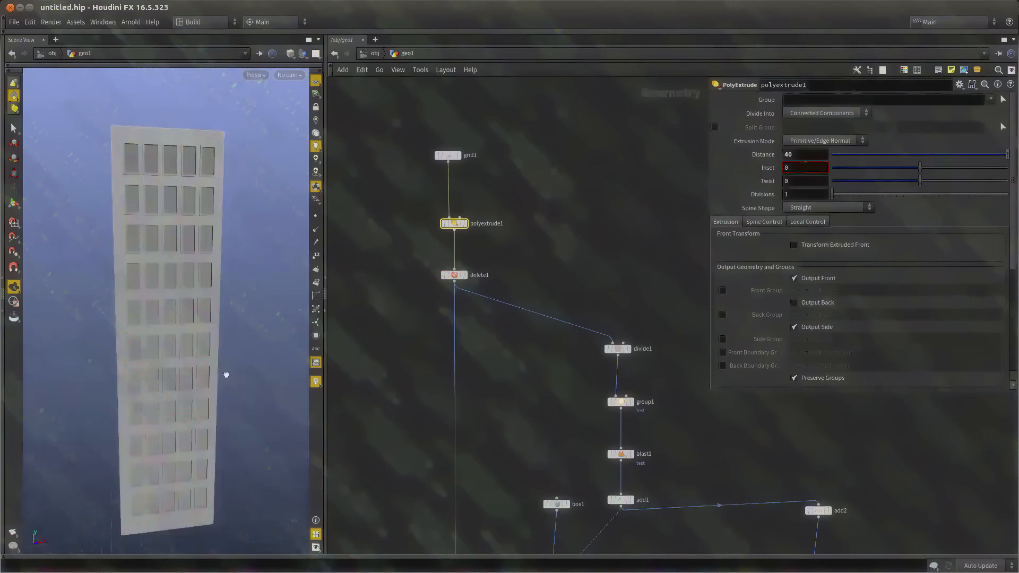
pyautogui.scroll(4, 605, 291)
# Show the outputs of divide1 and blast1 in wireframe to examine the grid that places the windows
pyautogui.click(505, 282)
pyautogui.moveTo(585, 324); pyautogui.dragTo(596, 244, button='middle')
pyautogui.click(486, 234)
pyautogui.press('w')
pyautogui.moveTo(242, 277); pyautogui.dragTo(228, 293)
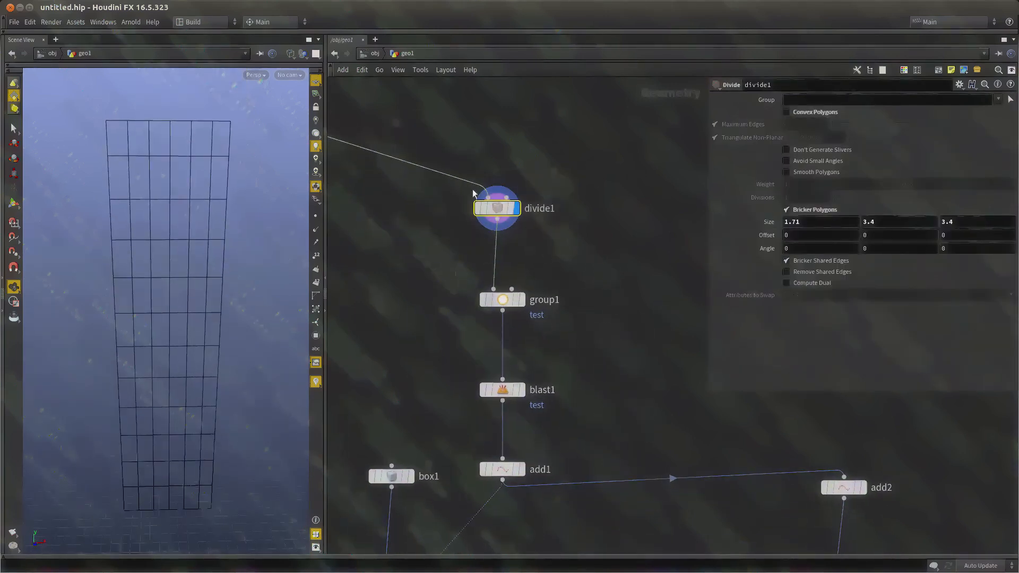
pyautogui.click(519, 300)
pyautogui.click(519, 389)
pyautogui.moveTo(451, 365); pyautogui.dragTo(447, 336, button='middle')
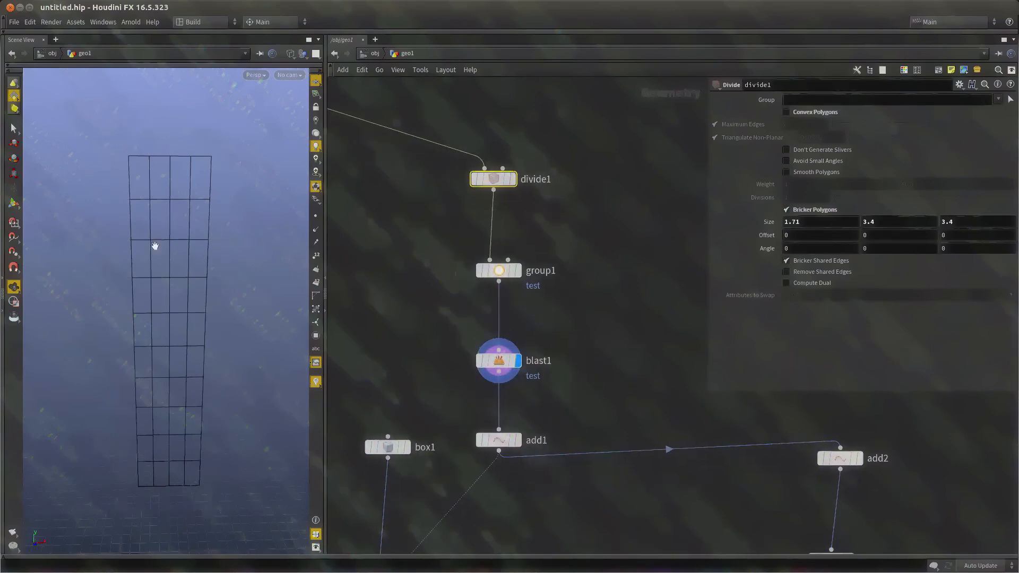
# Try a different vertical brick size on divide1 and undo the change
pyautogui.moveTo(533, 269); pyautogui.dragTo(528, 287, button='middle')
pyautogui.moveTo(893, 222); pyautogui.dragTo(919, 221, button='middle')
pyautogui.hotkey('ctrl', 'z')
pyautogui.scroll(-5, 547, 267)
pyautogui.scroll(2, 551, 292)
pyautogui.moveTo(552, 293); pyautogui.dragTo(571, 282, button='middle')
pyautogui.scroll(1, 572, 282)
pyautogui.click(529, 290)
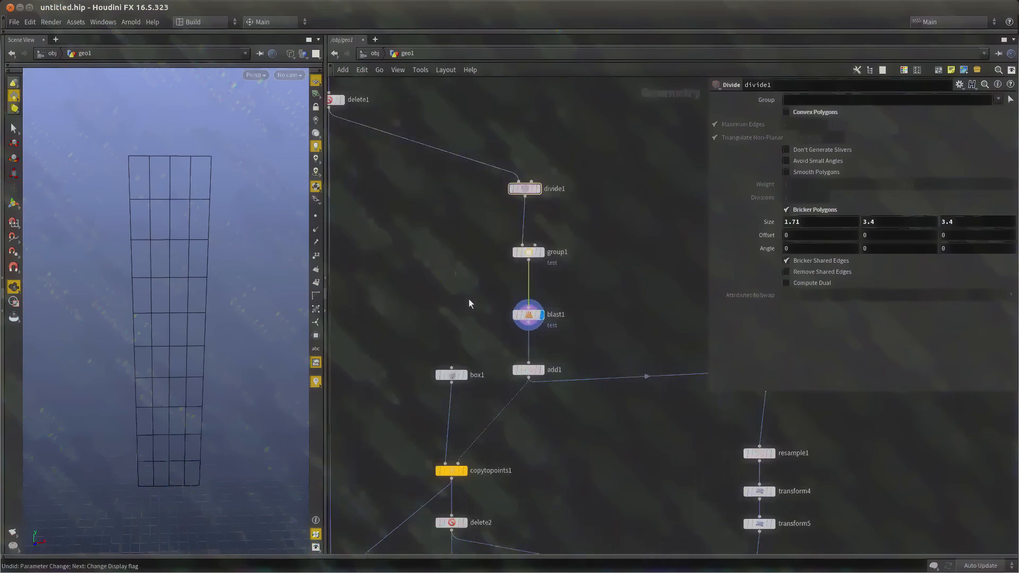
# Display merge1 again to show the complete facade and return the viewport to shaded mode
pyautogui.scroll(-4, 468, 301)
pyautogui.moveTo(468, 301); pyautogui.dragTo(537, 29, button='middle')
pyautogui.scroll(2, 529, 380)
pyautogui.press('r')
pyautogui.moveTo(519, 398); pyautogui.dragTo(457, 378)
pyautogui.moveTo(505, 328); pyautogui.dragTo(501, 375, button='middle')
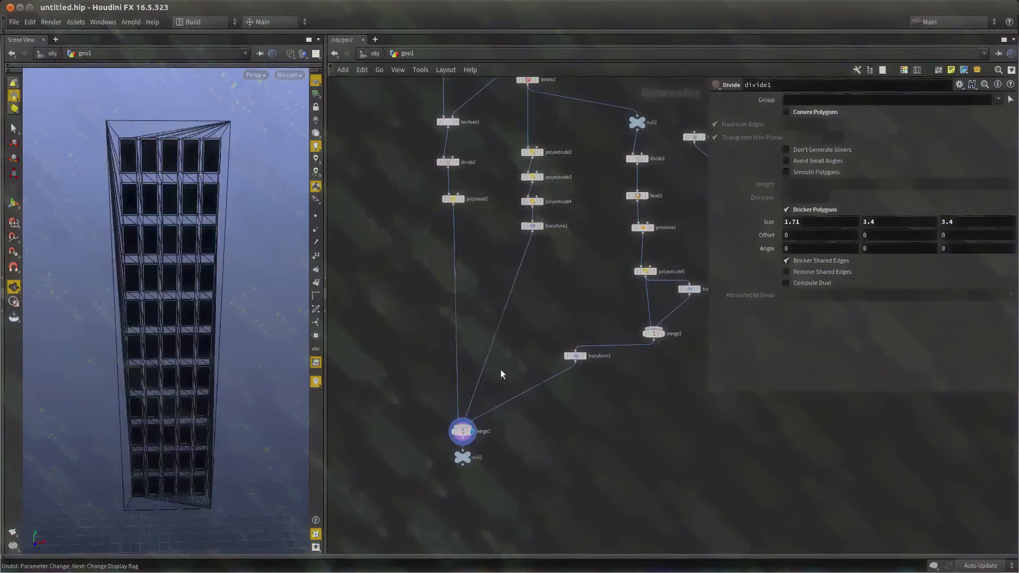
pyautogui.press('w')
pyautogui.keyDown('alt'); pyautogui.moveTo(200, 293); pyautogui.dragTo(217, 277); pyautogui.keyUp('alt')
pyautogui.scroll(-1, 458, 241)
# Set the Y size of divide1's bricker polygons to 6 to space the window rows further apart
pyautogui.moveTo(458, 240); pyautogui.dragTo(432, 405, button='middle')
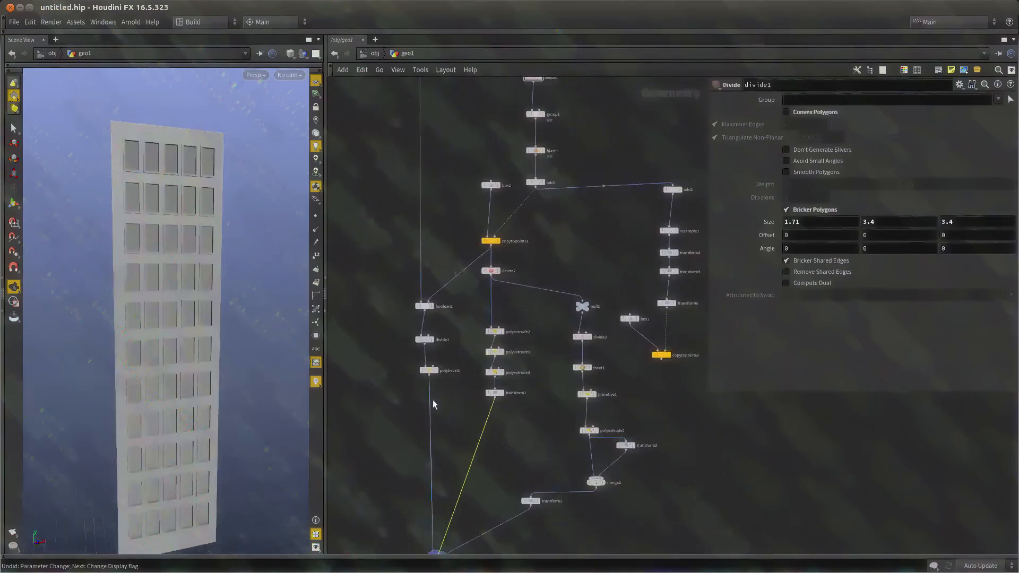
pyautogui.scroll(2, 504, 190)
pyautogui.moveTo(541, 187); pyautogui.dragTo(479, 469, button='middle')
pyautogui.scroll(2, 479, 468)
pyautogui.click(499, 313)
pyautogui.click(496, 237)
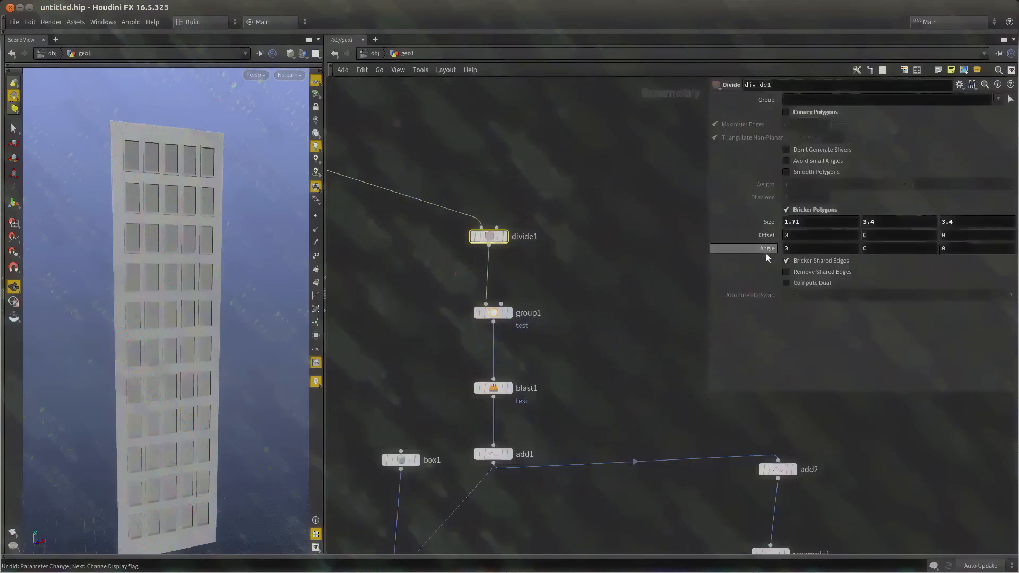
pyautogui.moveTo(889, 219); pyautogui.dragTo(832, 212, button='middle')
pyautogui.moveTo(895, 221); pyautogui.dragTo(706, 228)
pyautogui.write('4')
pyautogui.press('Return')
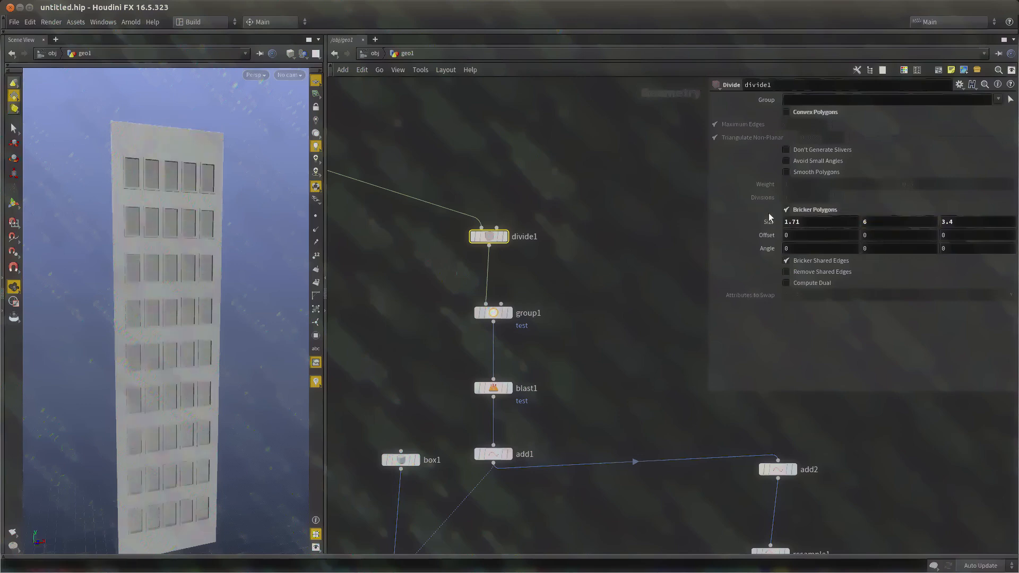
pyautogui.moveTo(114, 358); pyautogui.dragTo(159, 356)
# Increase the Y size of box1 to 4.1 to make the window openings taller
pyautogui.scroll(-2, 584, 354)
pyautogui.moveTo(485, 417); pyautogui.dragTo(514, 278, button='middle')
pyautogui.scroll(1, 514, 278)
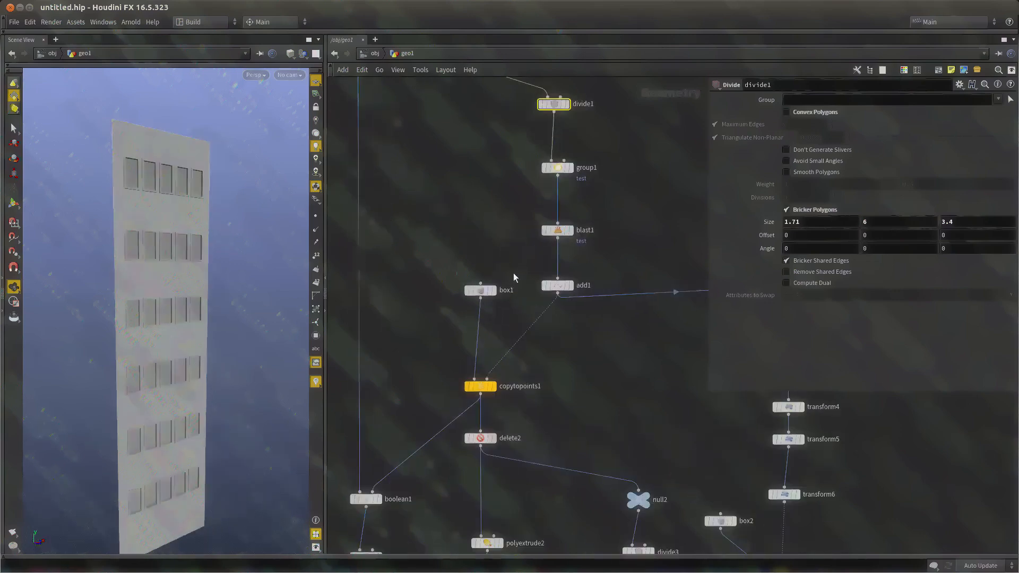
pyautogui.click(480, 291)
pyautogui.moveTo(581, 238); pyautogui.dragTo(579, 268, button='middle')
pyautogui.moveTo(877, 140); pyautogui.dragTo(966, 139, button='middle')
pyautogui.moveTo(178, 361); pyautogui.dragTo(141, 304)
pyautogui.moveTo(177, 290); pyautogui.dragTo(180, 292, button='right')
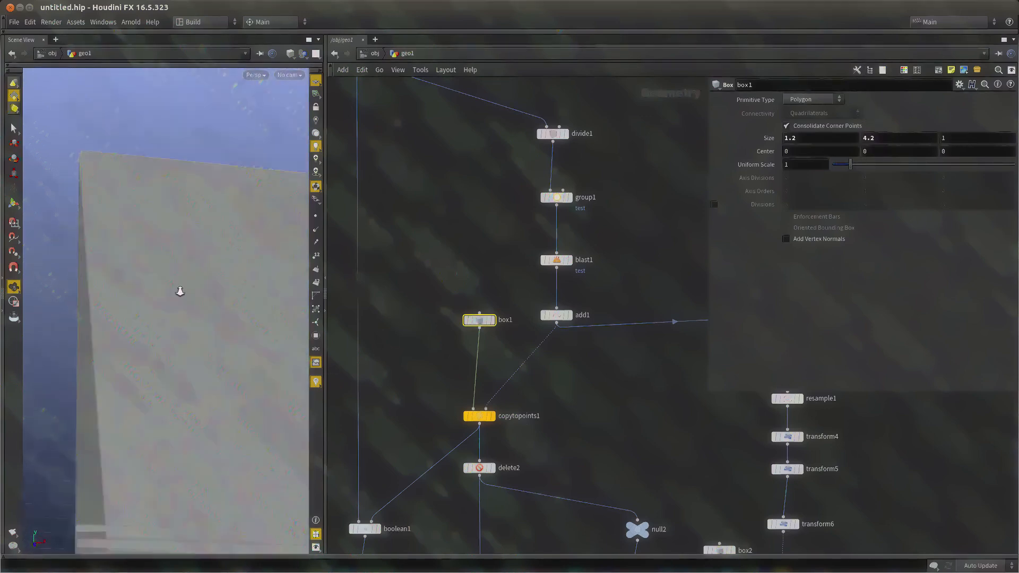
pyautogui.moveTo(180, 291)
pyautogui.mouseDown()
pyautogui.moveTo(161, 296)
pyautogui.moveTo(192, 295)
pyautogui.mouseUp()
pyautogui.moveTo(876, 138); pyautogui.dragTo(884, 140, button='middle')
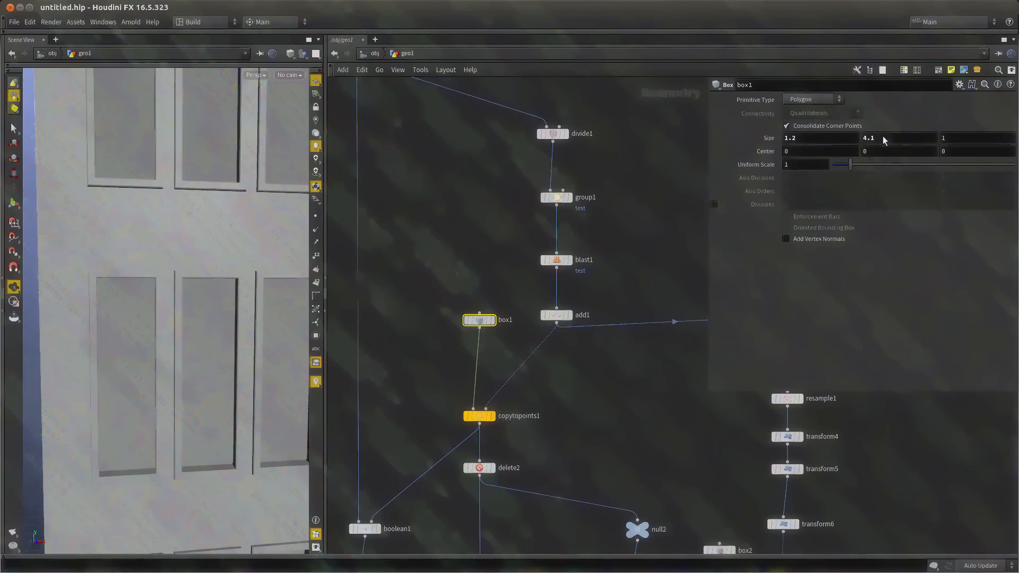
# Try a Z size of 0.8 and an X size of 0.2 on box1, undoing each change
pyautogui.moveTo(954, 138); pyautogui.dragTo(932, 138, button='middle')
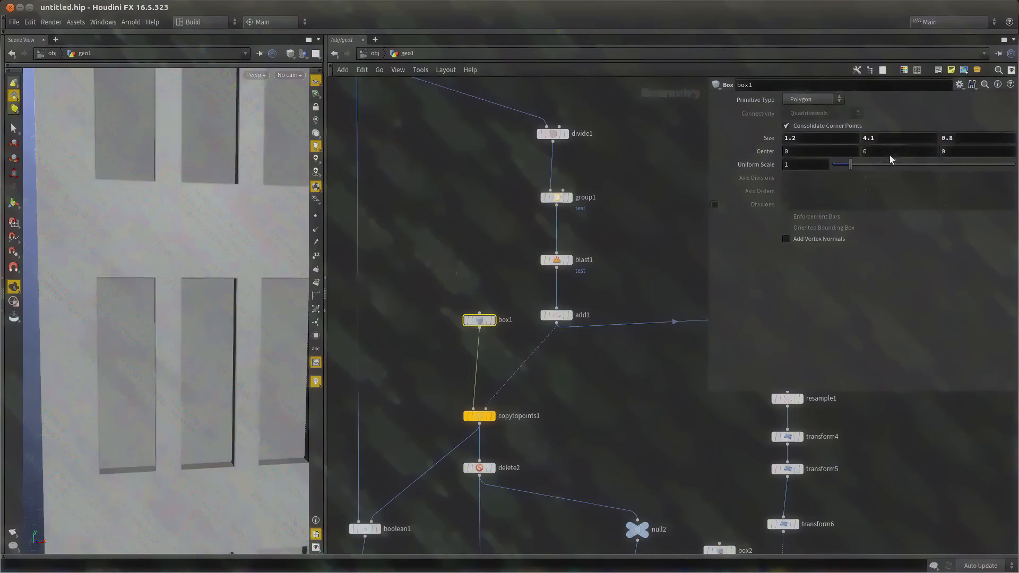
pyautogui.hotkey('ctrl', 'z')
pyautogui.moveTo(823, 138); pyautogui.dragTo(749, 133, button='middle')
pyautogui.moveTo(128, 272); pyautogui.dragTo(100, 289, button='right')
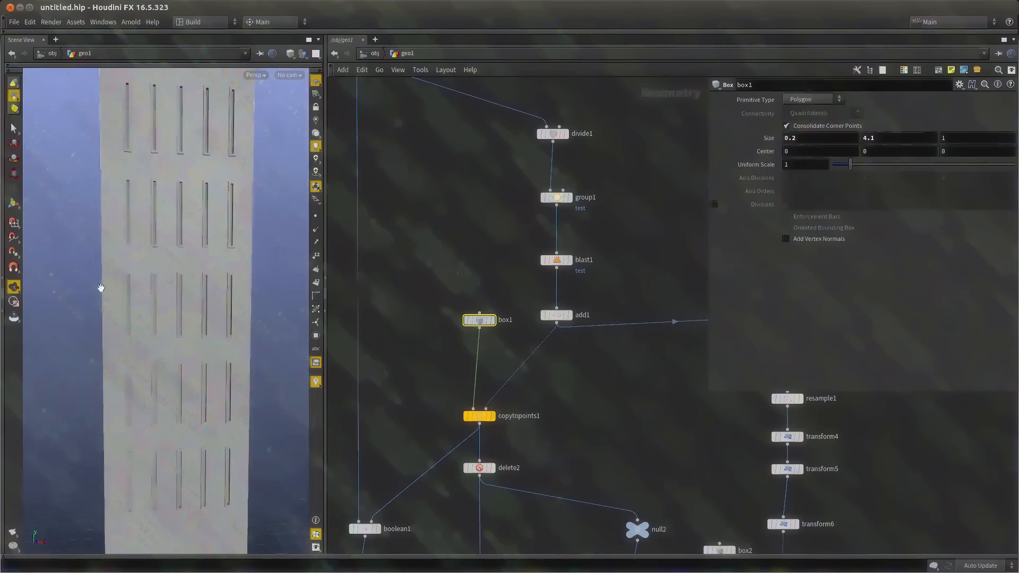
pyautogui.moveTo(100, 288); pyautogui.dragTo(140, 301)
pyautogui.hotkey('ctrl', 'z')
pyautogui.scroll(-3, 387, 302)
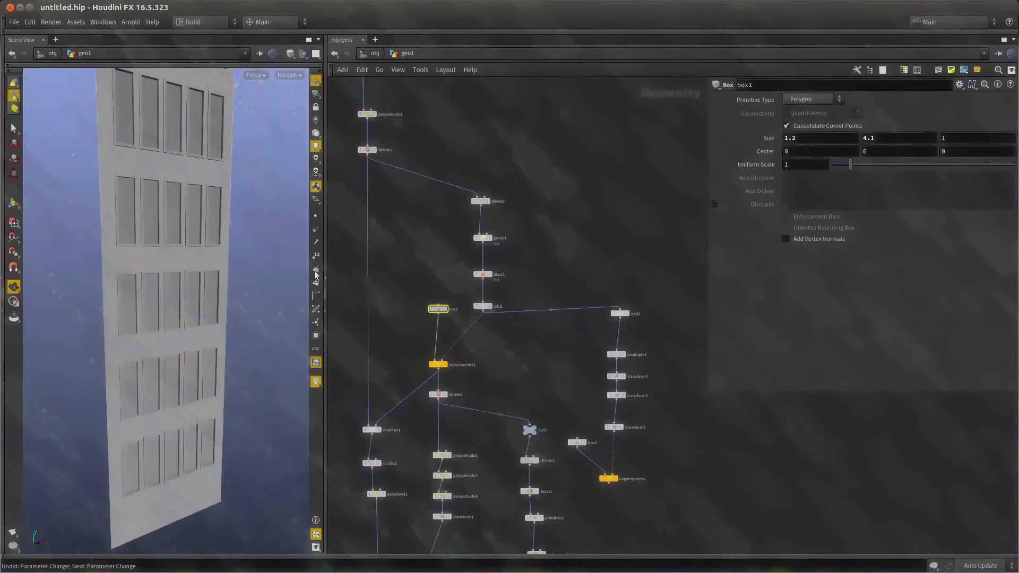
# Connect the output of copytopoints2 to merge1 to bring the ledges back into the facade
pyautogui.moveTo(194, 98); pyautogui.dragTo(189, 177, button='middle')
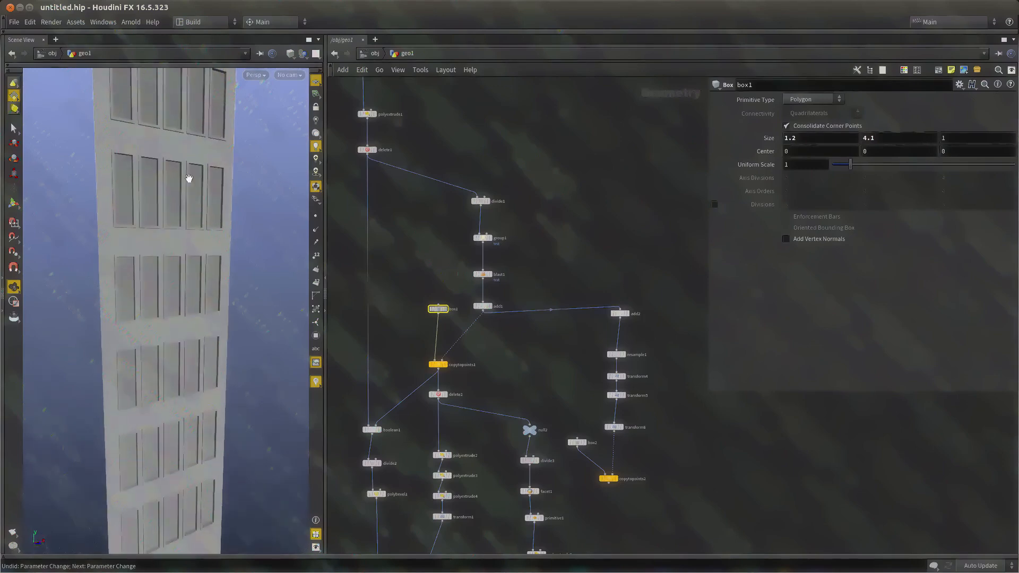
pyautogui.moveTo(440, 248); pyautogui.dragTo(450, 315, button='middle')
pyautogui.moveTo(408, 159); pyautogui.dragTo(421, 174, button='middle')
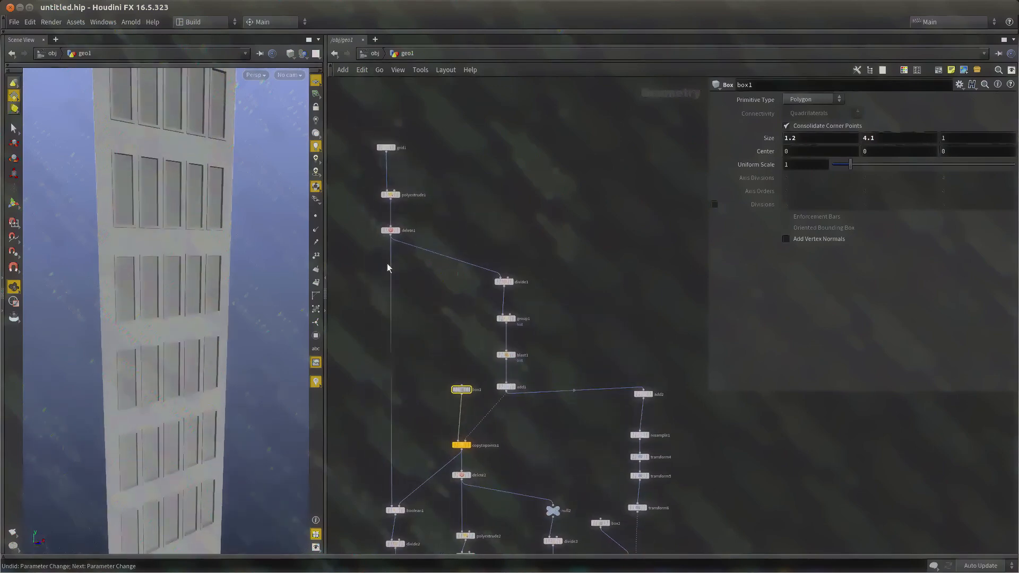
pyautogui.moveTo(479, 319); pyautogui.dragTo(480, 303, button='middle')
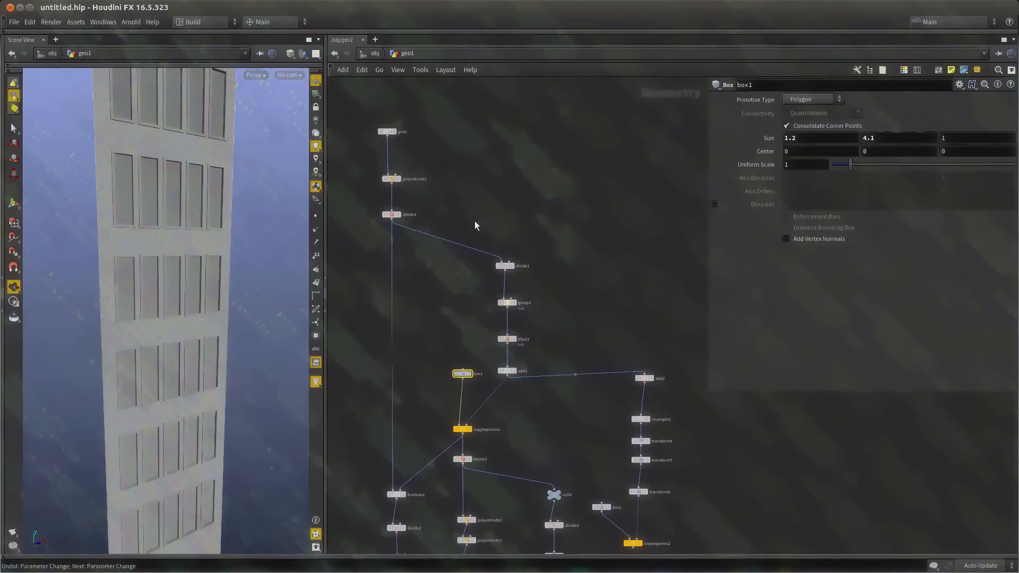
pyautogui.moveTo(561, 374); pyautogui.dragTo(543, 223, button='middle')
pyautogui.moveTo(646, 467); pyautogui.dragTo(649, 416, button='middle')
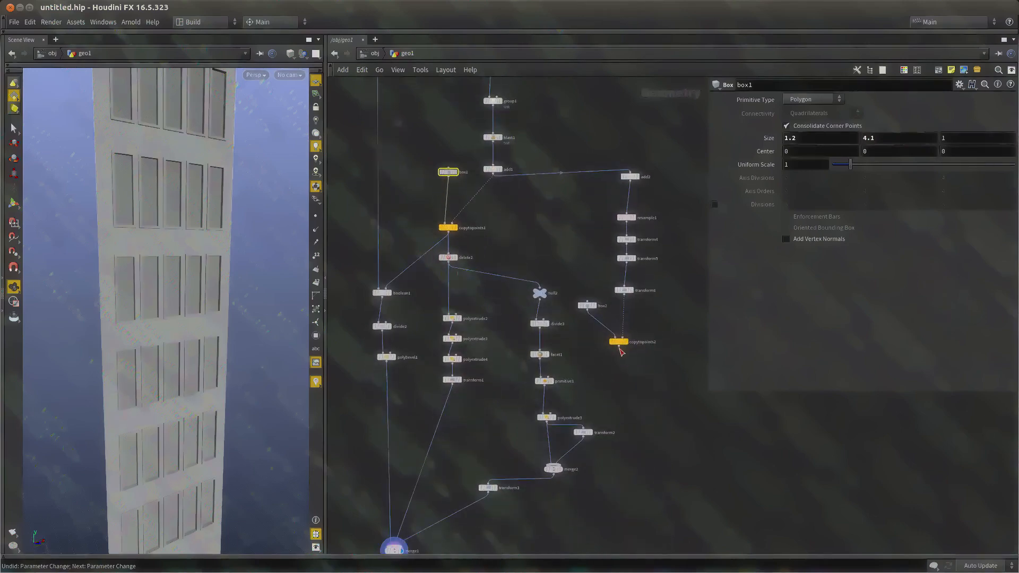
pyautogui.click(619, 347)
pyautogui.scroll(-3, 657, 432)
pyautogui.scroll(2, 492, 514)
pyautogui.click(512, 492)
pyautogui.moveTo(579, 501); pyautogui.dragTo(524, 499, button='middle')
pyautogui.scroll(2, 564, 400)
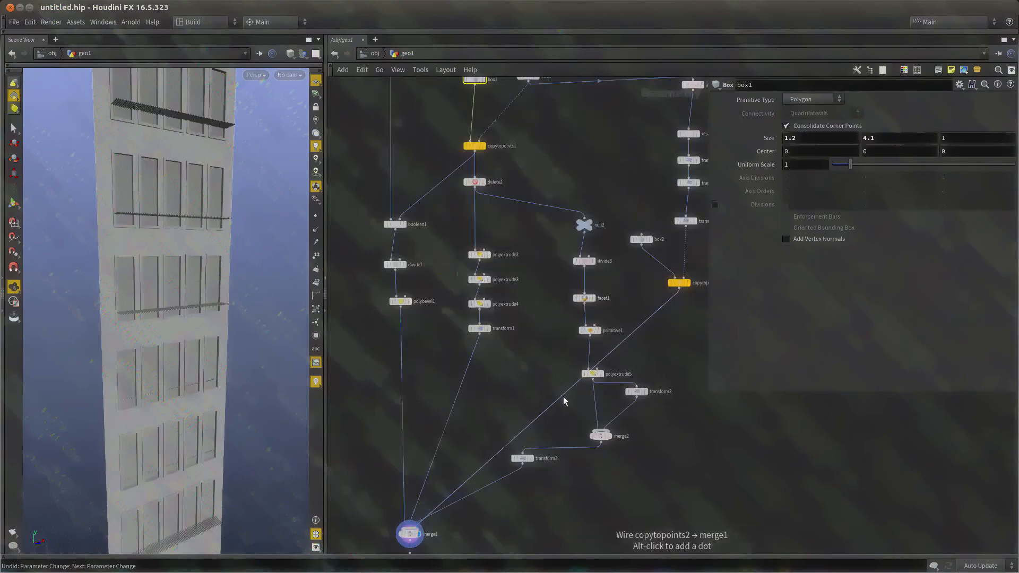
# Add a dot to the wire from copytopoints2 to merge1 and route it around the blinds branch
pyautogui.keyDown('alt'); pyautogui.click(564, 401); pyautogui.keyUp('alt')
pyautogui.scroll(-3, 662, 474)
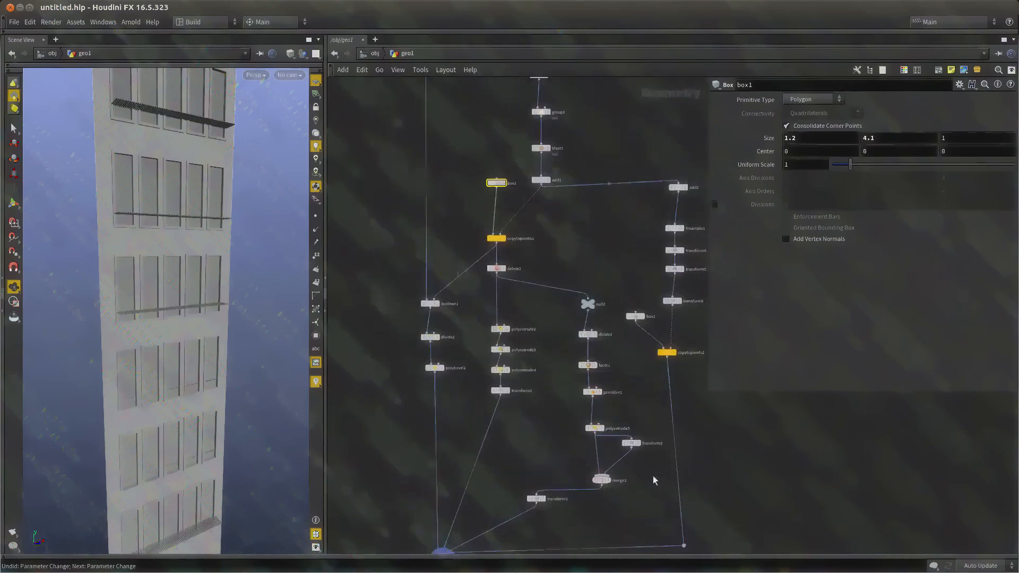
pyautogui.scroll(2, 623, 403)
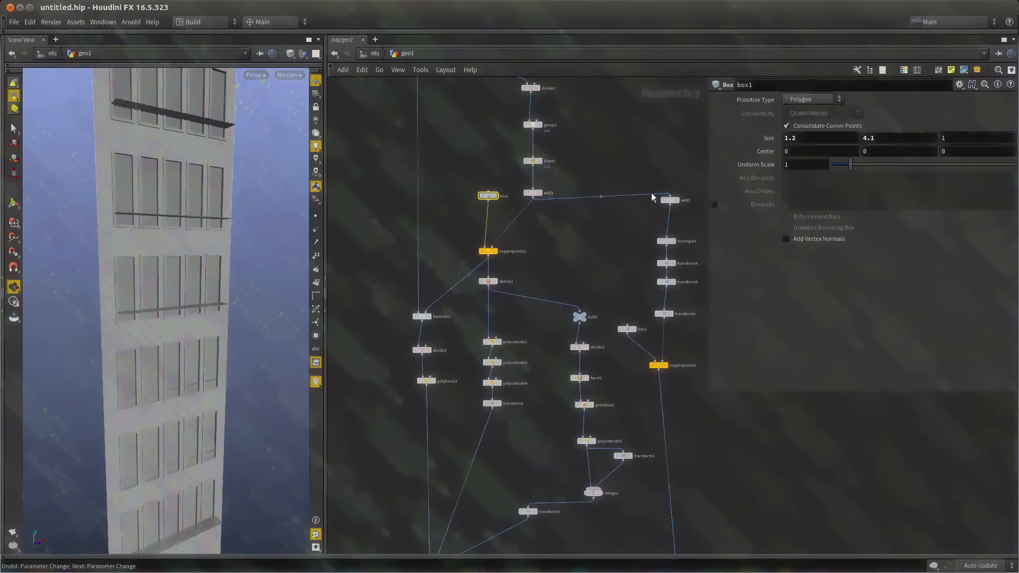
# Examine the slatted ledges and how they sit against the windows from the side and below
pyautogui.moveTo(620, 211); pyautogui.dragTo(617, 254, button='middle')
pyautogui.scroll(-3, 617, 300)
pyautogui.scroll(3, 616, 299)
pyautogui.moveTo(239, 286); pyautogui.dragTo(165, 297)
pyautogui.moveTo(160, 295); pyautogui.dragTo(138, 309, button='right')
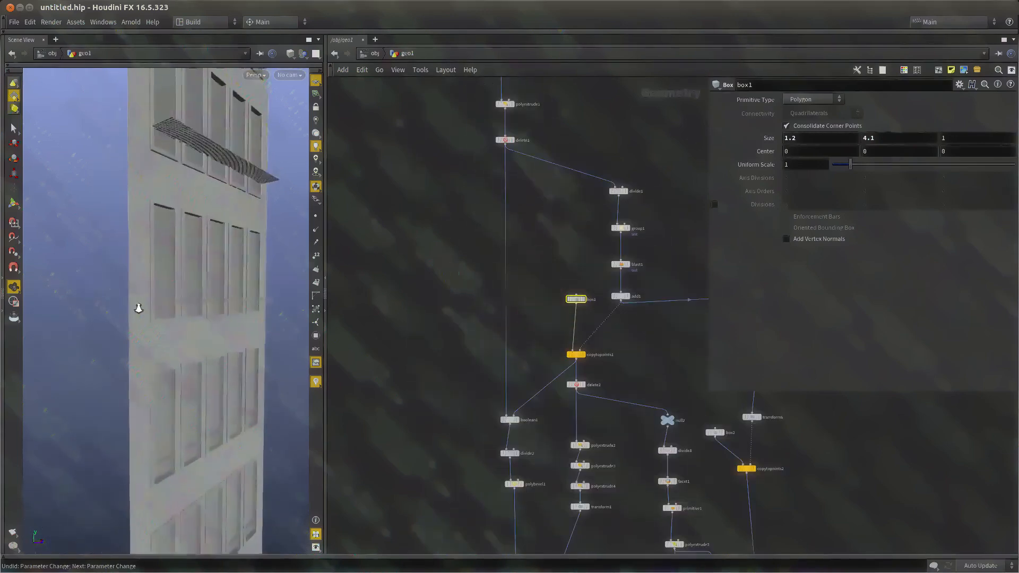
pyautogui.moveTo(138, 308); pyautogui.dragTo(170, 186)
pyautogui.scroll(-2, 564, 252)
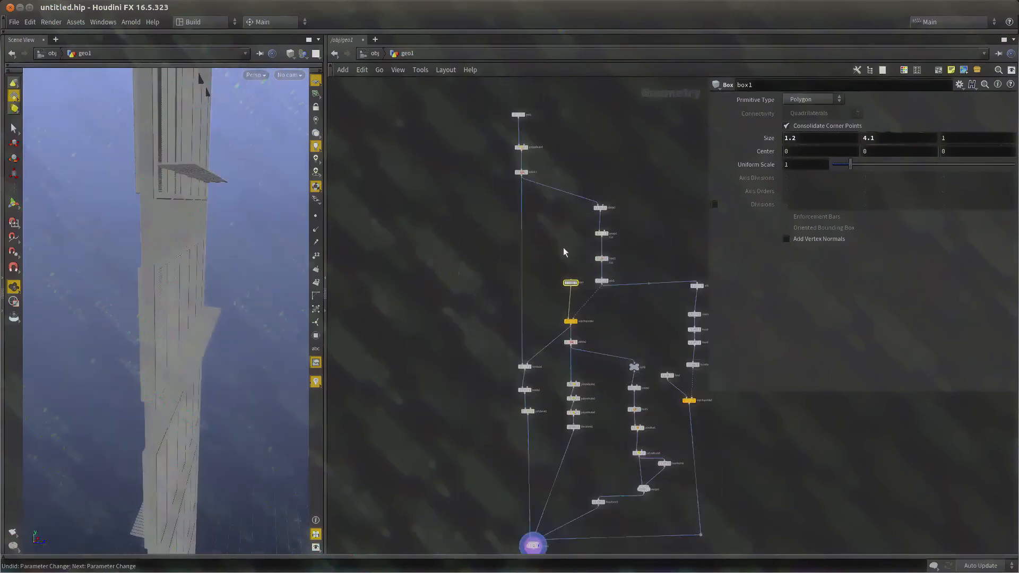
# Reduce the Y size of box1 to 2.3 so the window openings fit above the ledges
pyautogui.scroll(5, 571, 319)
pyautogui.moveTo(567, 353); pyautogui.dragTo(475, 462)
pyautogui.middleClick(887, 138)
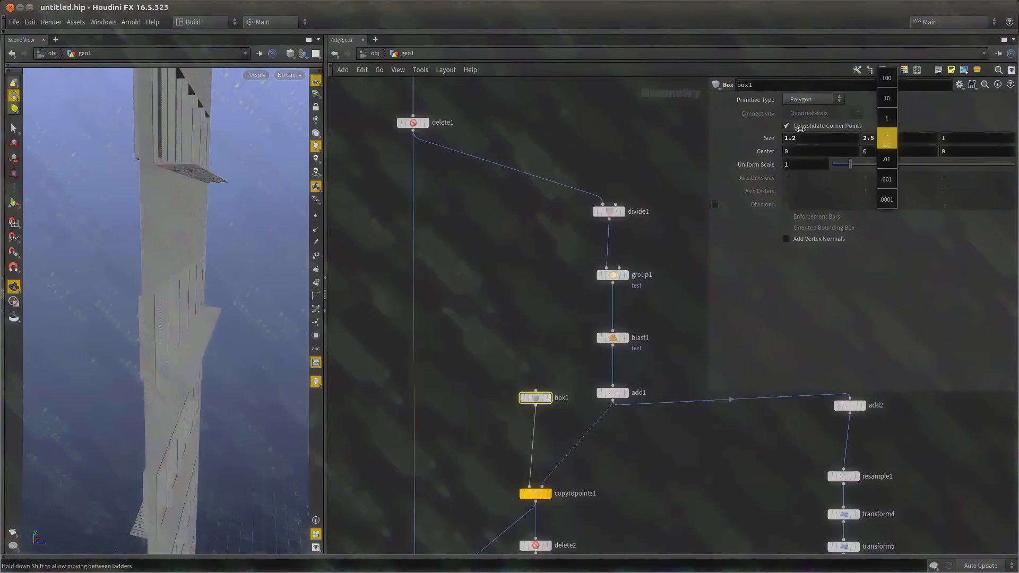
pyautogui.moveTo(793, 129); pyautogui.dragTo(800, 130, button='middle')
pyautogui.moveTo(284, 305); pyautogui.dragTo(252, 382)
pyautogui.press('h')
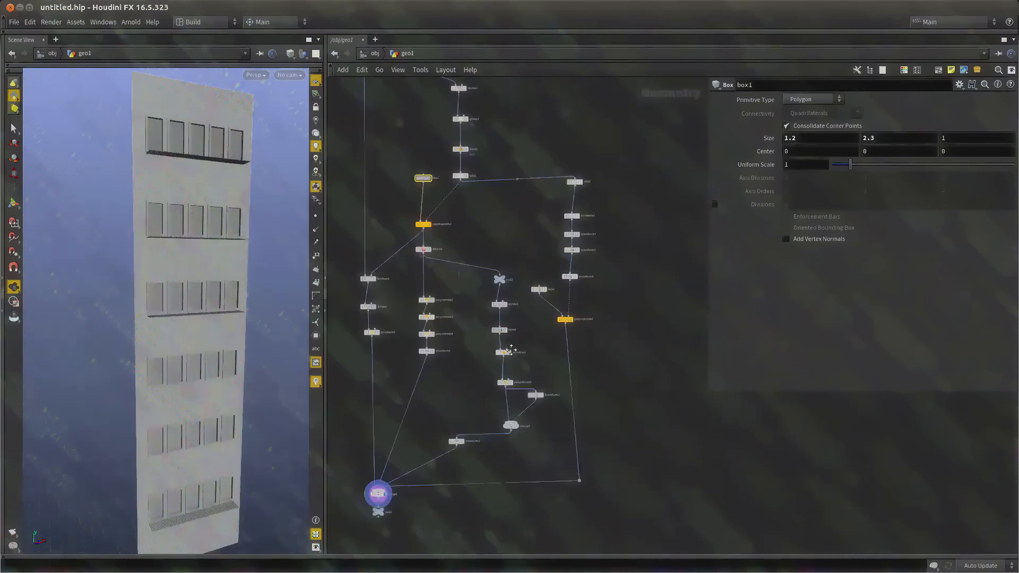
pyautogui.moveTo(580, 346); pyautogui.dragTo(610, 245, button='middle')
pyautogui.scroll(2, 399, 432)
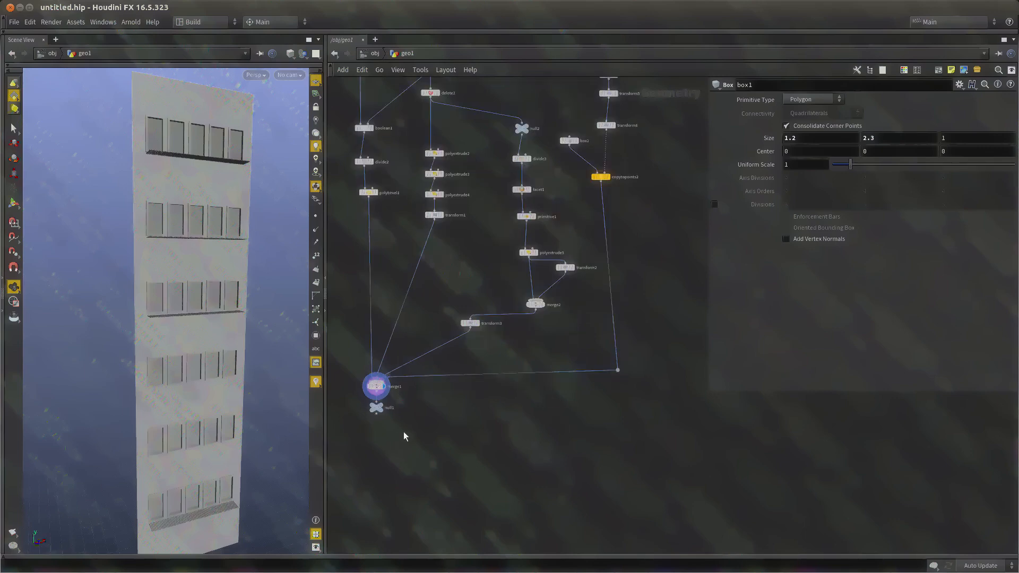
pyautogui.moveTo(593, 200); pyautogui.dragTo(580, 265, button='middle')
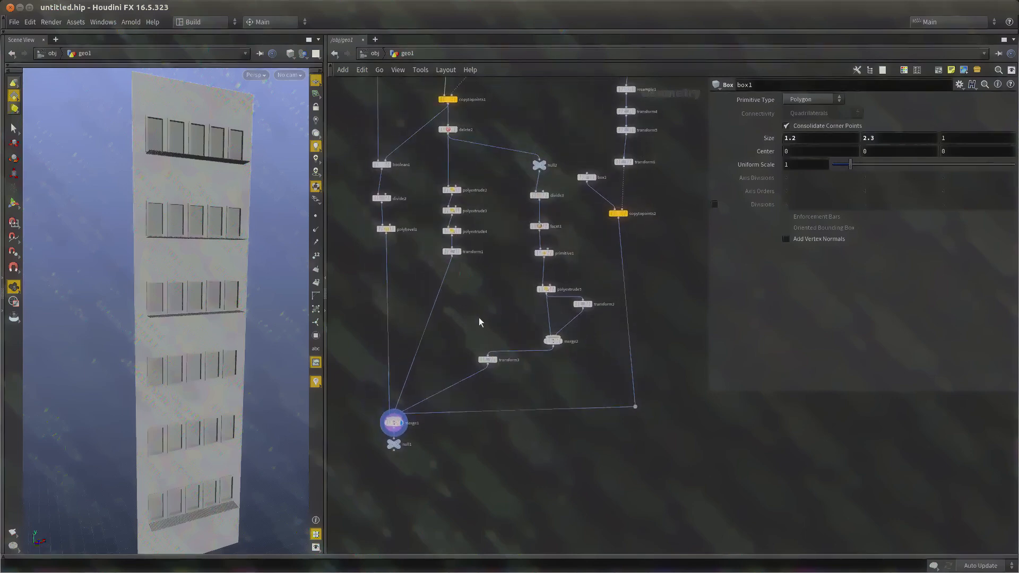
pyautogui.scroll(-3, 479, 322)
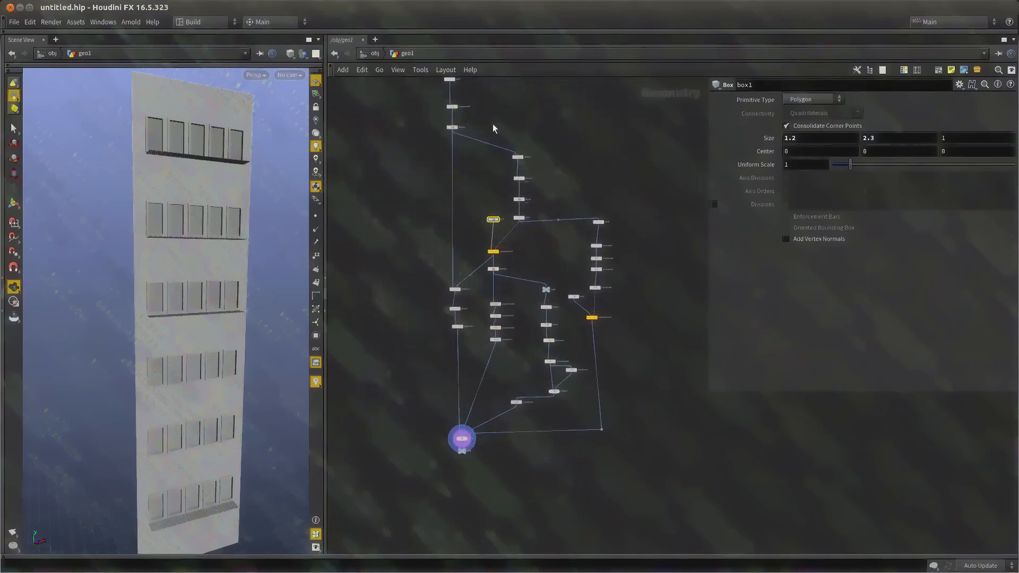
pyautogui.moveTo(493, 125); pyautogui.dragTo(503, 155, button='middle')
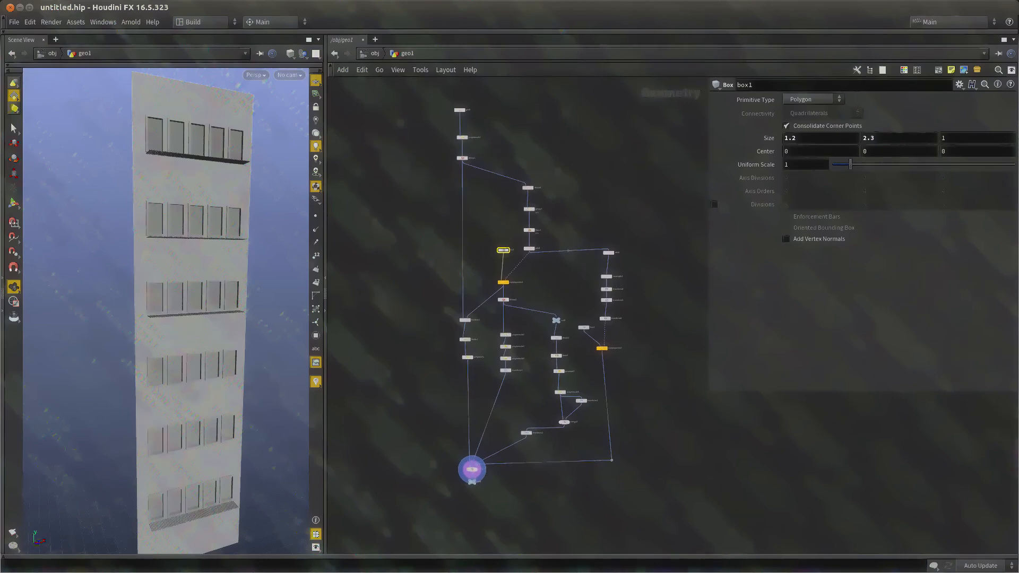